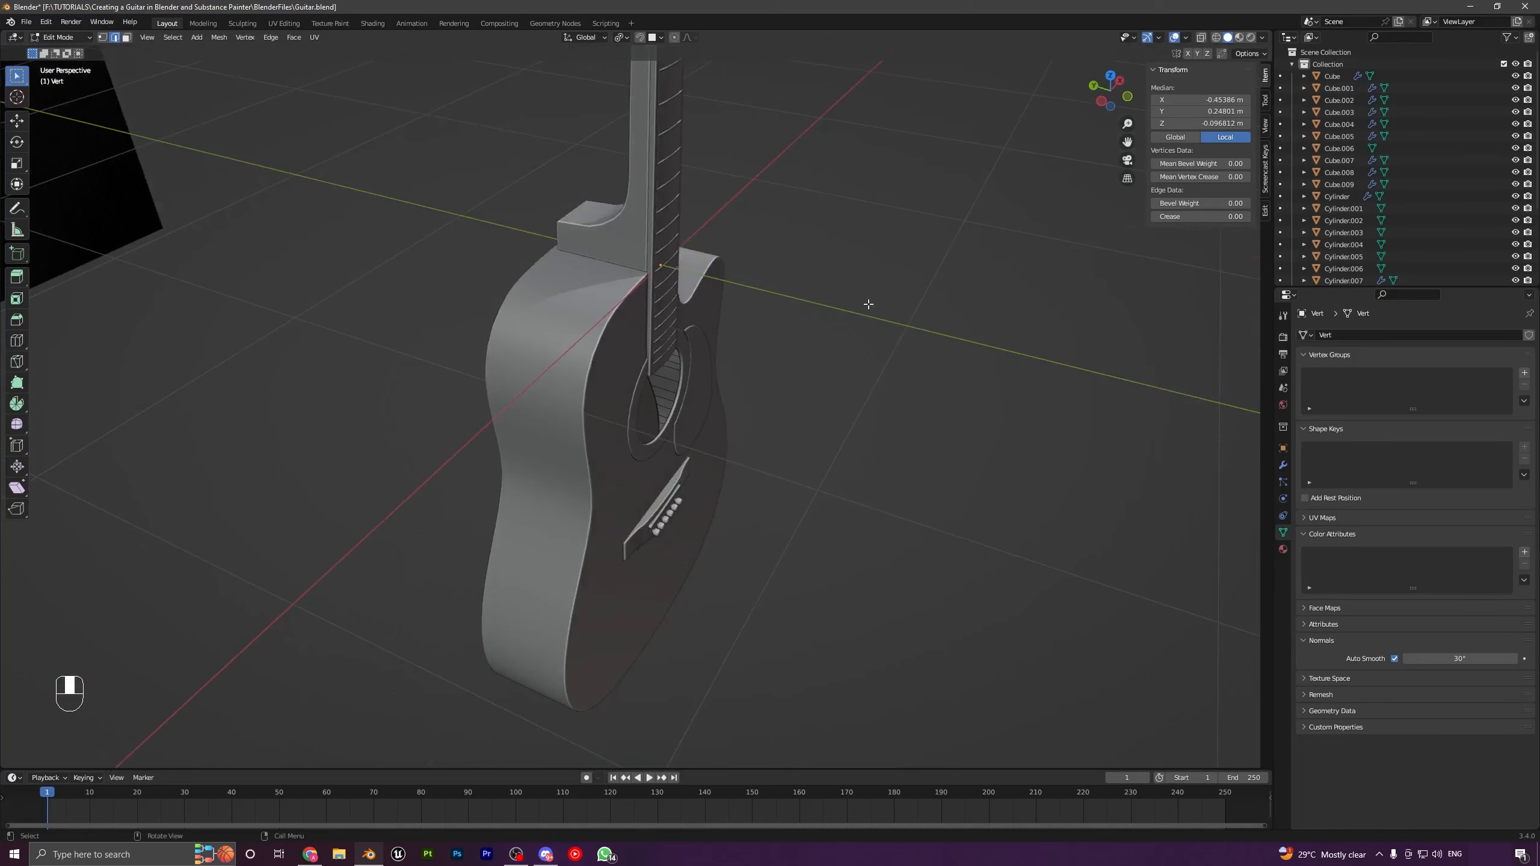
# Step: Recalculate the normals of the entire guitar body mesh
pyautogui.click(1202, 38)
pyautogui.click(1202, 38)
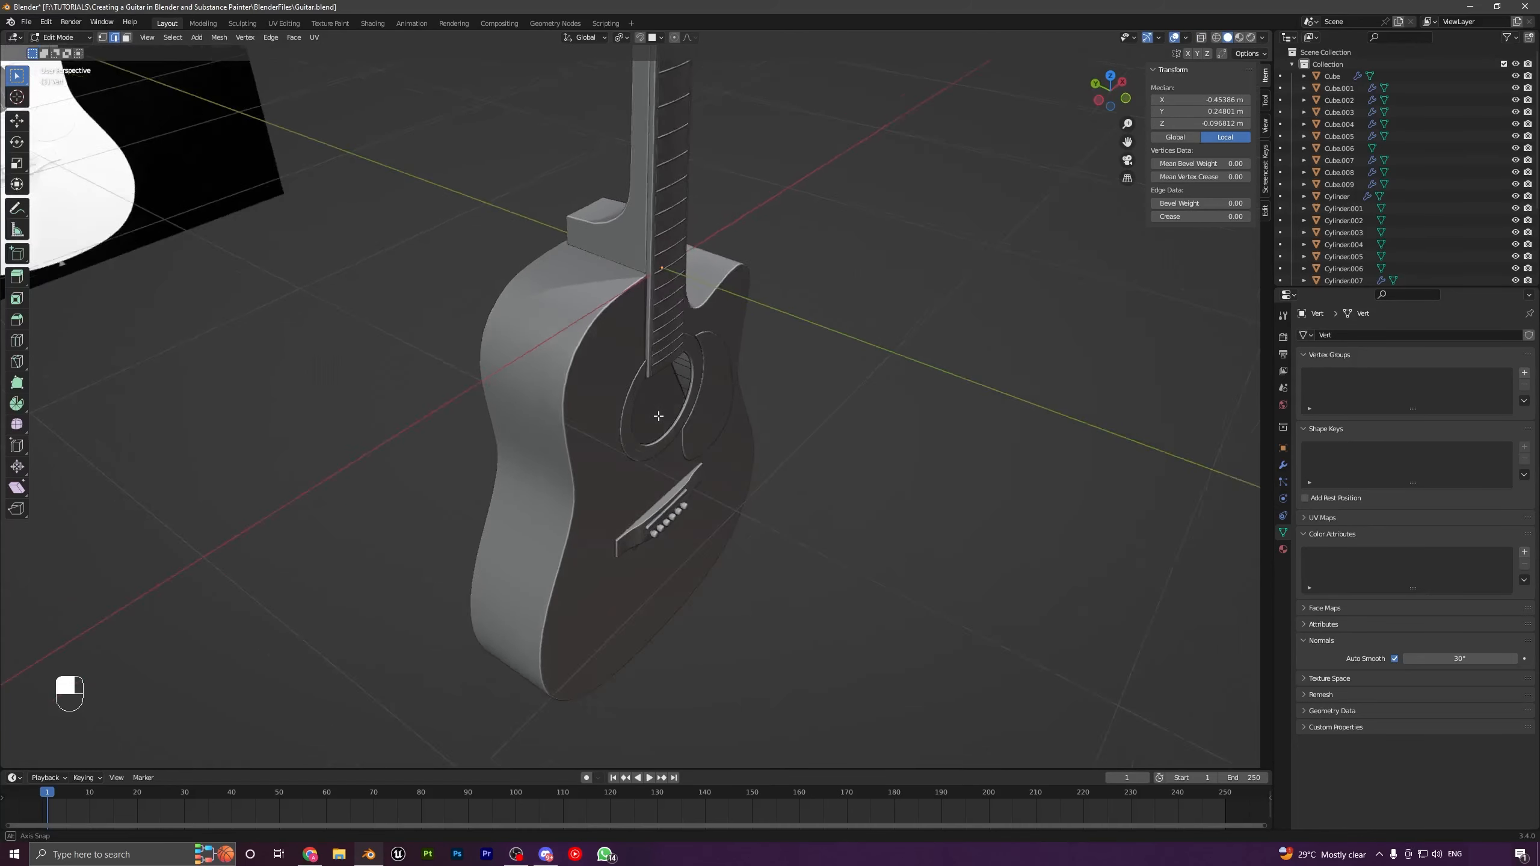
pyautogui.press('Tab')
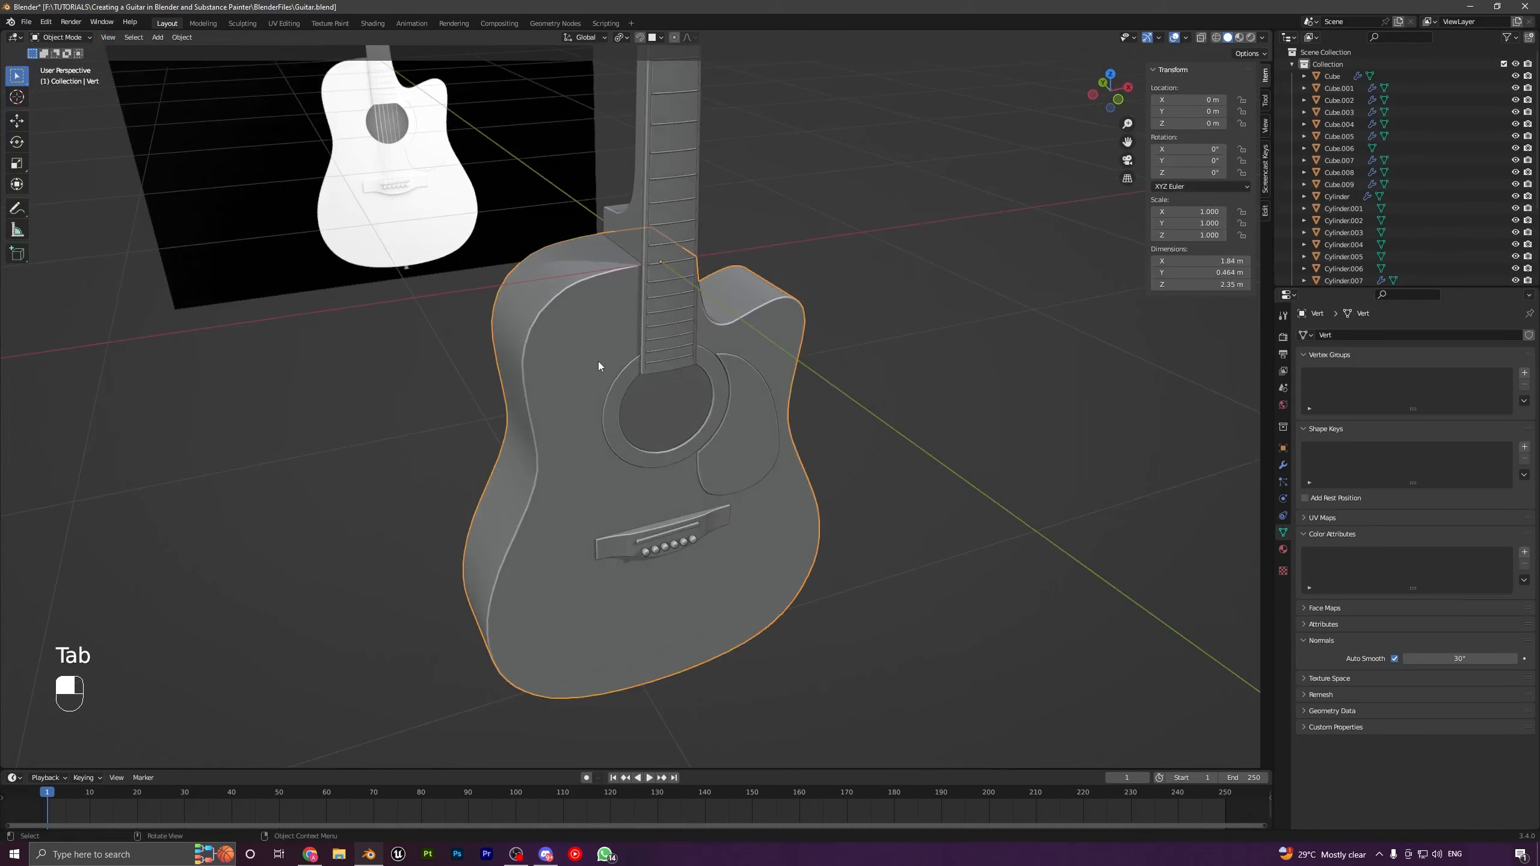
pyautogui.press('Tab')
pyautogui.press('a')
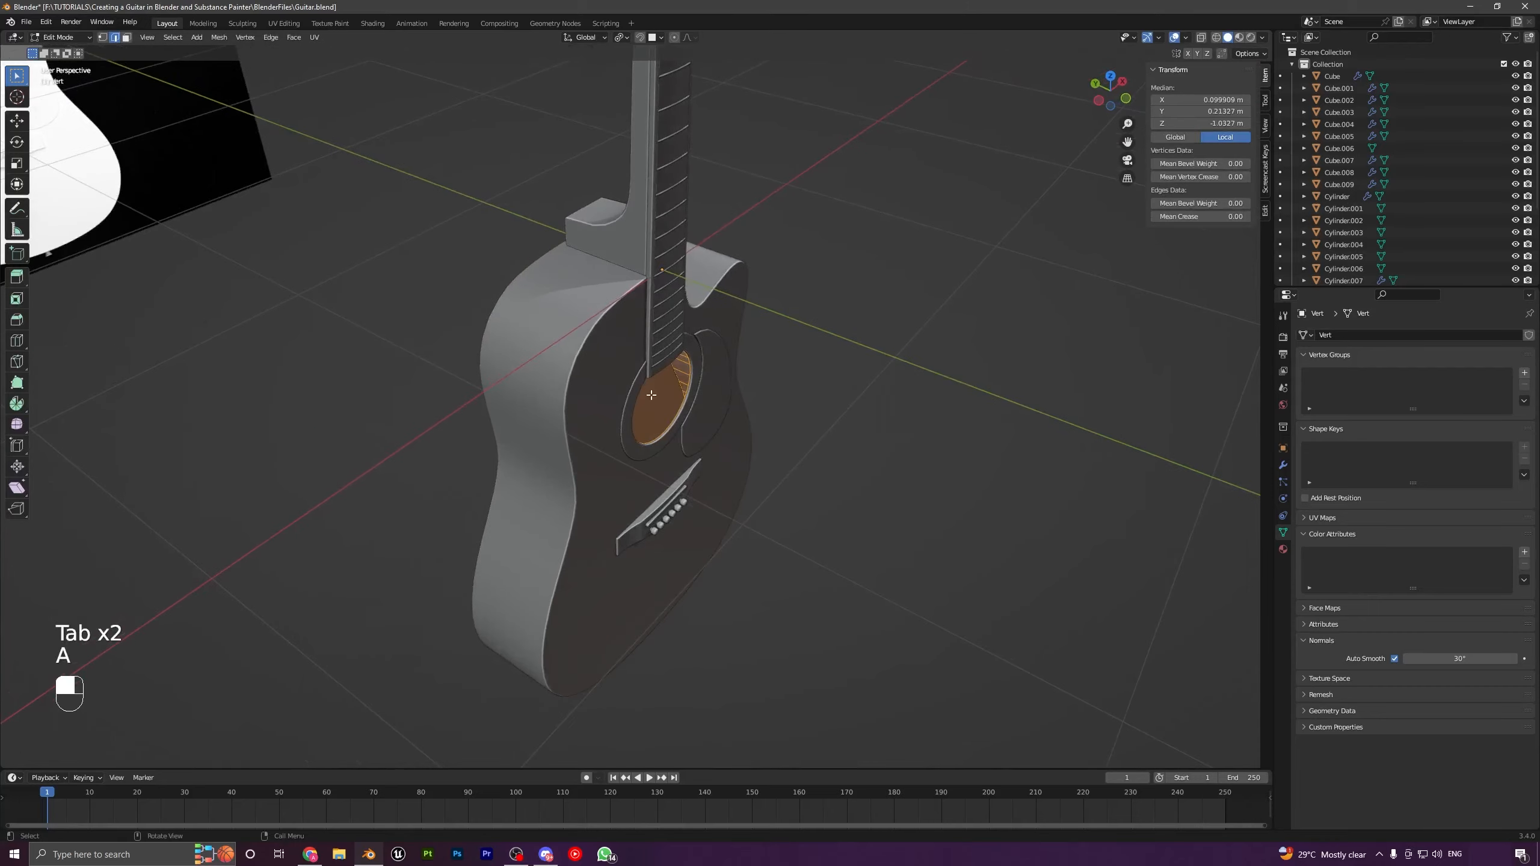
pyautogui.hotkey('shift', 'n')
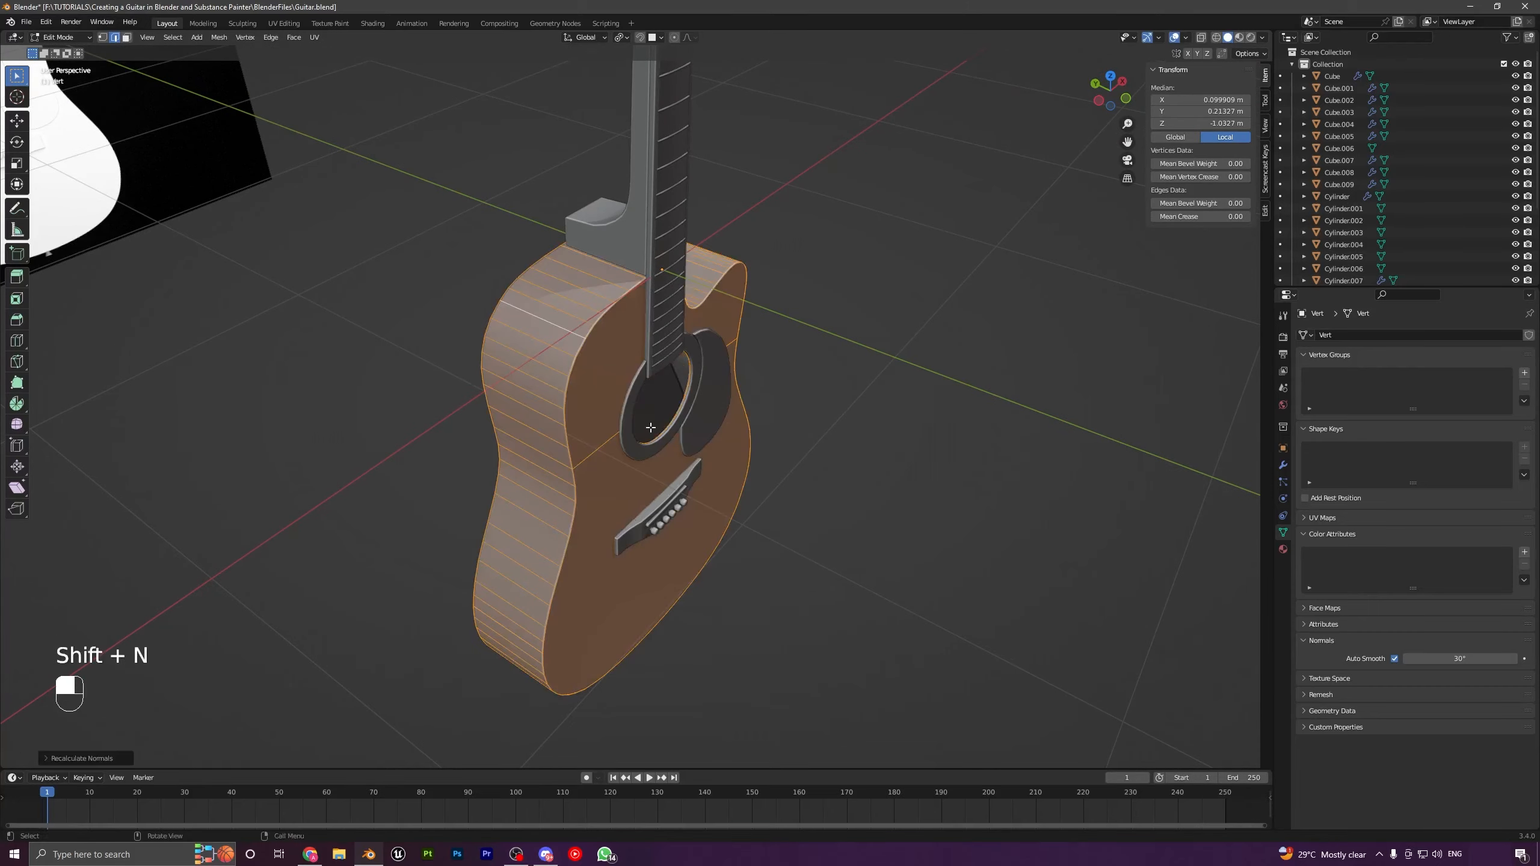
# Step: Try a single loop cut around the side wall of the guitar body
pyautogui.click(561, 342)
pyautogui.moveTo(560, 341); pyautogui.dragTo(669, 393, button='middle')
pyautogui.hotkey('ctrl', 'r')
pyautogui.click(580, 365)
pyautogui.rightClick(579, 366)
pyautogui.hotkey('ctrl', 'z')
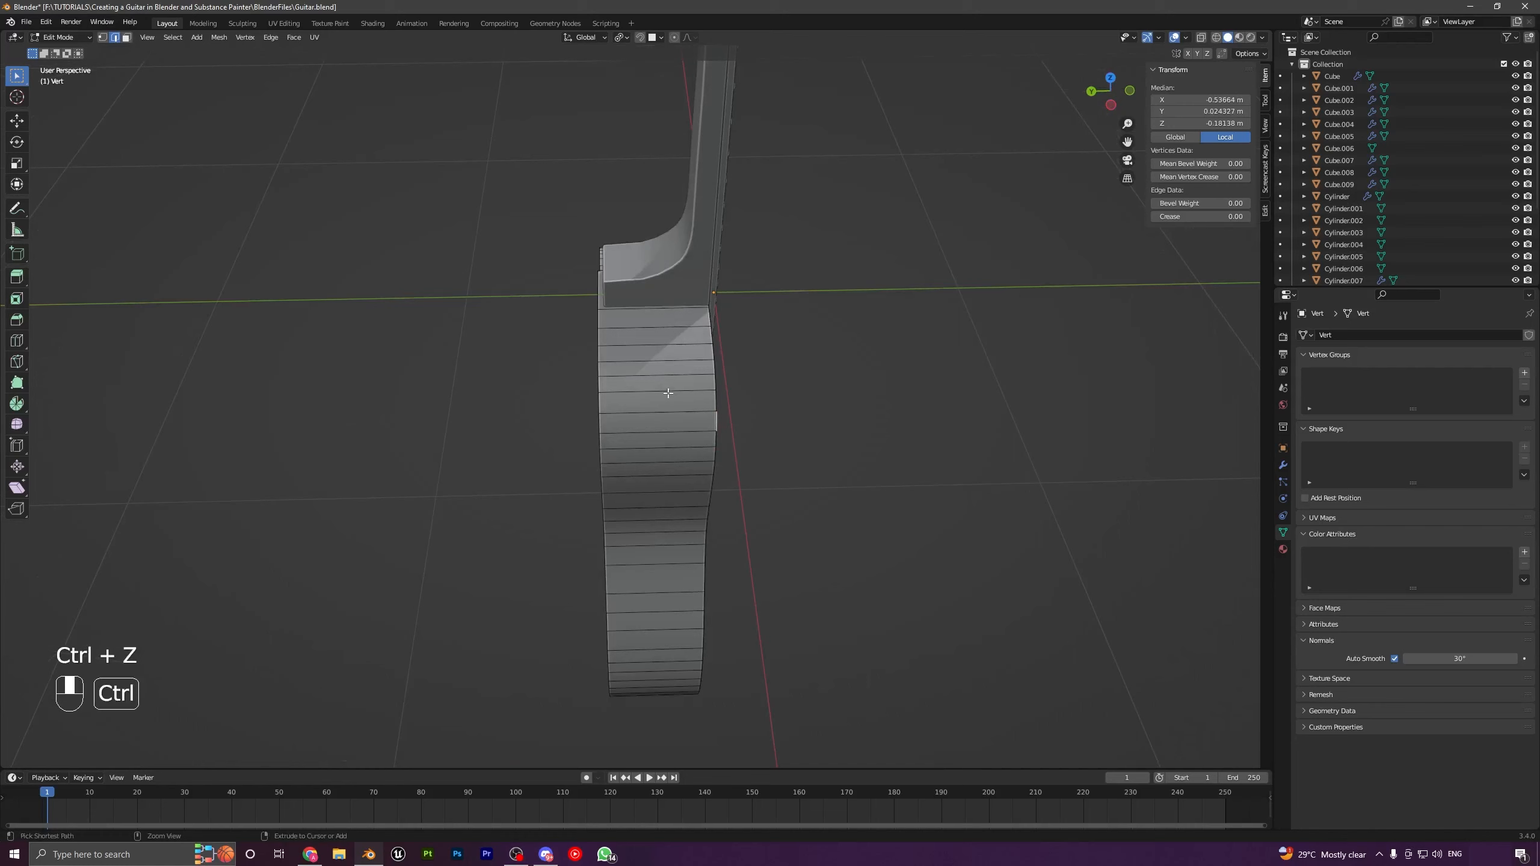
# Step: Add two loop cuts running around the side wall of the guitar body
pyautogui.hotkey('ctrl', 'r')
pyautogui.scroll(1, 646, 372)
pyautogui.click(658, 379)
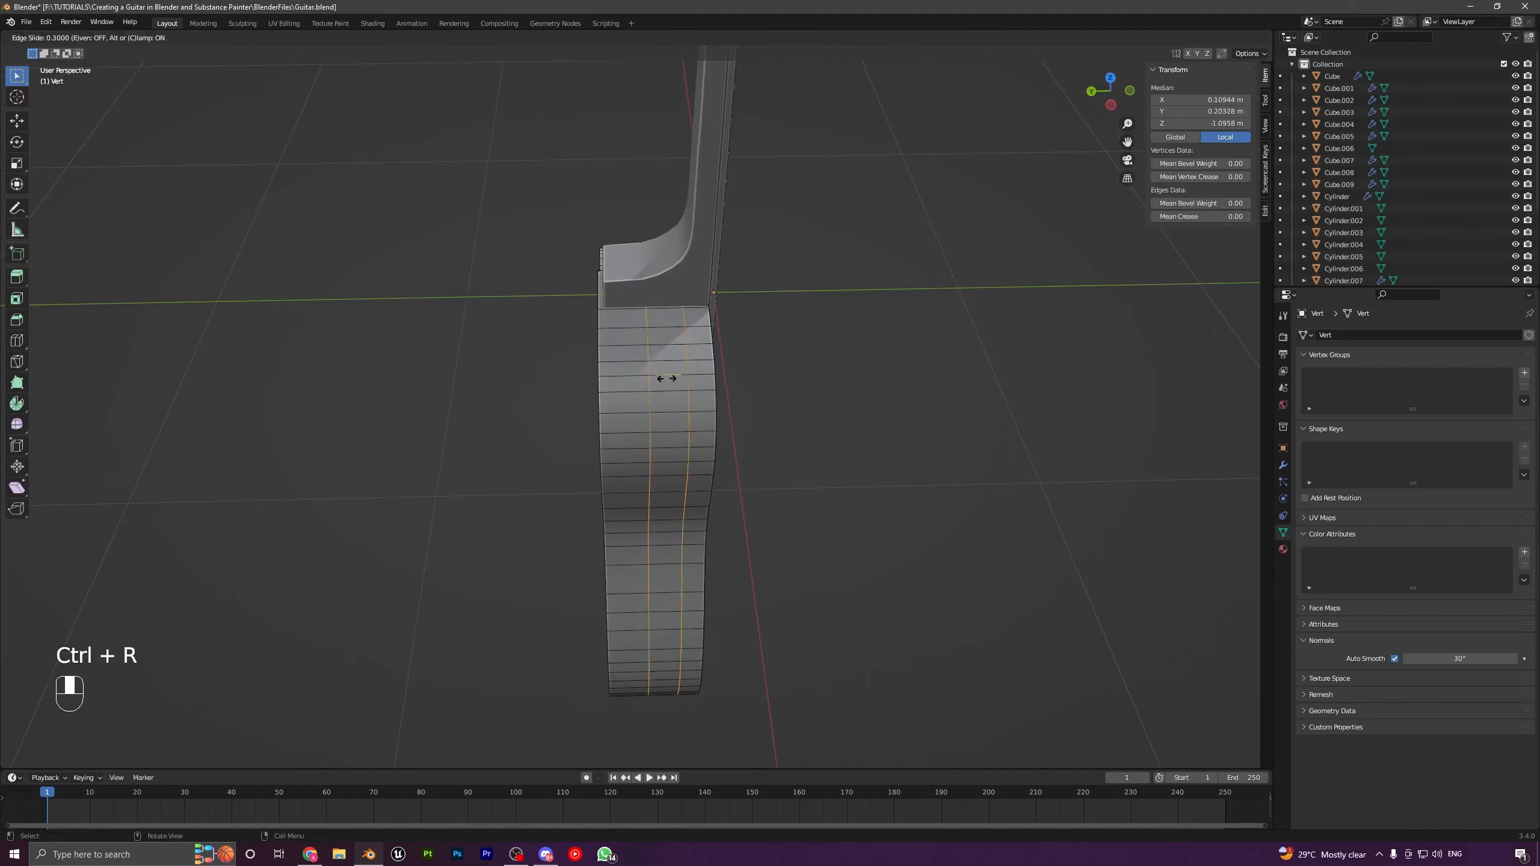
pyautogui.click(670, 363)
pyautogui.moveTo(670, 363); pyautogui.dragTo(739, 430, button='middle')
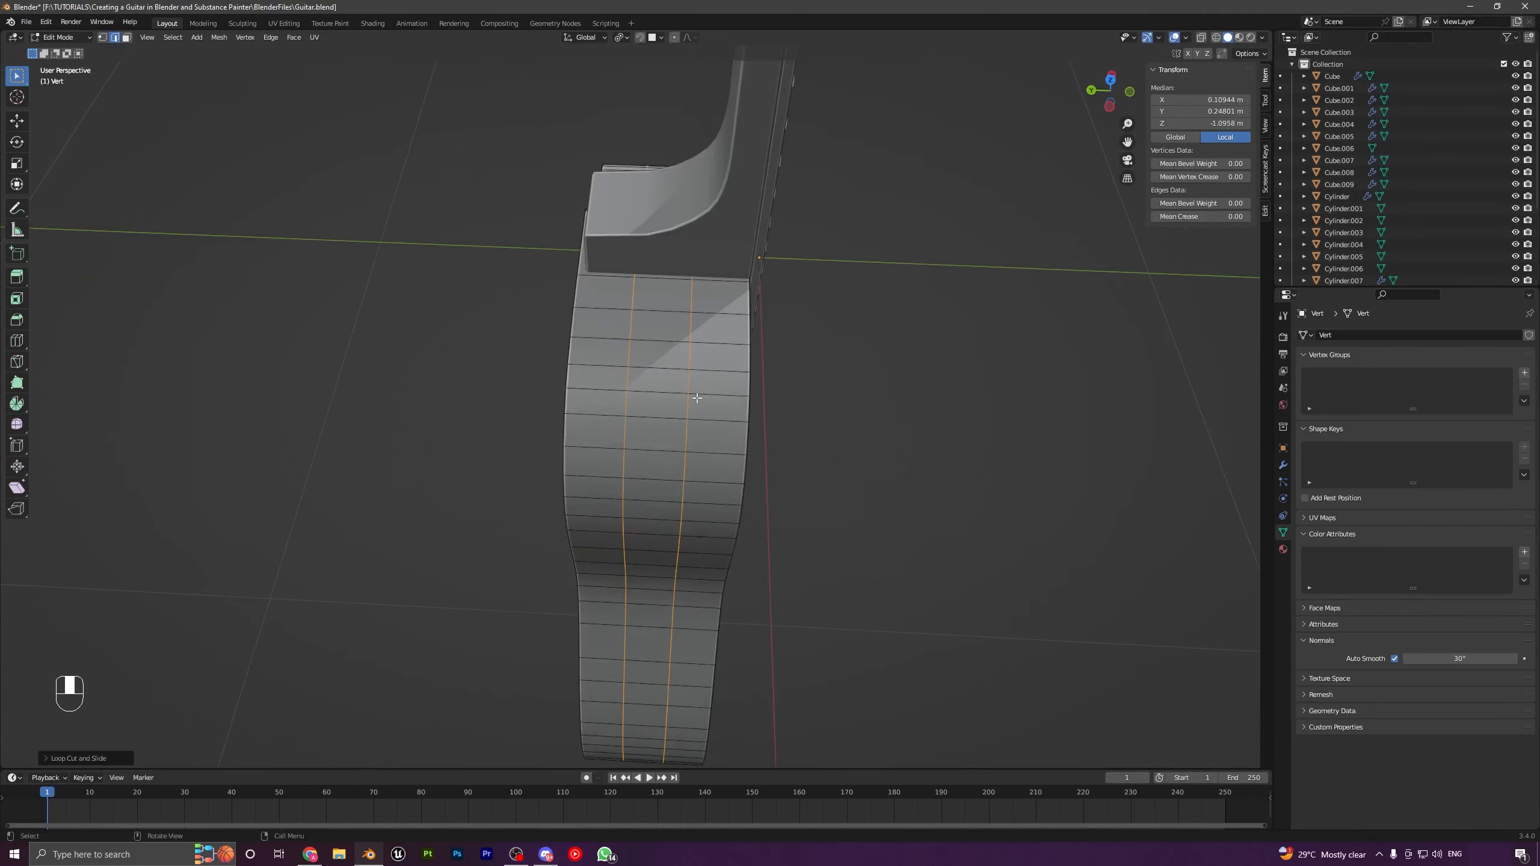
# Step: Try to scale the two new edge loops apart along the X and Y axes
pyautogui.press('s')
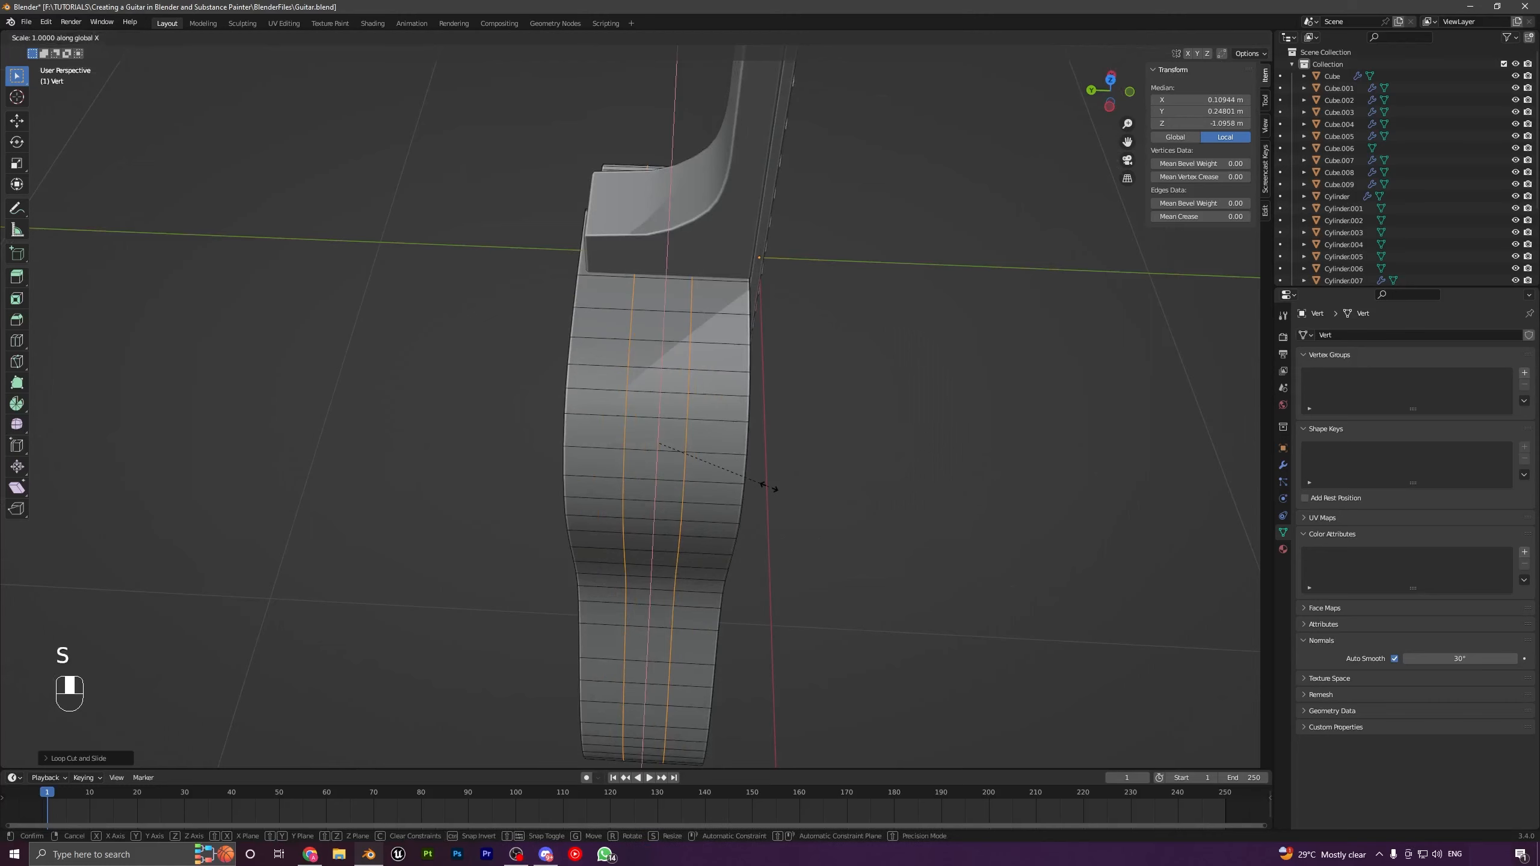
pyautogui.rightClick(769, 487)
pyautogui.press('s')
pyautogui.press('y')
pyautogui.click(877, 520)
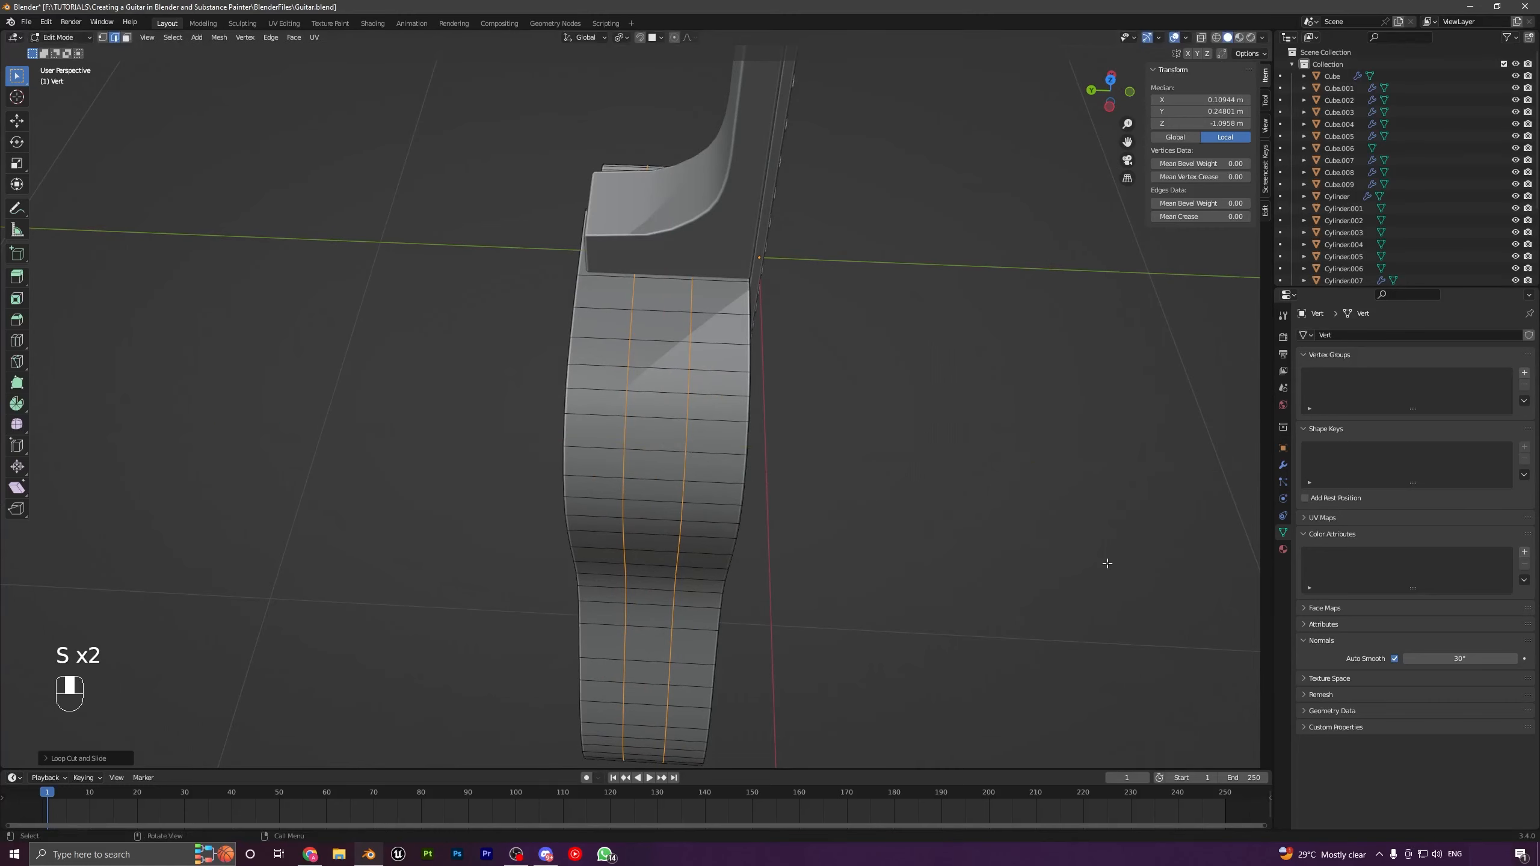
pyautogui.press('s')
pyautogui.press('y')
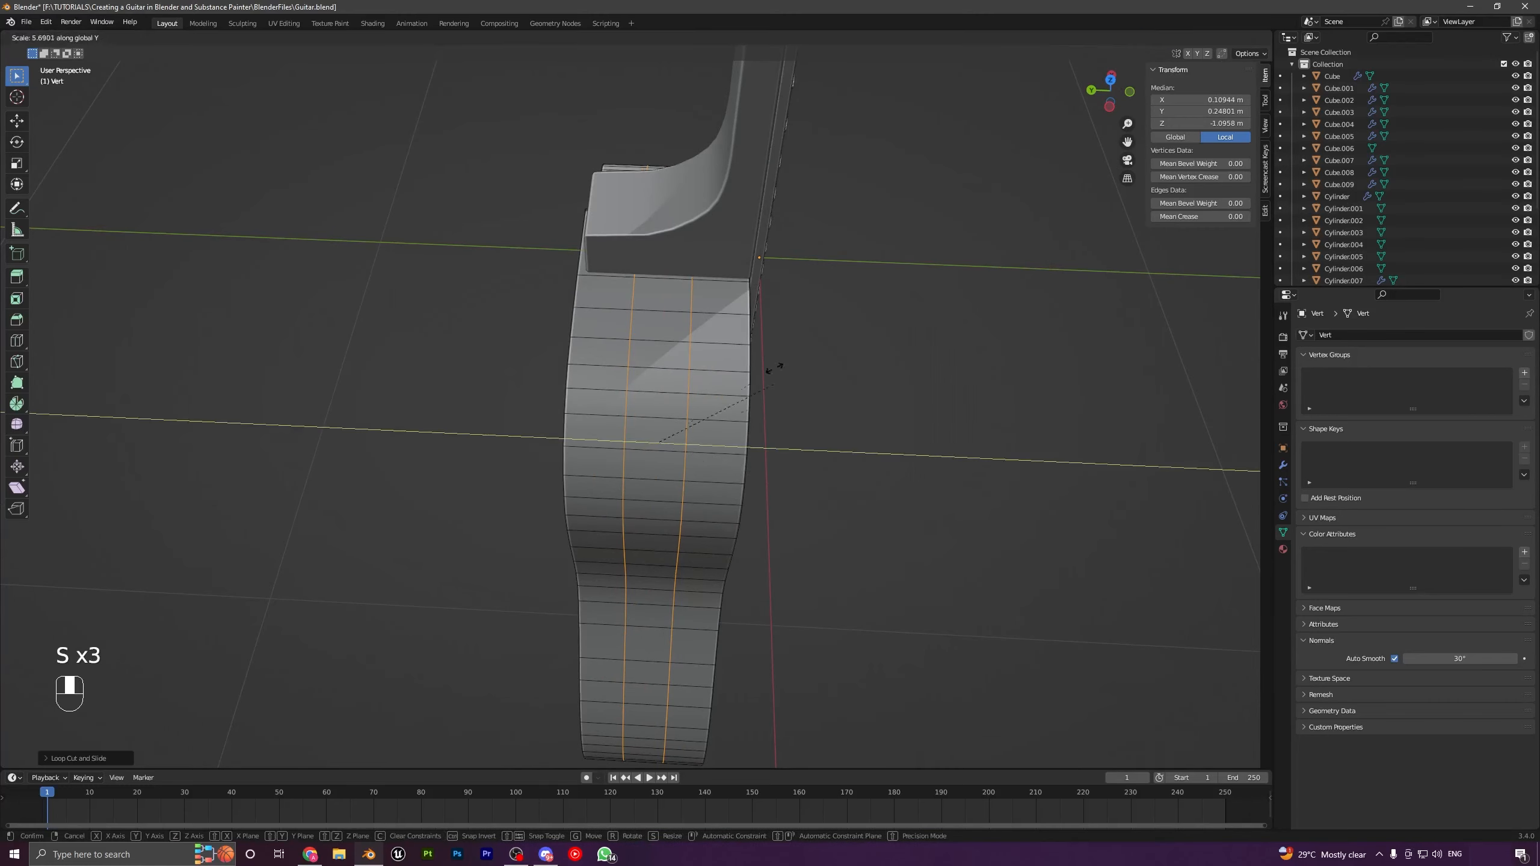
pyautogui.click(963, 473)
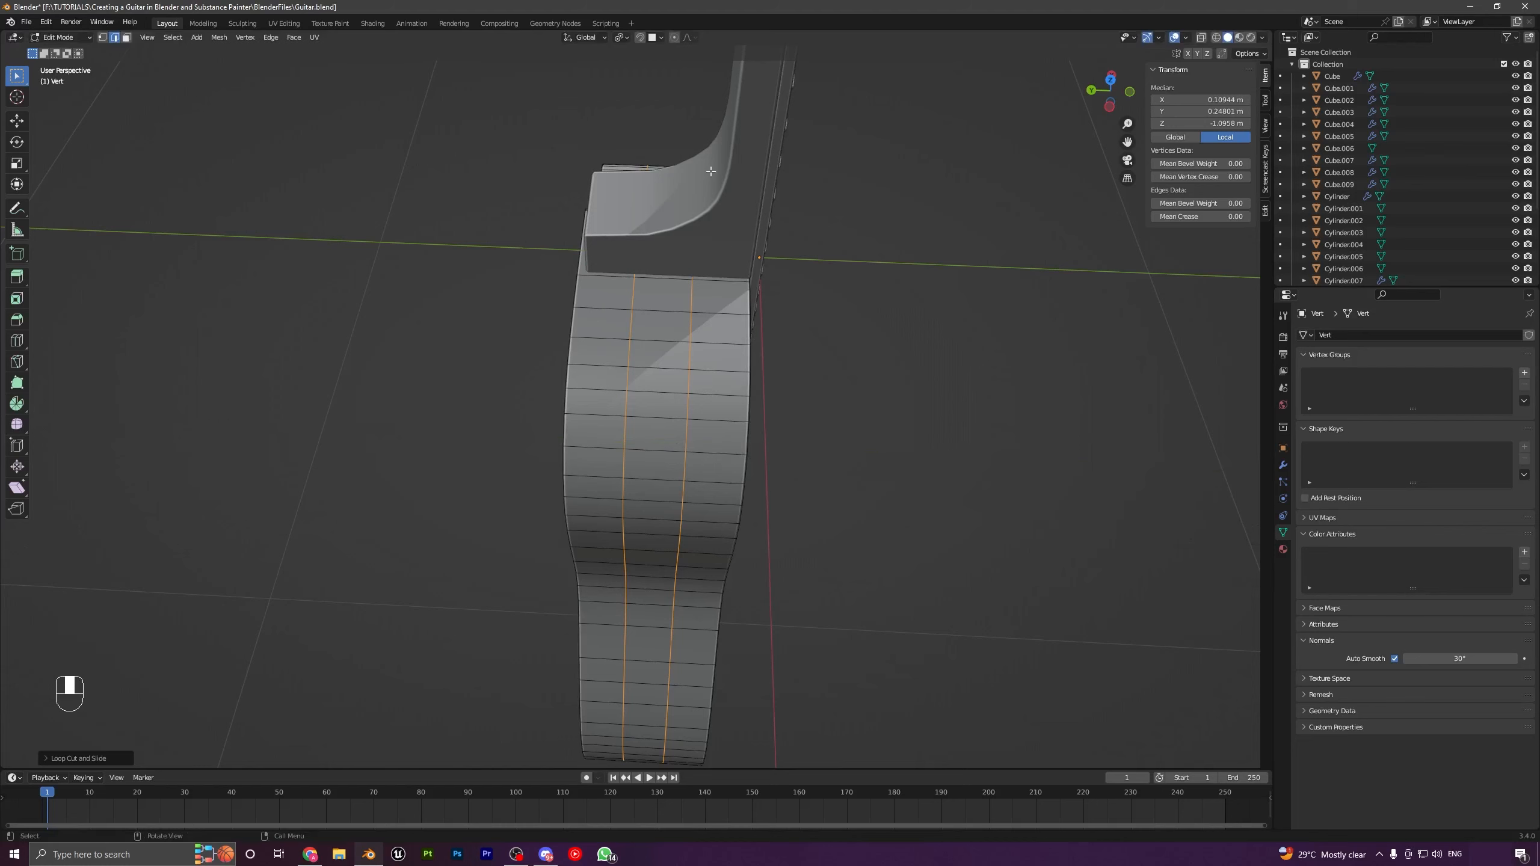
# Step: Set the pivot point to Bounding Box Center and scale the two edge loops along Y by about 2.4
pyautogui.click(621, 39)
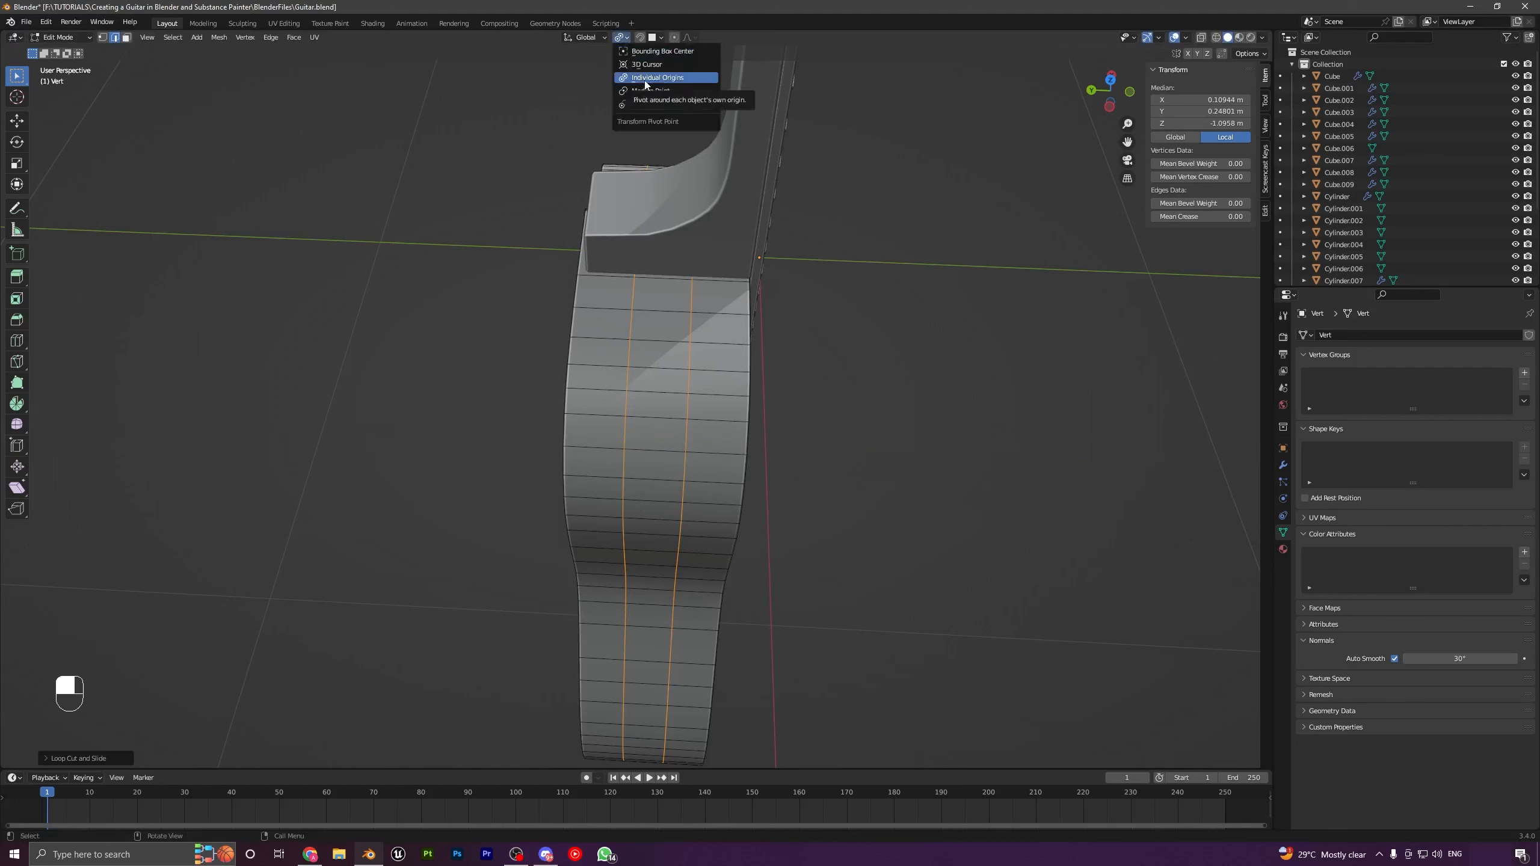
pyautogui.click(664, 51)
pyautogui.press('s')
pyautogui.press('y')
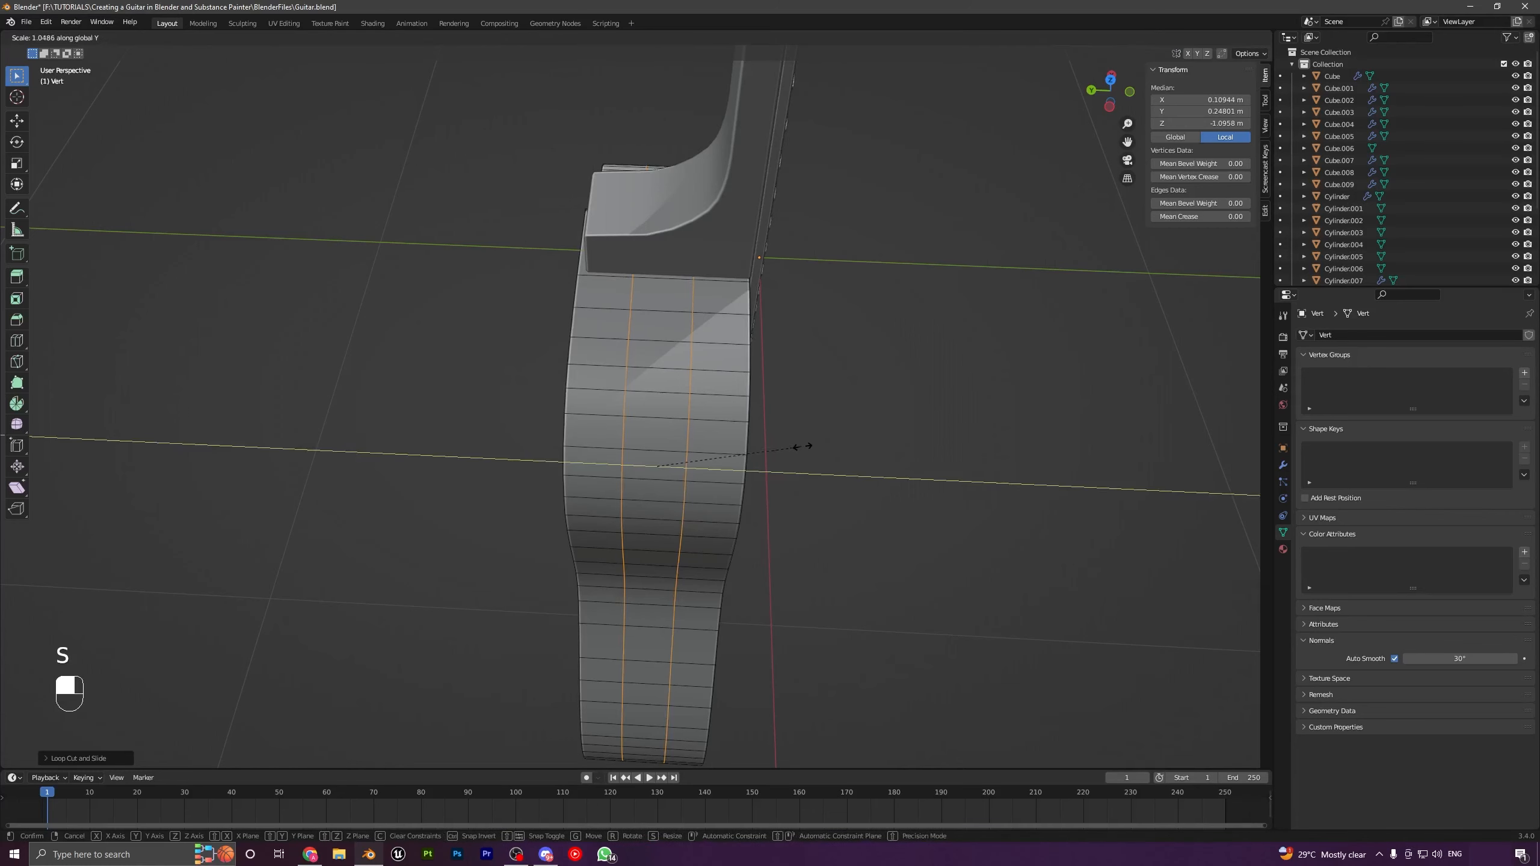
pyautogui.press('shift')
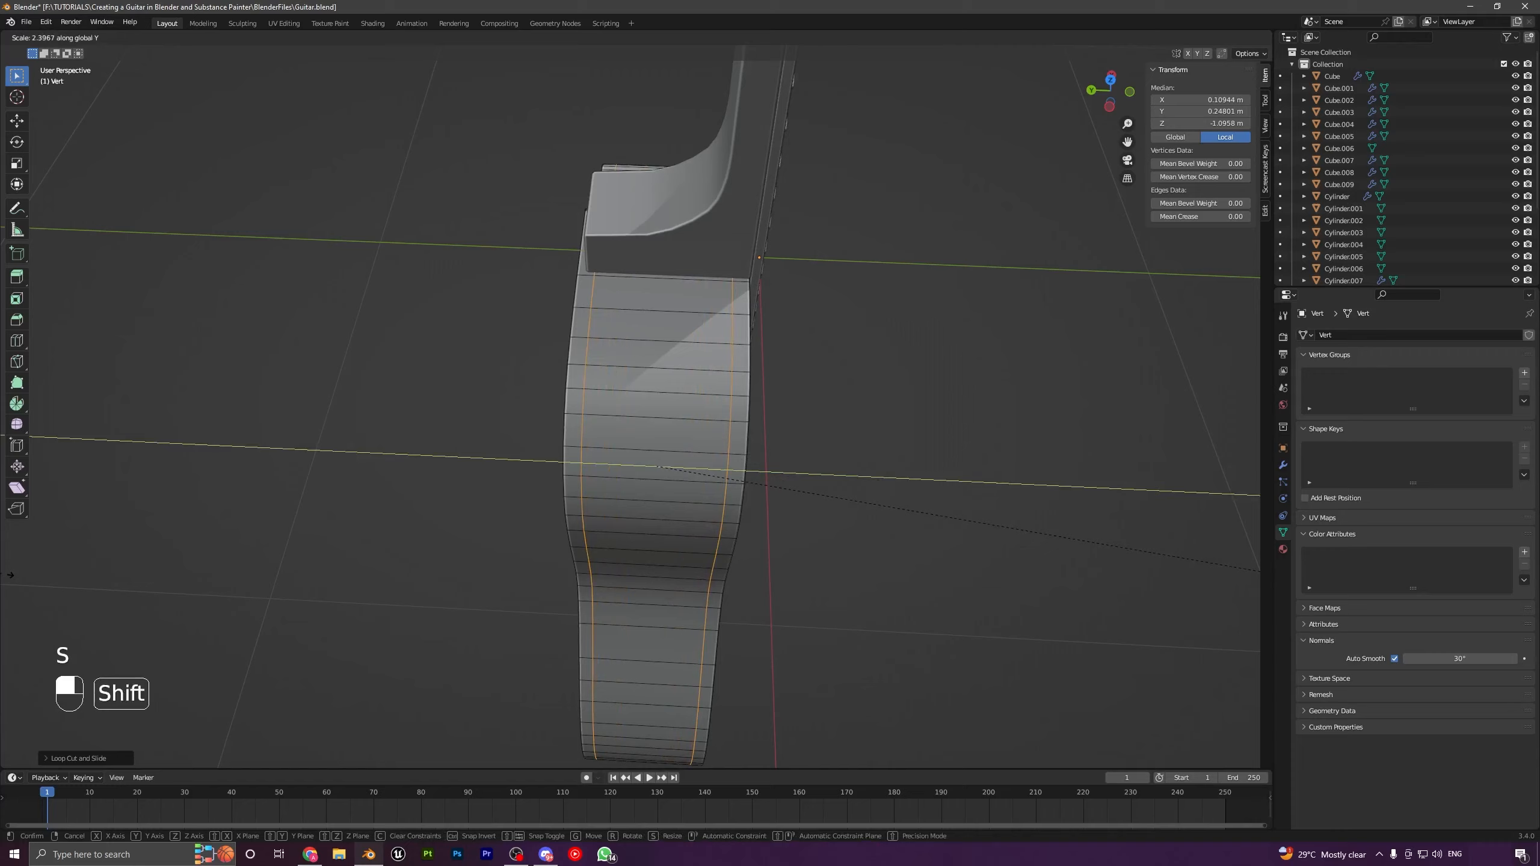
pyautogui.keyDown('shift'); pyautogui.click(86, 594); pyautogui.keyUp('shift')
# Step: Examine the narrow face loops along the front and back rims of the guitar body
pyautogui.scroll(-5, 630, 545)
pyautogui.moveTo(631, 545)
pyautogui.mouseDown(button='middle')
pyautogui.moveTo(542, 520)
pyautogui.moveTo(632, 523)
pyautogui.mouseUp(button='middle')
pyautogui.scroll(4, 632, 523)
pyautogui.press('3')
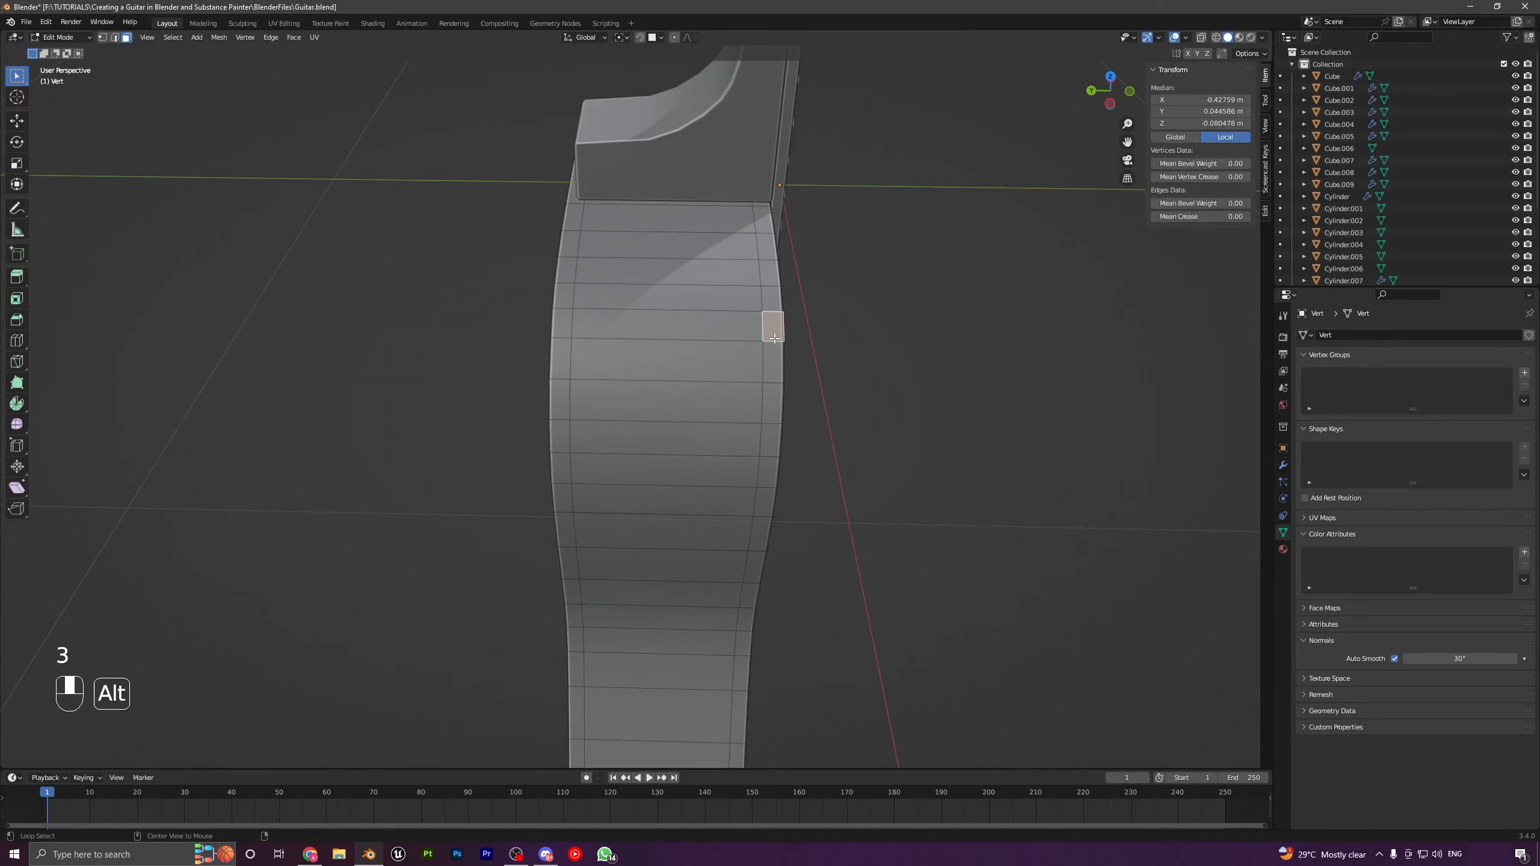
pyautogui.keyDown('alt'); pyautogui.click(775, 355); pyautogui.keyUp('alt')
pyautogui.keyDown('shift'); pyautogui.moveTo(774, 355); pyautogui.dragTo(612, 317, button='middle'); pyautogui.keyUp('shift')
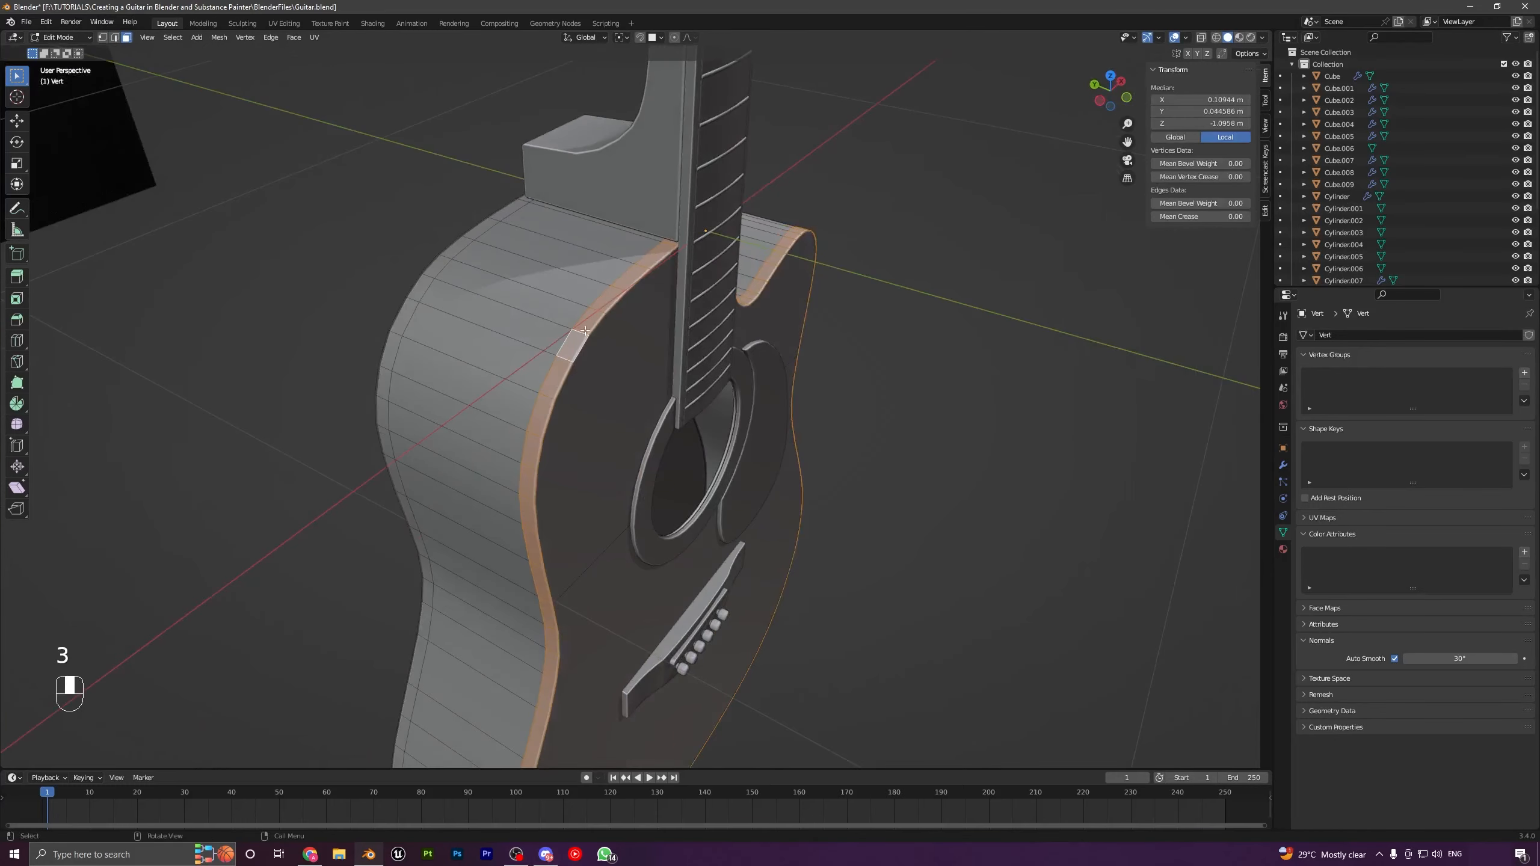
pyautogui.moveTo(531, 426); pyautogui.dragTo(521, 394, button='middle')
pyautogui.keyDown('alt'); pyautogui.click(451, 355); pyautogui.keyUp('alt')
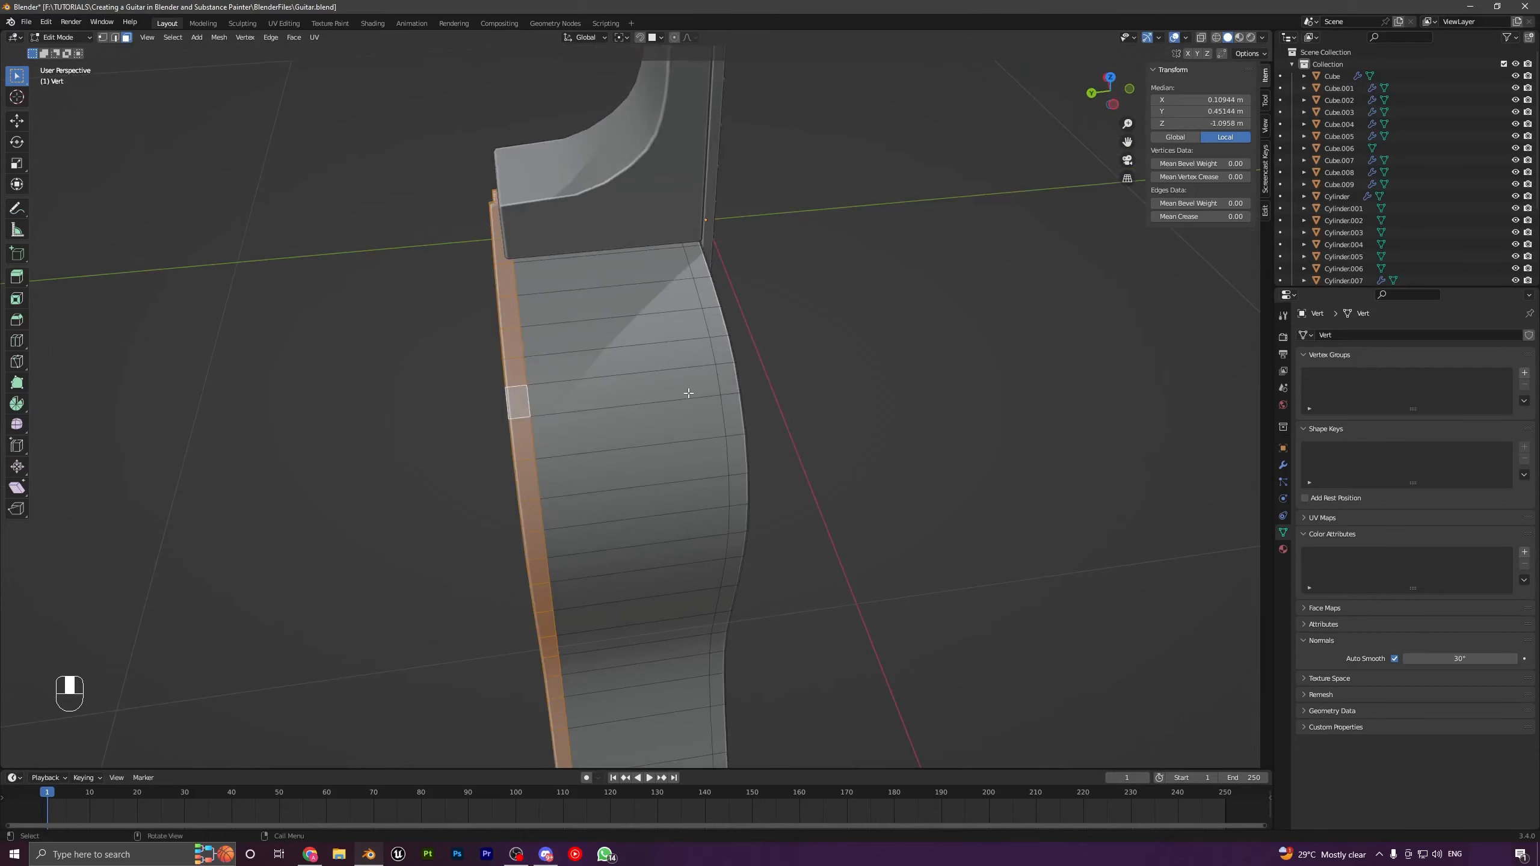
pyautogui.scroll(-5, 689, 393)
pyautogui.press('Tab')
pyautogui.press('Tab')
pyautogui.click(812, 403)
# Step: Select both side edge loops and scale them along Y by about 1.04, closer to the body's front and back rims
pyautogui.moveTo(698, 437); pyautogui.dragTo(752, 507, button='middle')
pyautogui.scroll(-3, 720, 439)
pyautogui.scroll(5, 733, 509)
pyautogui.moveTo(649, 485); pyautogui.dragTo(623, 419, button='middle')
pyautogui.keyDown('alt'); pyautogui.click(677, 414); pyautogui.keyUp('alt')
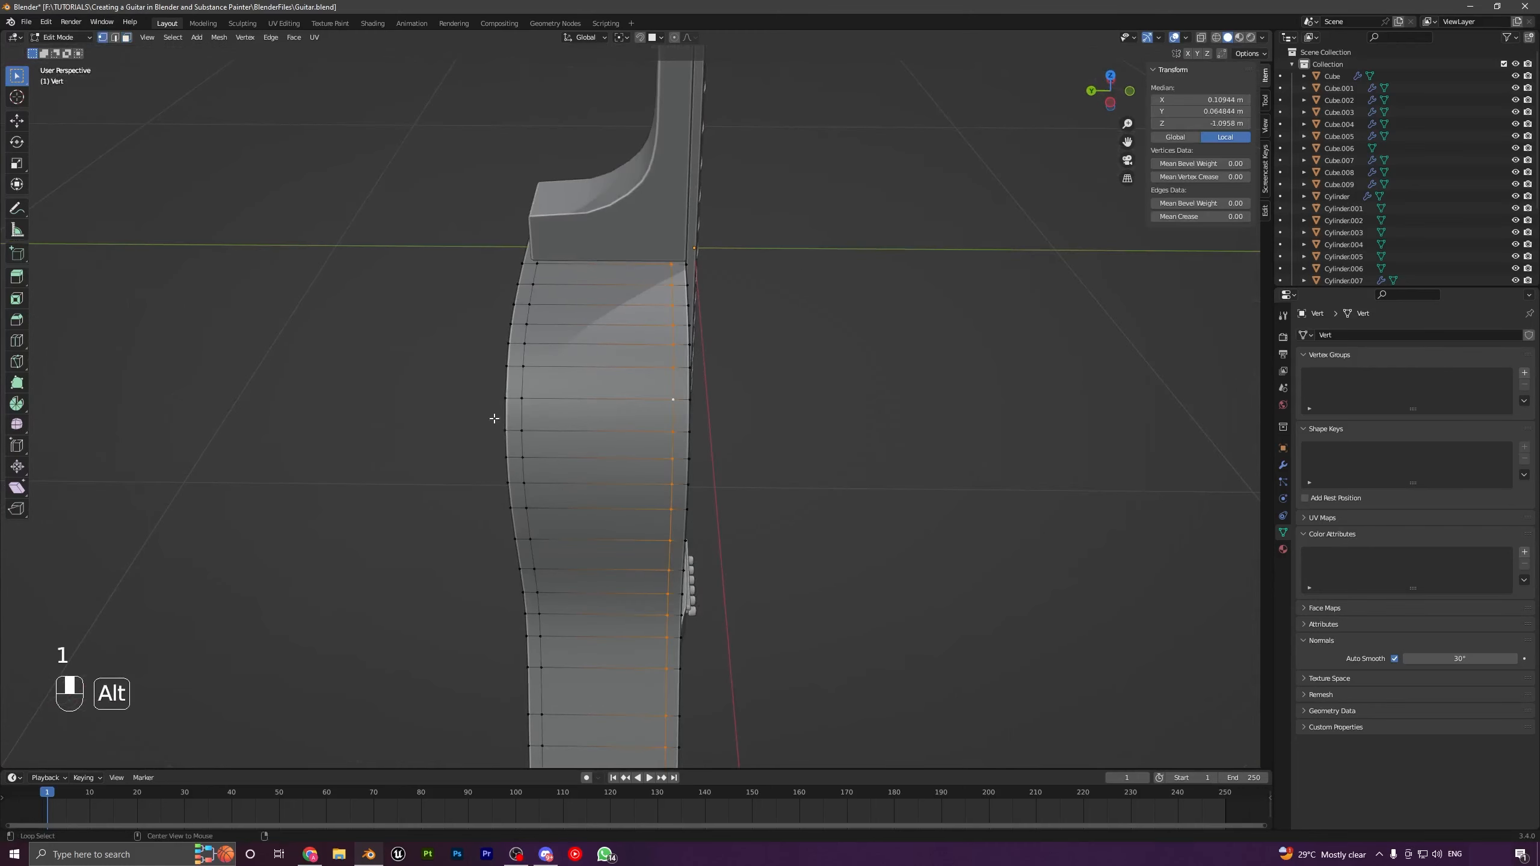
pyautogui.press('2')
pyautogui.keyDown('alt'); pyautogui.keyDown('shift'); pyautogui.click(523, 414); pyautogui.keyUp('shift'); pyautogui.keyUp('alt')
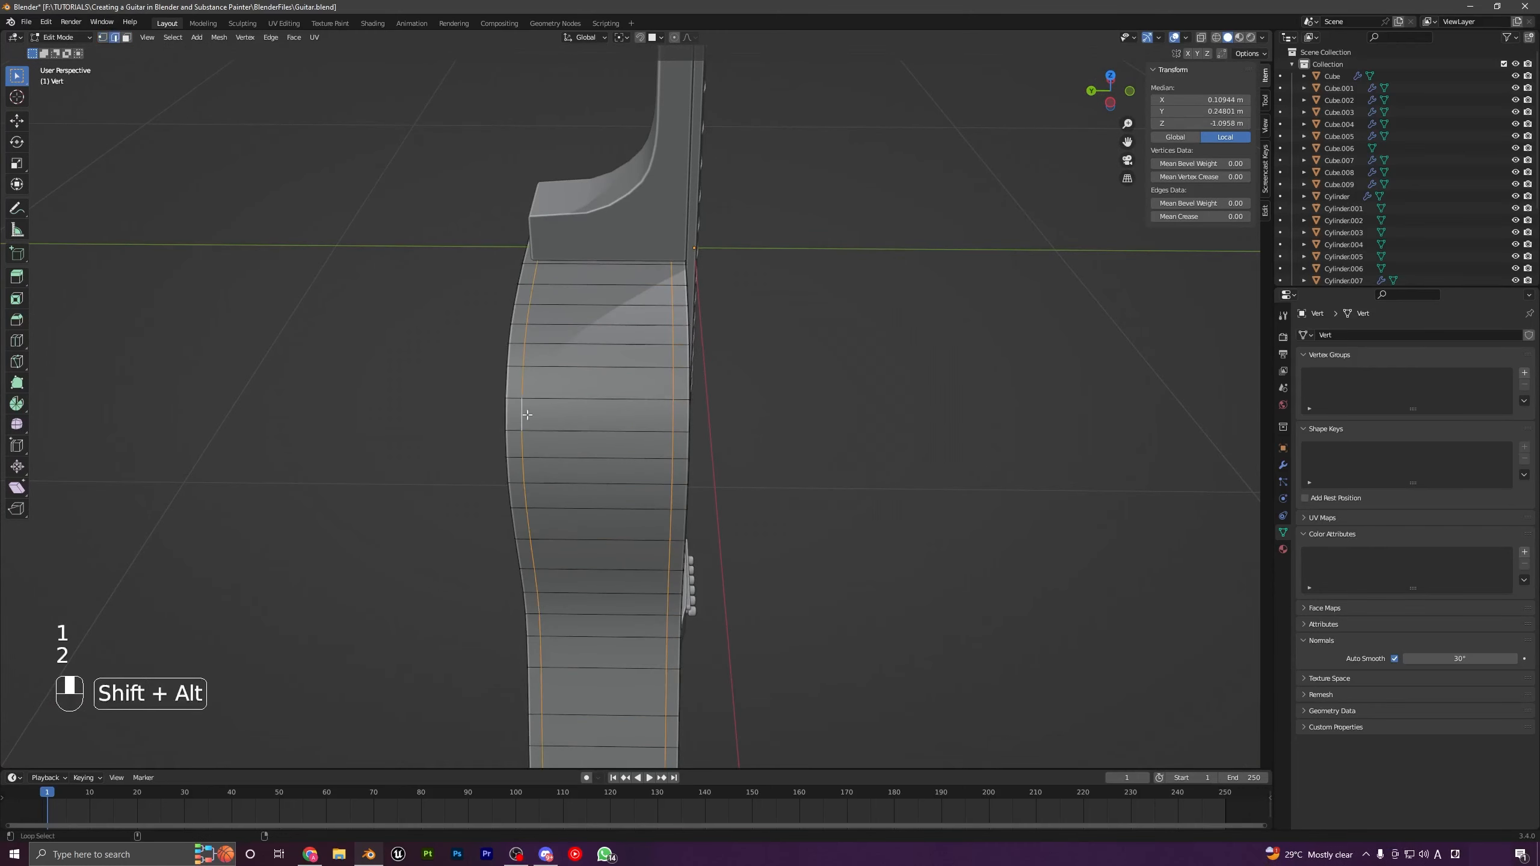
pyautogui.press('s')
pyautogui.press('s')
pyautogui.press('y')
pyautogui.press('shift')
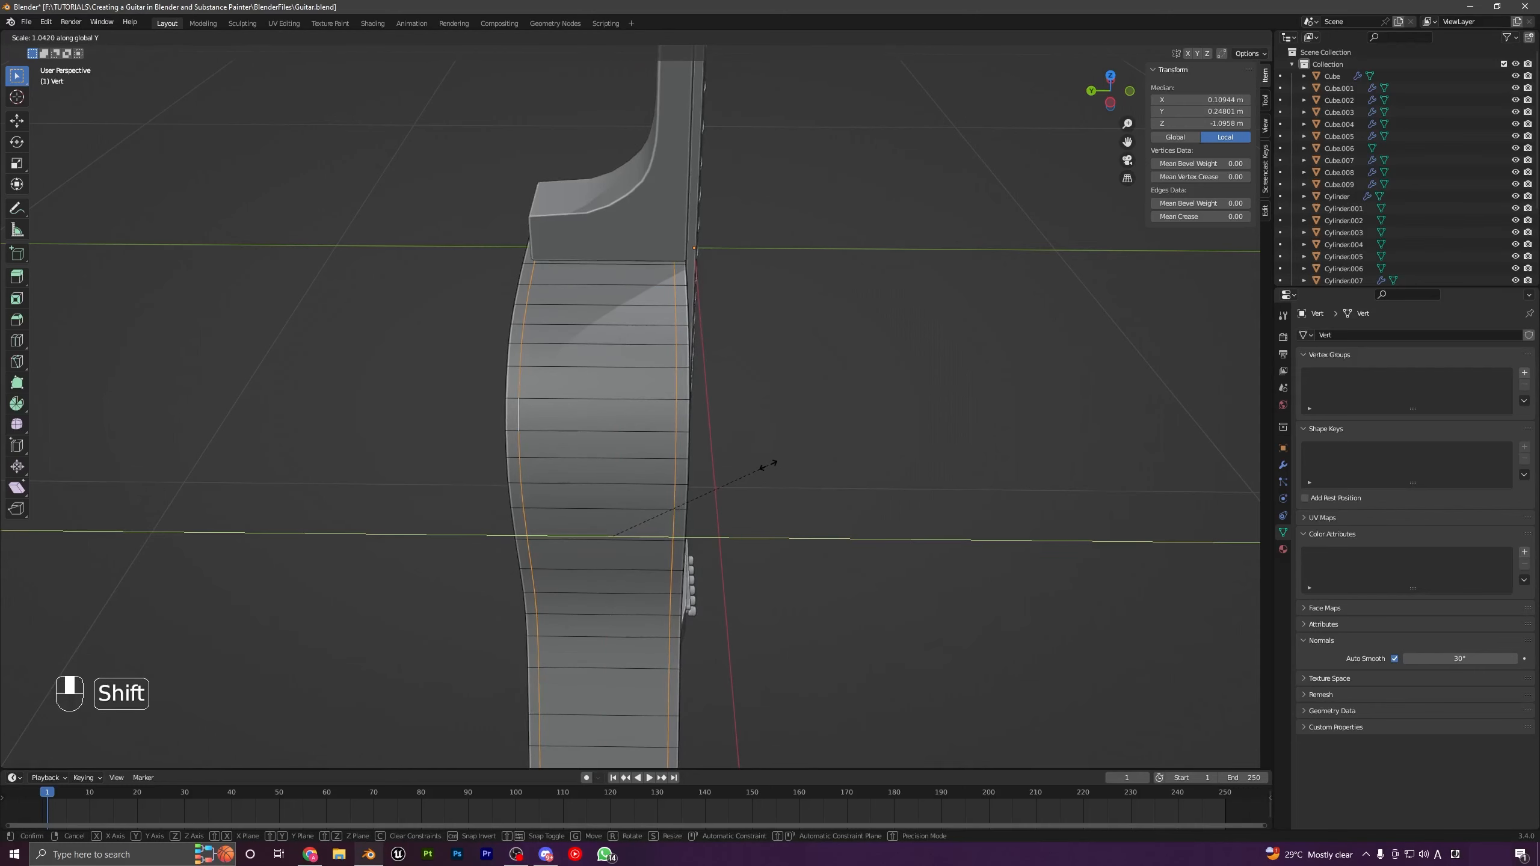
pyautogui.click(768, 465)
# Step: Deselect all of the guitar body's geometry and return to Object Mode
pyautogui.press('Tab')
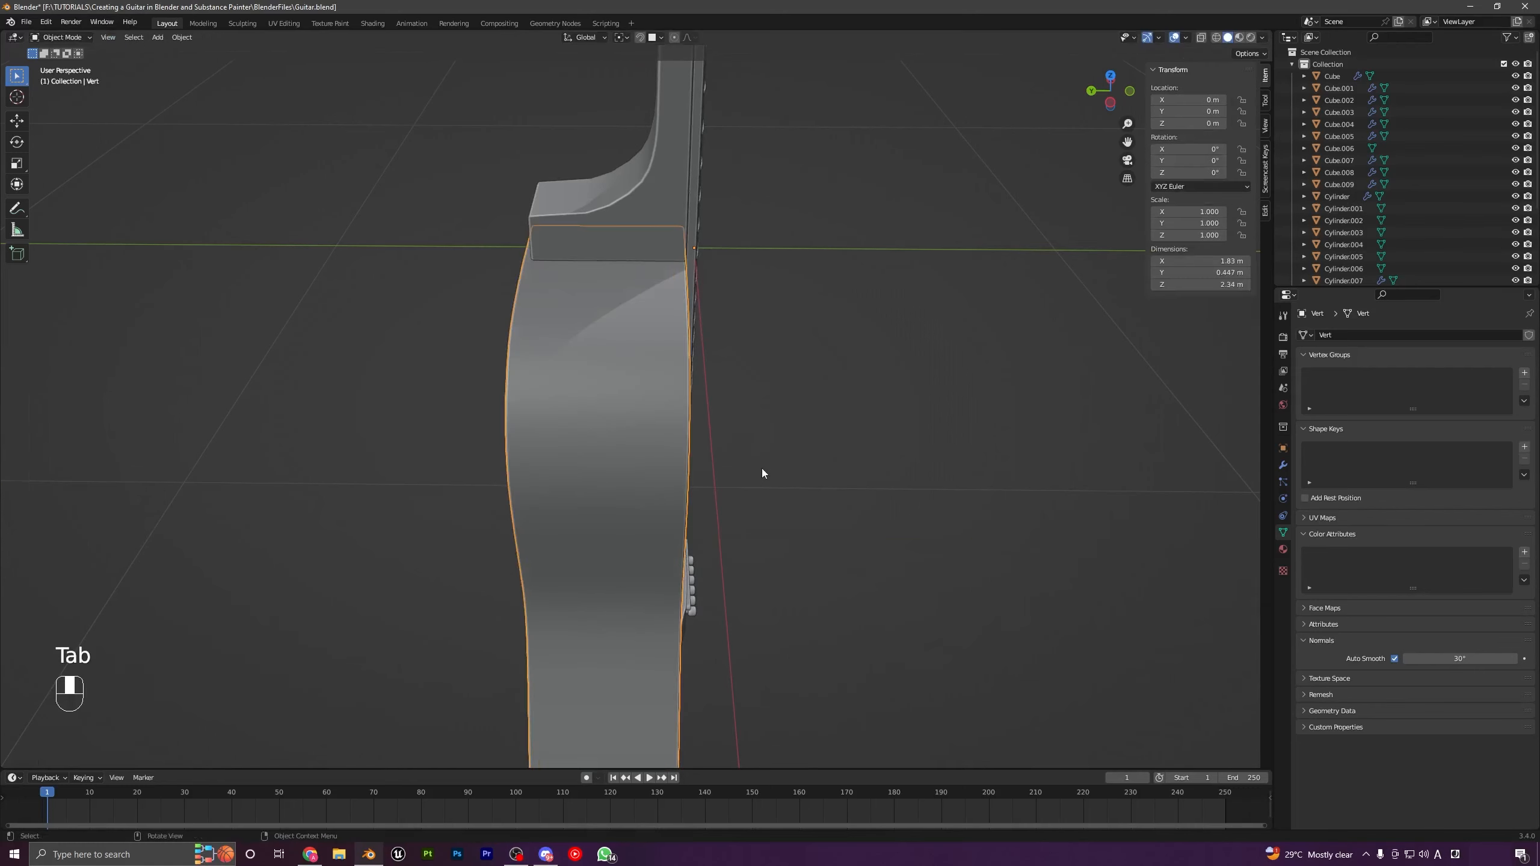
pyautogui.press('Tab')
pyautogui.scroll(-5, 760, 467)
pyautogui.press('a')
pyautogui.press('a')
pyautogui.moveTo(760, 468); pyautogui.dragTo(680, 480, button='middle')
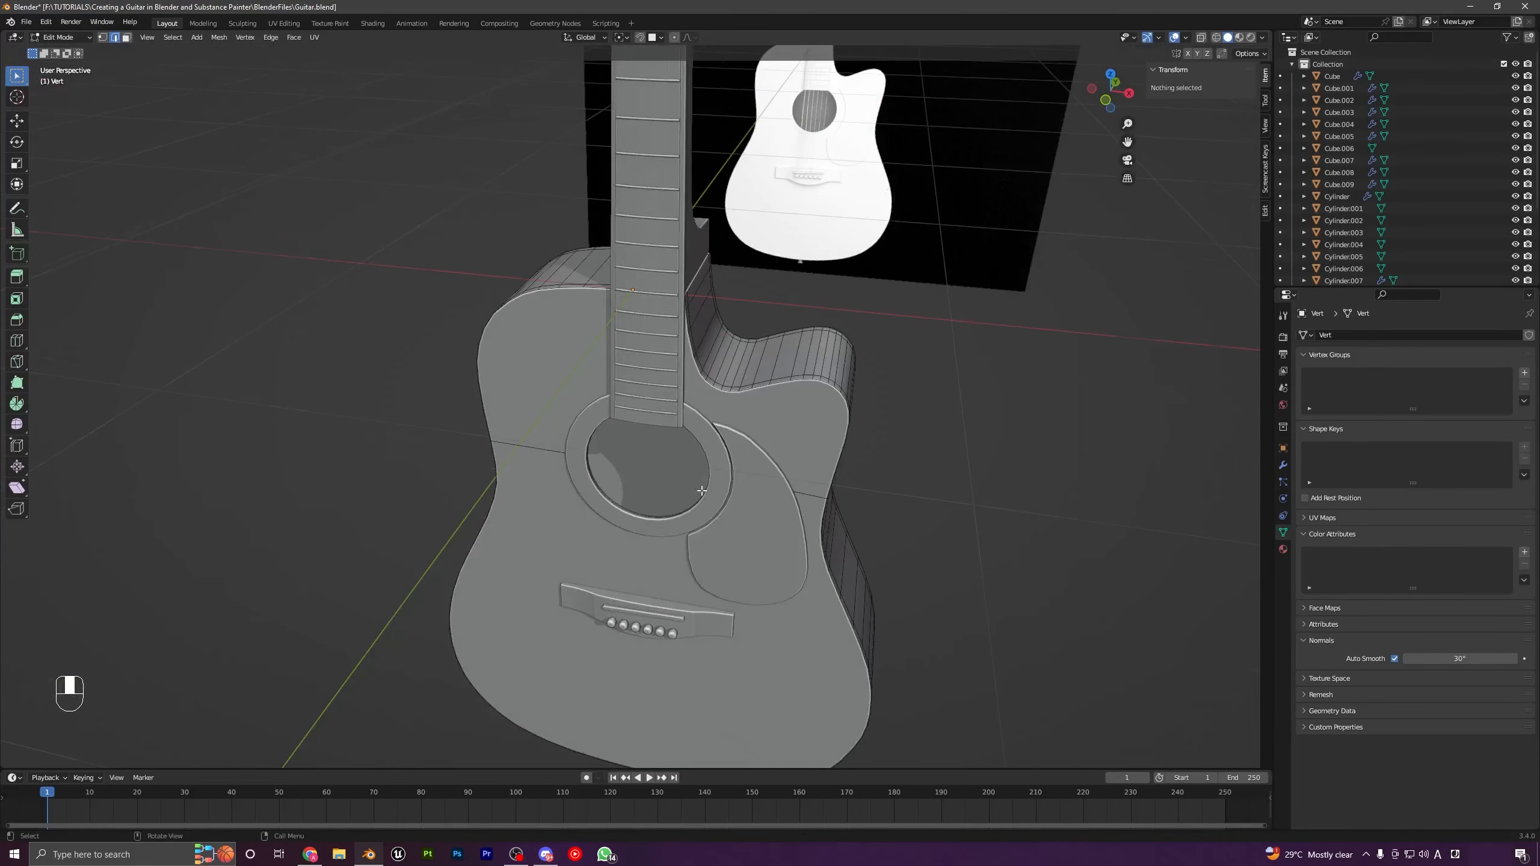
pyautogui.press('Tab')
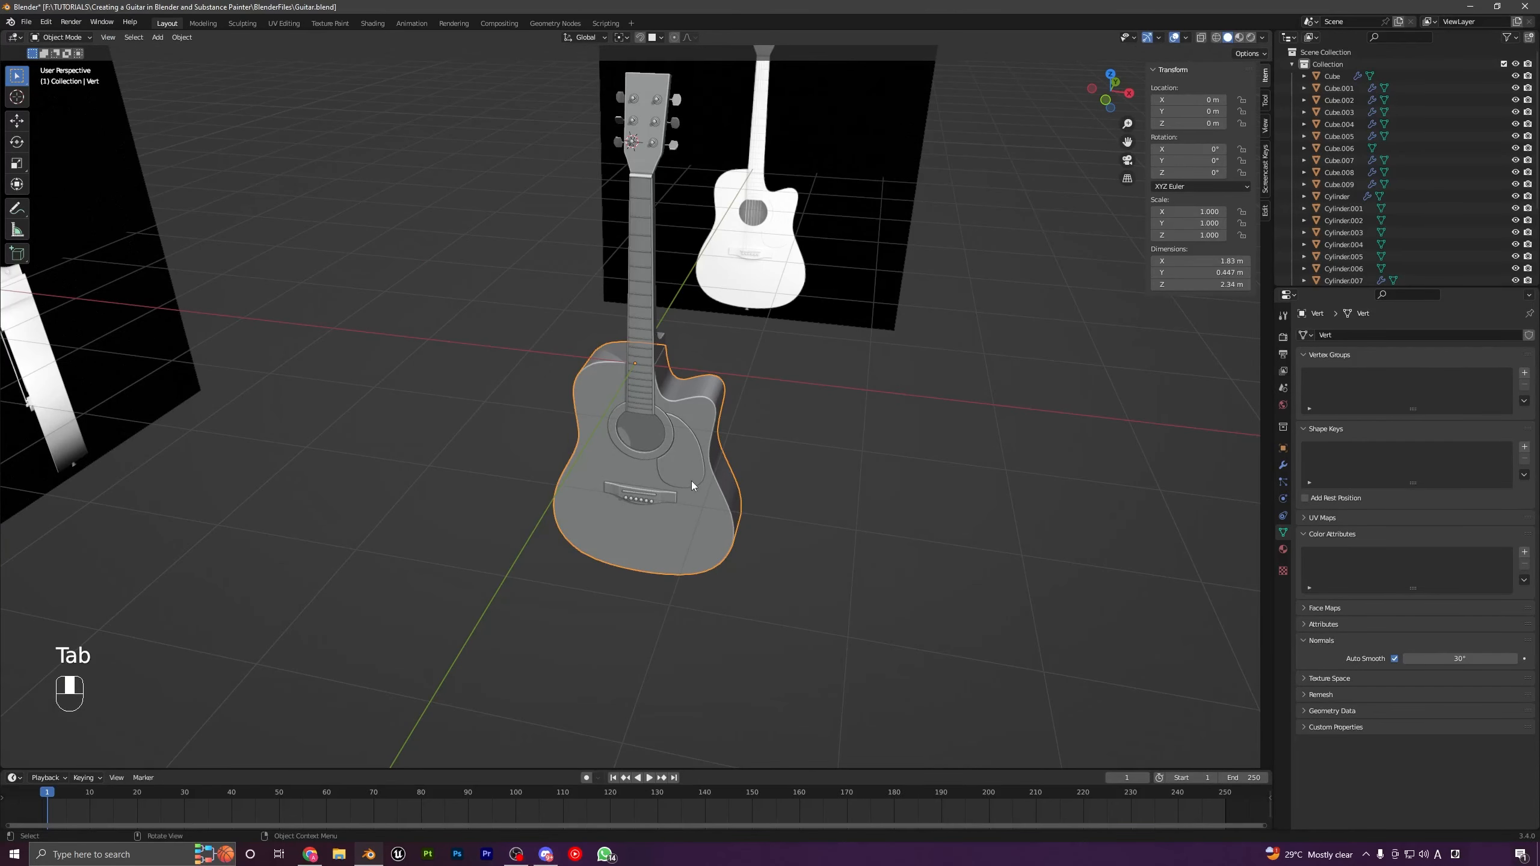
# Step: Add a Path curve in the front view and move it above the guitar's headstock
pyautogui.press('KP_1')
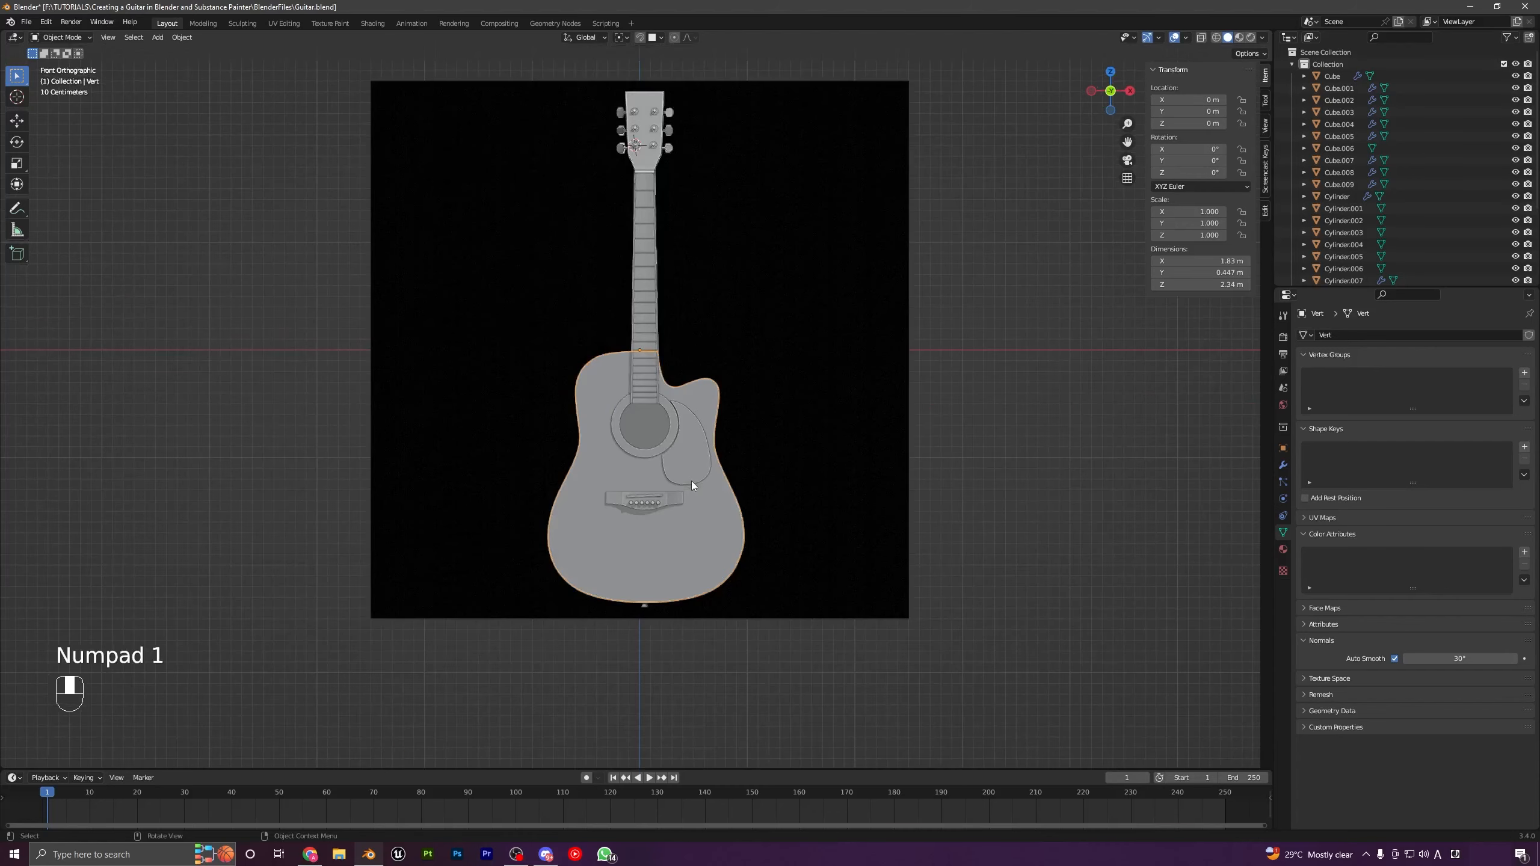
pyautogui.hotkey('shift', 'a')
pyautogui.moveTo(621, 347)
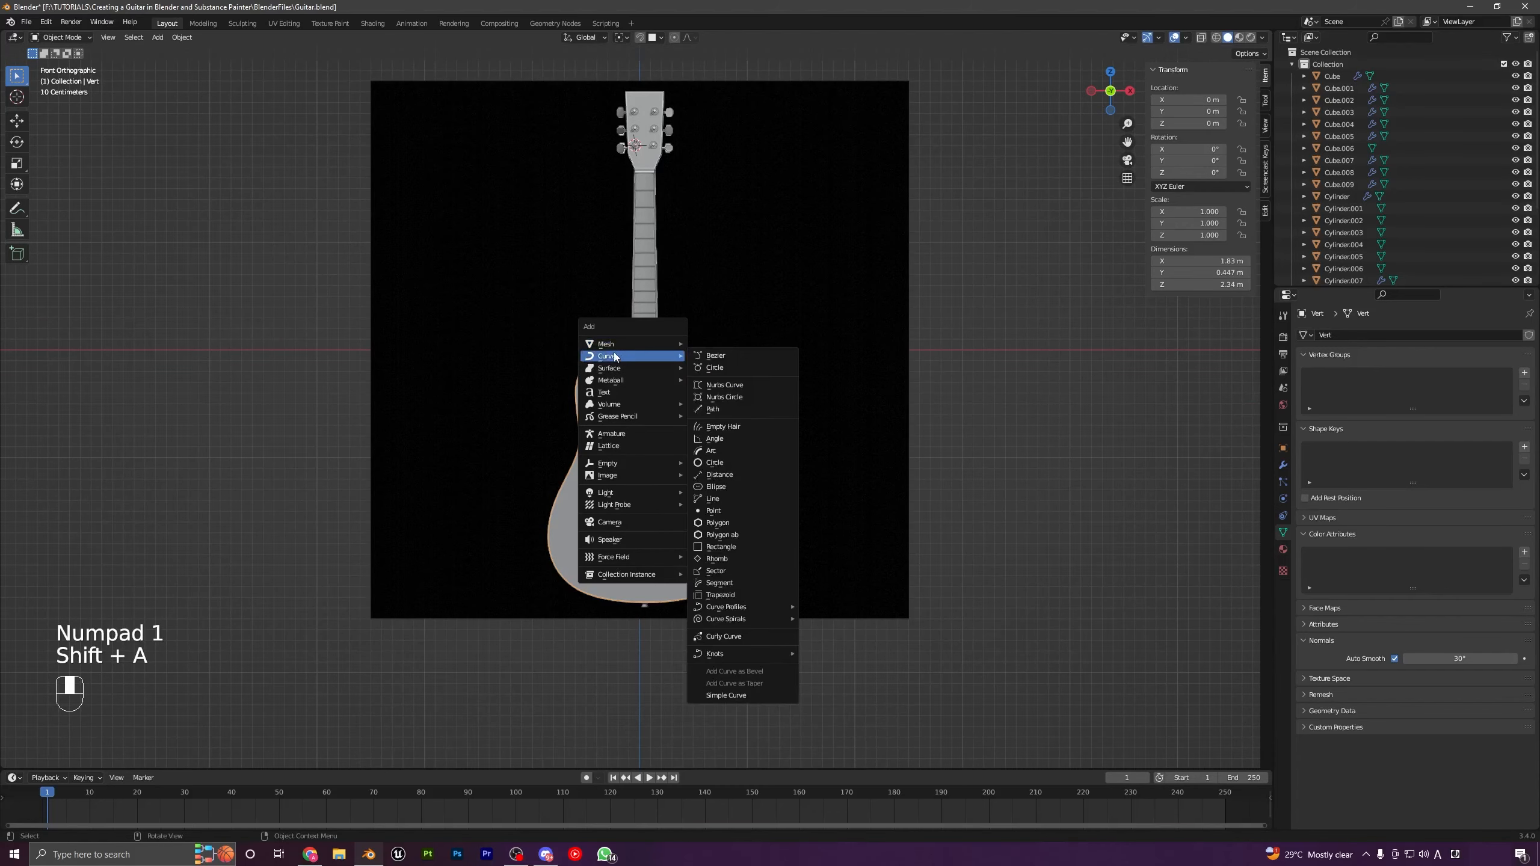
pyautogui.click(722, 415)
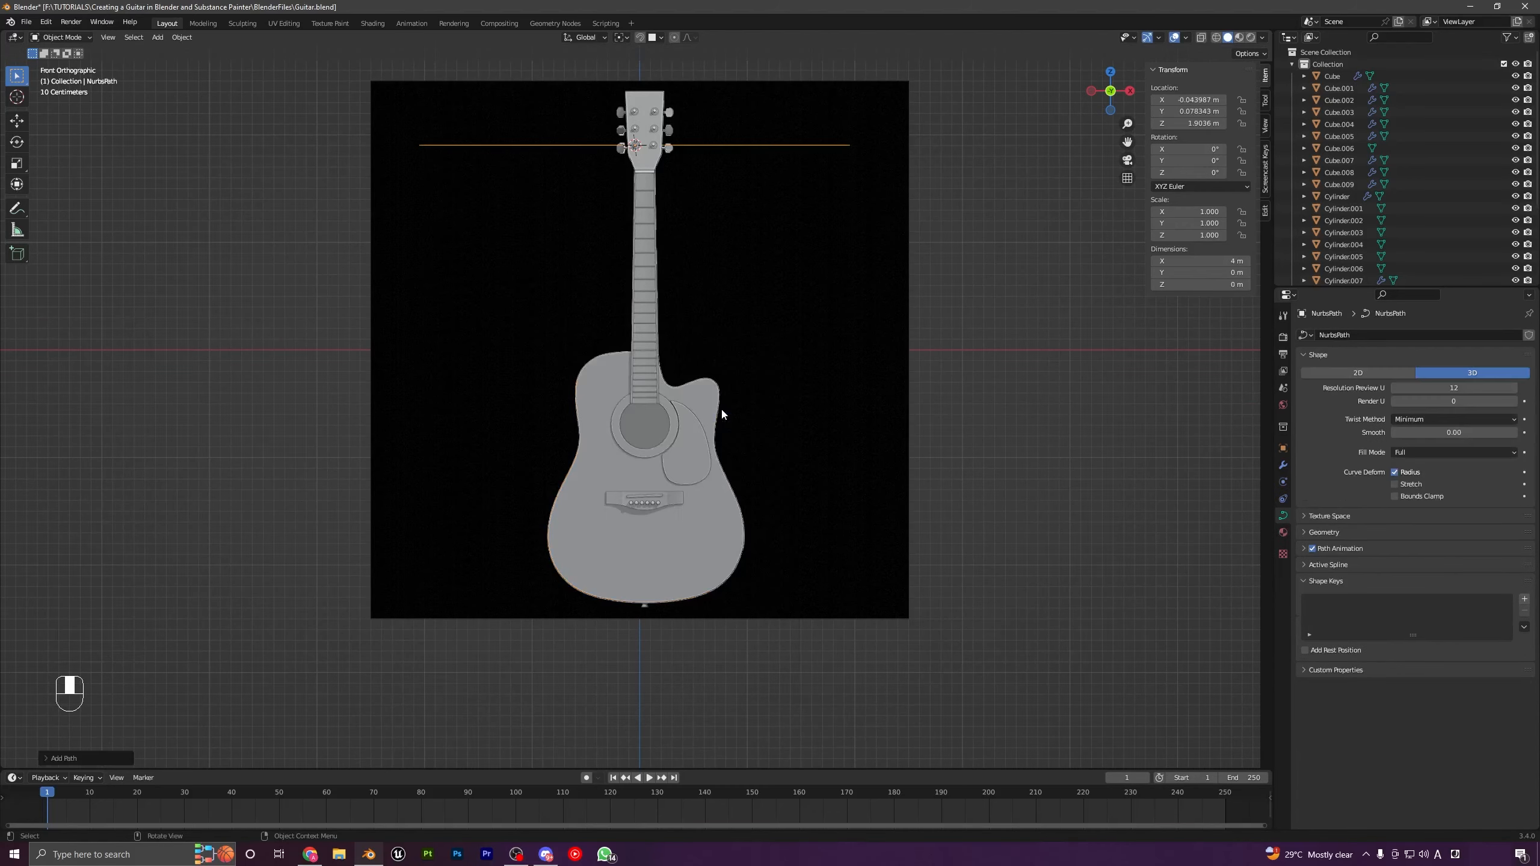
pyautogui.scroll(-4, 722, 413)
pyautogui.press('g')
pyautogui.click(810, 249)
pyautogui.scroll(3, 825, 339)
pyautogui.keyDown('shift'); pyautogui.moveTo(825, 338); pyautogui.dragTo(816, 374, button='middle'); pyautogui.keyUp('shift')
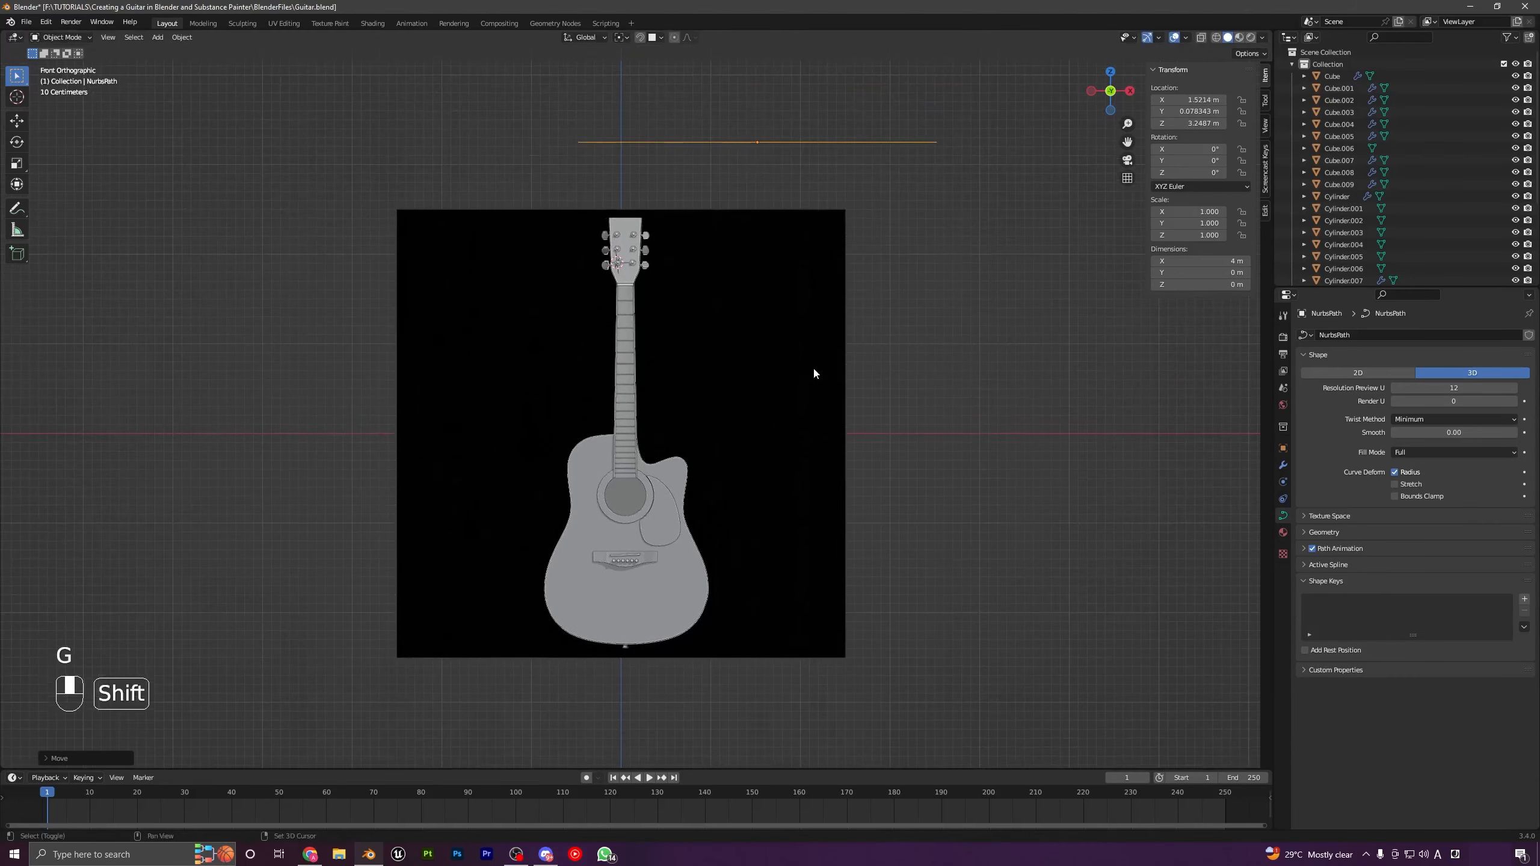
# Step: Rotate the path 90° to stand vertically and move it onto the guitar's centreline at about X 0.018 m, Z 0.31 m
pyautogui.write('r90')
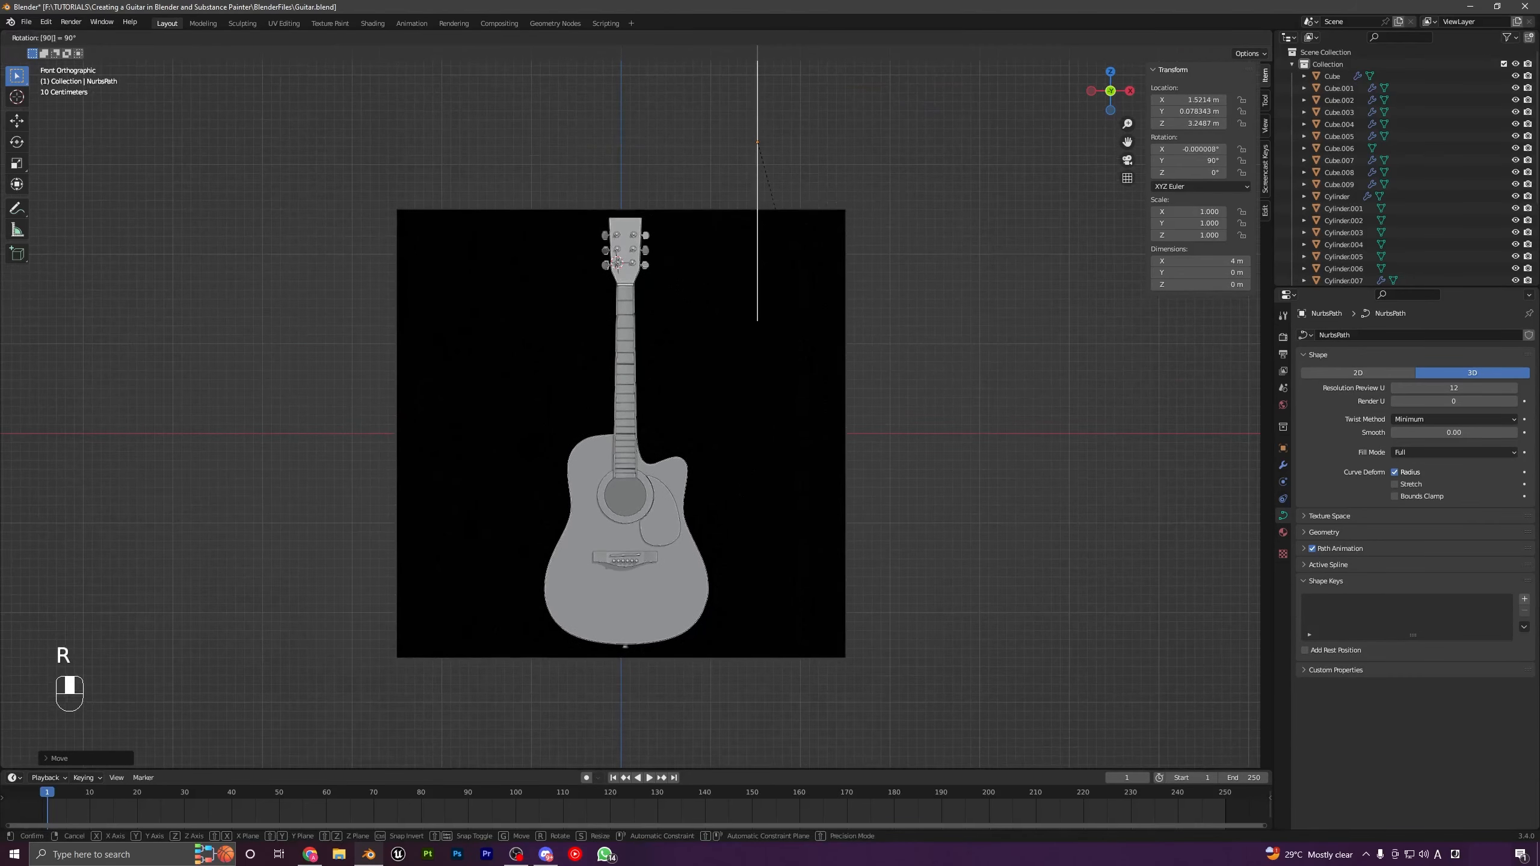
pyautogui.click(812, 344)
pyautogui.press('g')
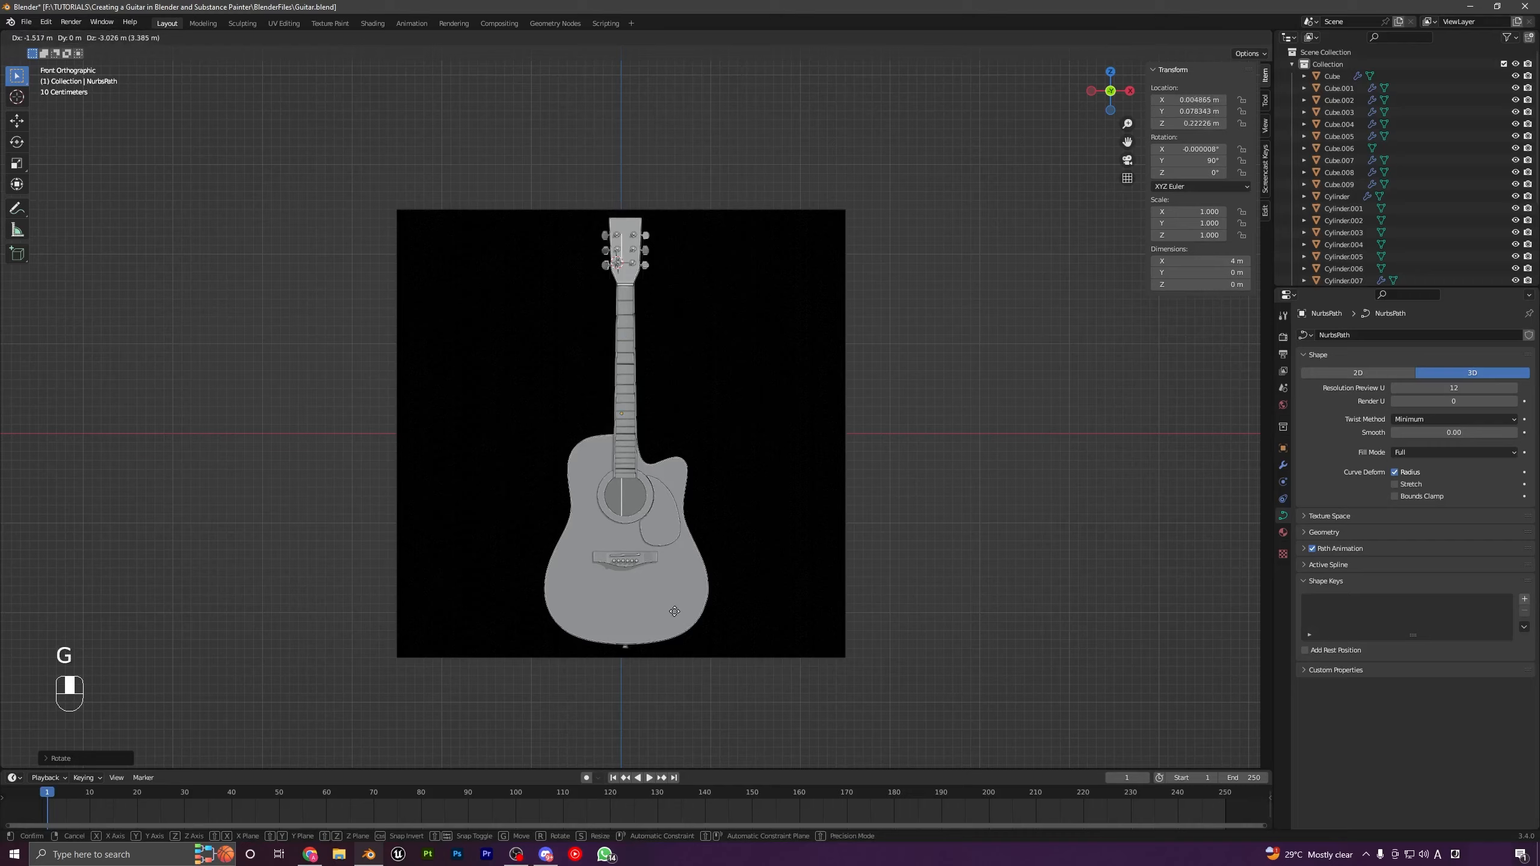
pyautogui.click(710, 583)
# Step: Move the path along Y to about -0.195 m so that it sits in front of the guitar
pyautogui.moveTo(931, 166); pyautogui.dragTo(725, 408, button='middle')
pyautogui.press('g')
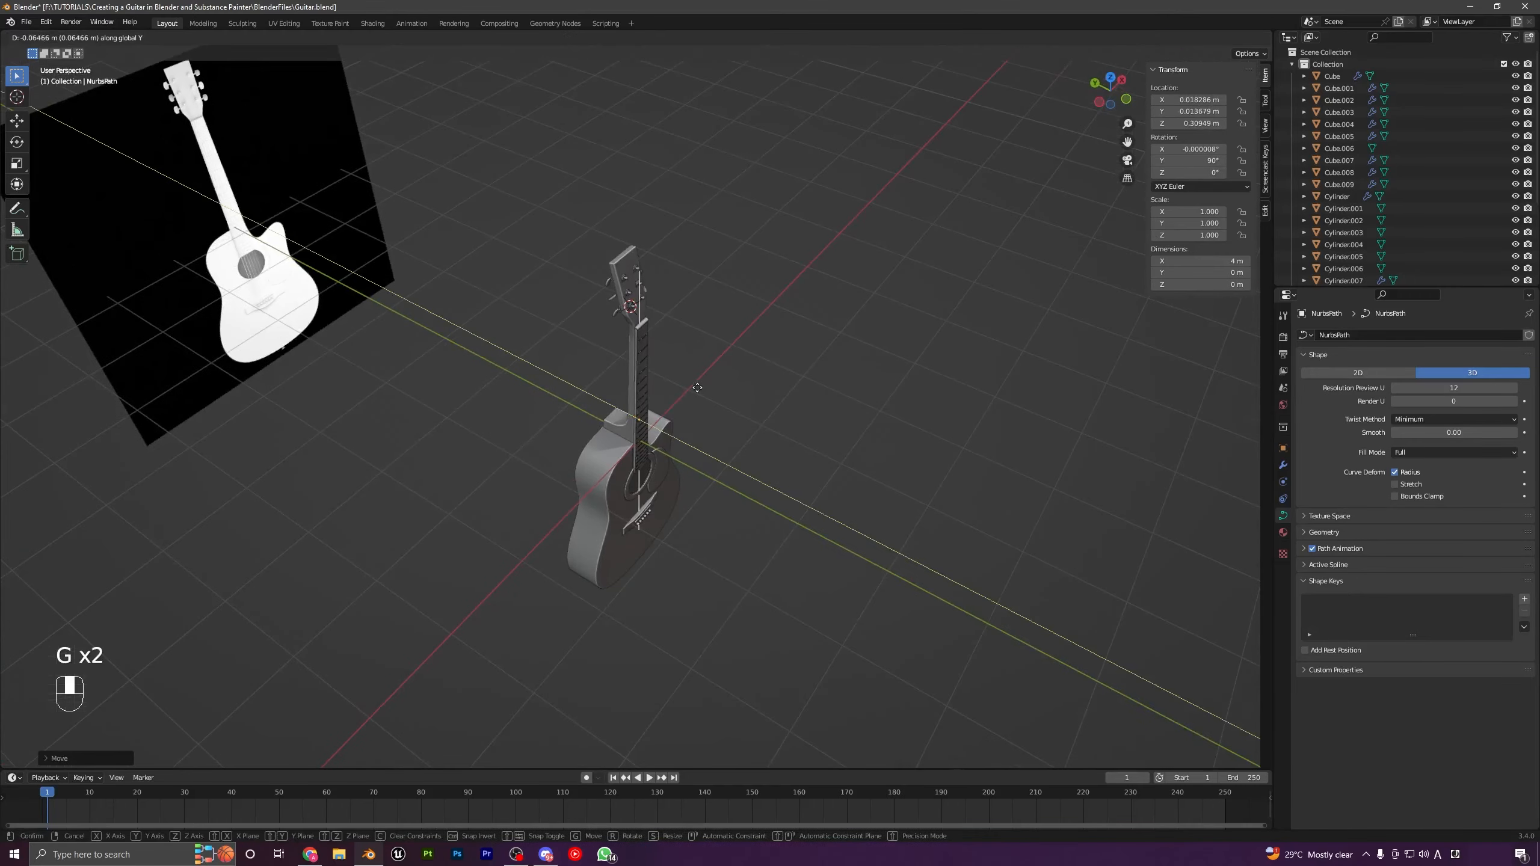
pyautogui.keyDown('shift'); pyautogui.click(758, 437); pyautogui.keyUp('shift')
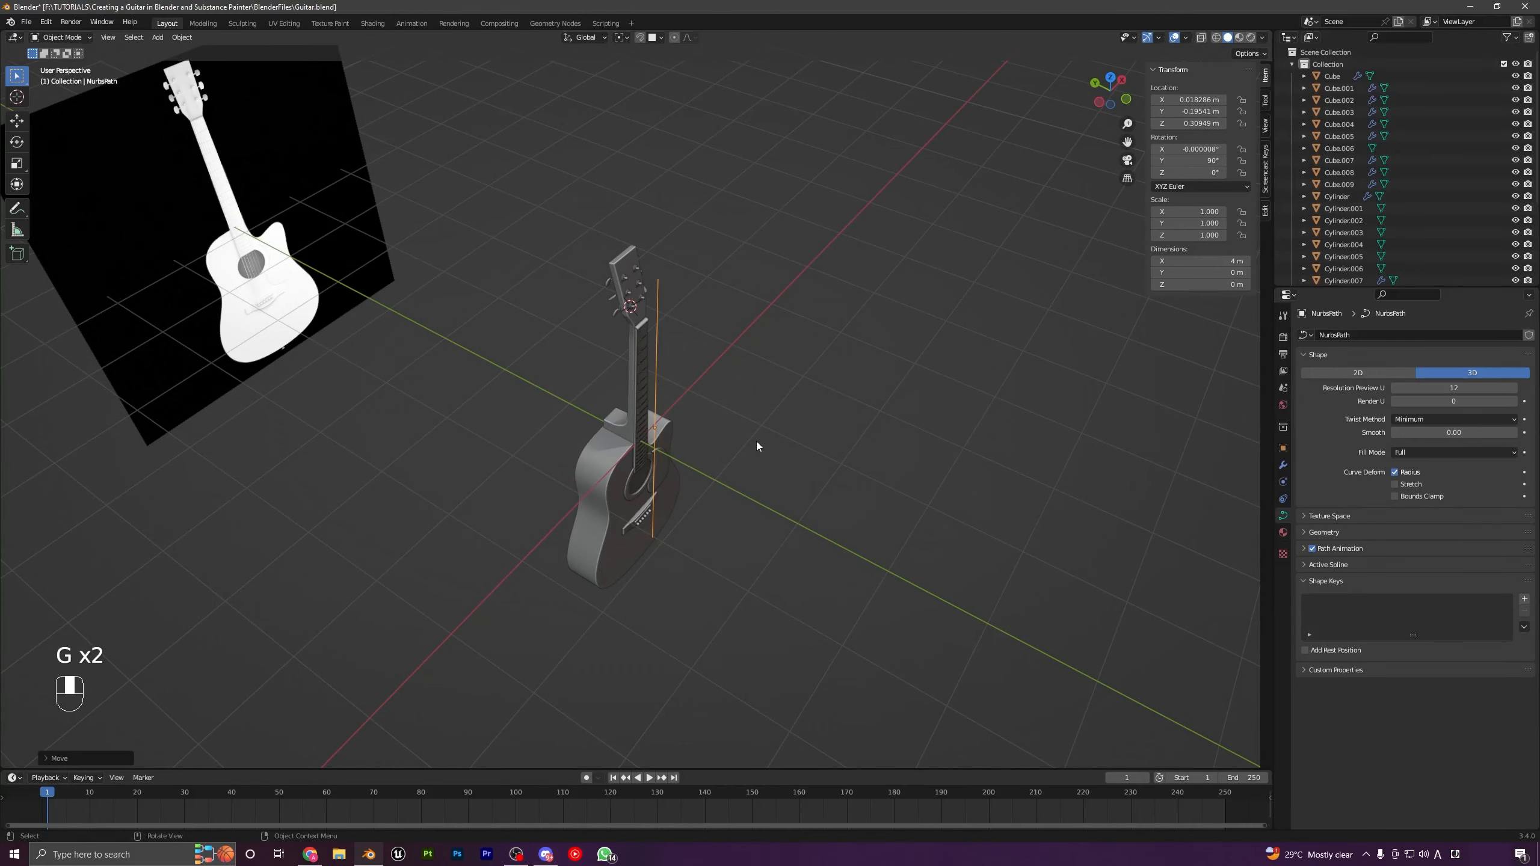
pyautogui.scroll(4, 756, 441)
pyautogui.moveTo(726, 487); pyautogui.dragTo(669, 465, button='middle')
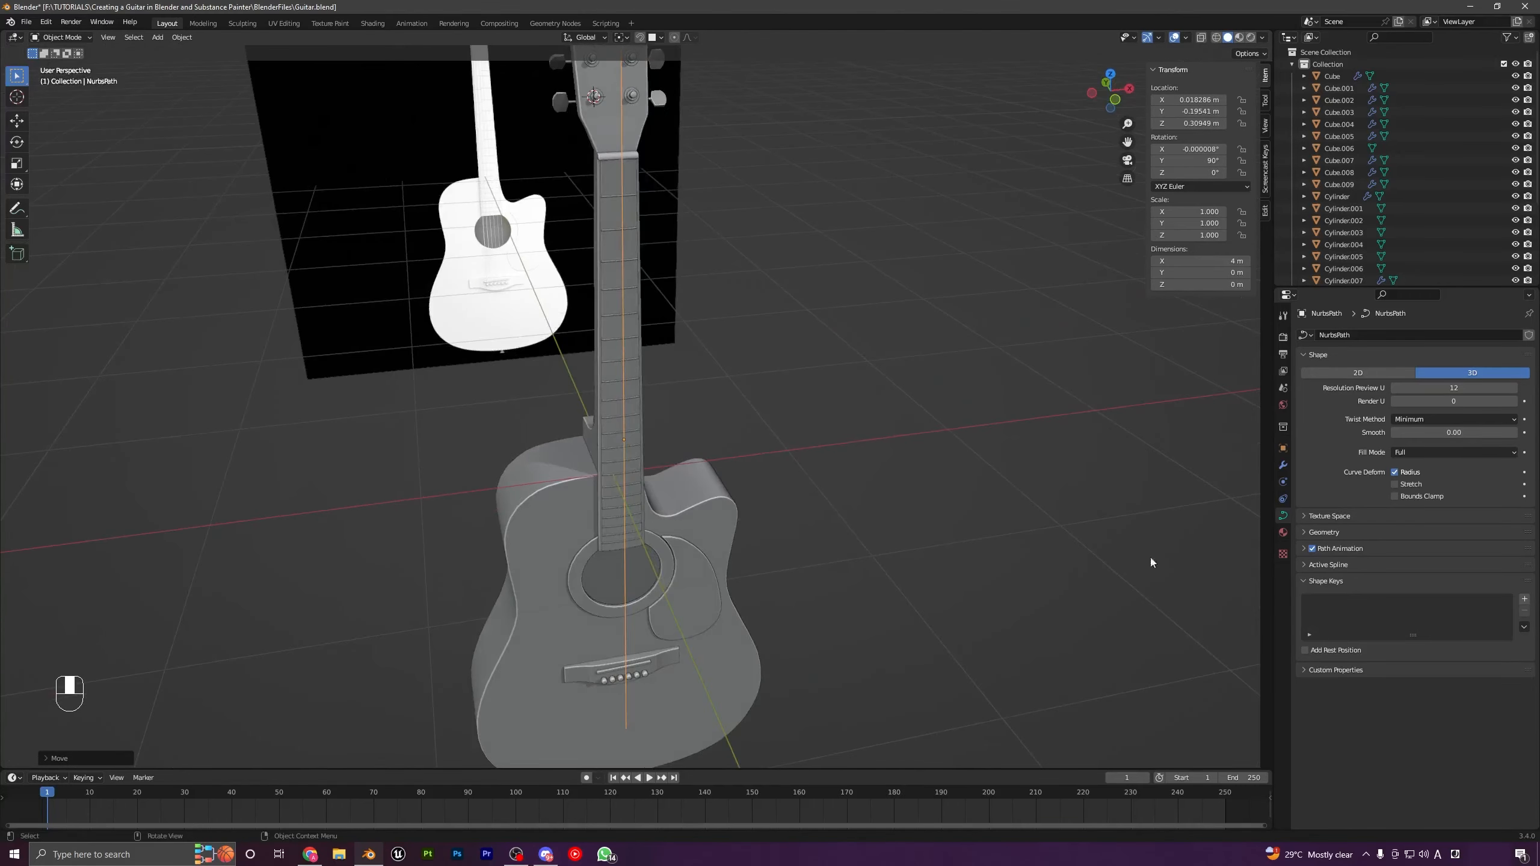
# Step: Give the path a round bevel with a depth of about 0.12 m
pyautogui.click(1311, 532)
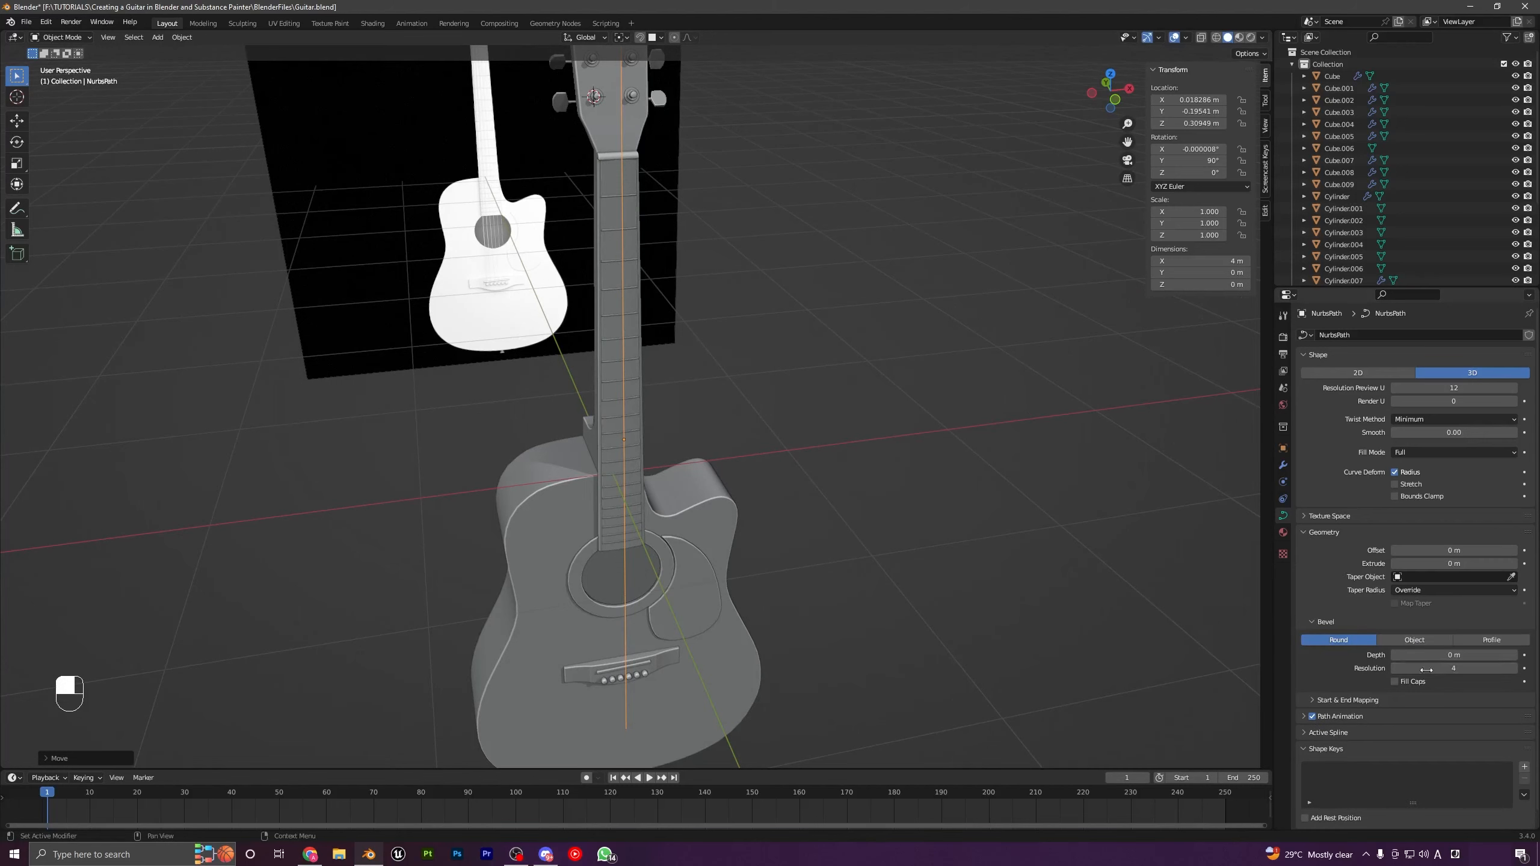
pyautogui.click(1322, 622)
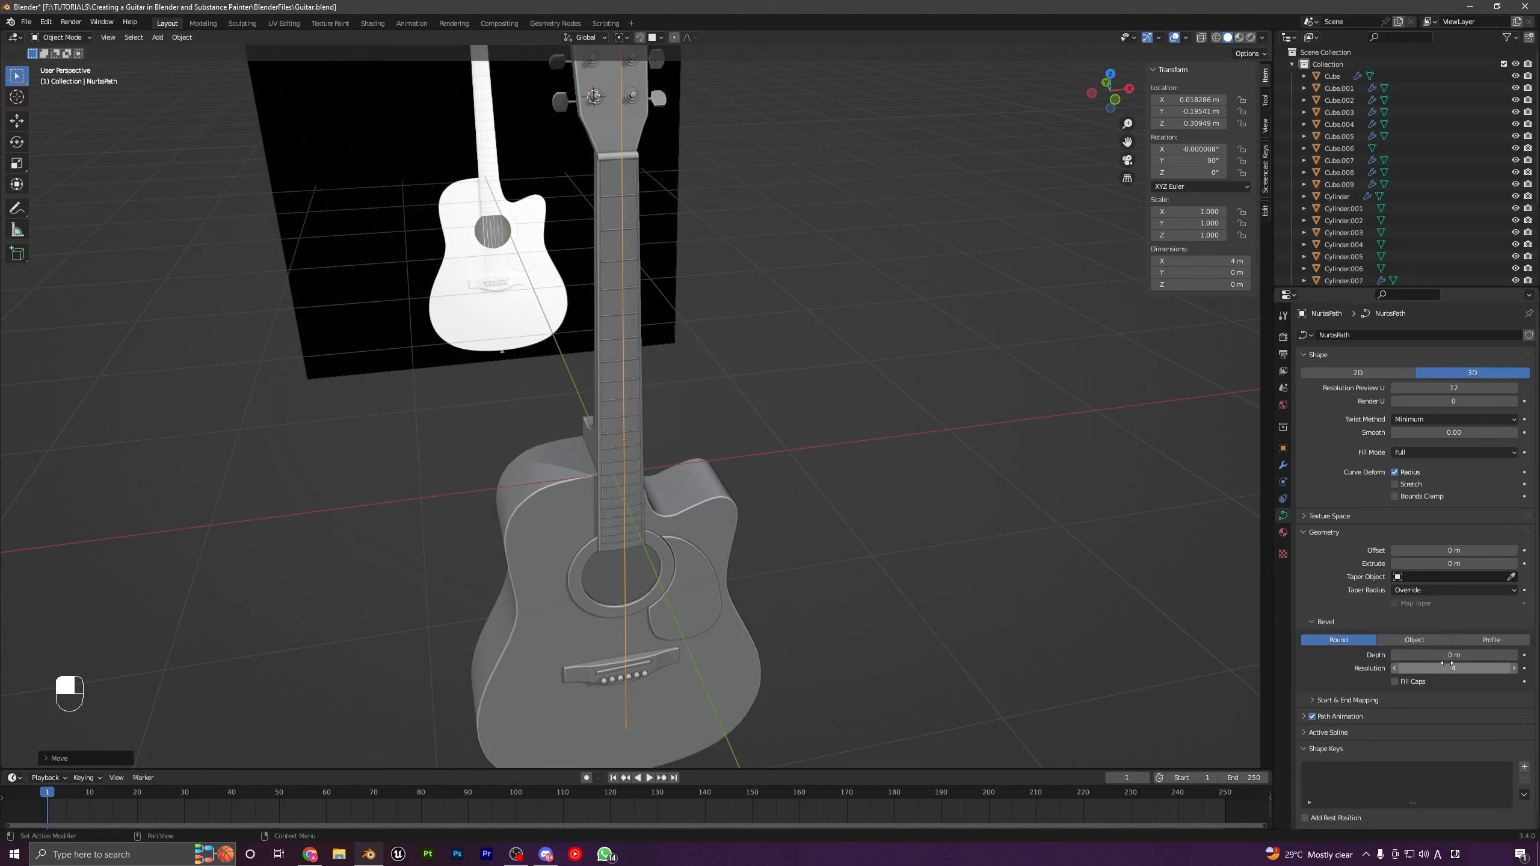
pyautogui.moveTo(1453, 657); pyautogui.dragTo(1476, 656)
pyautogui.scroll(-3, 797, 406)
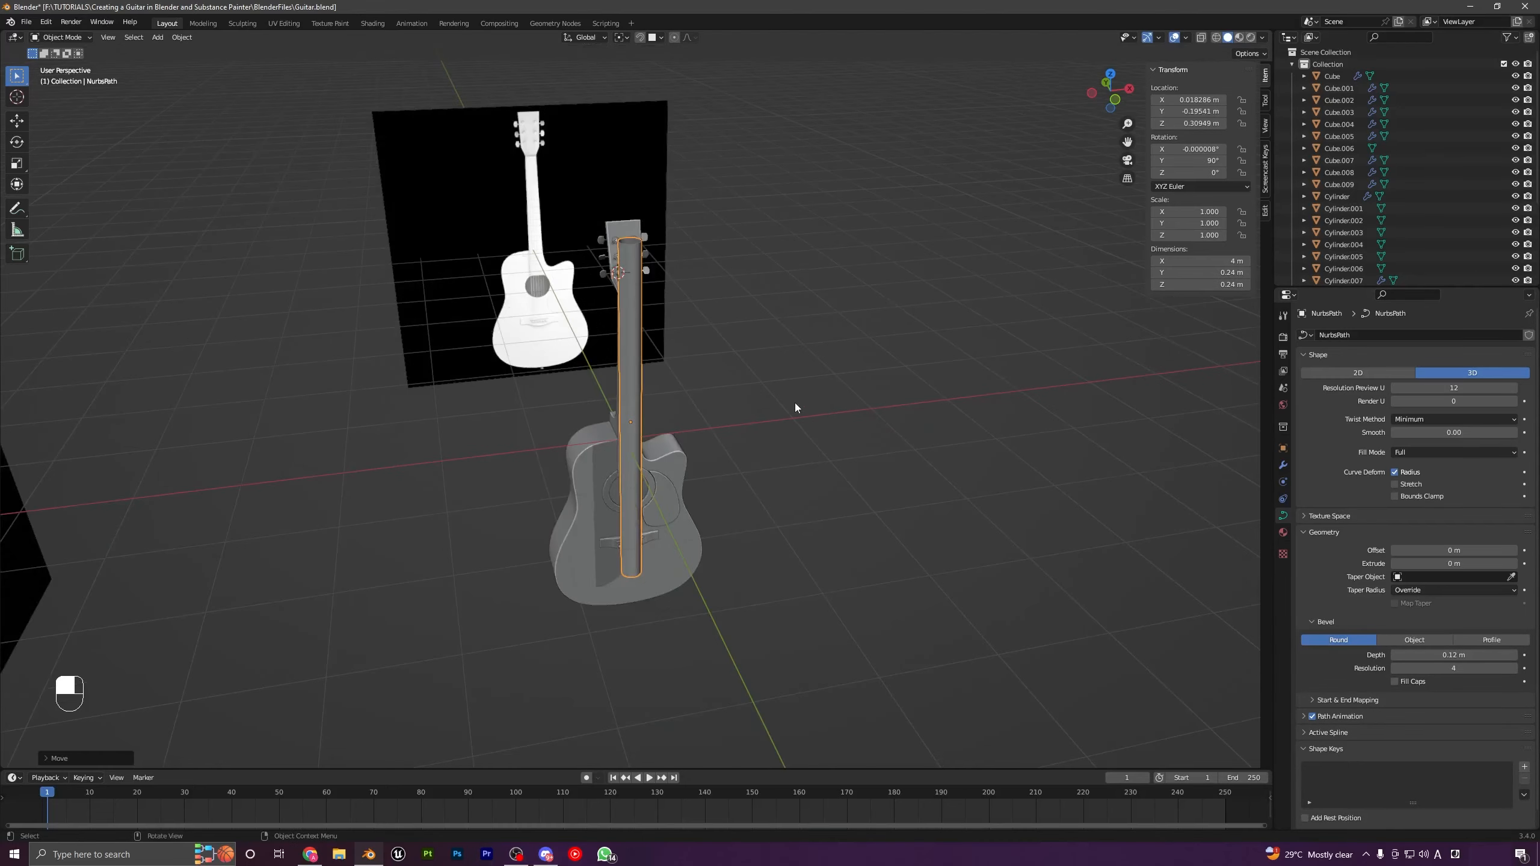
# Step: Reduce the path's bevel depth to 0 m, then raise it to 0.07 m
pyautogui.moveTo(797, 406); pyautogui.dragTo(866, 414, button='middle')
pyautogui.scroll(3, 666, 269)
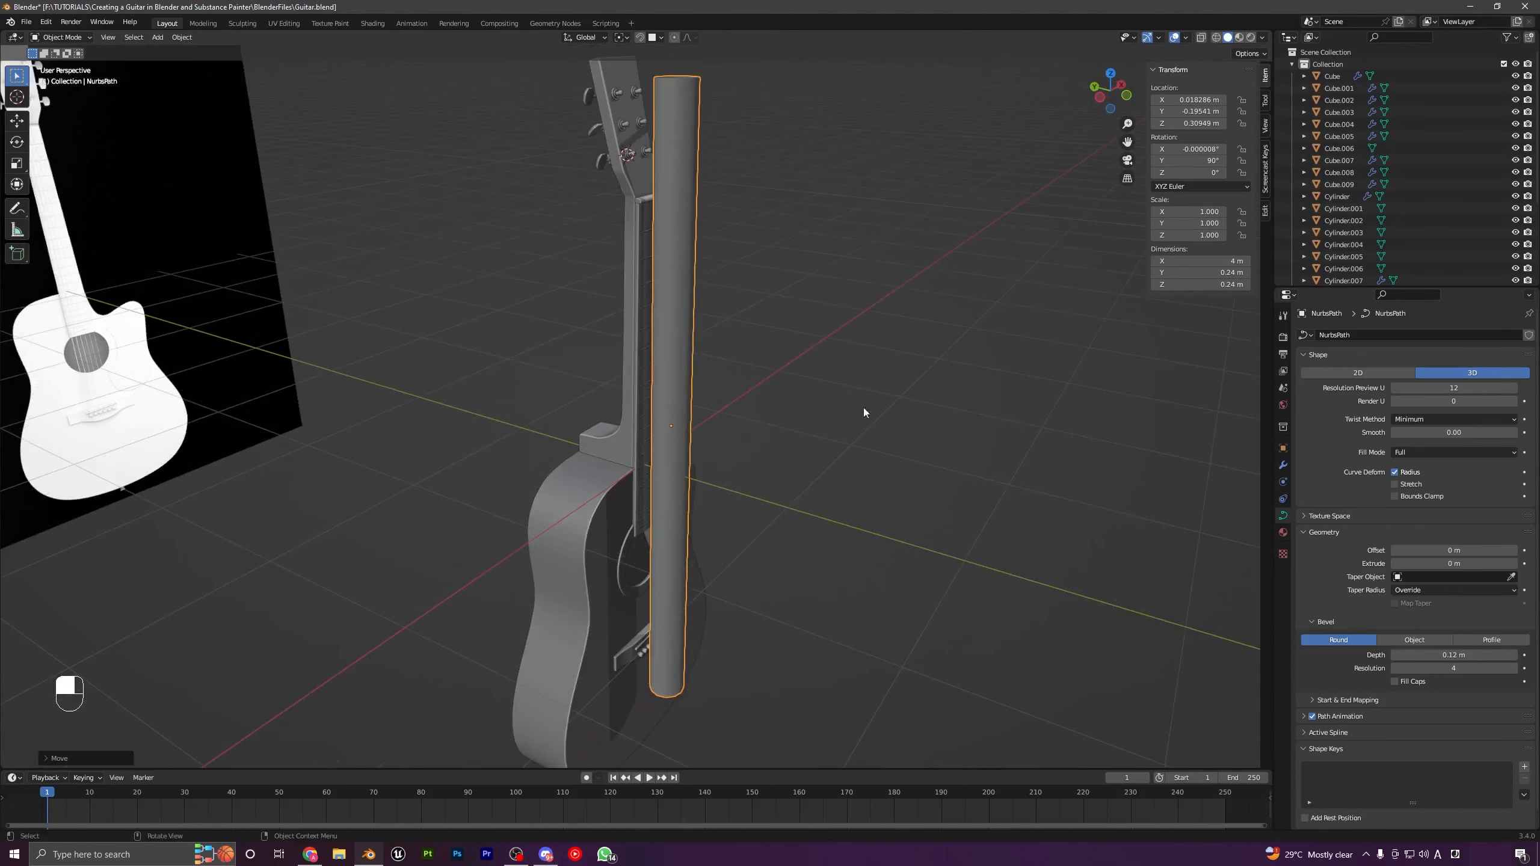
pyautogui.moveTo(1449, 656); pyautogui.dragTo(1427, 656)
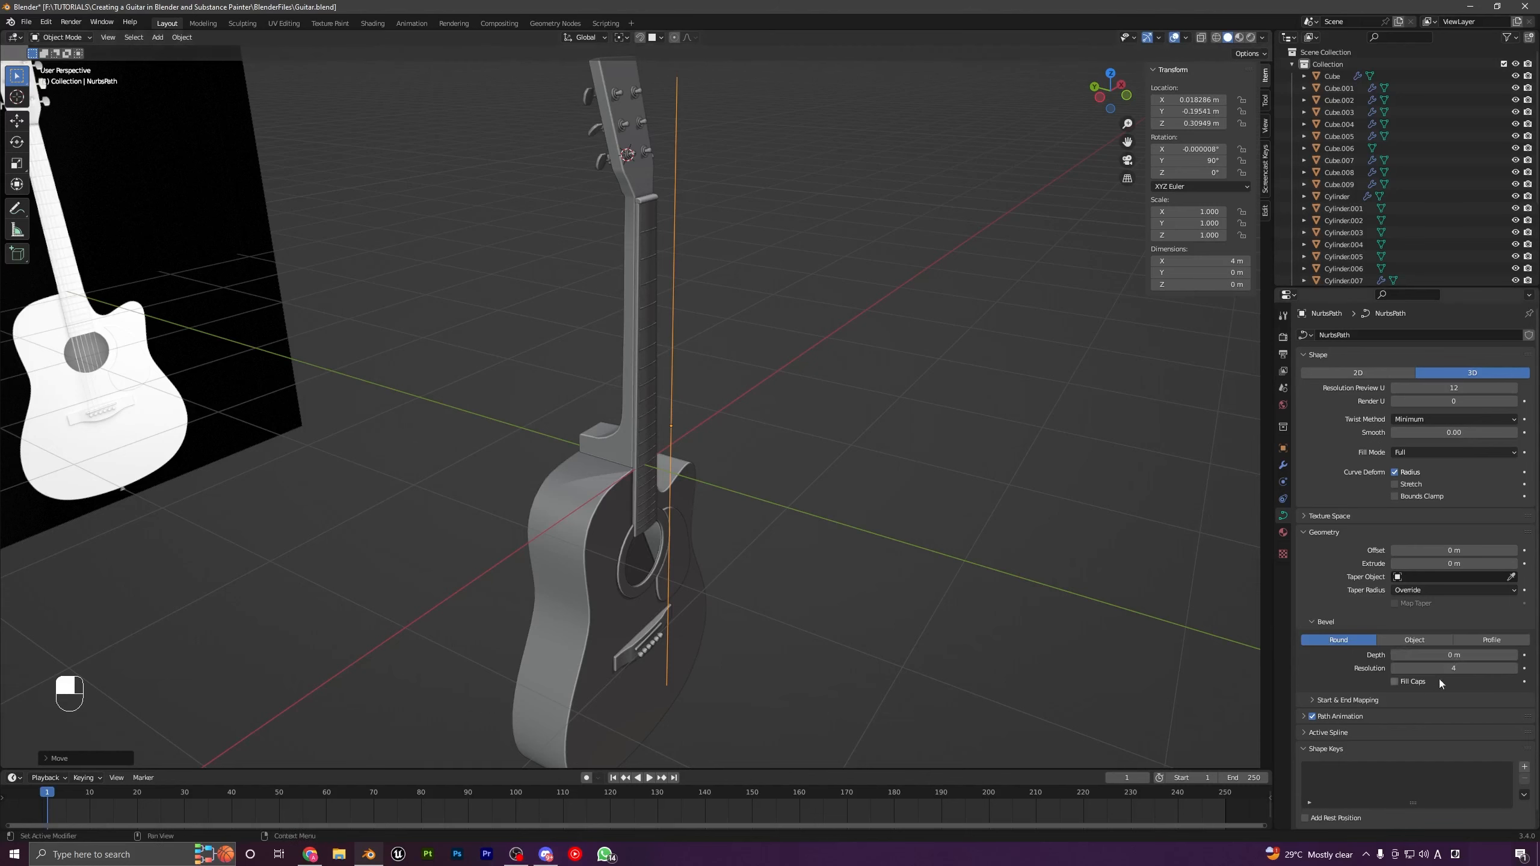
pyautogui.moveTo(1454, 655); pyautogui.dragTo(1487, 654)
# Step: Try bending the path by moving its top, second and middle control points sideways
pyautogui.moveTo(861, 428); pyautogui.dragTo(801, 472, button='middle')
pyautogui.press('Tab')
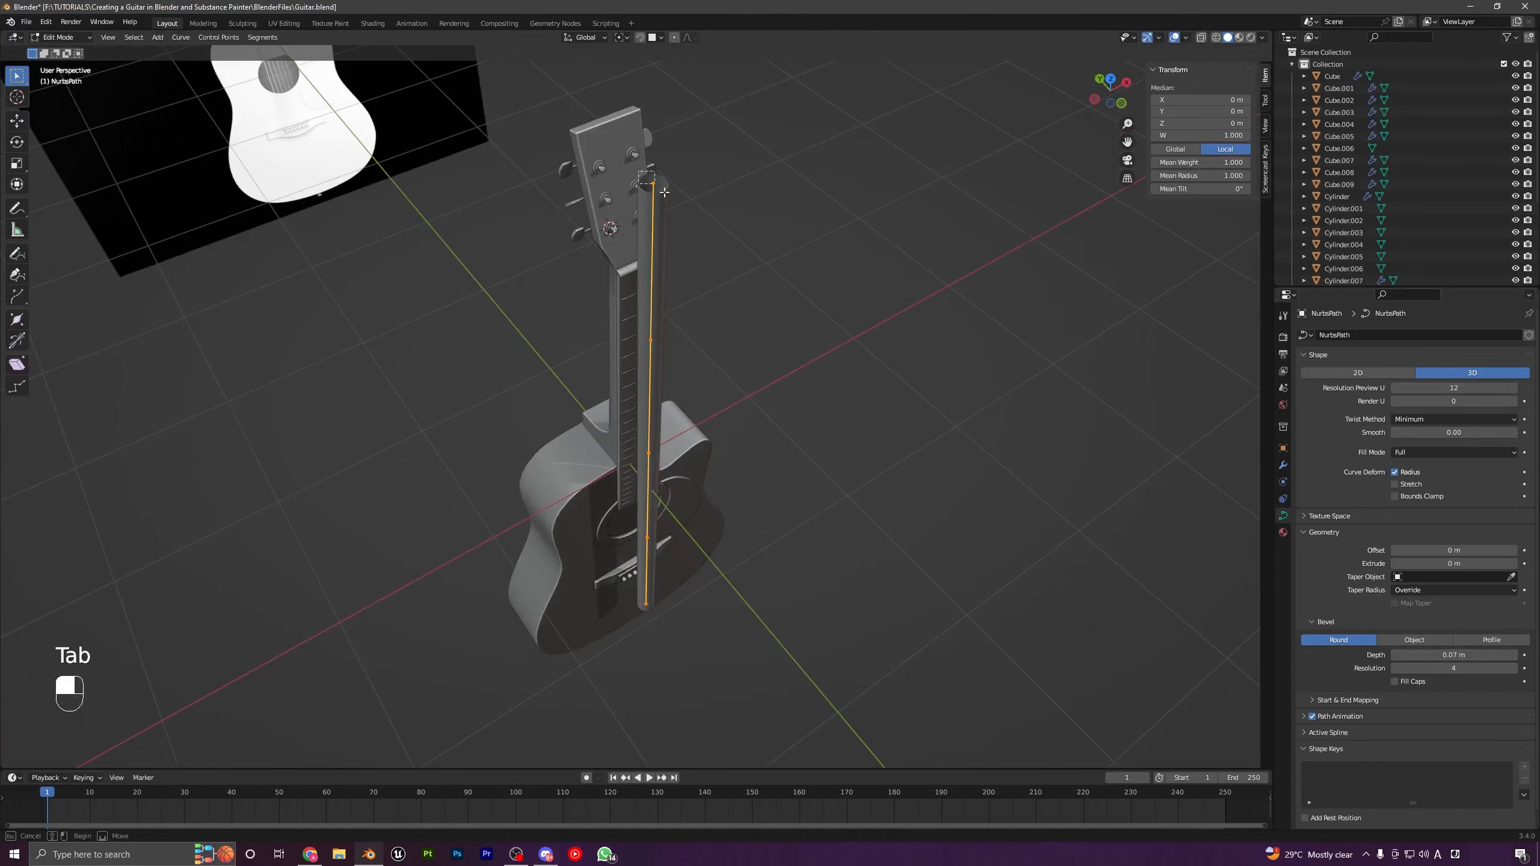
pyautogui.moveTo(665, 193); pyautogui.dragTo(665, 193)
pyautogui.press('g')
pyautogui.click(782, 261)
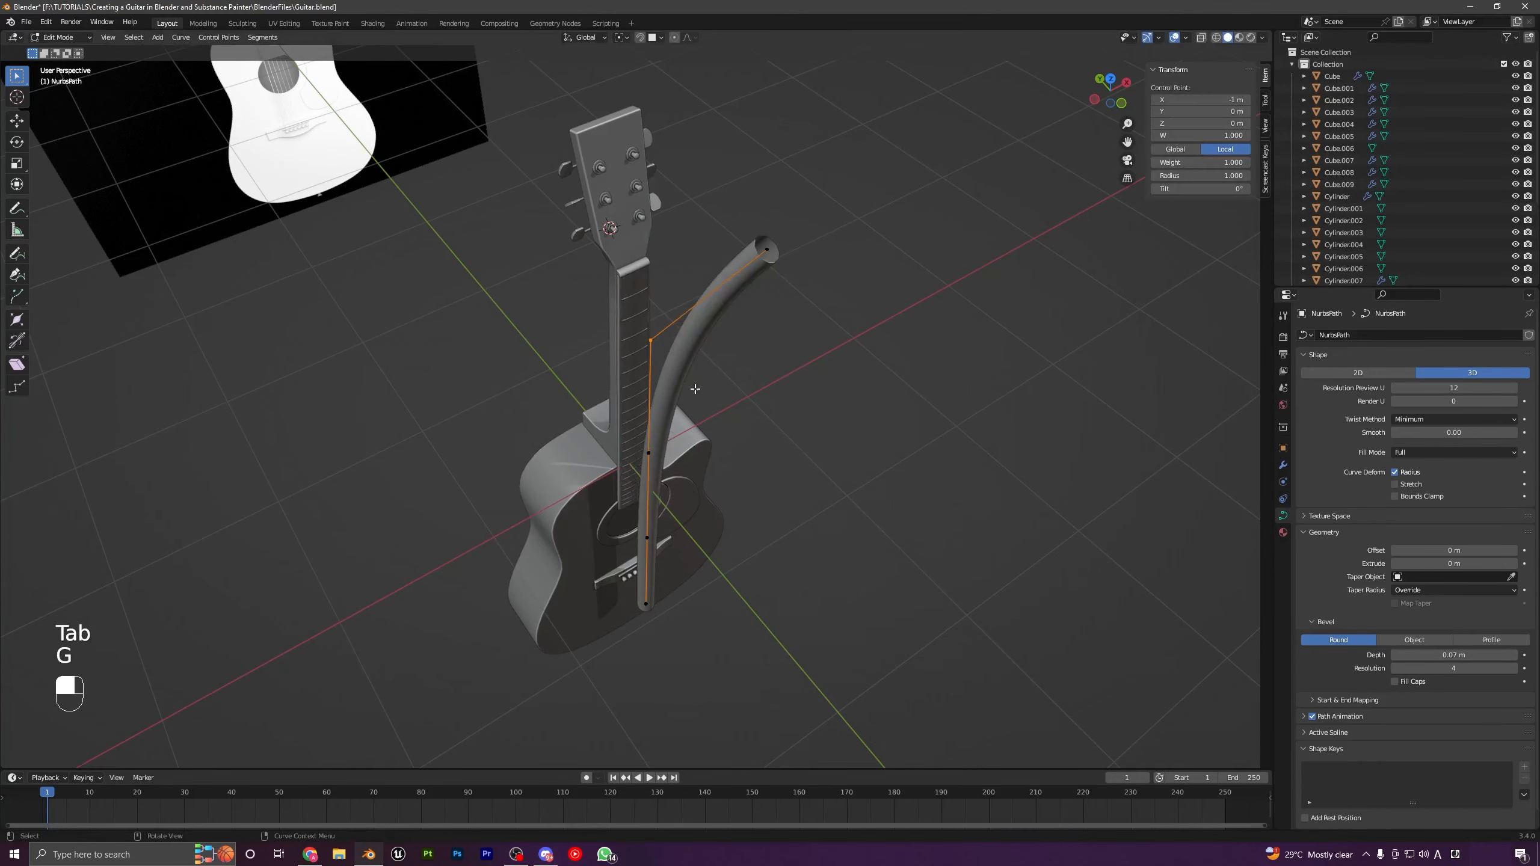
pyautogui.press('g')
pyautogui.click(881, 419)
pyautogui.click(633, 441)
pyautogui.press('g')
pyautogui.moveTo(625, 427); pyautogui.dragTo(697, 482)
pyautogui.press('g')
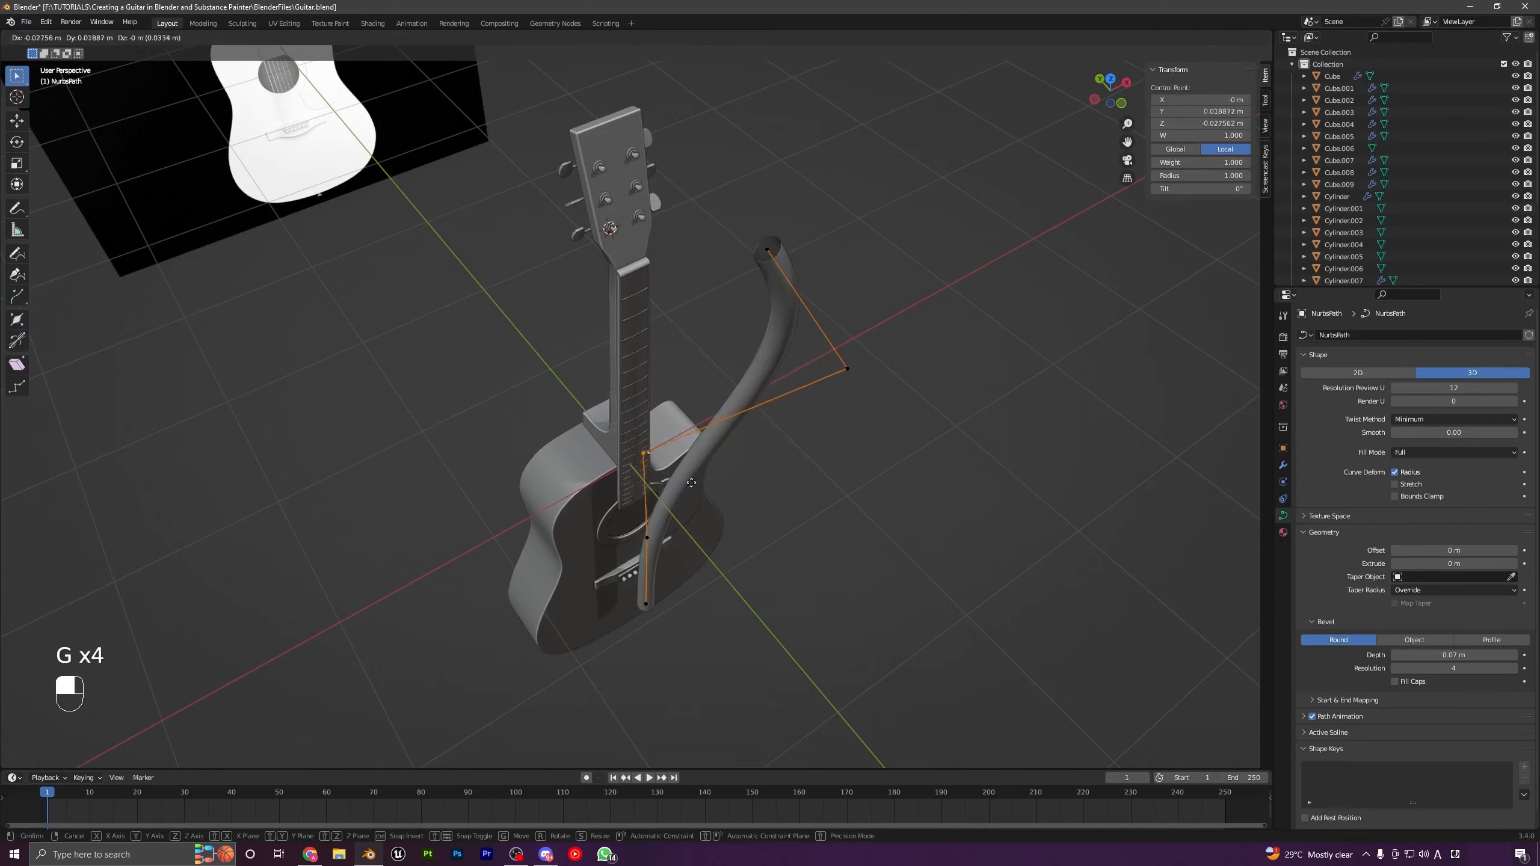
pyautogui.click(518, 375)
pyautogui.moveTo(799, 494); pyautogui.dragTo(752, 444, button='middle')
# Step: Undo the control-point moves so the path is straight again and return to Object Mode
pyautogui.hotkey('ctrl', 'z')
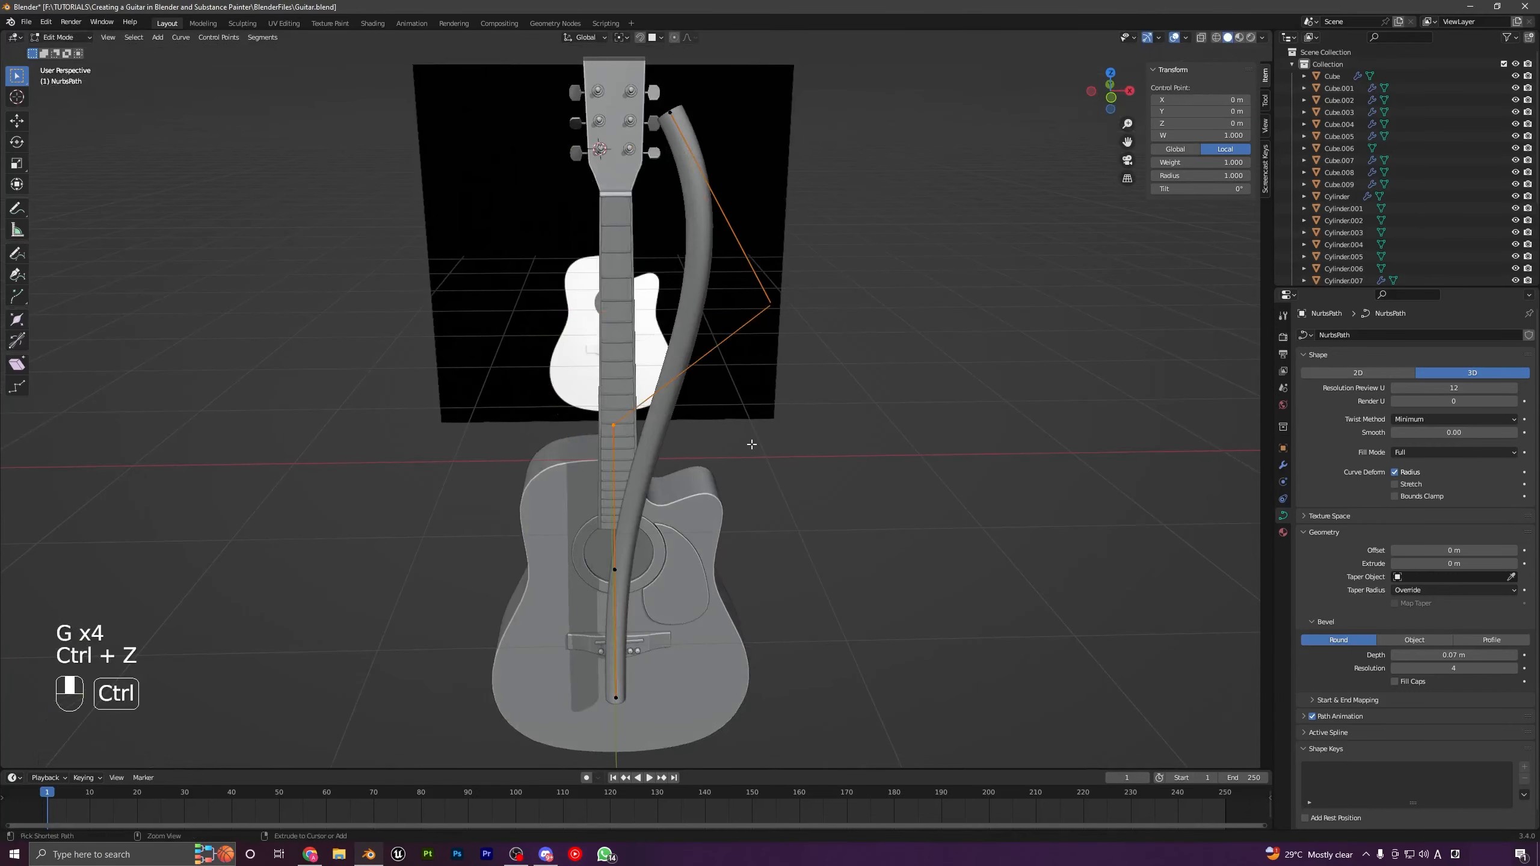
pyautogui.hotkey('ctrl', 'z')
pyautogui.hotkey('ctrl', 'z')
pyautogui.hotkey('ctrl', 'z')
pyautogui.hotkey('ctrl', 'z')
pyautogui.hotkey('ctrl', 'z')
pyautogui.hotkey('ctrl', 'z')
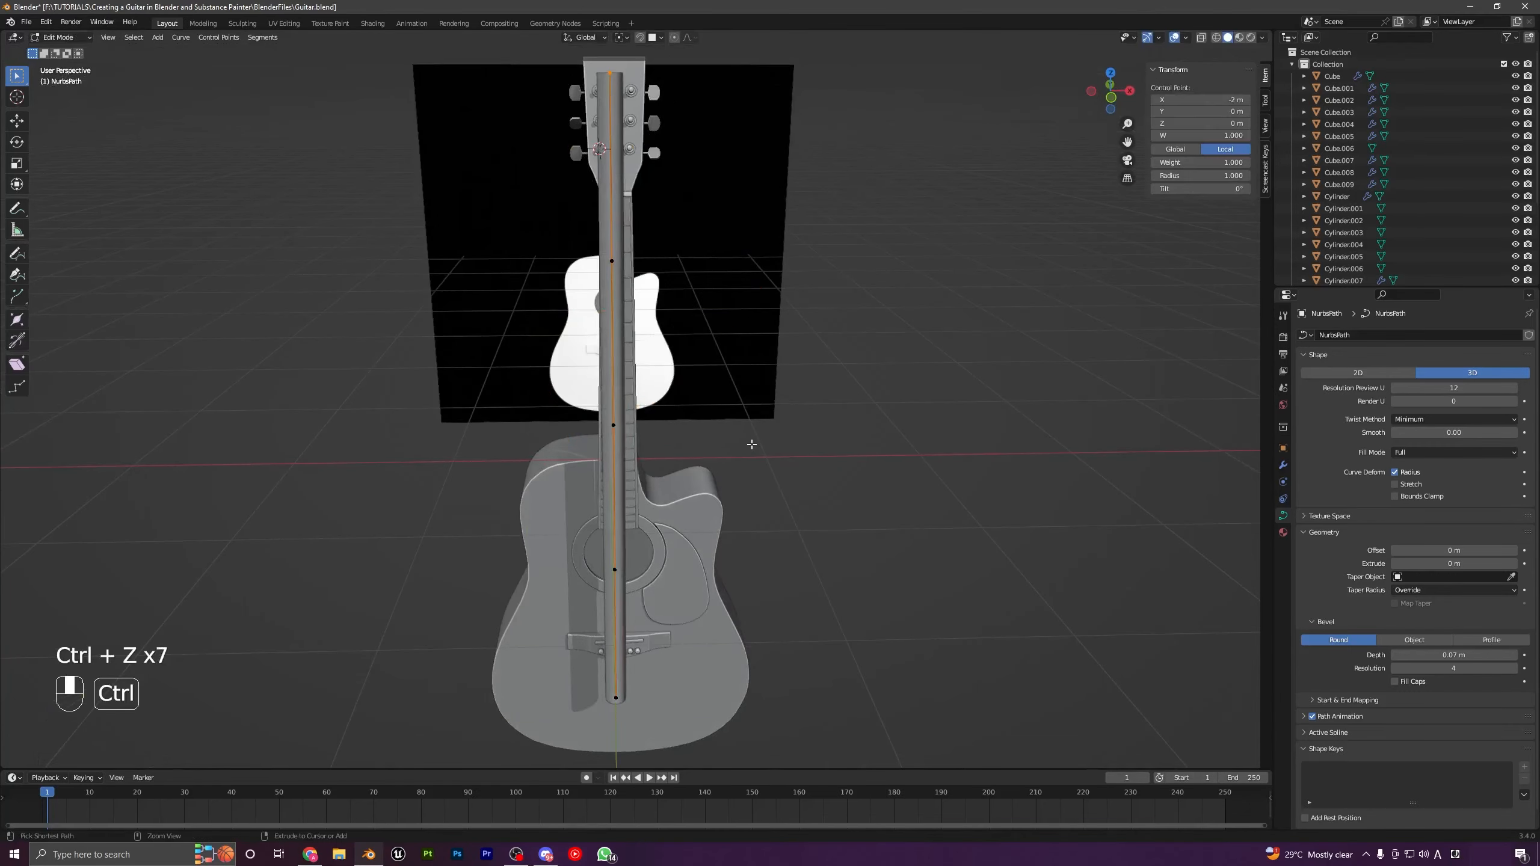
pyautogui.press('Tab')
# Step: Thin the path by setting its bevel depth to 0.03 m and then to 0.003 m
pyautogui.click(1450, 656)
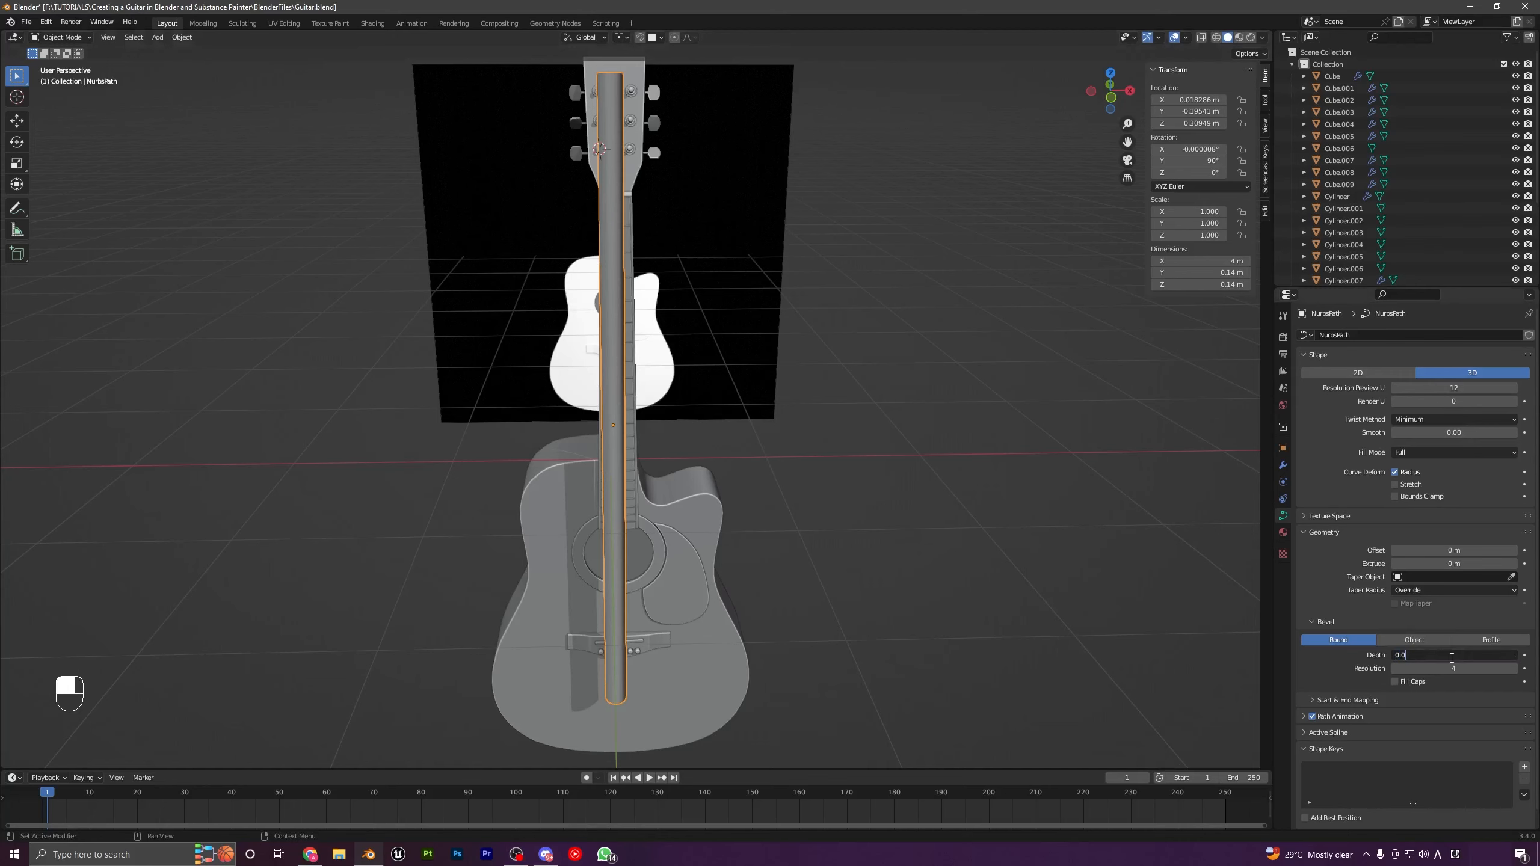
pyautogui.press('Return')
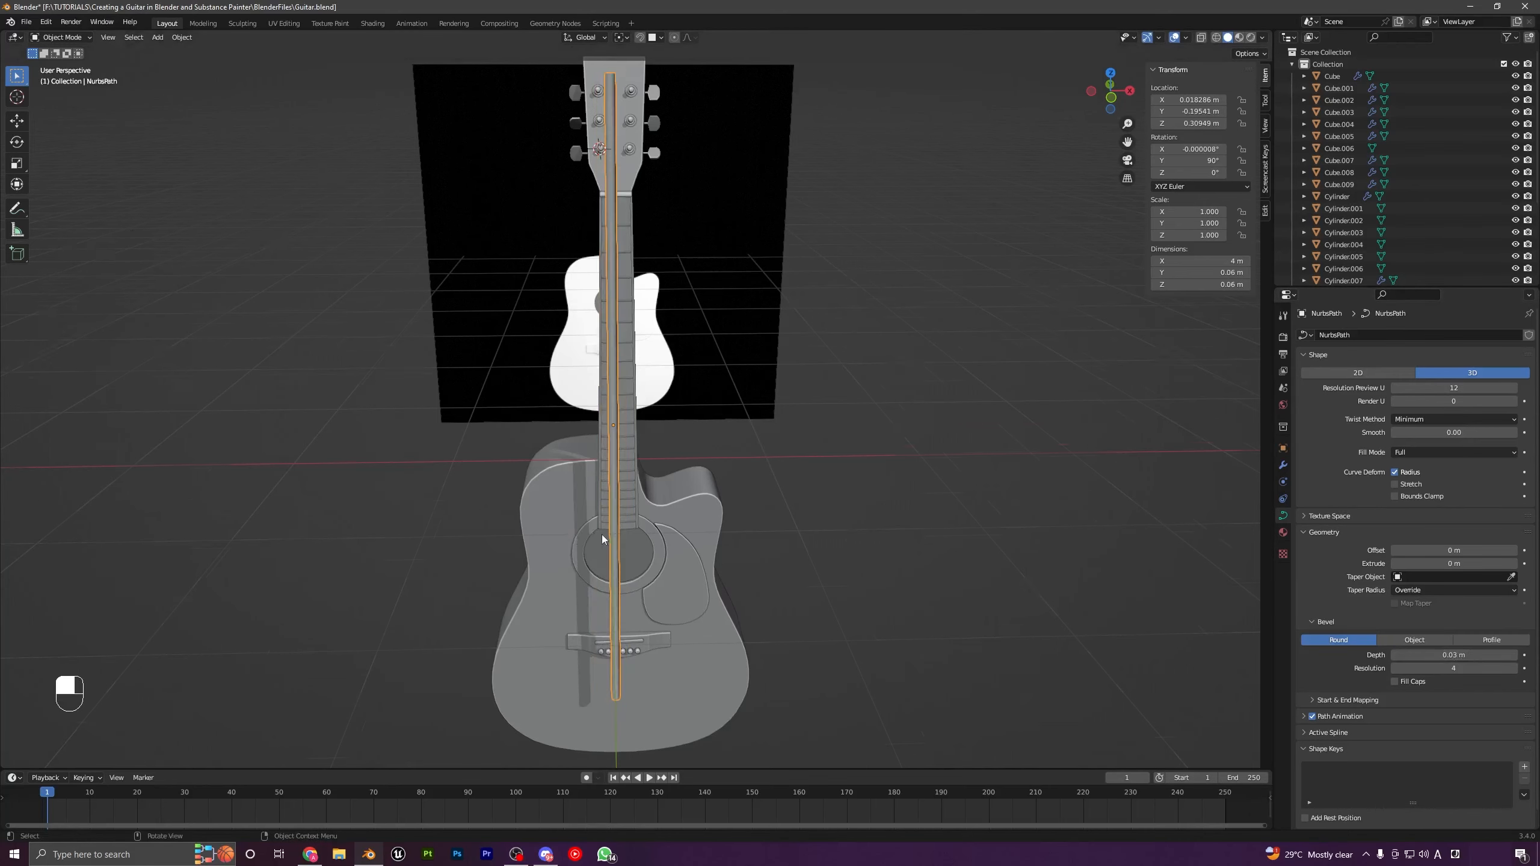
pyautogui.scroll(-4, 880, 543)
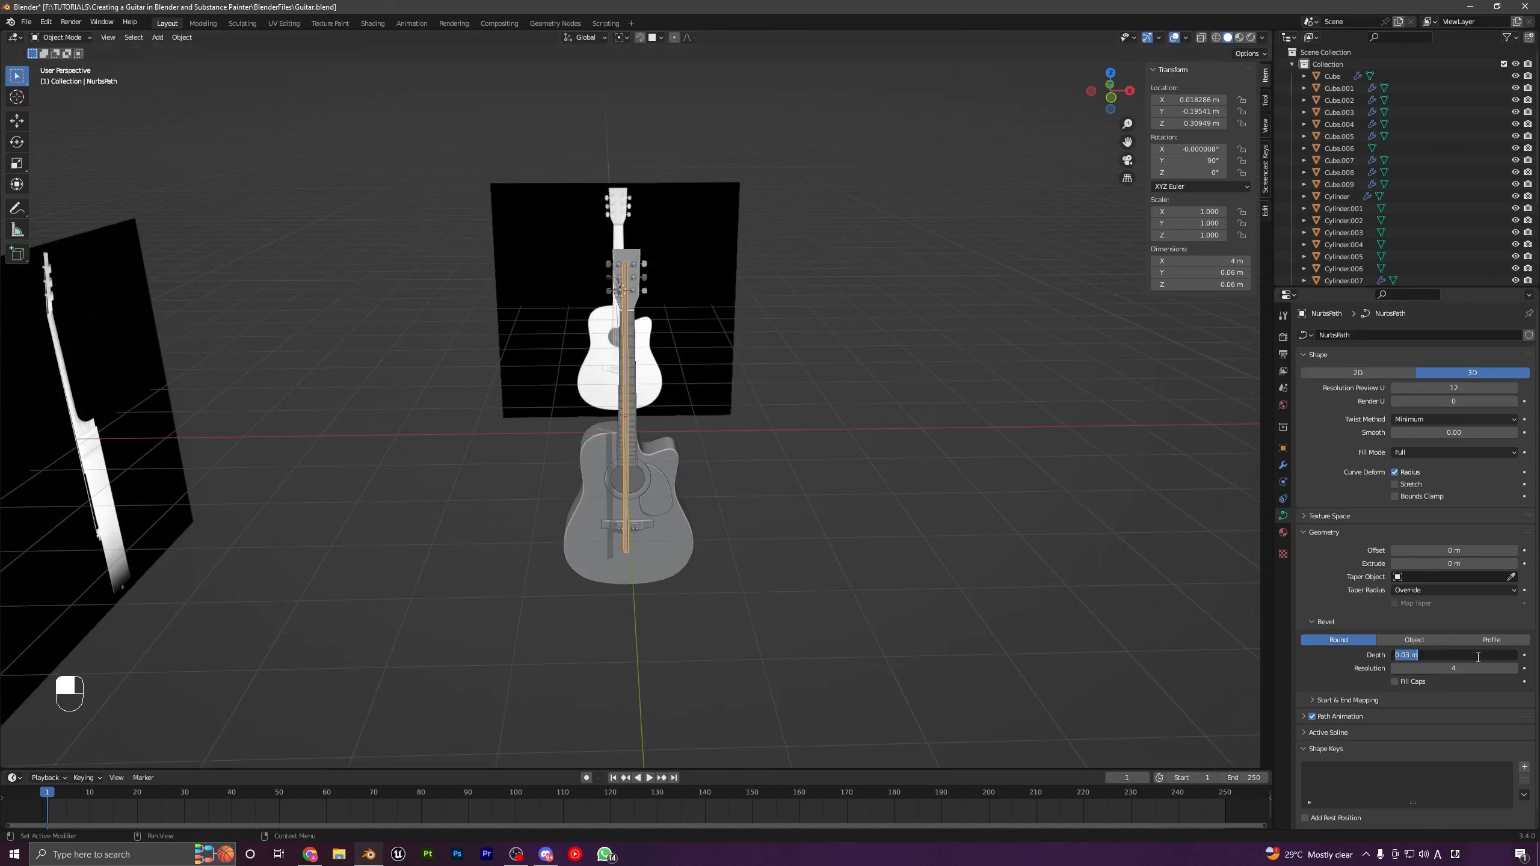
pyautogui.press('Return')
# Step: Examine the reference image's strings over the neck, sound hole and bridge in front view with X-ray
pyautogui.press('a')
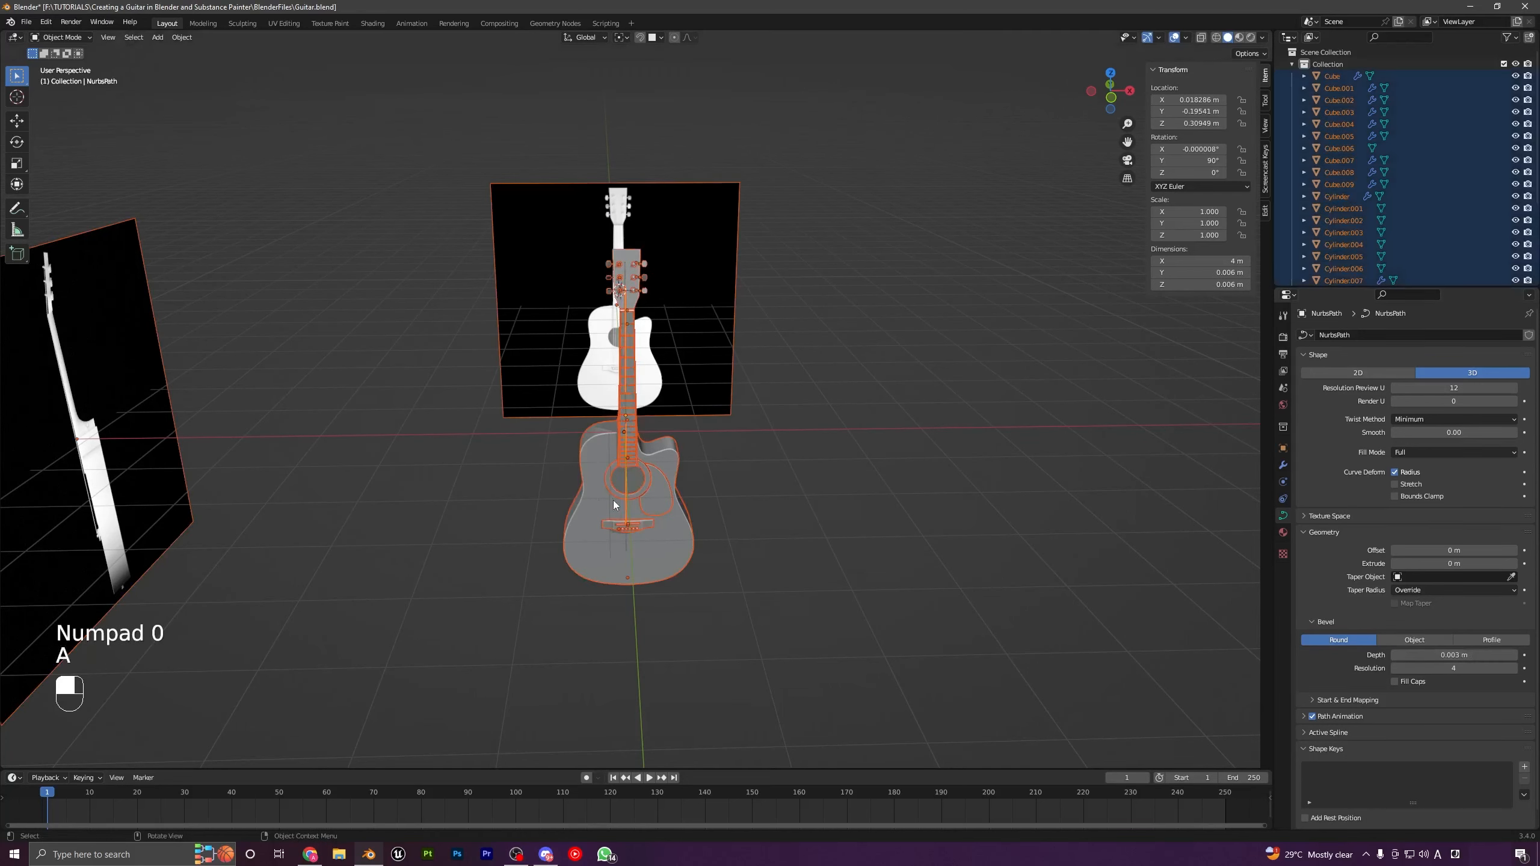
pyautogui.press('a')
pyautogui.press('KP_1')
pyautogui.scroll(6, 664, 505)
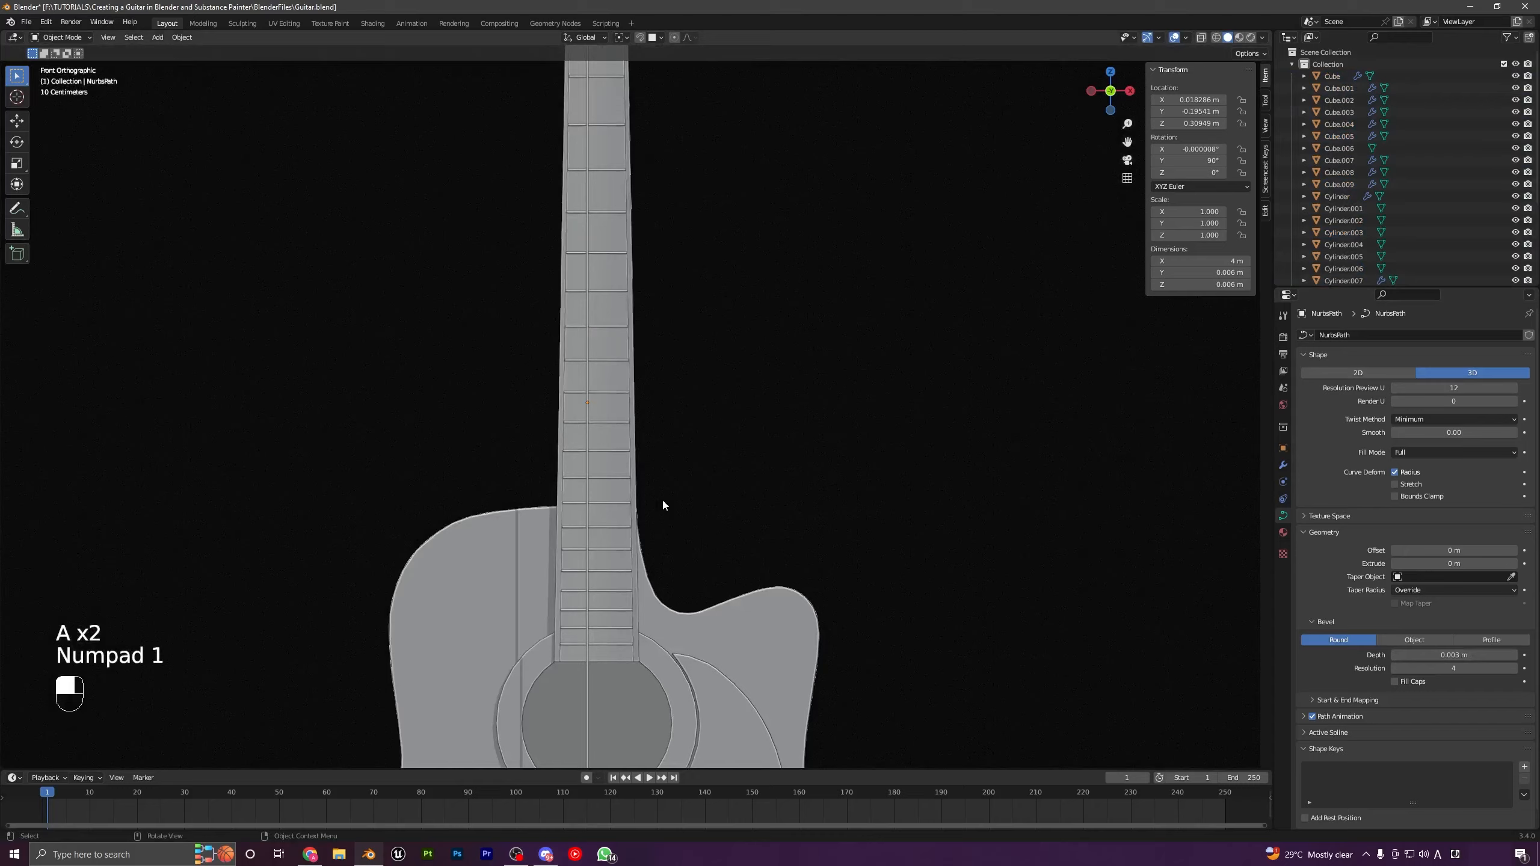
pyautogui.click(1201, 38)
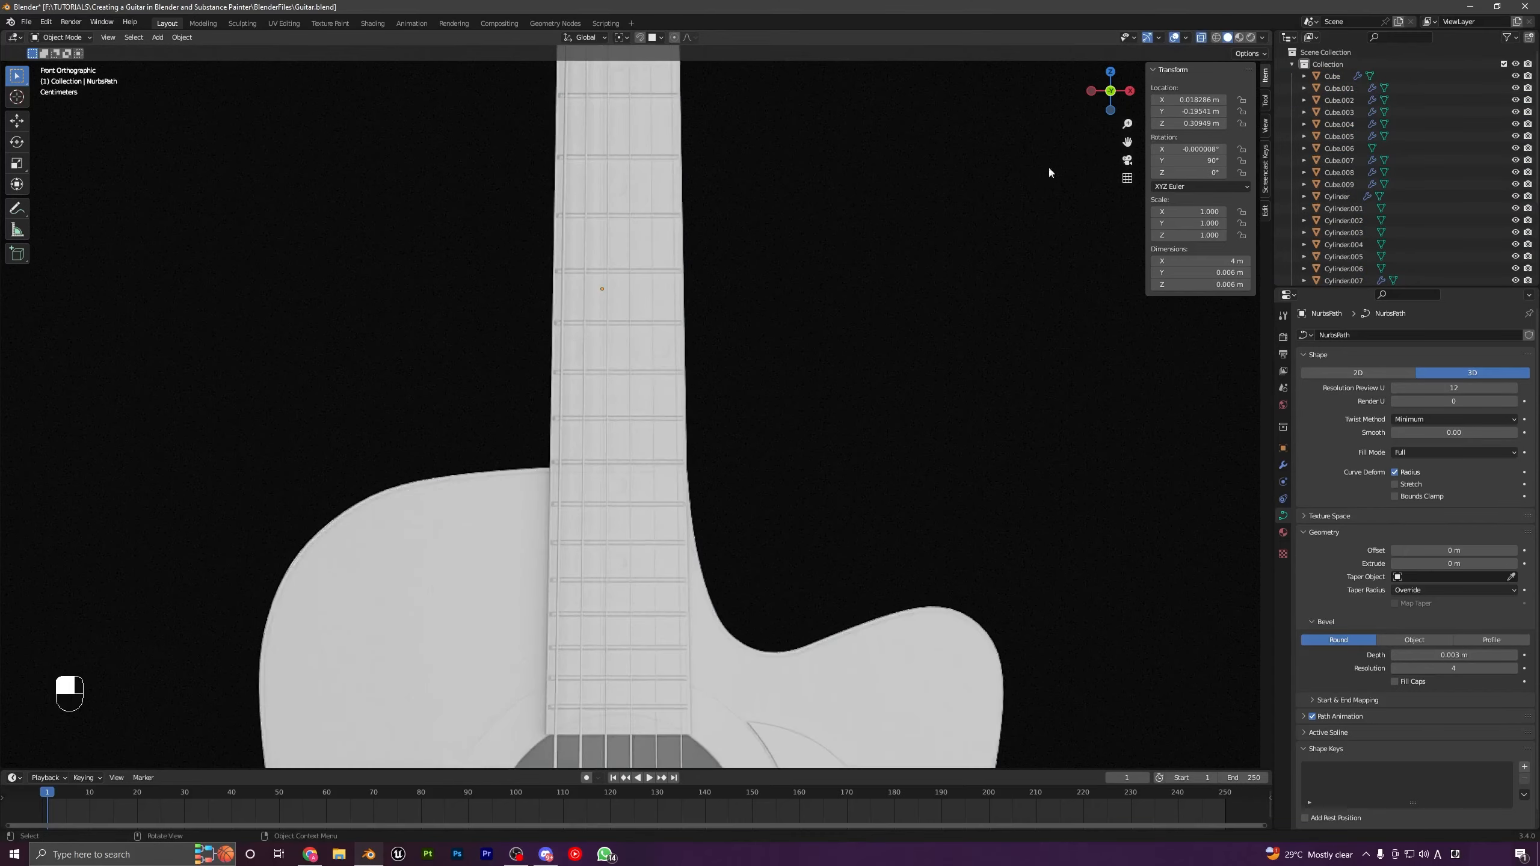
pyautogui.scroll(-4, 743, 485)
pyautogui.keyDown('shift'); pyautogui.moveTo(744, 485); pyautogui.dragTo(763, 380, button='middle'); pyautogui.keyUp('shift')
pyautogui.press('g')
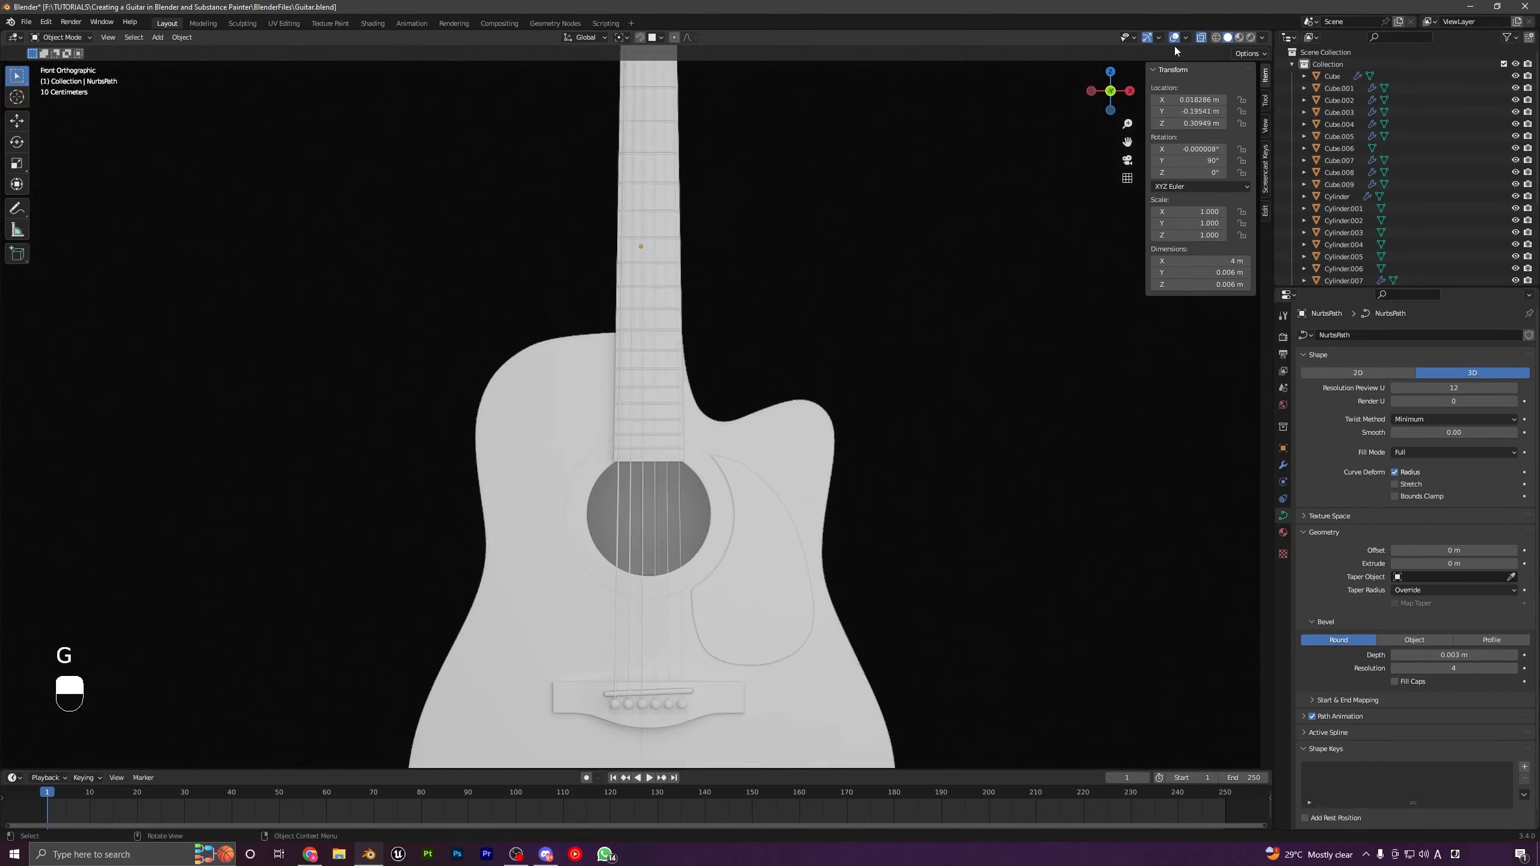
pyautogui.click(1201, 38)
# Step: Move the path onto the leftmost bridge pin in front view, at about X -0.083 m, Z 0.548 m
pyautogui.scroll(-3, 804, 387)
pyautogui.keyDown('shift'); pyautogui.moveTo(762, 531); pyautogui.dragTo(795, 416, button='middle'); pyautogui.keyUp('shift')
pyautogui.scroll(3, 794, 415)
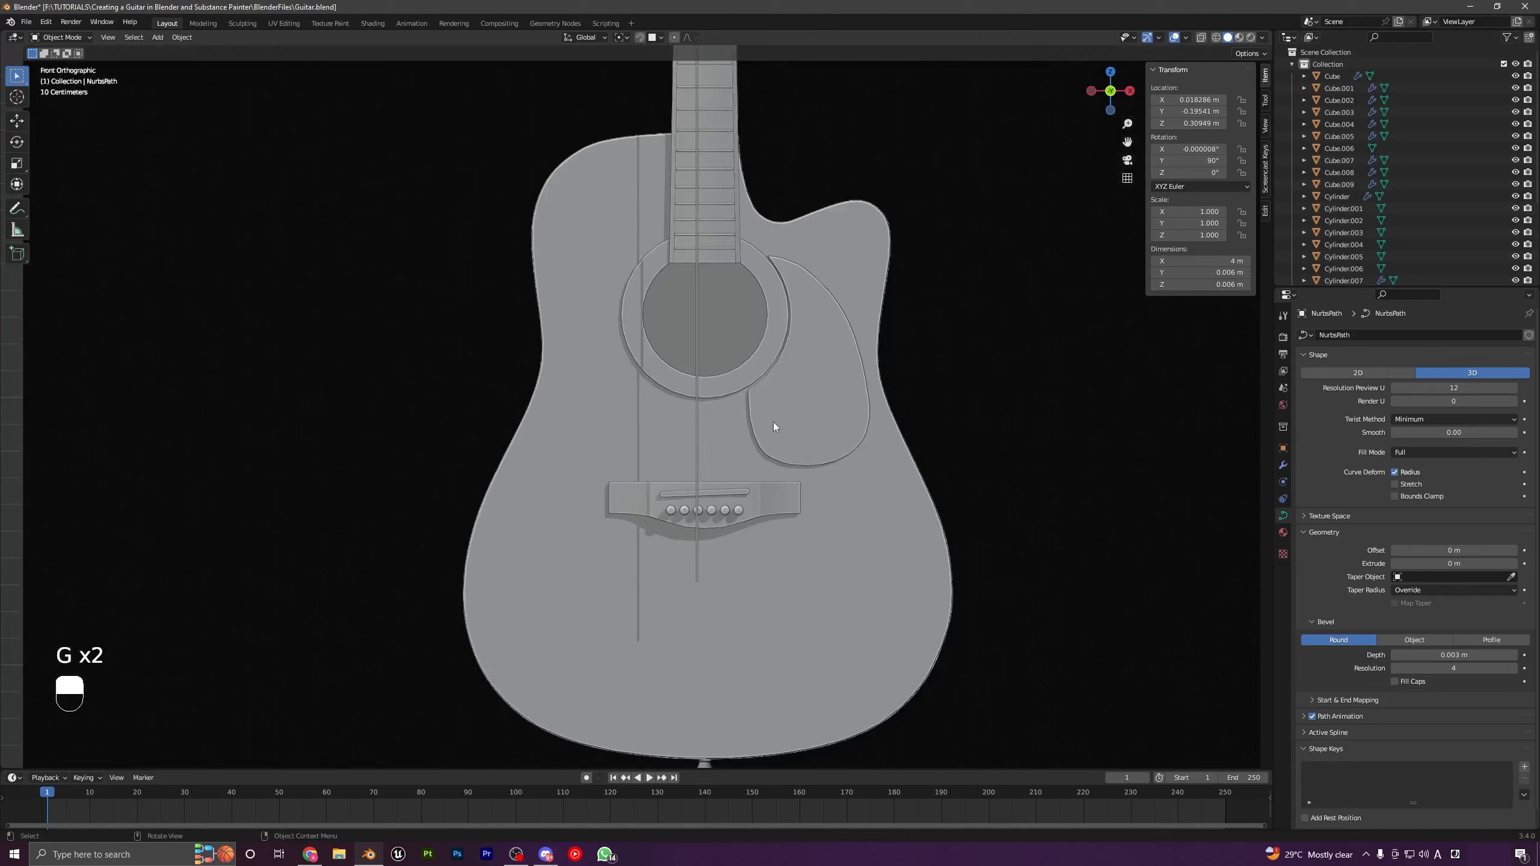
pyautogui.click(697, 391)
pyautogui.press('g')
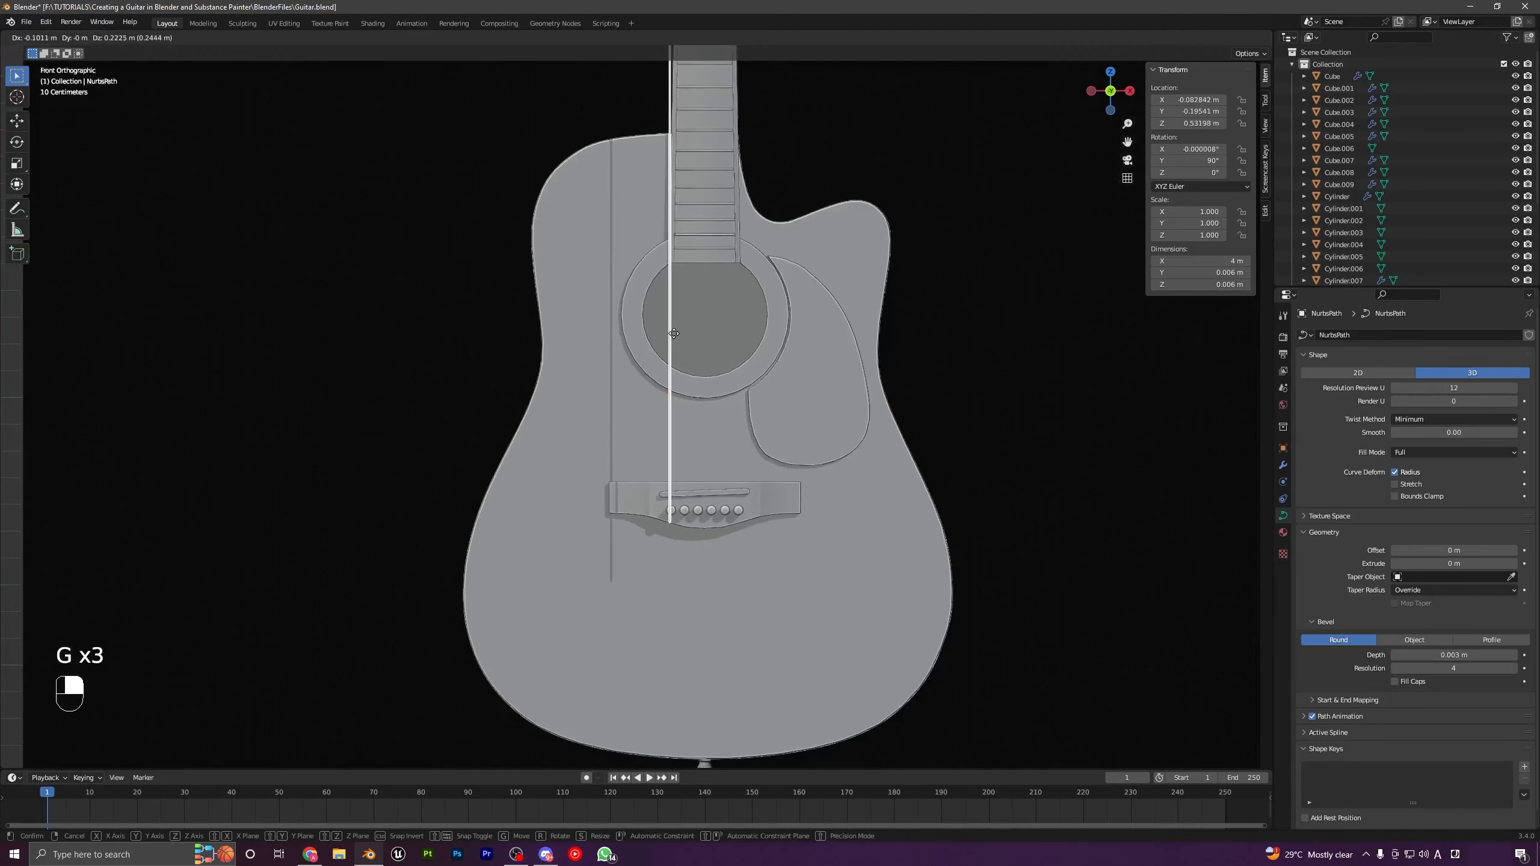
pyautogui.click(675, 326)
pyautogui.keyDown('shift'); pyautogui.moveTo(846, 286); pyautogui.dragTo(794, 383, button='middle'); pyautogui.keyUp('shift')
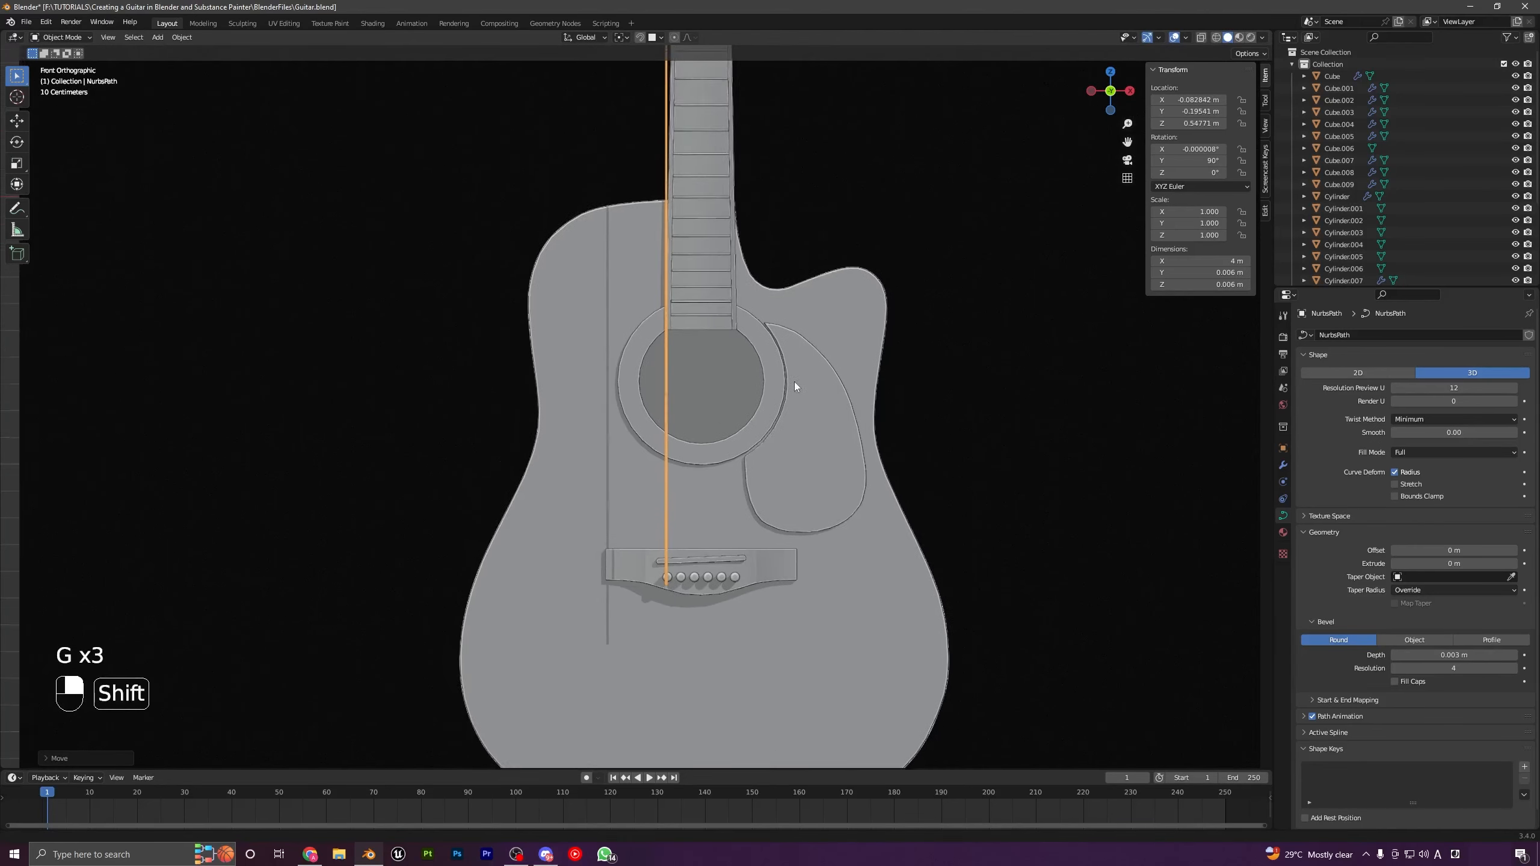
# Step: Set the path's bevel depth to 0.0035 m and apply its scale
pyautogui.click(1448, 655)
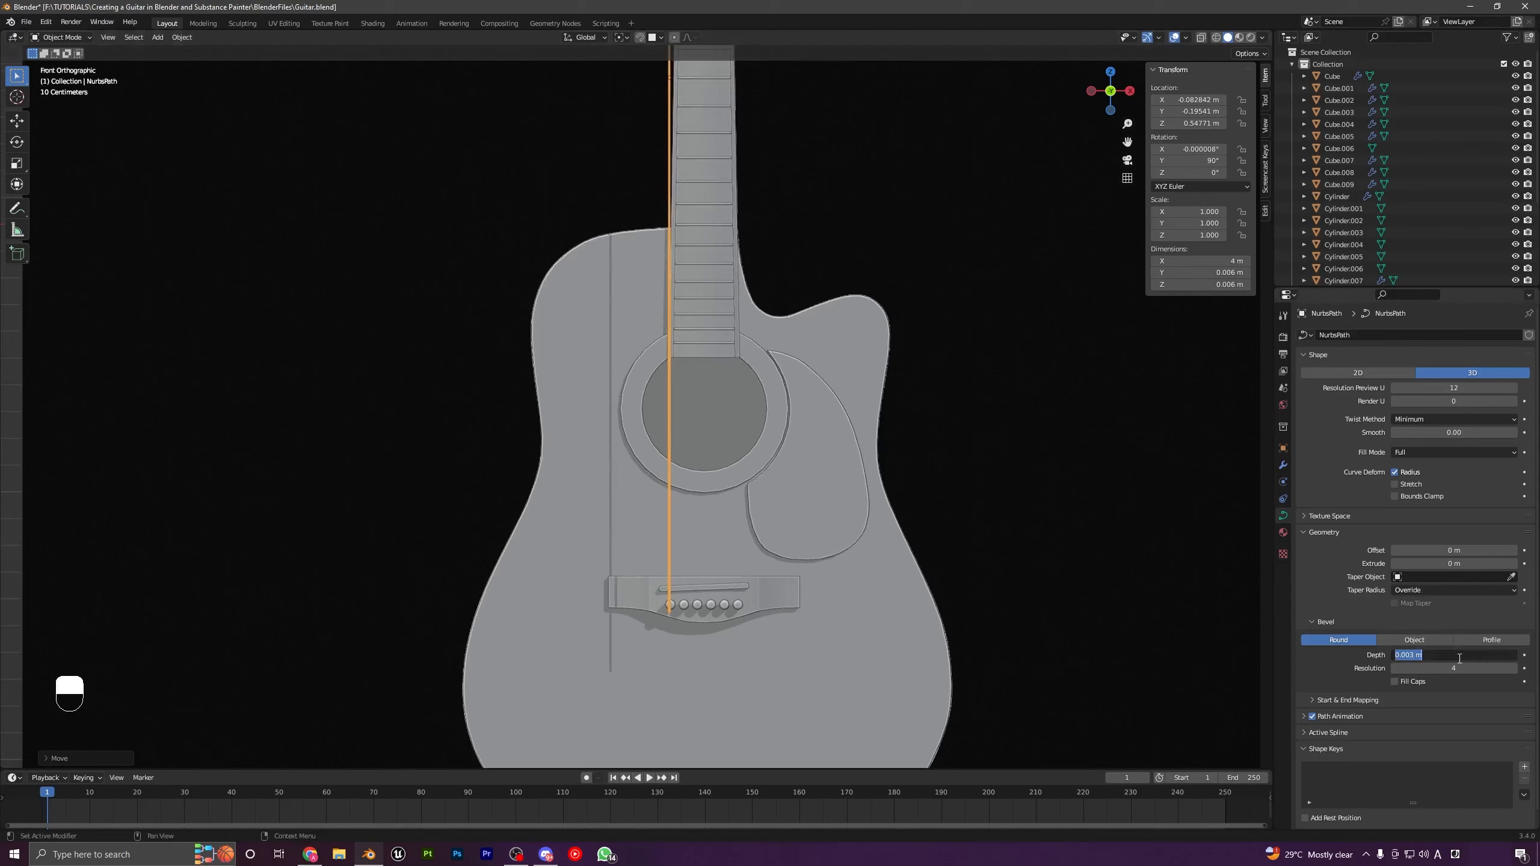
pyautogui.write('5')
pyautogui.press('Return')
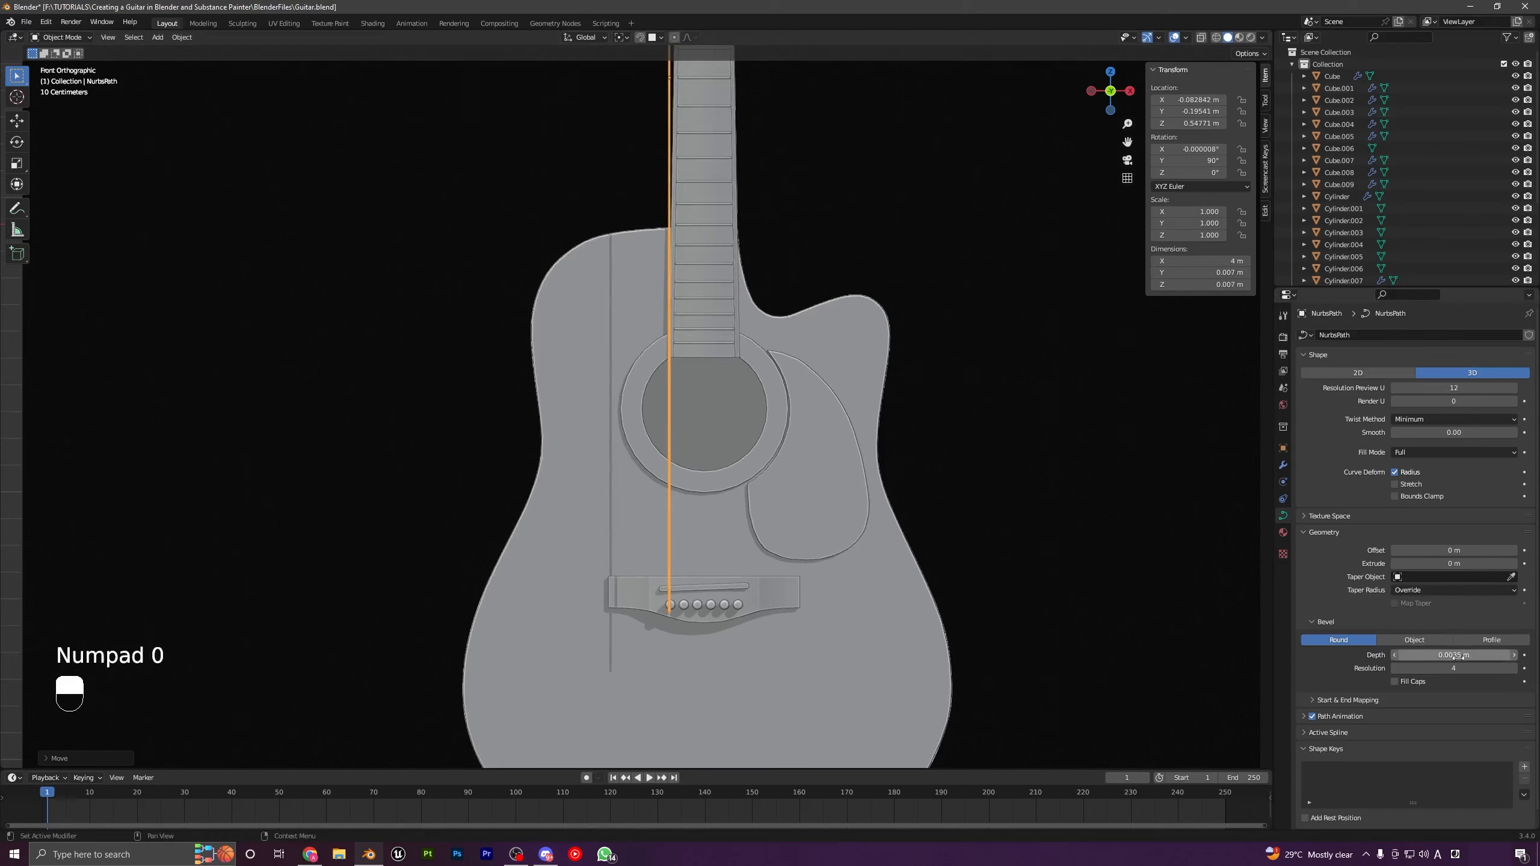
pyautogui.keyDown('shift'); pyautogui.moveTo(762, 224); pyautogui.dragTo(793, 441, button='middle'); pyautogui.keyUp('shift')
pyautogui.hotkey('ctrl', 'a')
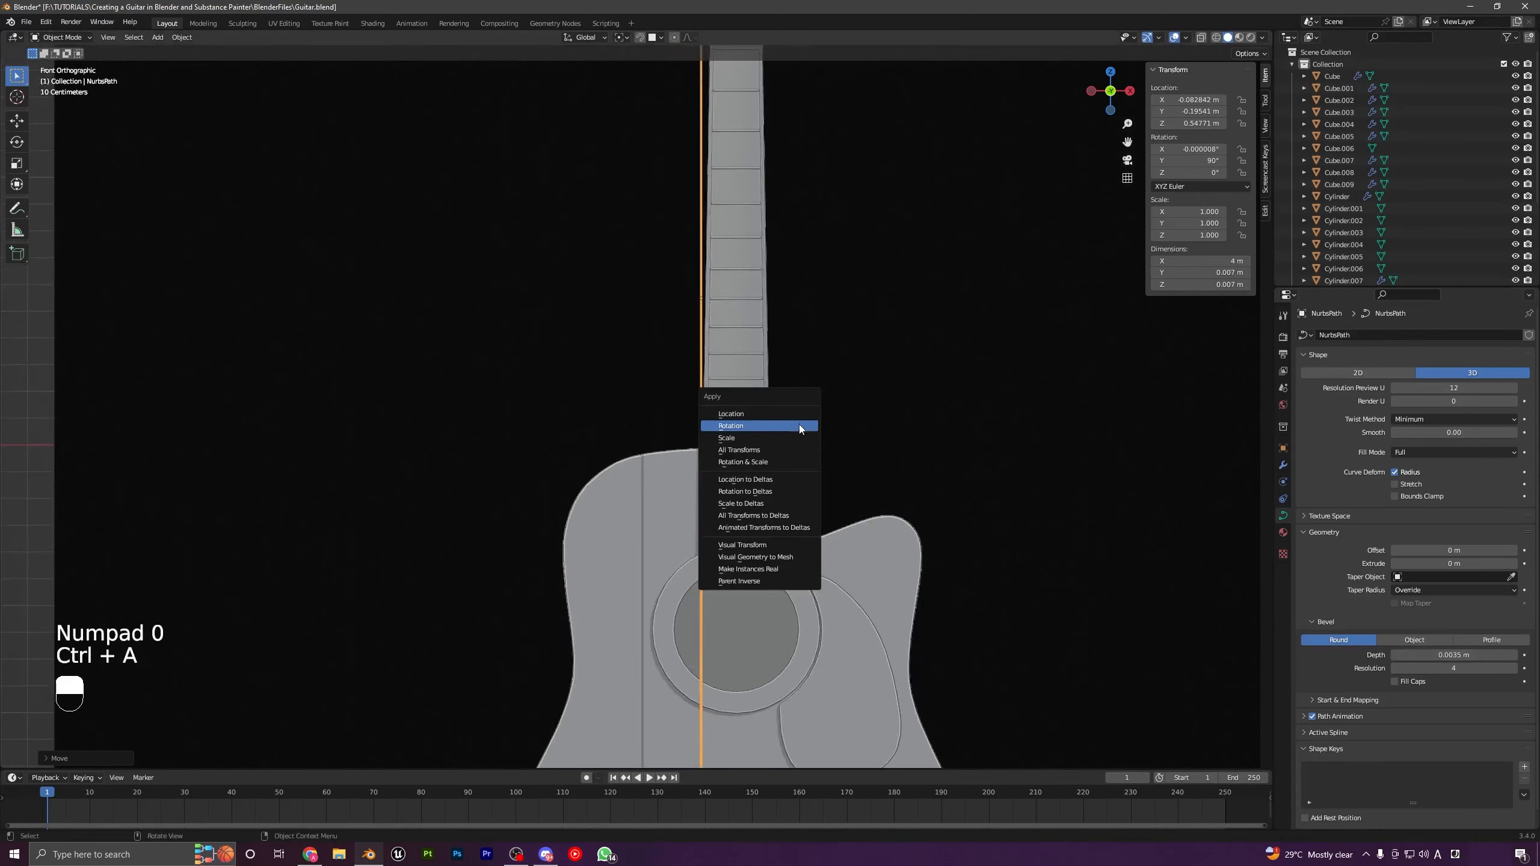
pyautogui.click(795, 439)
# Step: Delete the path's three upper control points in Edit Mode with X-ray on, keeping the two lower ones
pyautogui.scroll(6, 806, 504)
pyautogui.keyDown('shift'); pyautogui.moveTo(874, 573); pyautogui.dragTo(728, 354, button='middle'); pyautogui.keyUp('shift')
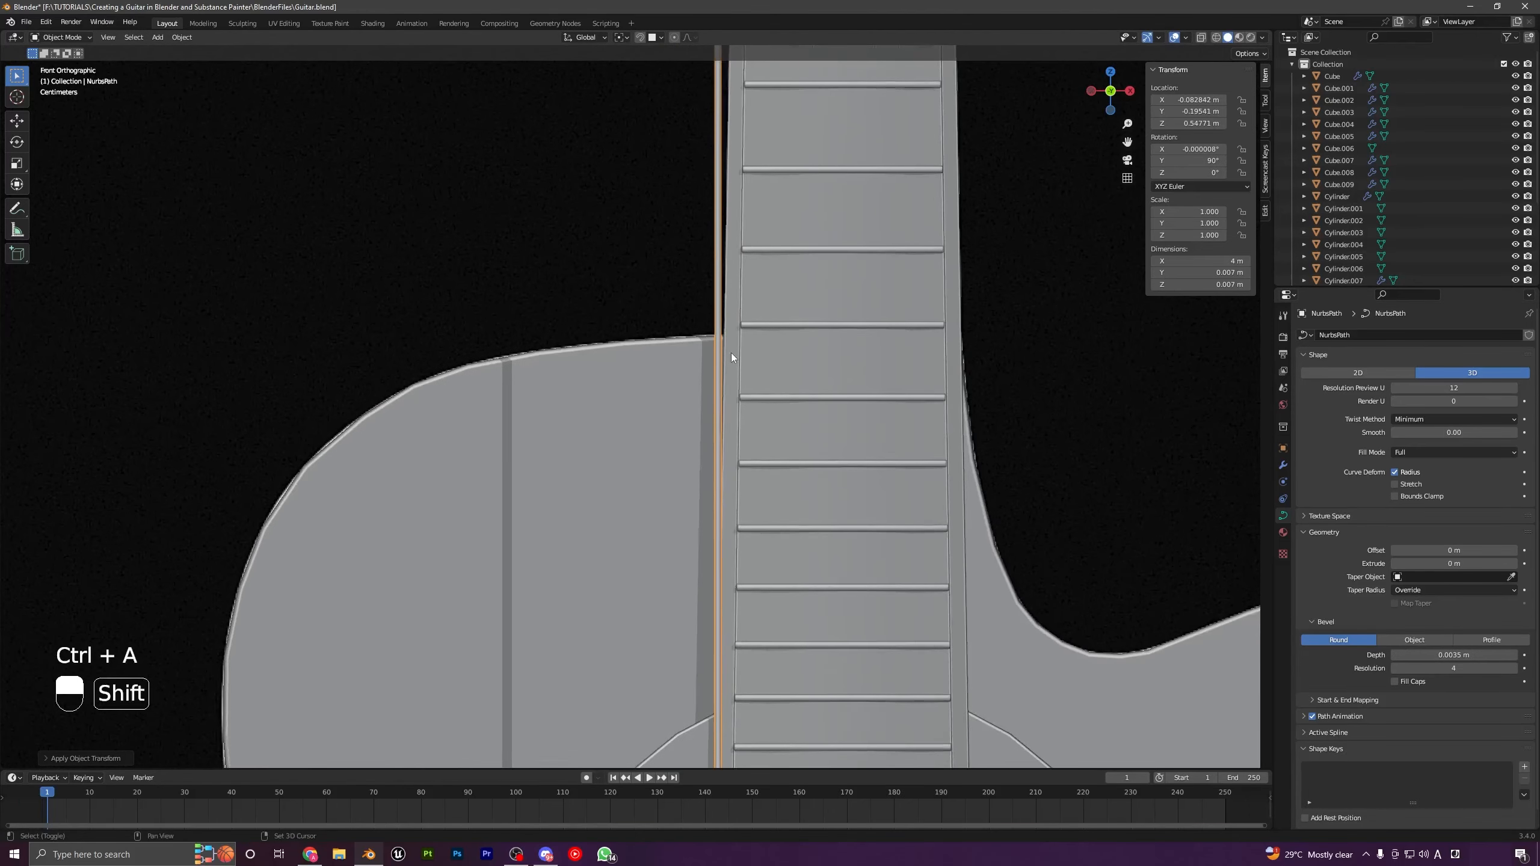
pyautogui.scroll(-5, 727, 413)
pyautogui.keyDown('shift'); pyautogui.moveTo(716, 591); pyautogui.dragTo(701, 413, button='middle'); pyautogui.keyUp('shift')
pyautogui.press('Tab')
pyautogui.scroll(-4, 704, 417)
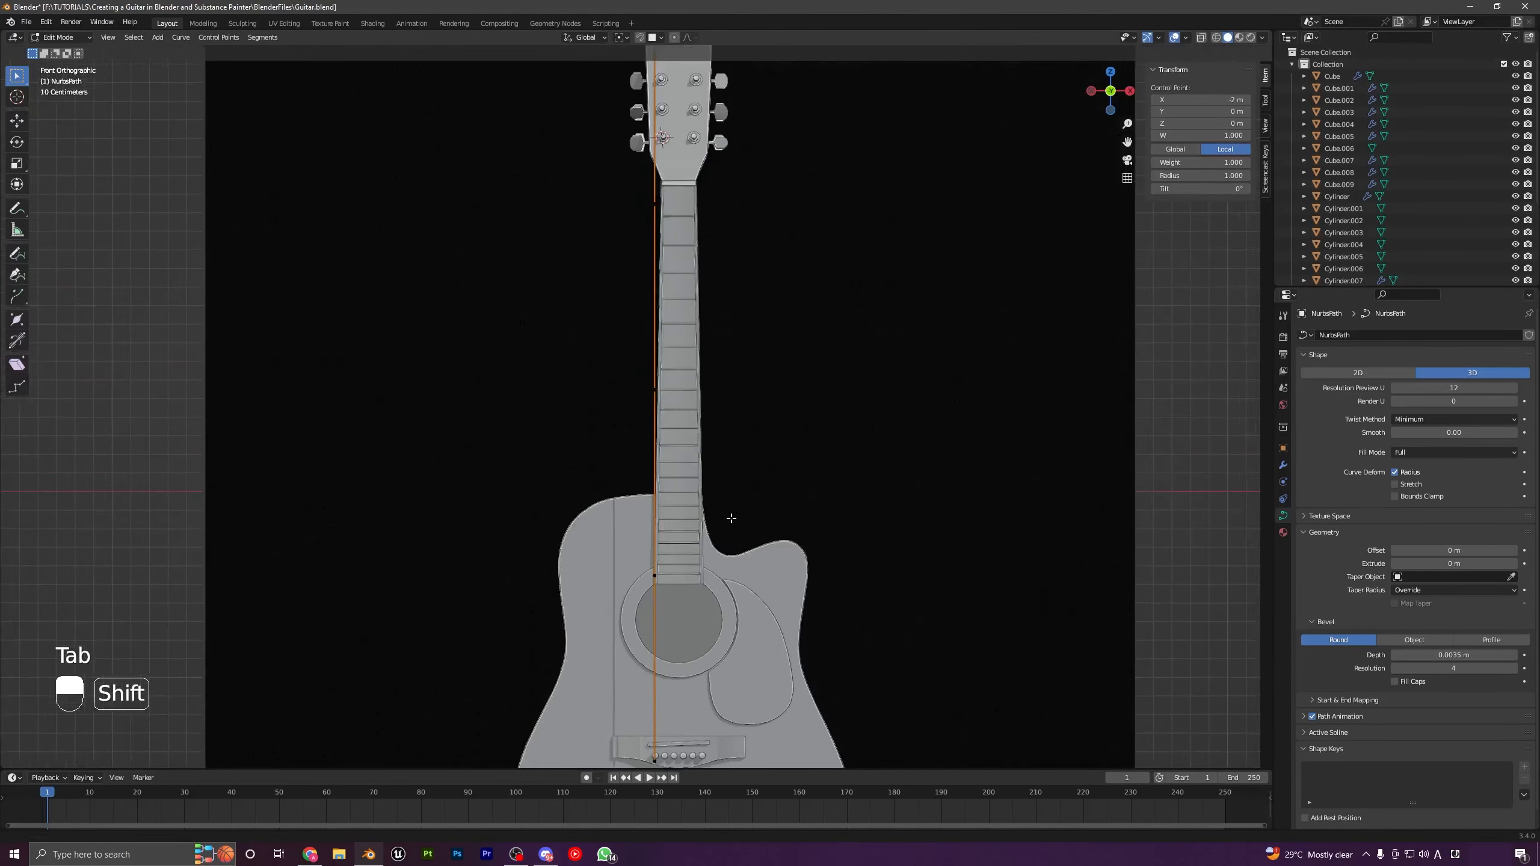
pyautogui.click(1202, 38)
pyautogui.scroll(-4, 929, 217)
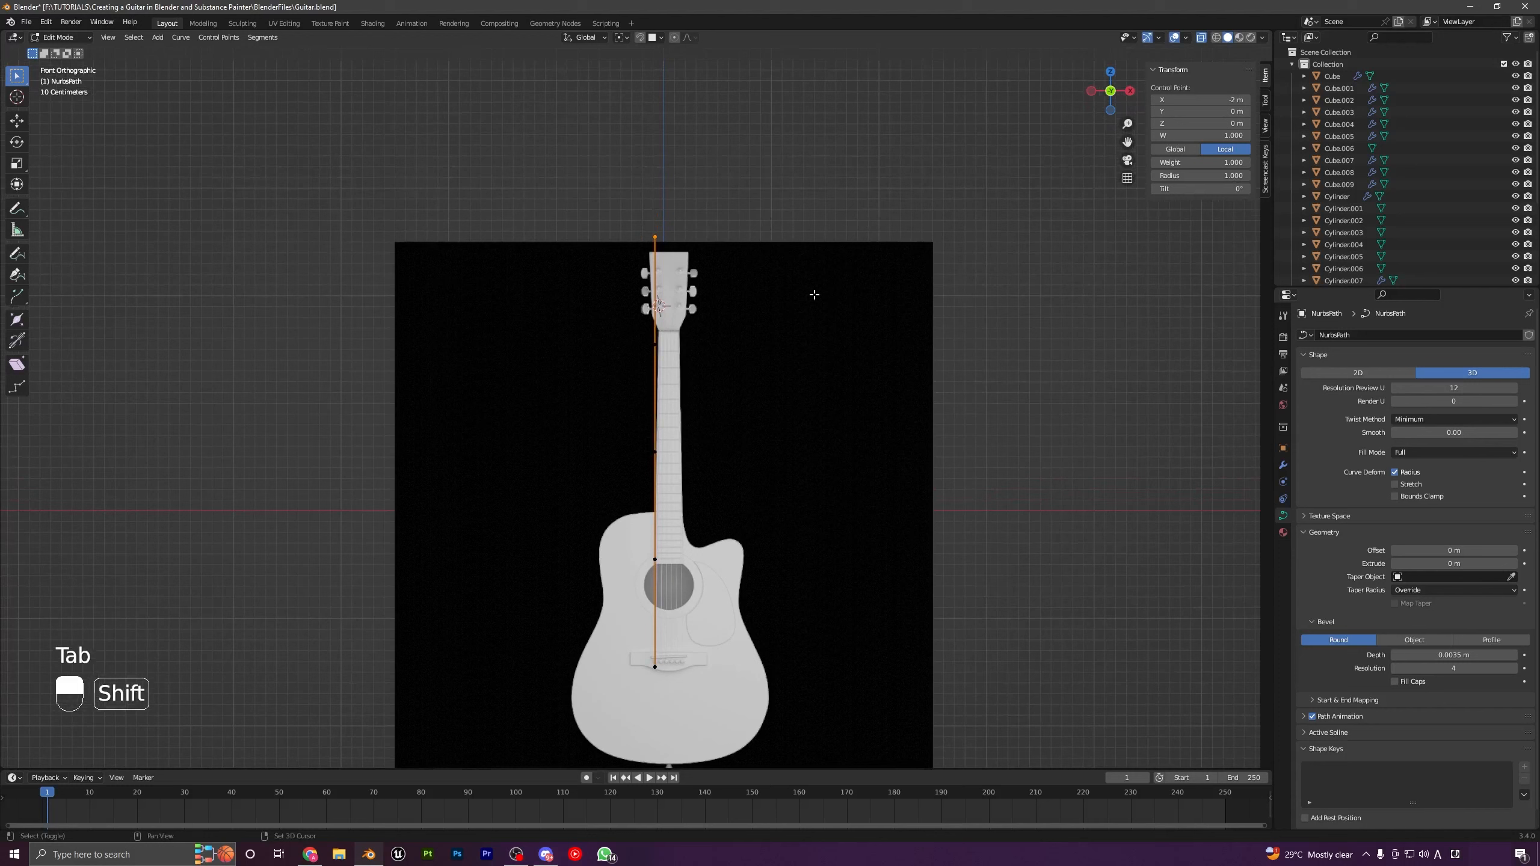
pyautogui.keyDown('shift'); pyautogui.moveTo(556, 173); pyautogui.dragTo(807, 482); pyautogui.keyUp('shift')
pyautogui.press('x')
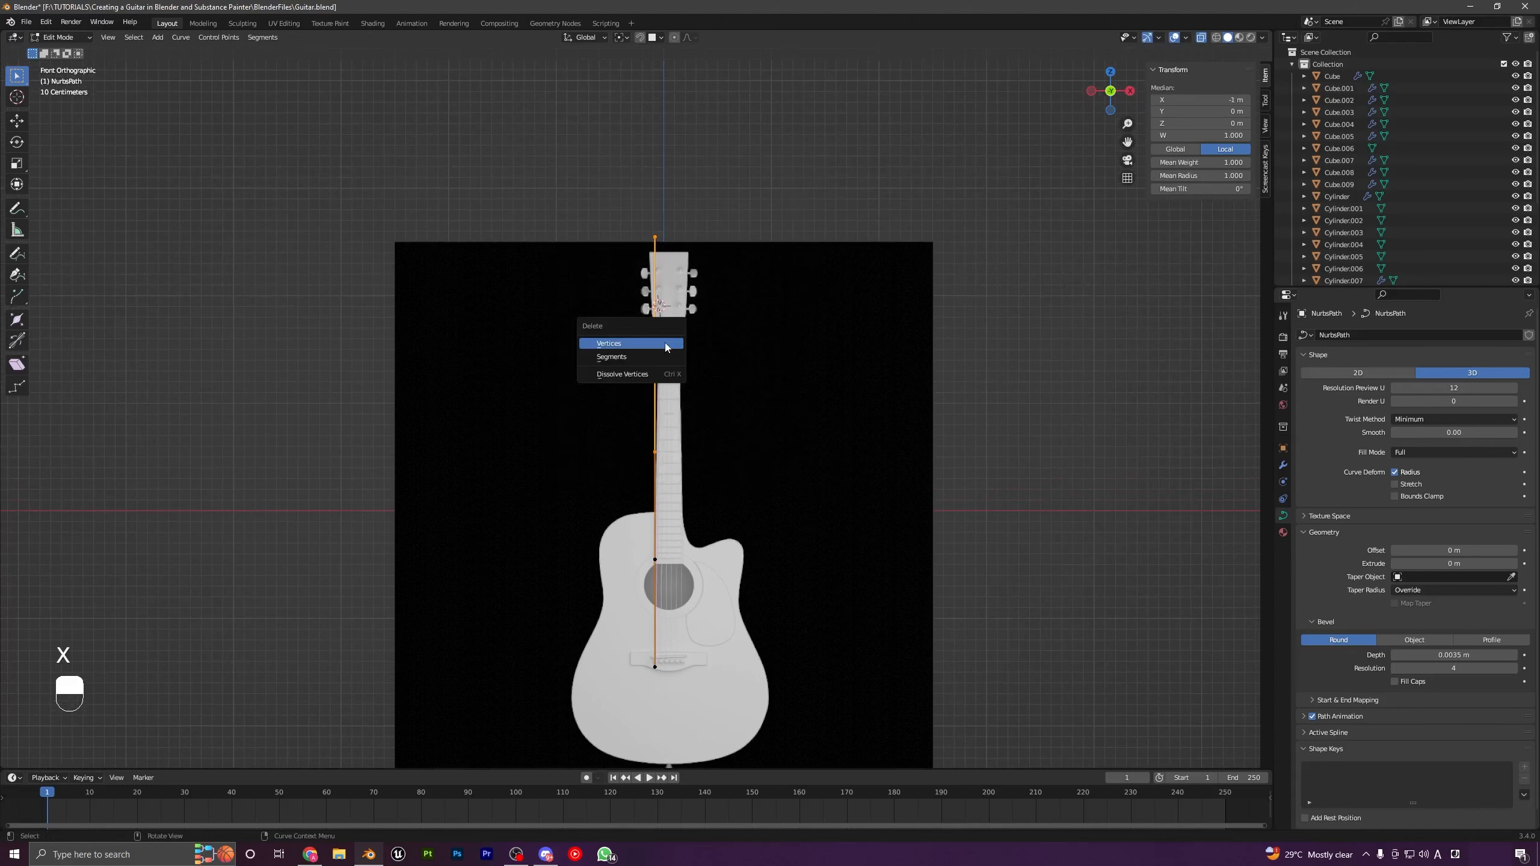
pyautogui.click(665, 343)
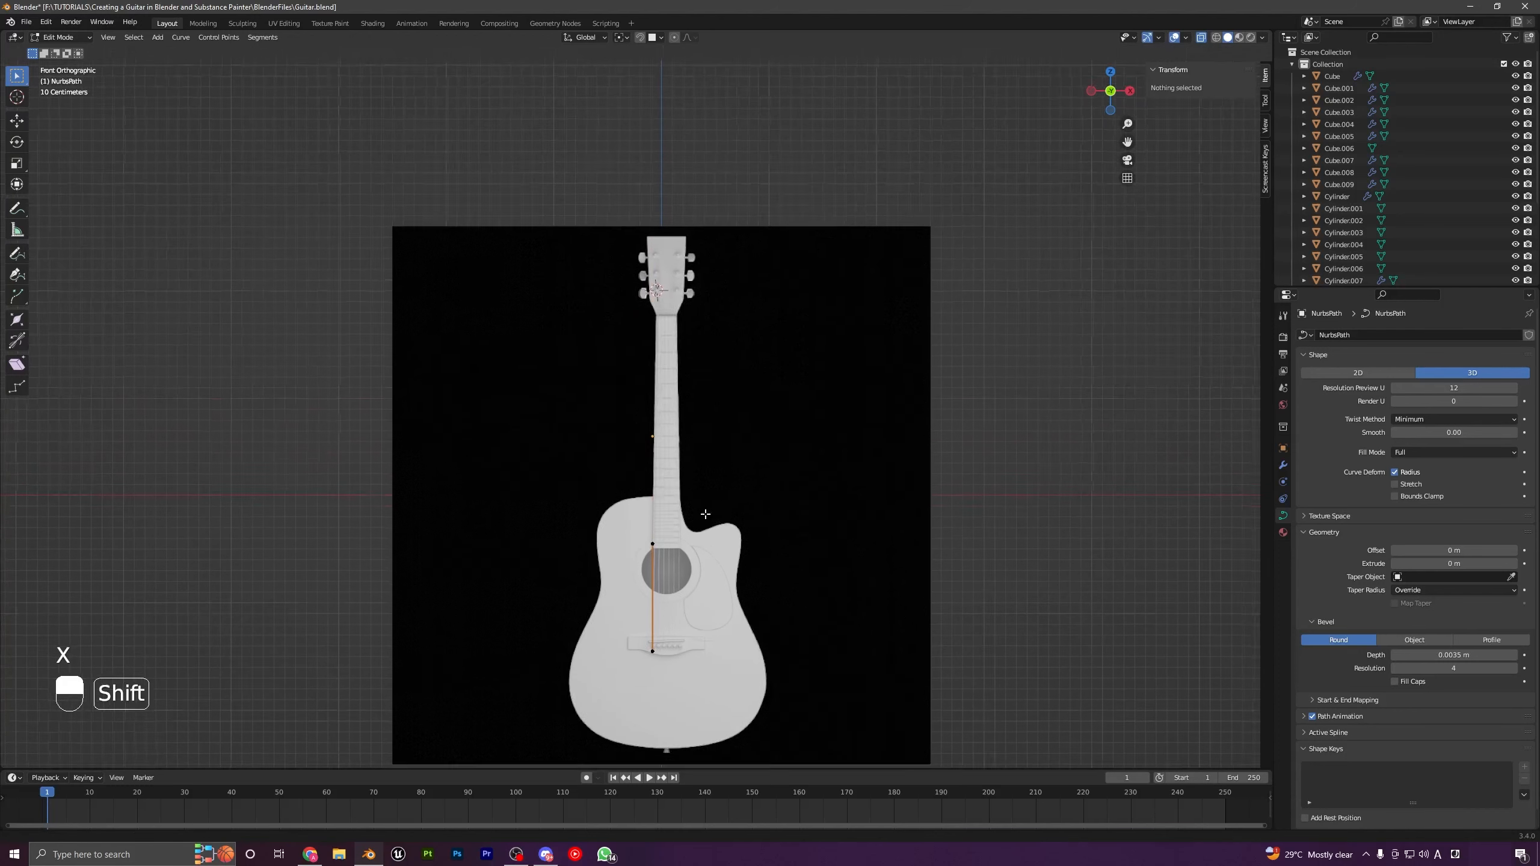
# Step: Move the path's bottom control point onto the leftmost bridge pin, at about local X 1.978 m, Z 0.003 m
pyautogui.keyDown('shift'); pyautogui.moveTo(690, 707); pyautogui.dragTo(674, 602, button='middle'); pyautogui.keyUp('shift')
pyautogui.scroll(10, 646, 556)
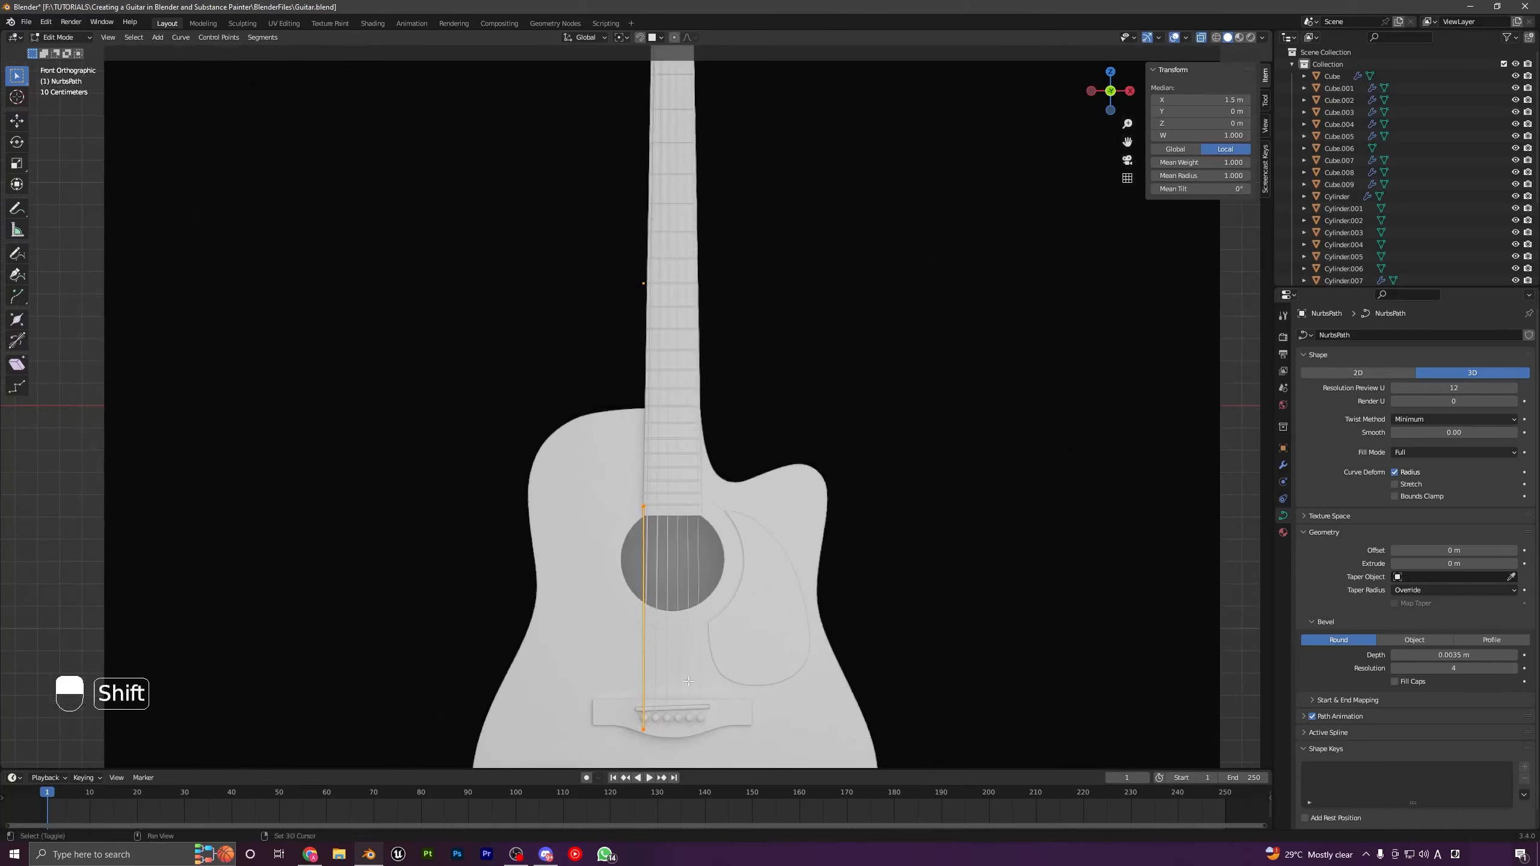
pyautogui.keyDown('shift'); pyautogui.moveTo(653, 519); pyautogui.dragTo(697, 556); pyautogui.keyUp('shift')
pyautogui.press('g')
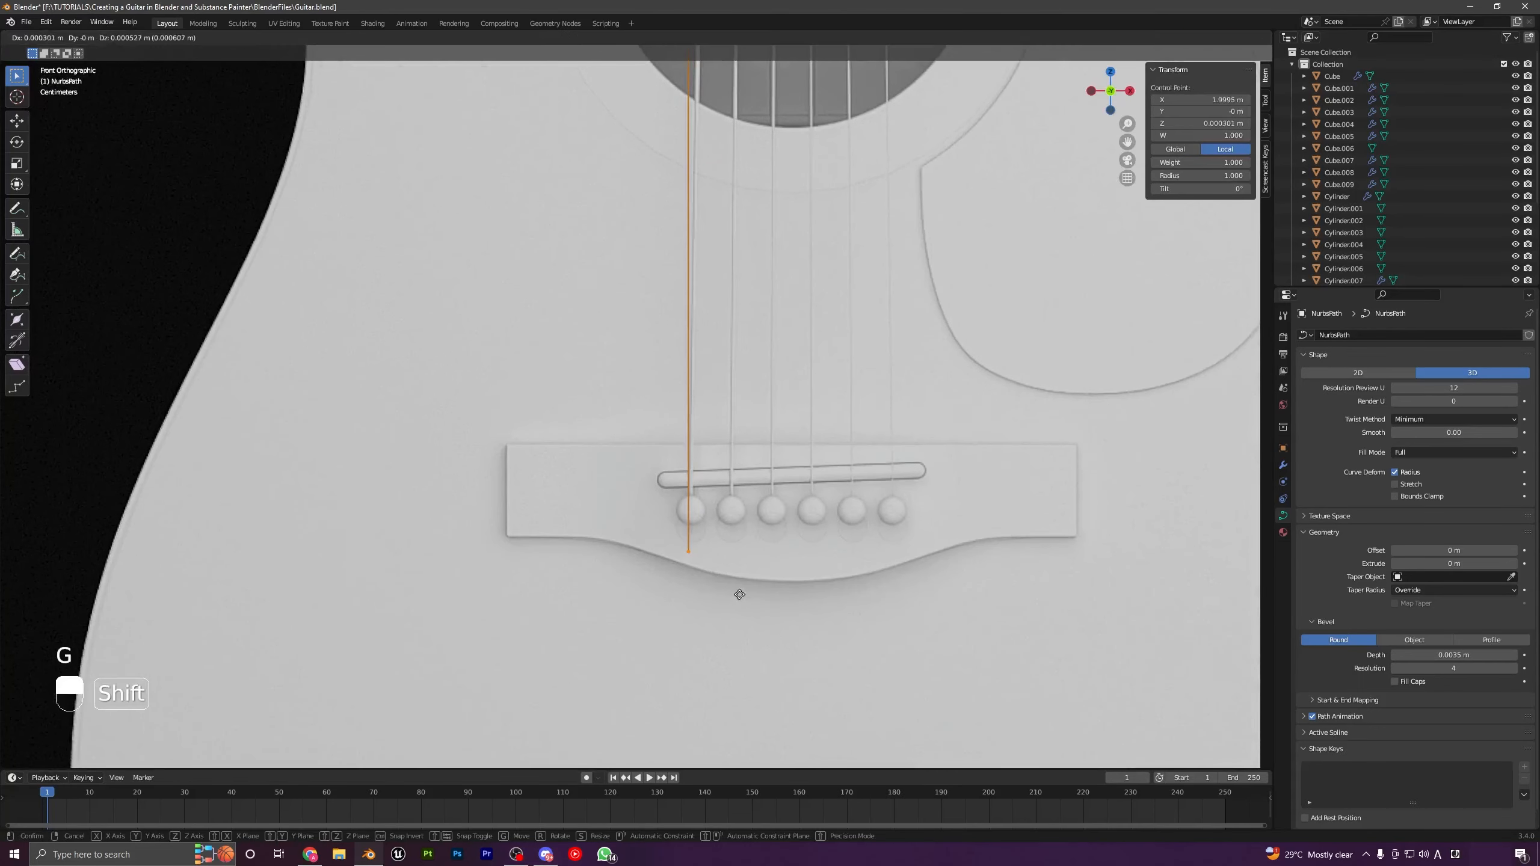
pyautogui.scroll(-10, 762, 431)
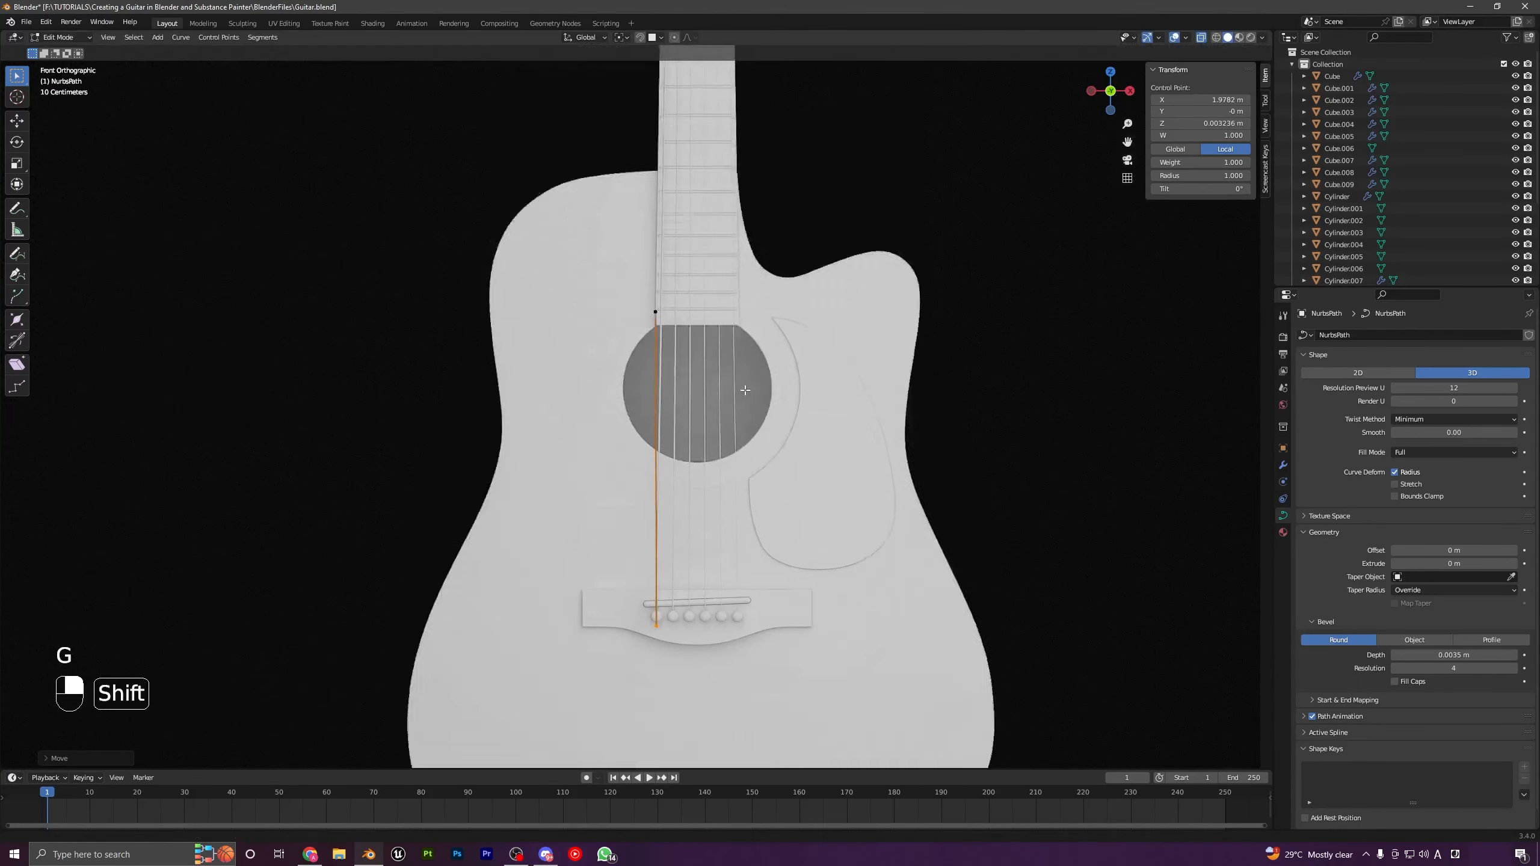
# Step: Move the path's upper control point to the leftmost reference string just below the nut, at about local X -1.10 m, Z 0.053 m
pyautogui.click(731, 158)
pyautogui.keyDown('shift'); pyautogui.moveTo(736, 171); pyautogui.dragTo(750, 498, button='middle'); pyautogui.keyUp('shift')
pyautogui.press('g')
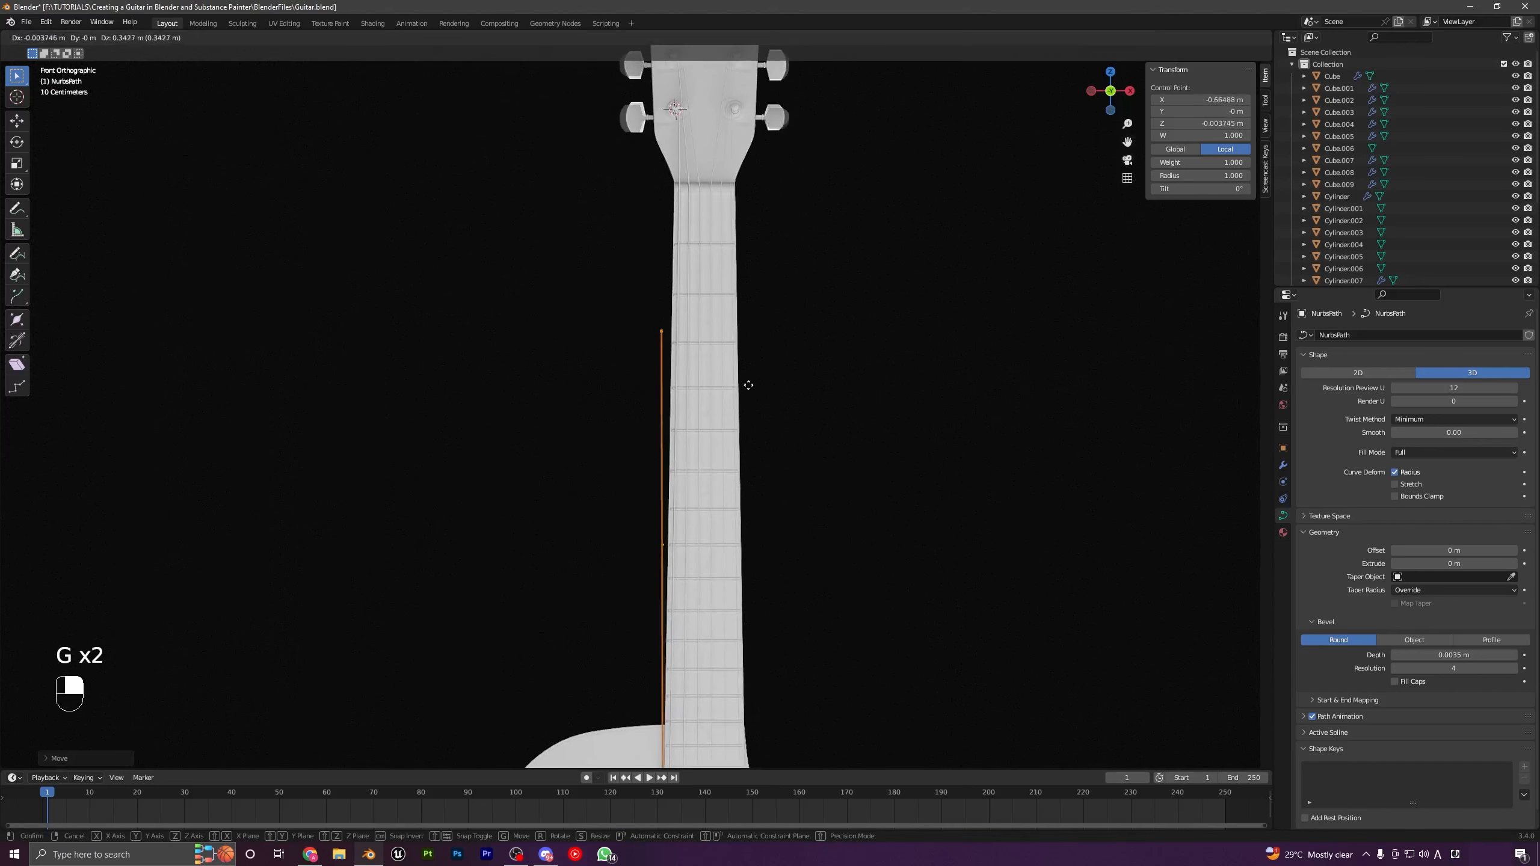
pyautogui.click(761, 260)
pyautogui.keyDown('shift'); pyautogui.moveTo(763, 278); pyautogui.dragTo(776, 461, button='middle'); pyautogui.keyUp('shift')
pyautogui.scroll(4, 771, 540)
pyautogui.keyDown('shift'); pyautogui.moveTo(825, 411); pyautogui.dragTo(809, 448, button='middle'); pyautogui.keyUp('shift')
pyautogui.scroll(2, 809, 448)
pyautogui.press('g')
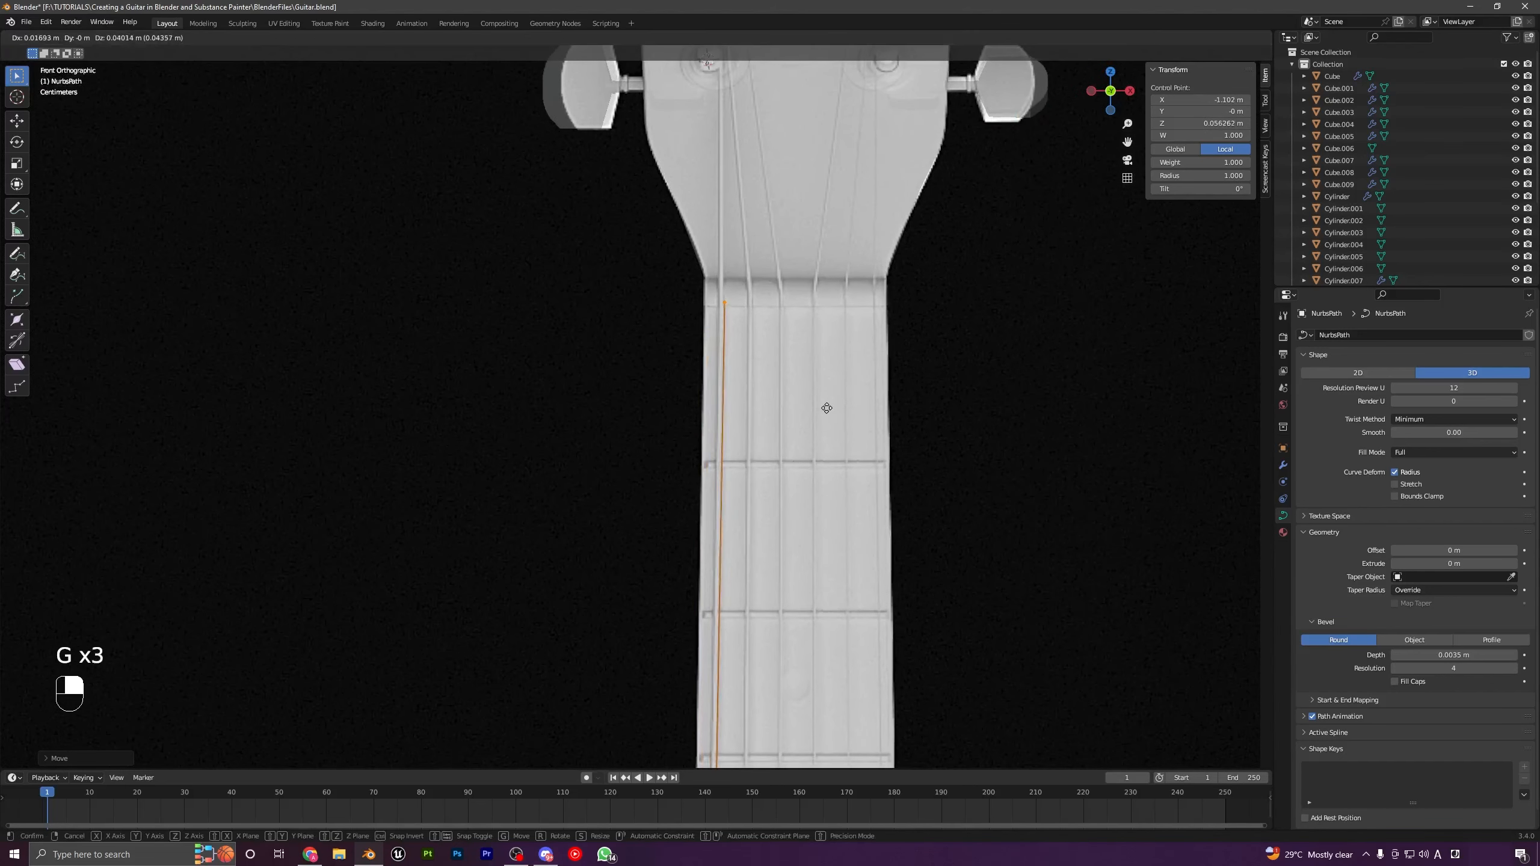
pyautogui.click(803, 429)
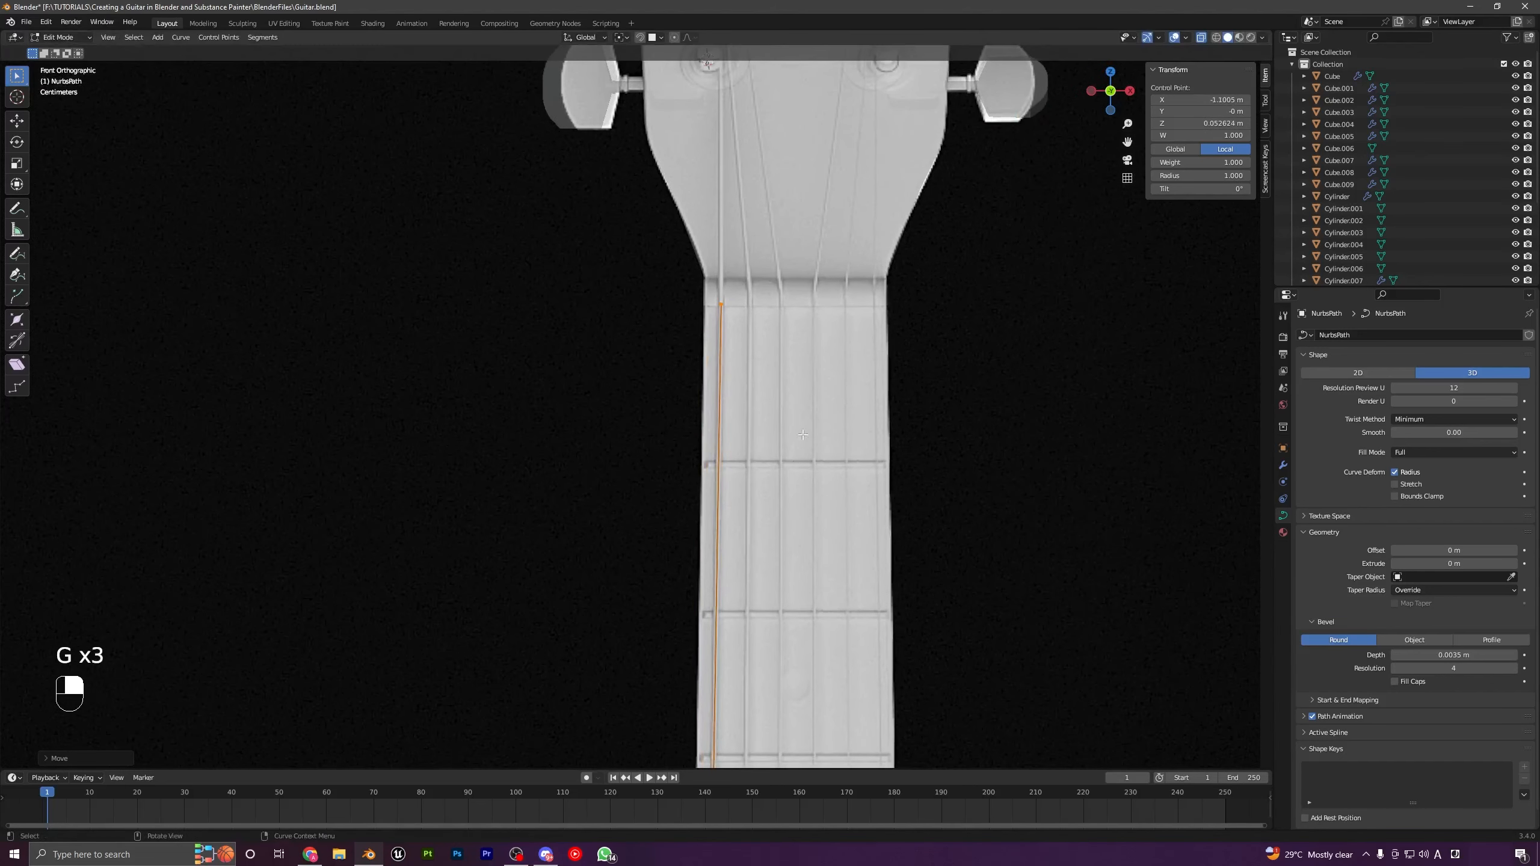
# Step: Move both of the string's control points along Y onto the bridge pins in side view, to about local Y 0.155 m
pyautogui.scroll(-8, 767, 561)
pyautogui.keyDown('shift'); pyautogui.moveTo(767, 561); pyautogui.dragTo(821, 312, button='middle'); pyautogui.keyUp('shift')
pyautogui.press('KP_3')
pyautogui.moveTo(627, 124); pyautogui.dragTo(772, 716)
pyautogui.keyDown('shift'); pyautogui.moveTo(623, 100); pyautogui.dragTo(700, 191); pyautogui.keyUp('shift')
pyautogui.press('g')
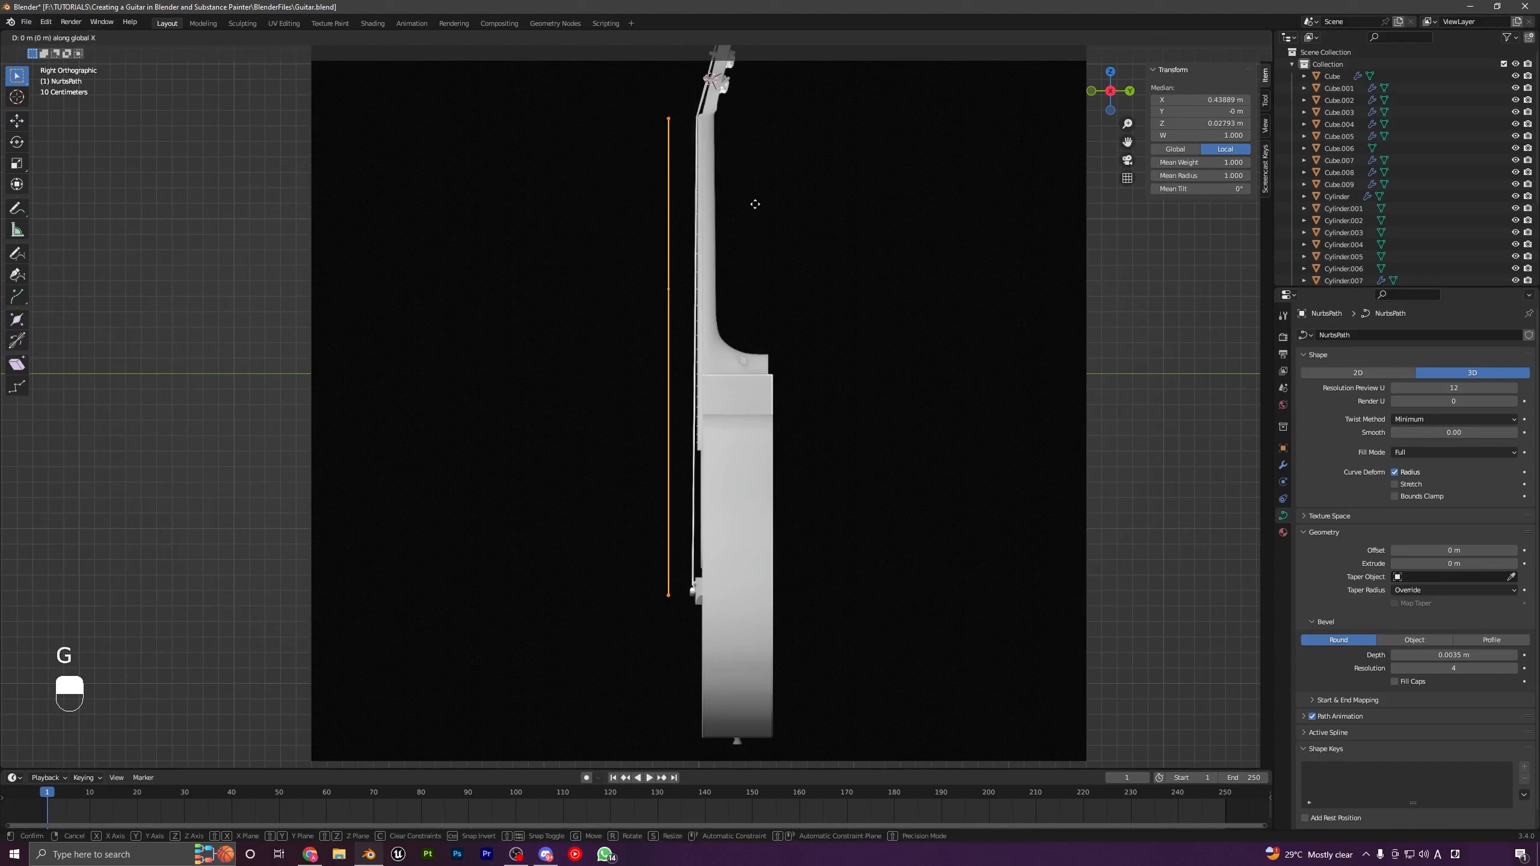
pyautogui.press('g')
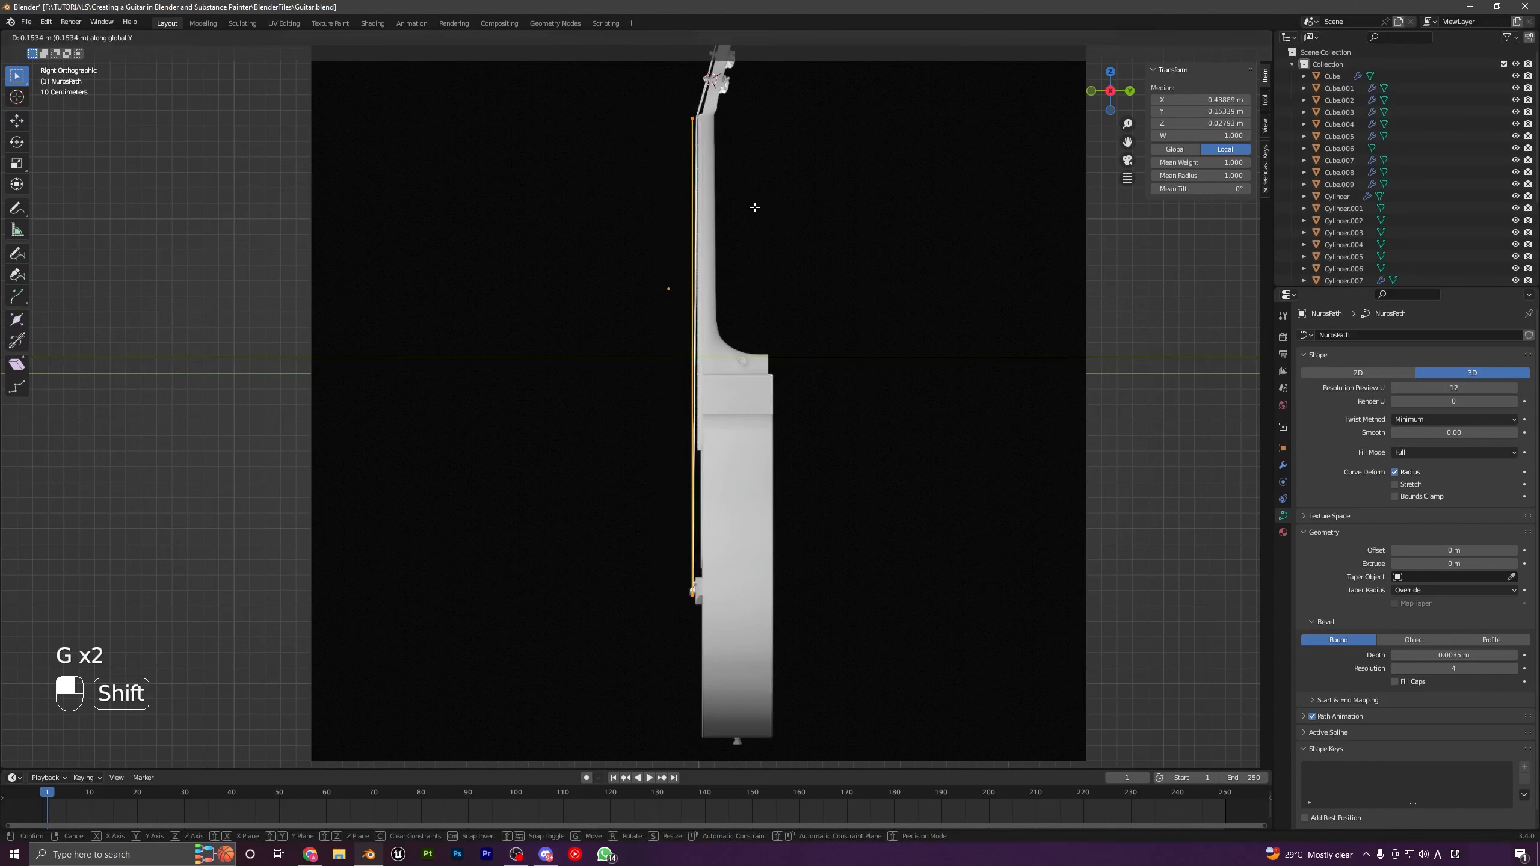
pyautogui.click(755, 207)
pyautogui.scroll(7, 711, 488)
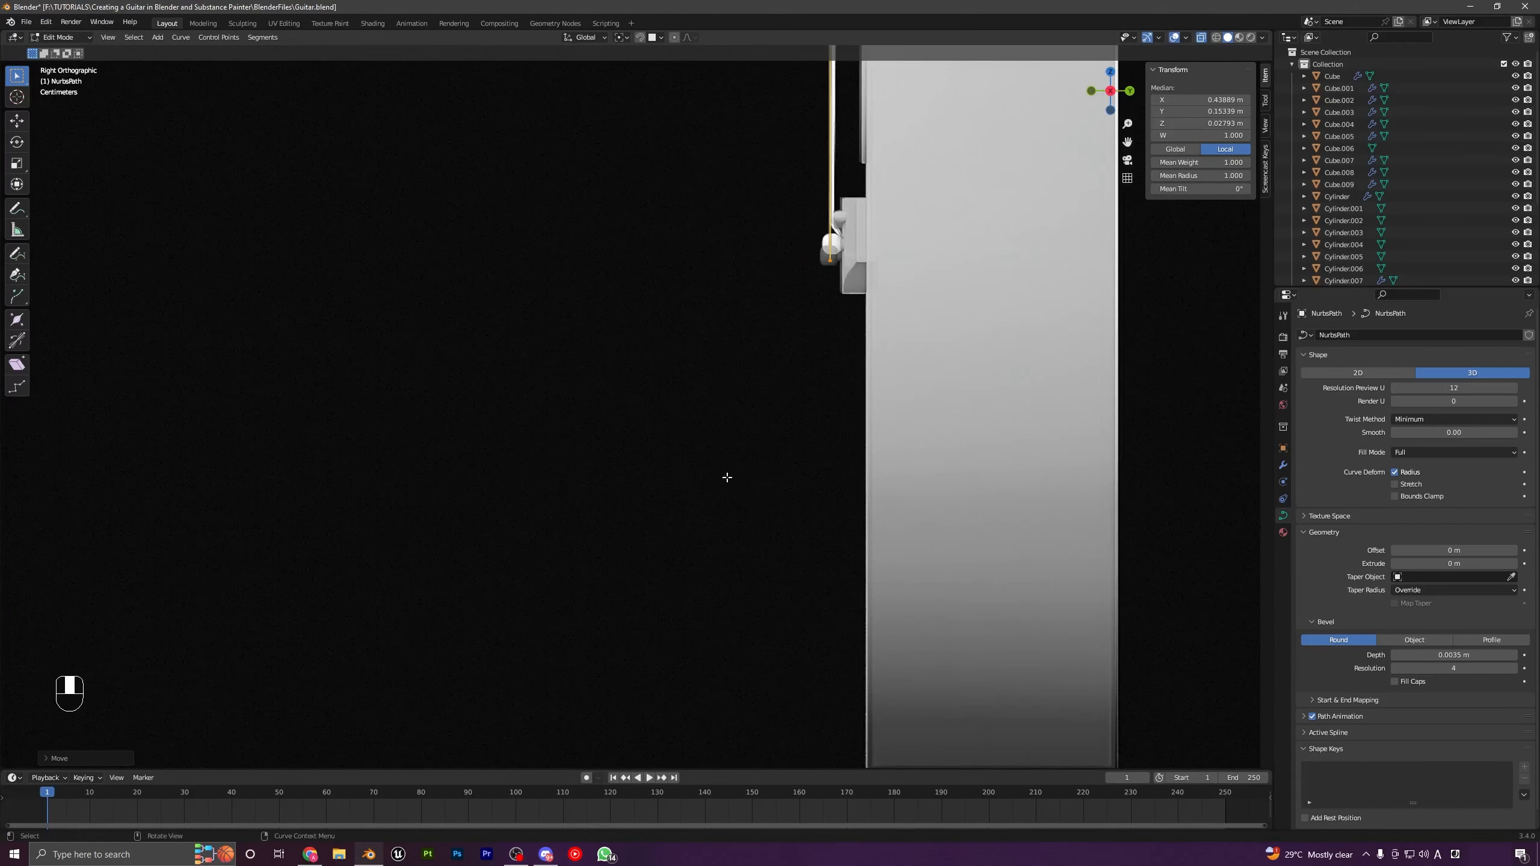
pyautogui.press('g')
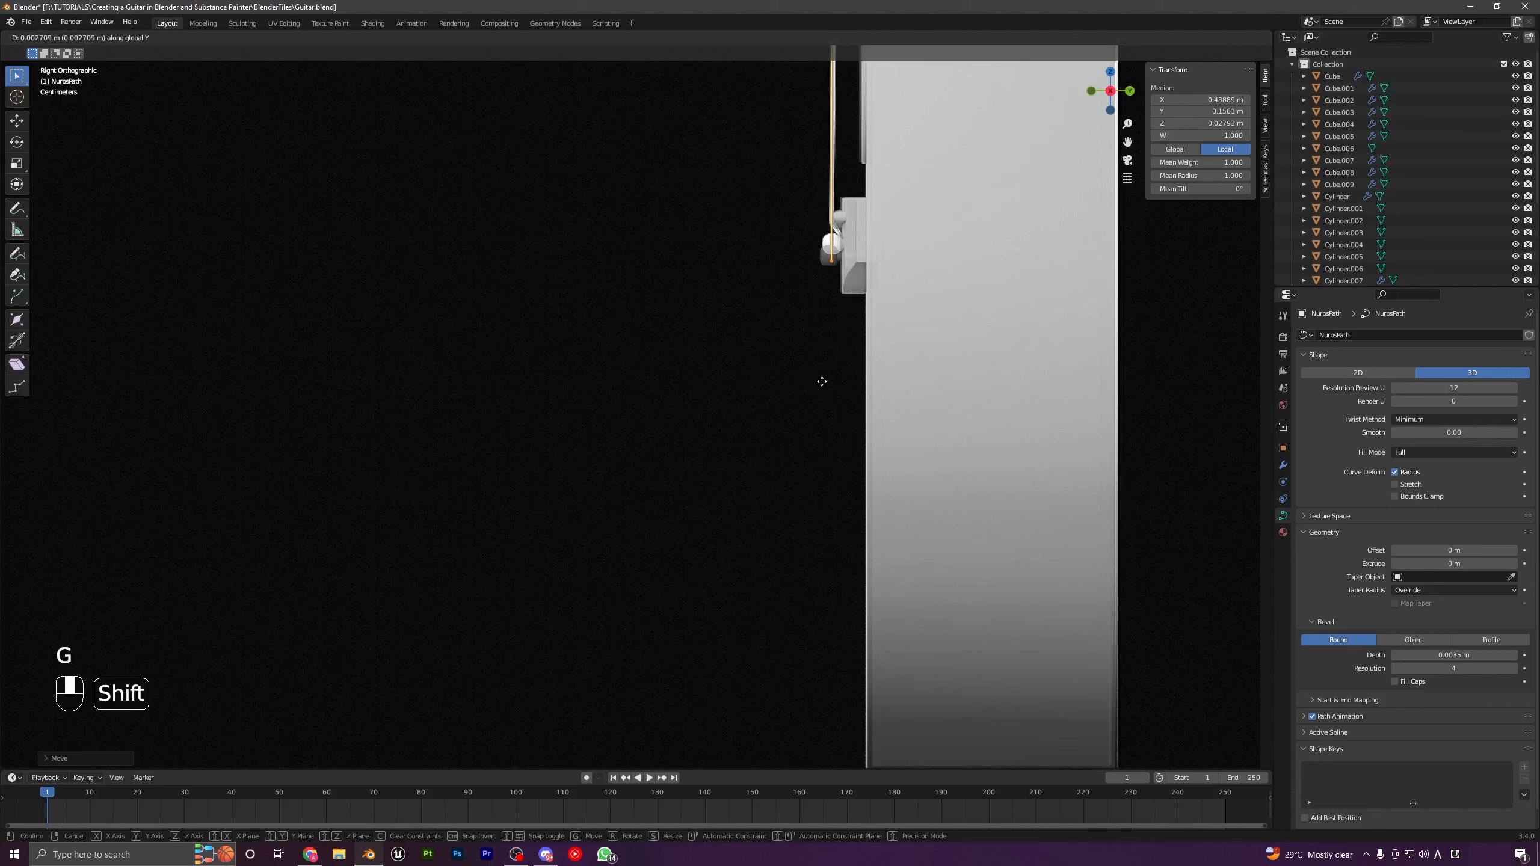
pyautogui.click(816, 381)
# Step: Move the string's upper control point along Y toward the fretboard at the nut, to about local Y 0.179 m
pyautogui.scroll(-6, 815, 381)
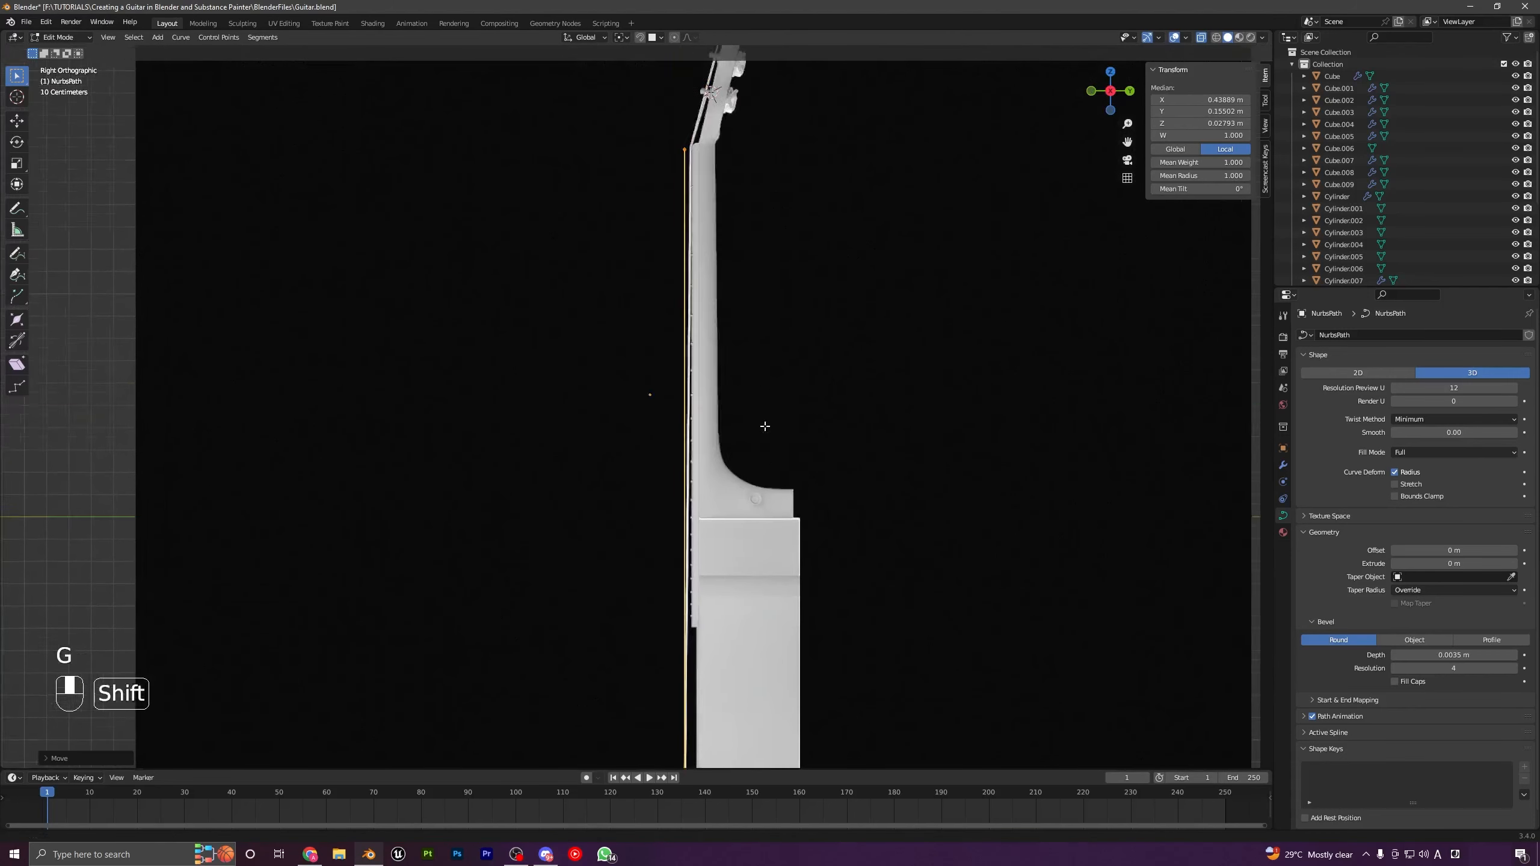
pyautogui.moveTo(704, 324); pyautogui.dragTo(640, 403)
pyautogui.scroll(7, 637, 406)
pyautogui.press('g')
pyautogui.press('y')
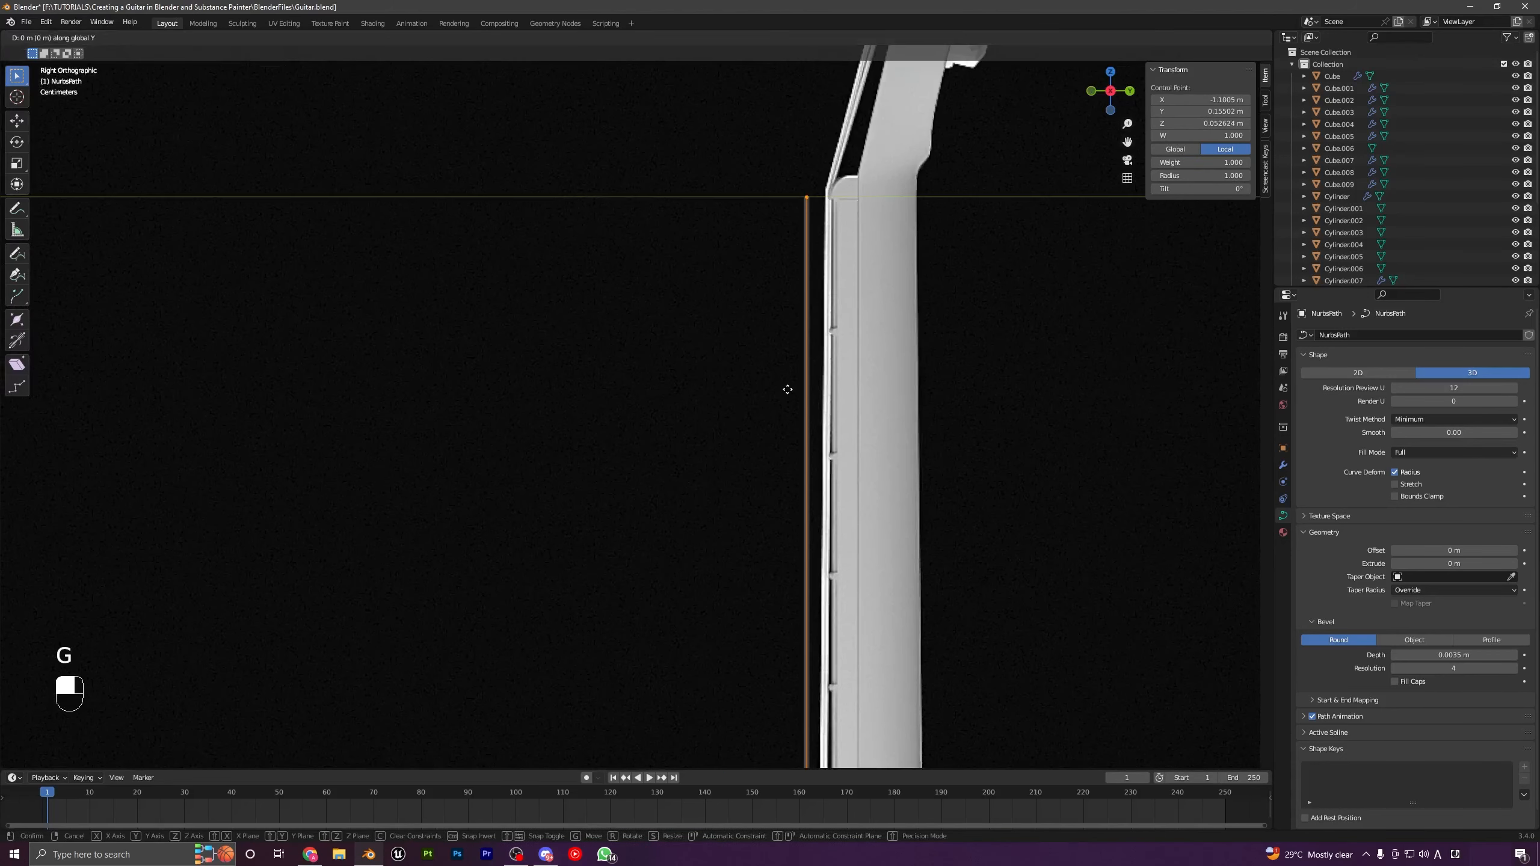
pyautogui.click(977, 436)
# Step: Extrude two short segments from the string's upper end onto the nut, ending at about local X -1.120 m, with X-ray off
pyautogui.press('KP_1')
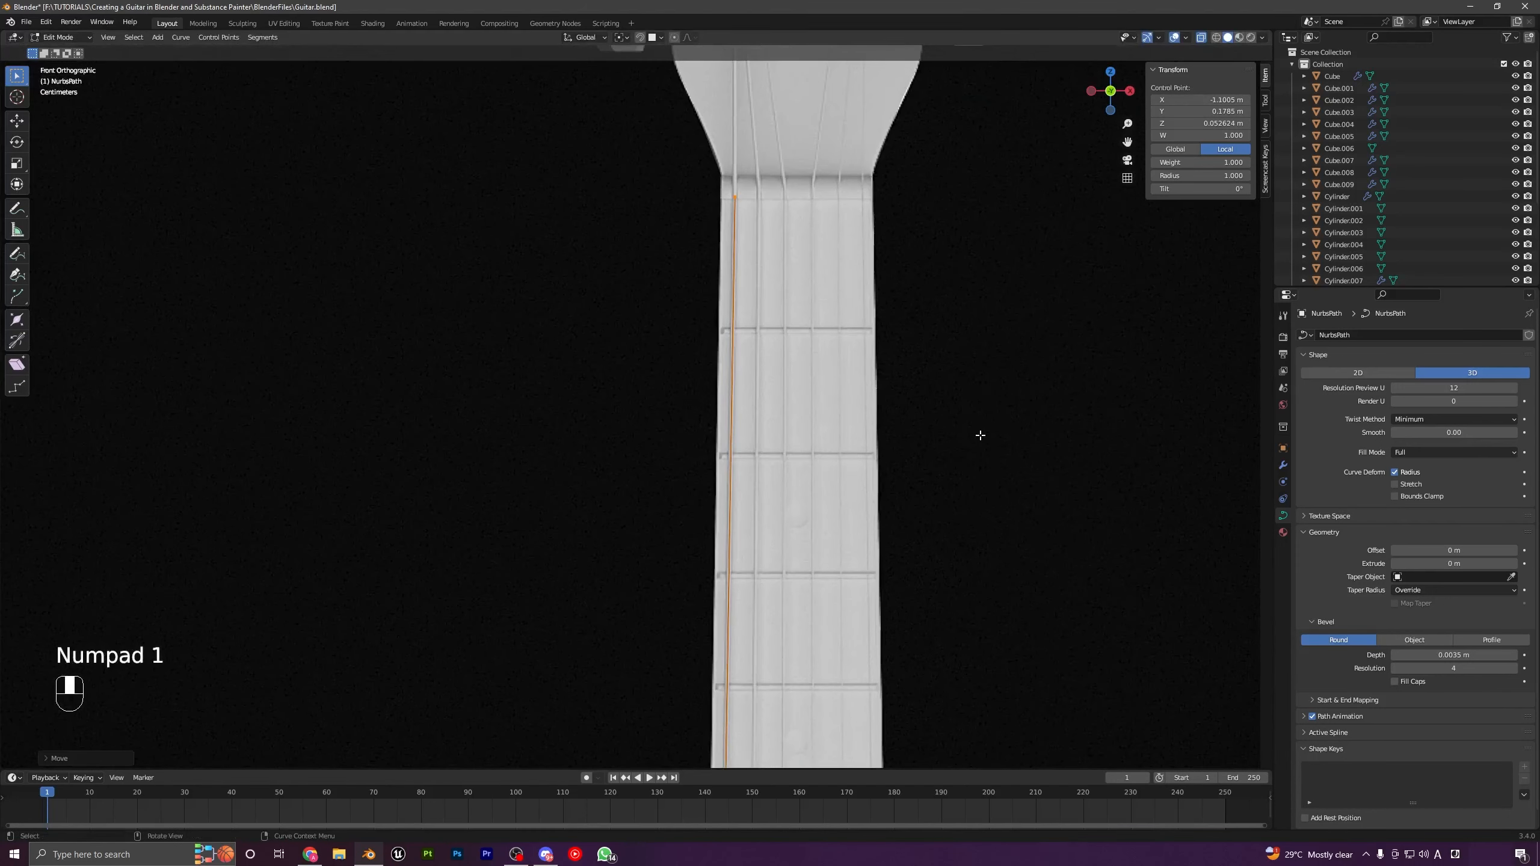
pyautogui.scroll(3, 767, 519)
pyautogui.press('e')
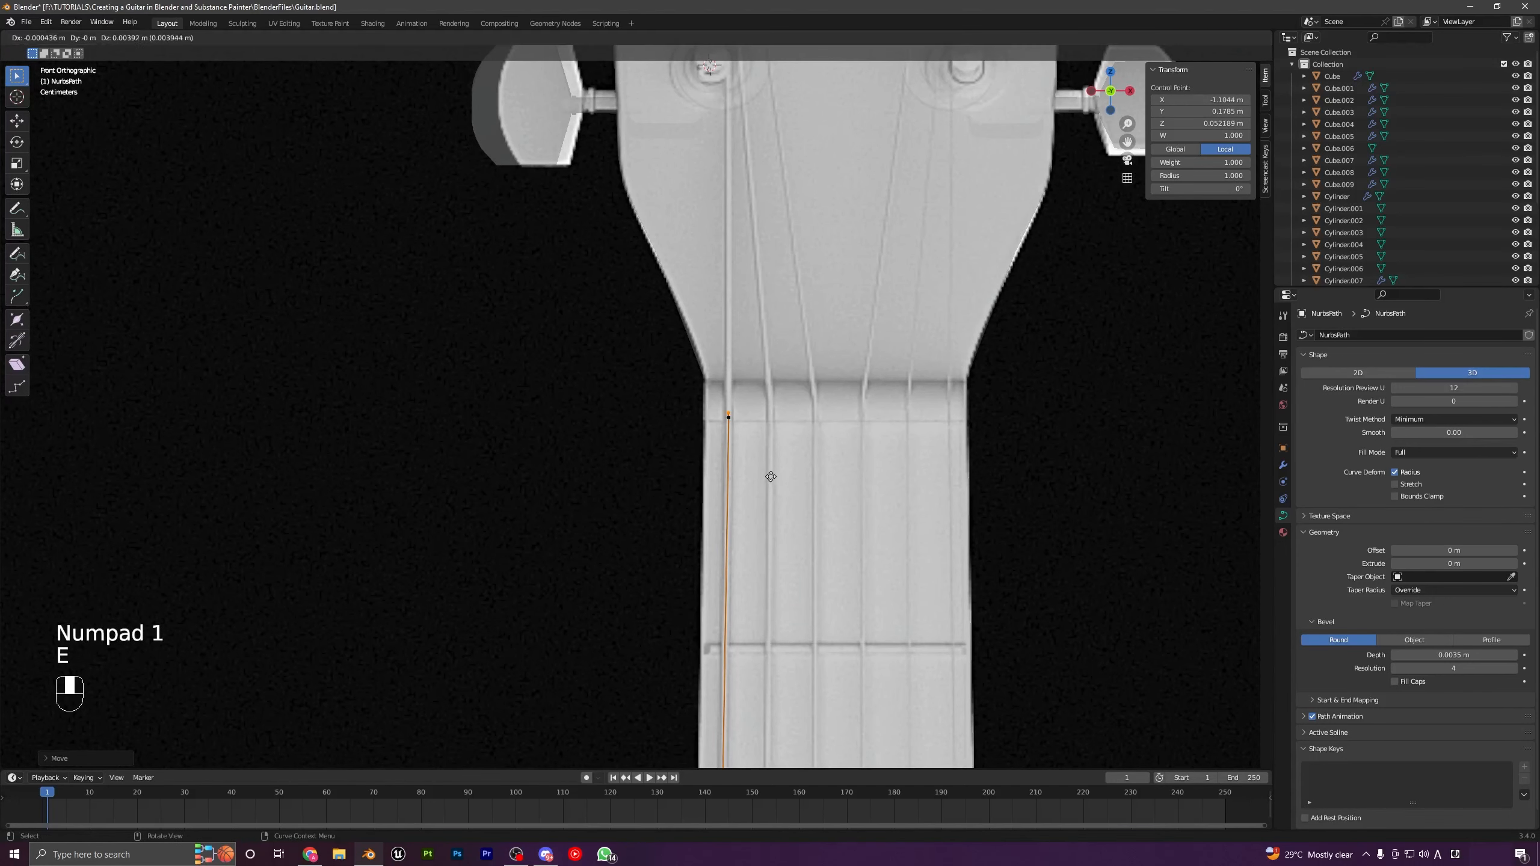
pyautogui.click(772, 475)
pyautogui.click(1201, 38)
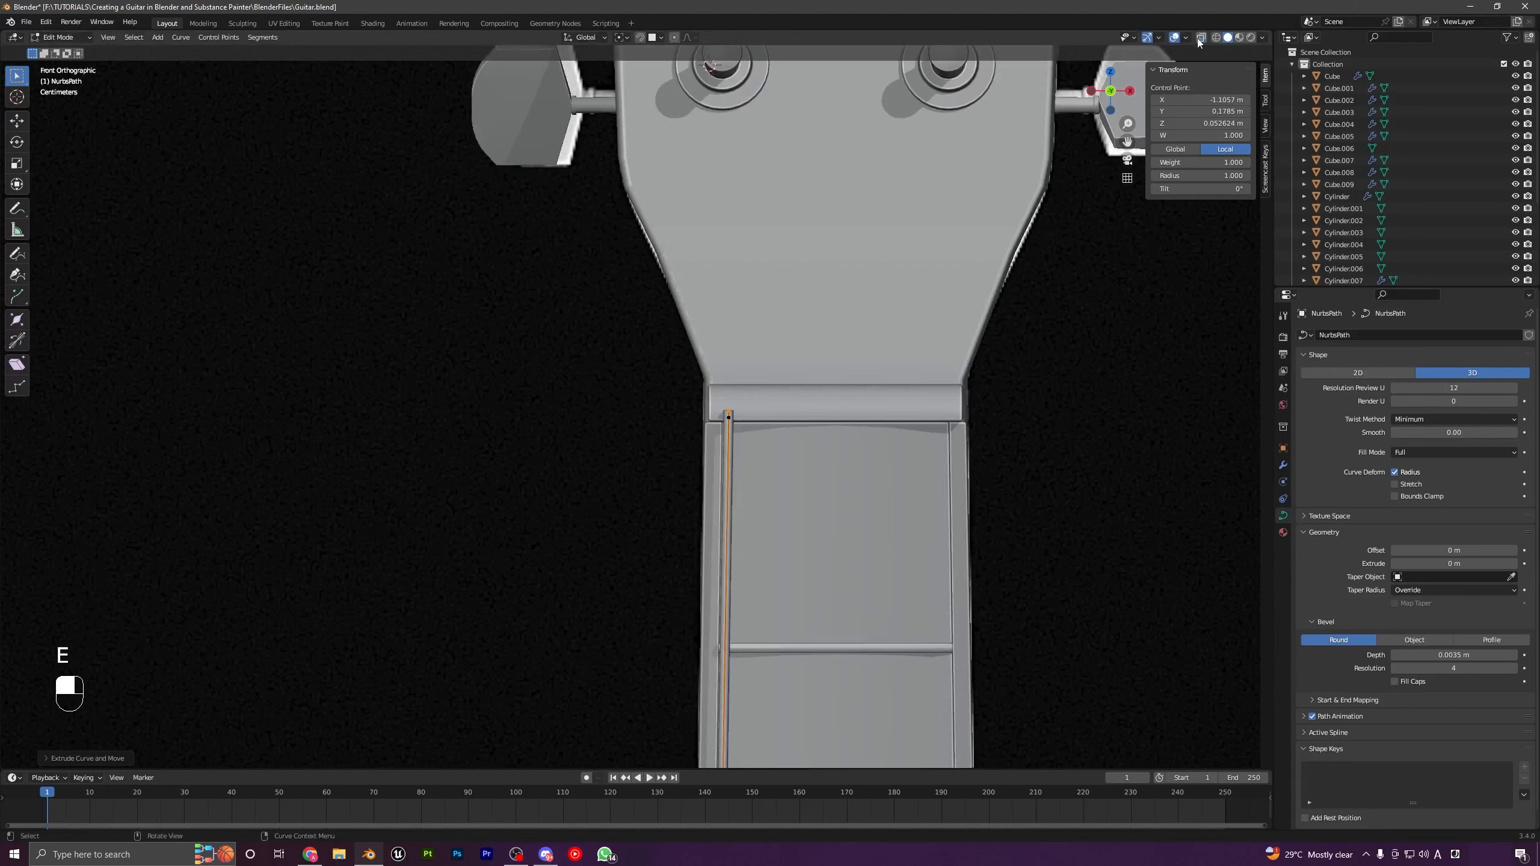
pyautogui.press('e')
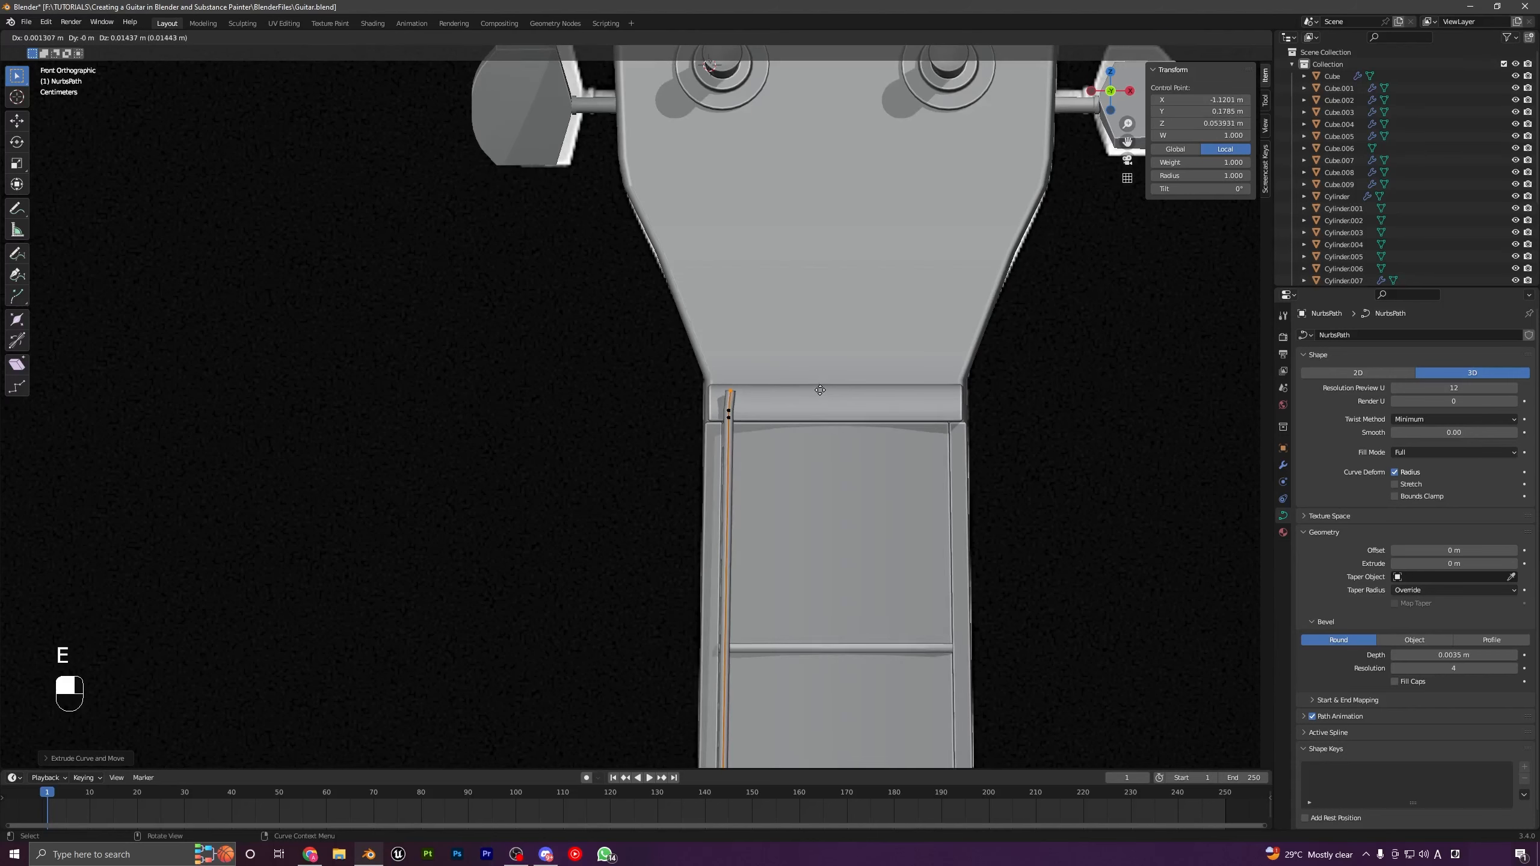
pyautogui.press('shift')
pyautogui.keyDown('shift'); pyautogui.click(822, 412); pyautogui.keyUp('shift')
# Step: Shift the end point to about local Y 0.182 m over the nut, and extrude along the headstock slope to X -1.172 m, Y 0.199 m
pyautogui.press('KP_3')
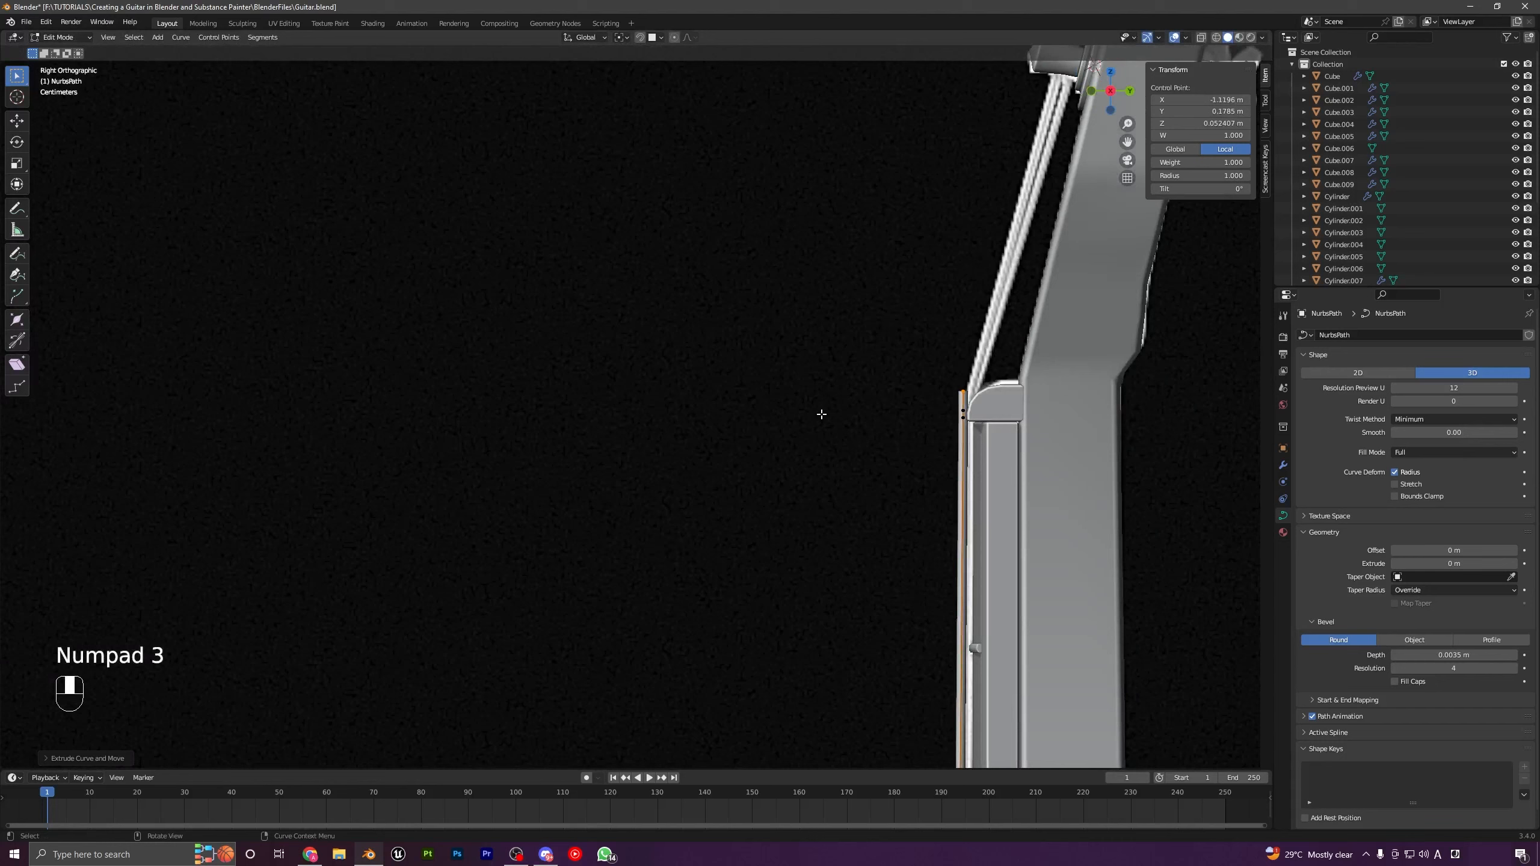
pyautogui.keyDown('shift'); pyautogui.moveTo(1010, 420); pyautogui.dragTo(921, 399, button='middle'); pyautogui.keyUp('shift')
pyautogui.press('g')
pyautogui.keyDown('shift'); pyautogui.click(925, 396); pyautogui.keyUp('shift')
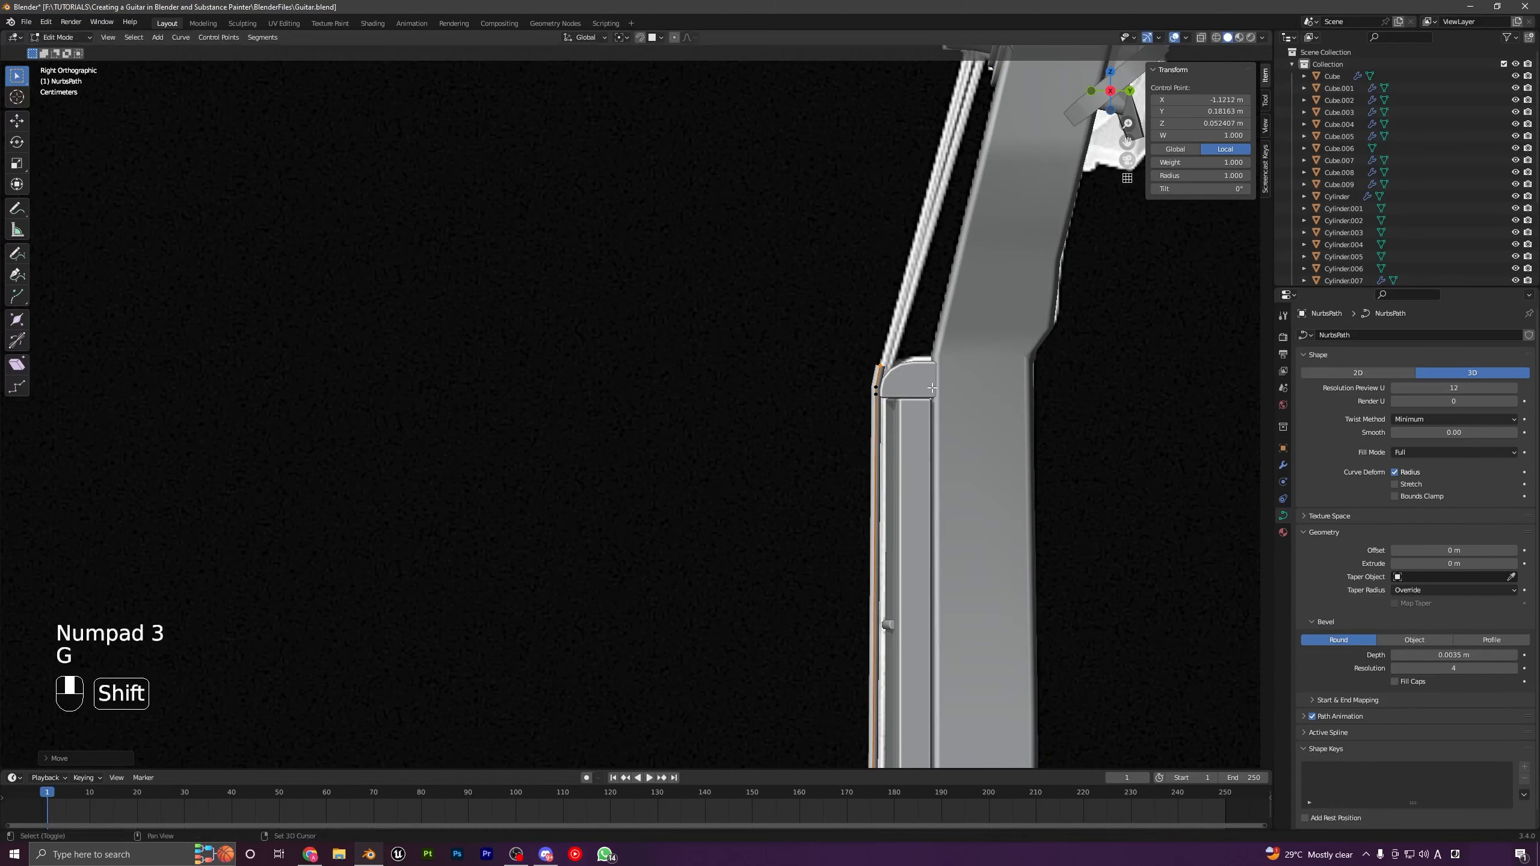
pyautogui.press('e')
pyautogui.click(931, 341)
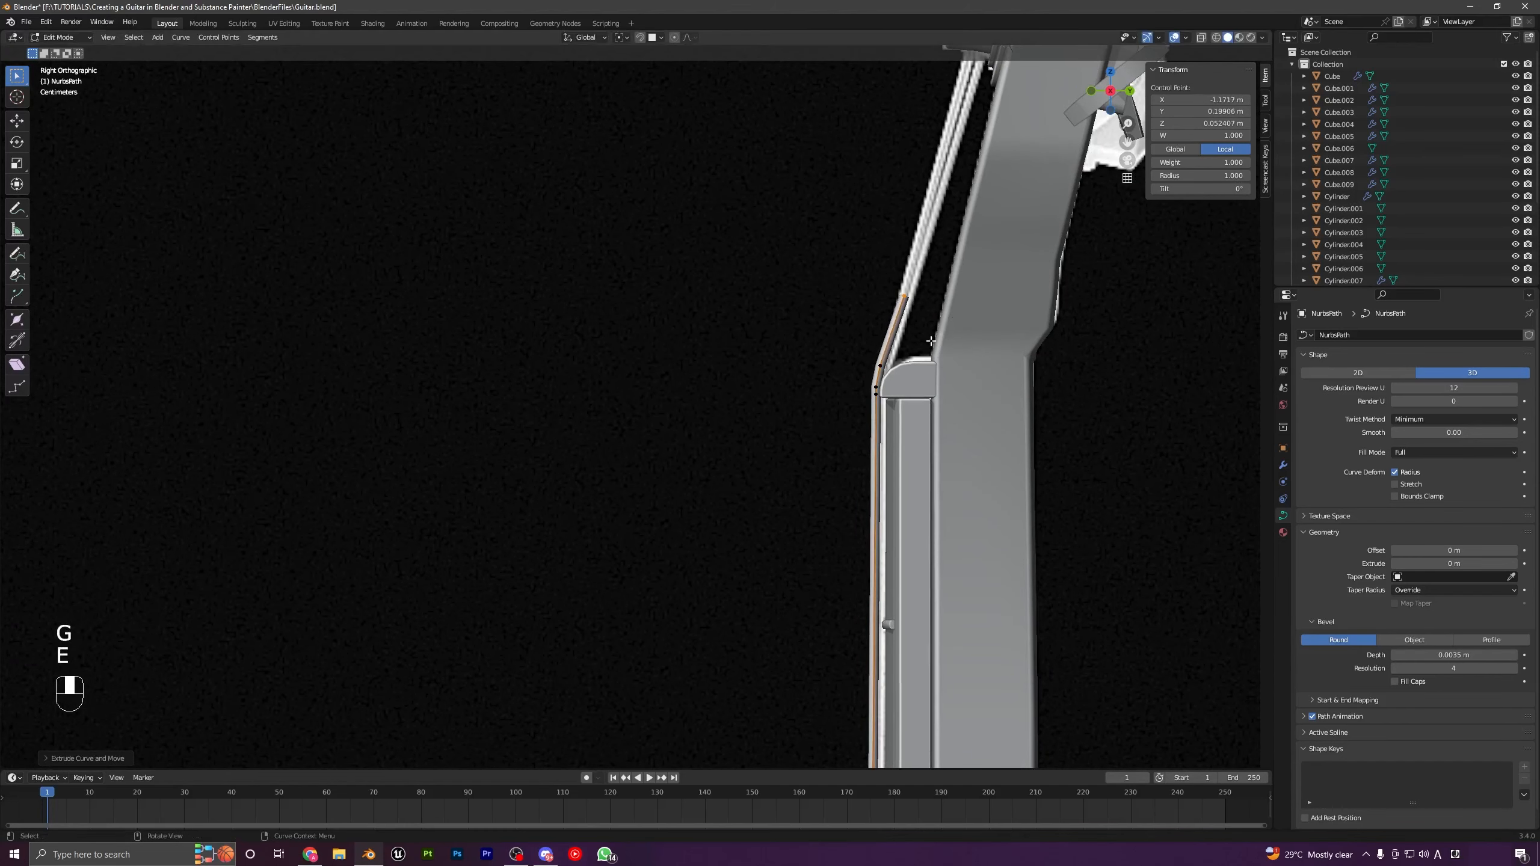
pyautogui.press('KP_1')
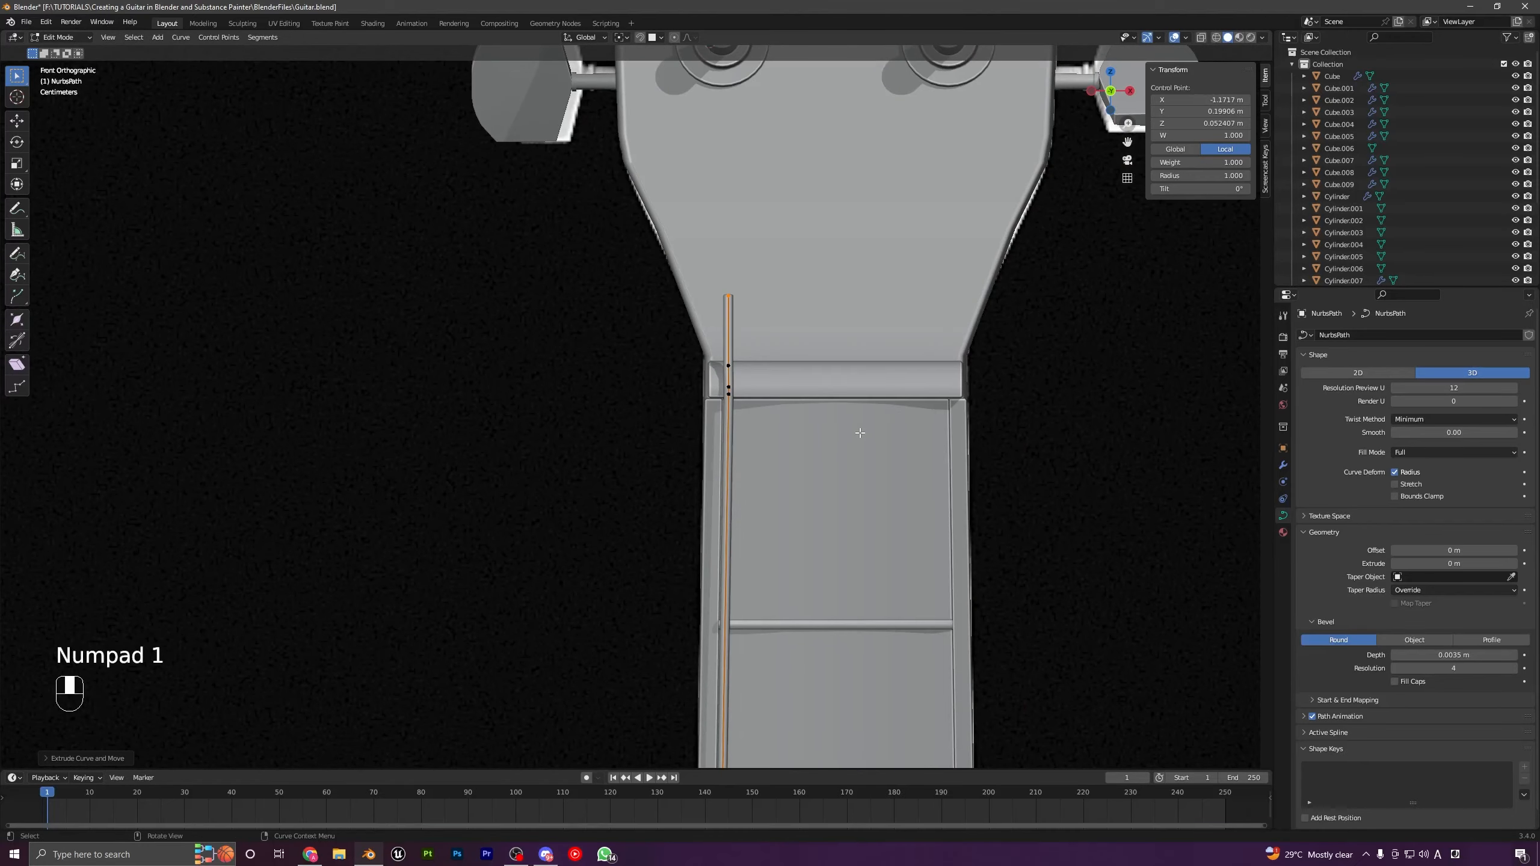
pyautogui.press('g')
pyautogui.scroll(-4, 728, 303)
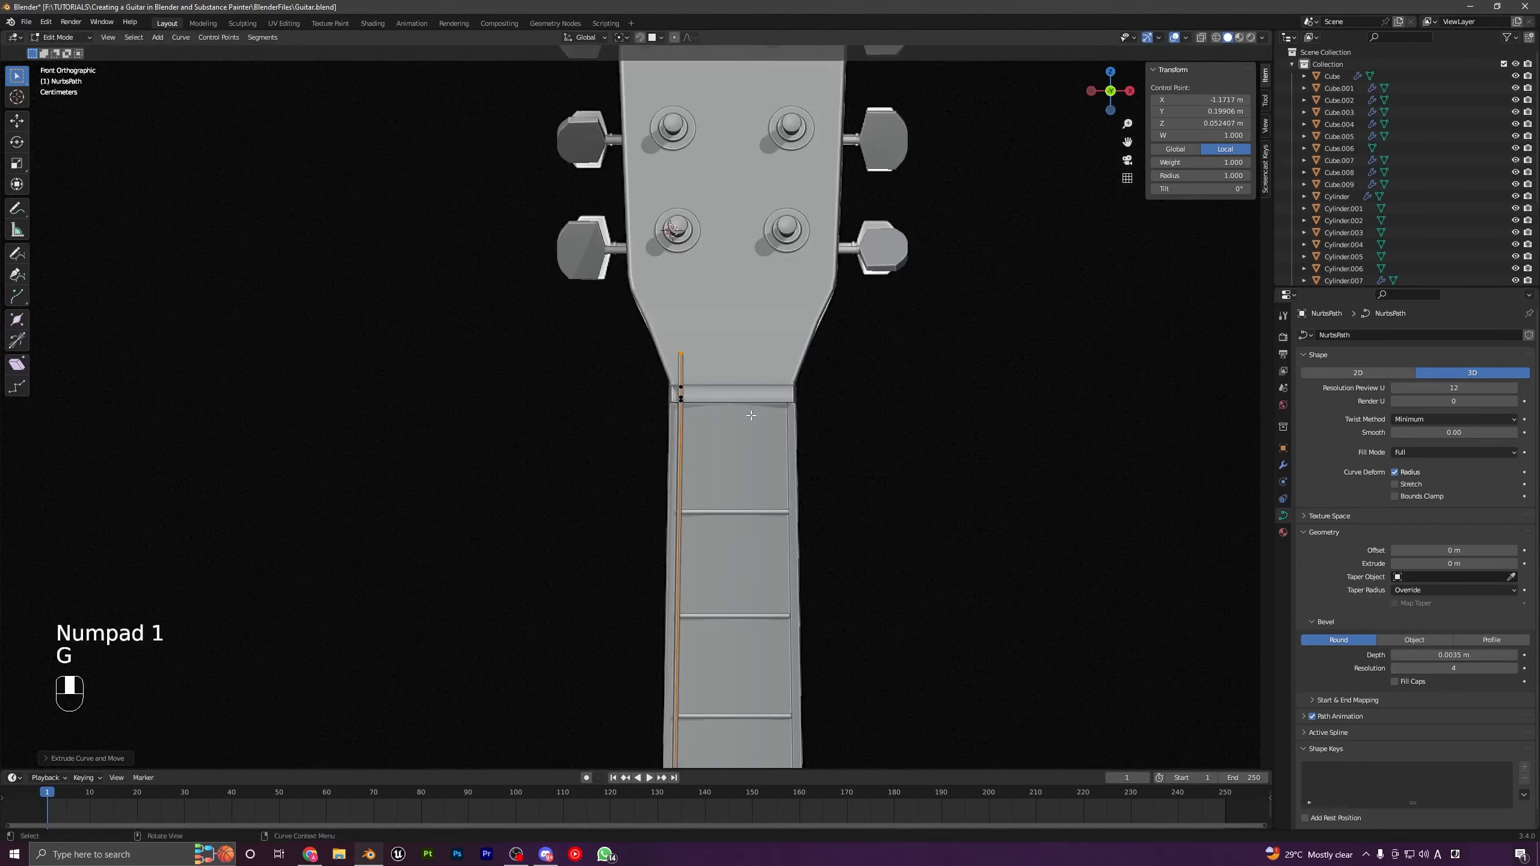
pyautogui.press('Tab')
pyautogui.moveTo(718, 420); pyautogui.dragTo(797, 437, button='middle')
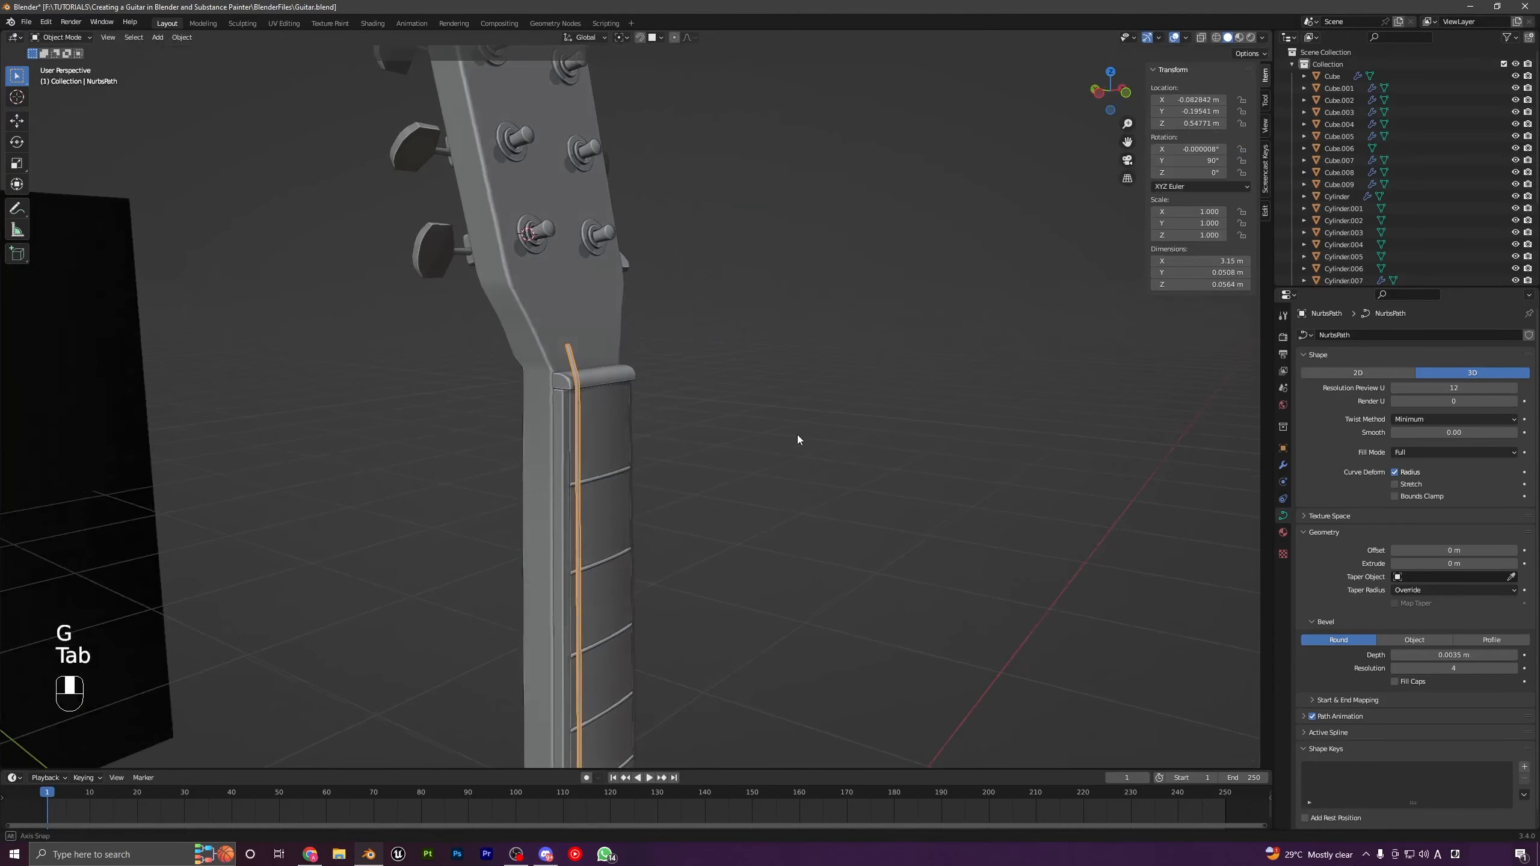
pyautogui.press('Tab')
pyautogui.press('g')
pyautogui.click(580, 368)
# Step: Duplicate the first string in Object Mode and move the copy along X to about -0.050 m
pyautogui.press('Tab')
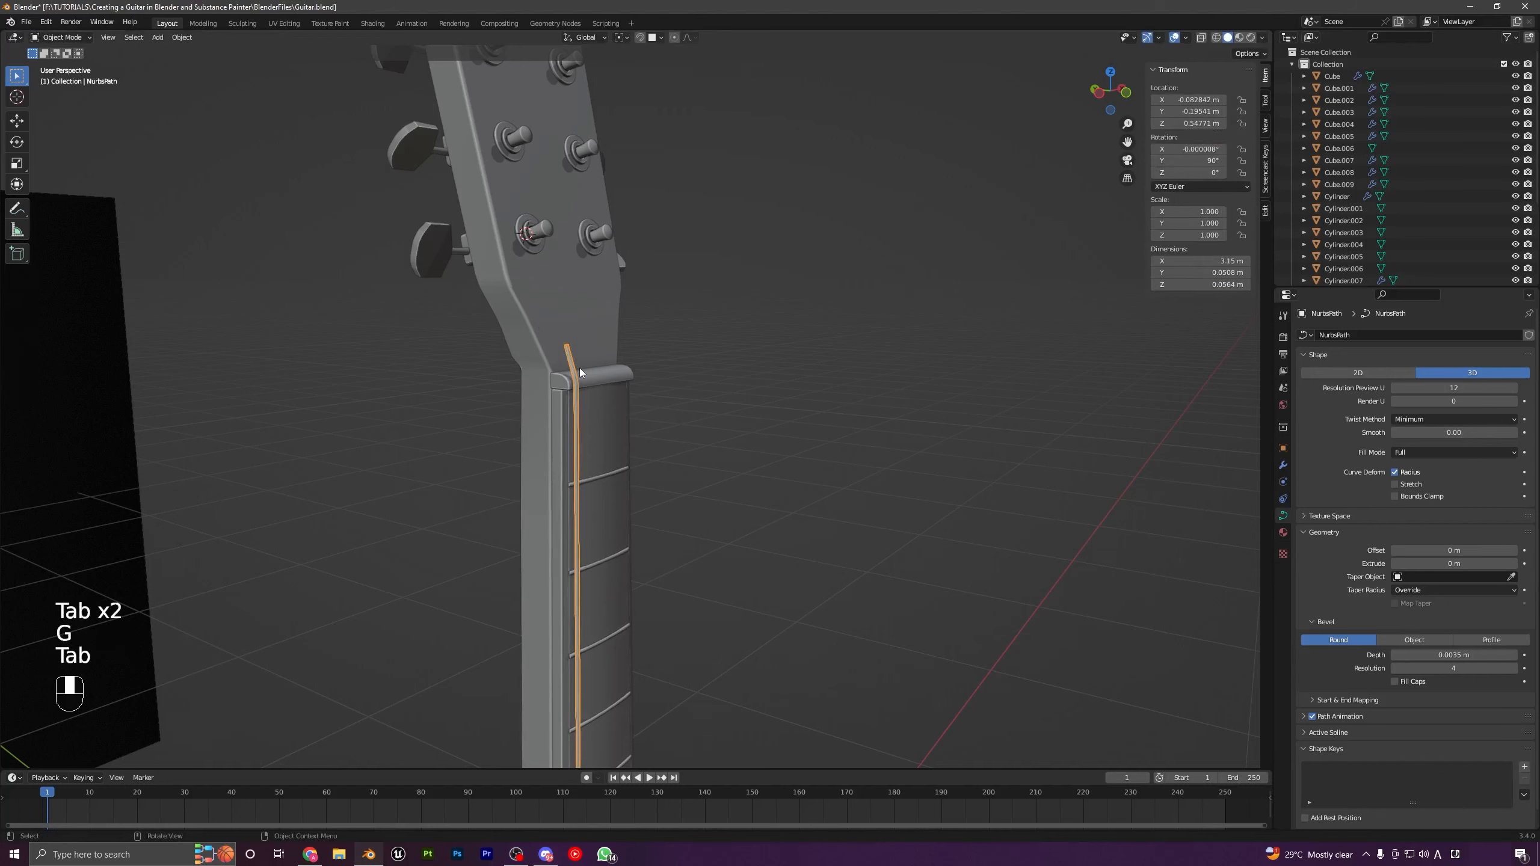
pyautogui.press('KP_1')
pyautogui.scroll(2, 674, 340)
pyautogui.hotkey('shift', 'd')
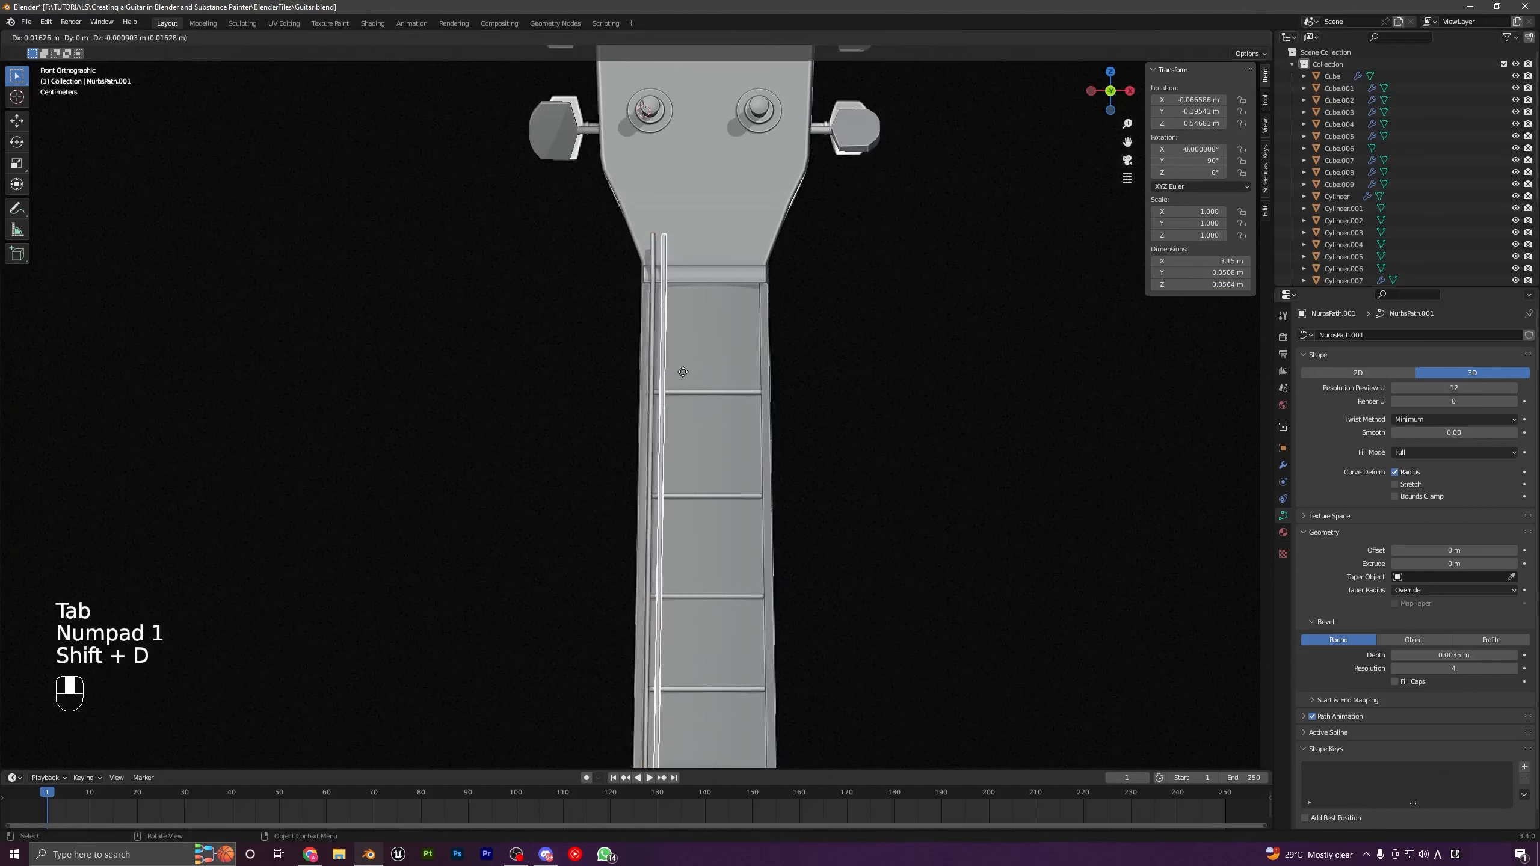
pyautogui.click(704, 371)
pyautogui.scroll(-5, 698, 543)
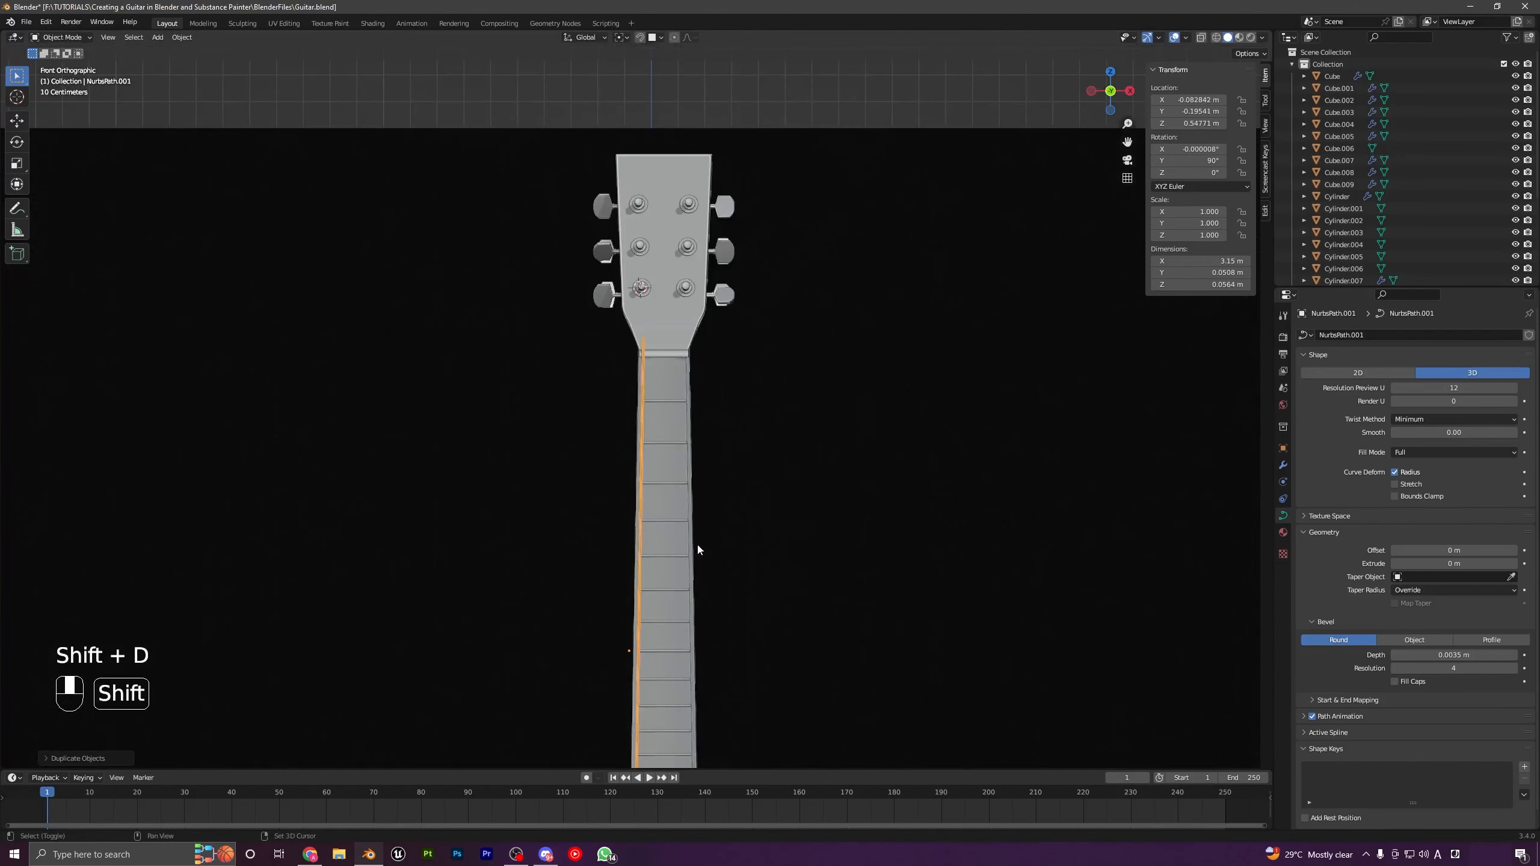
pyautogui.scroll(-5, 698, 549)
pyautogui.press('g')
pyautogui.press('x')
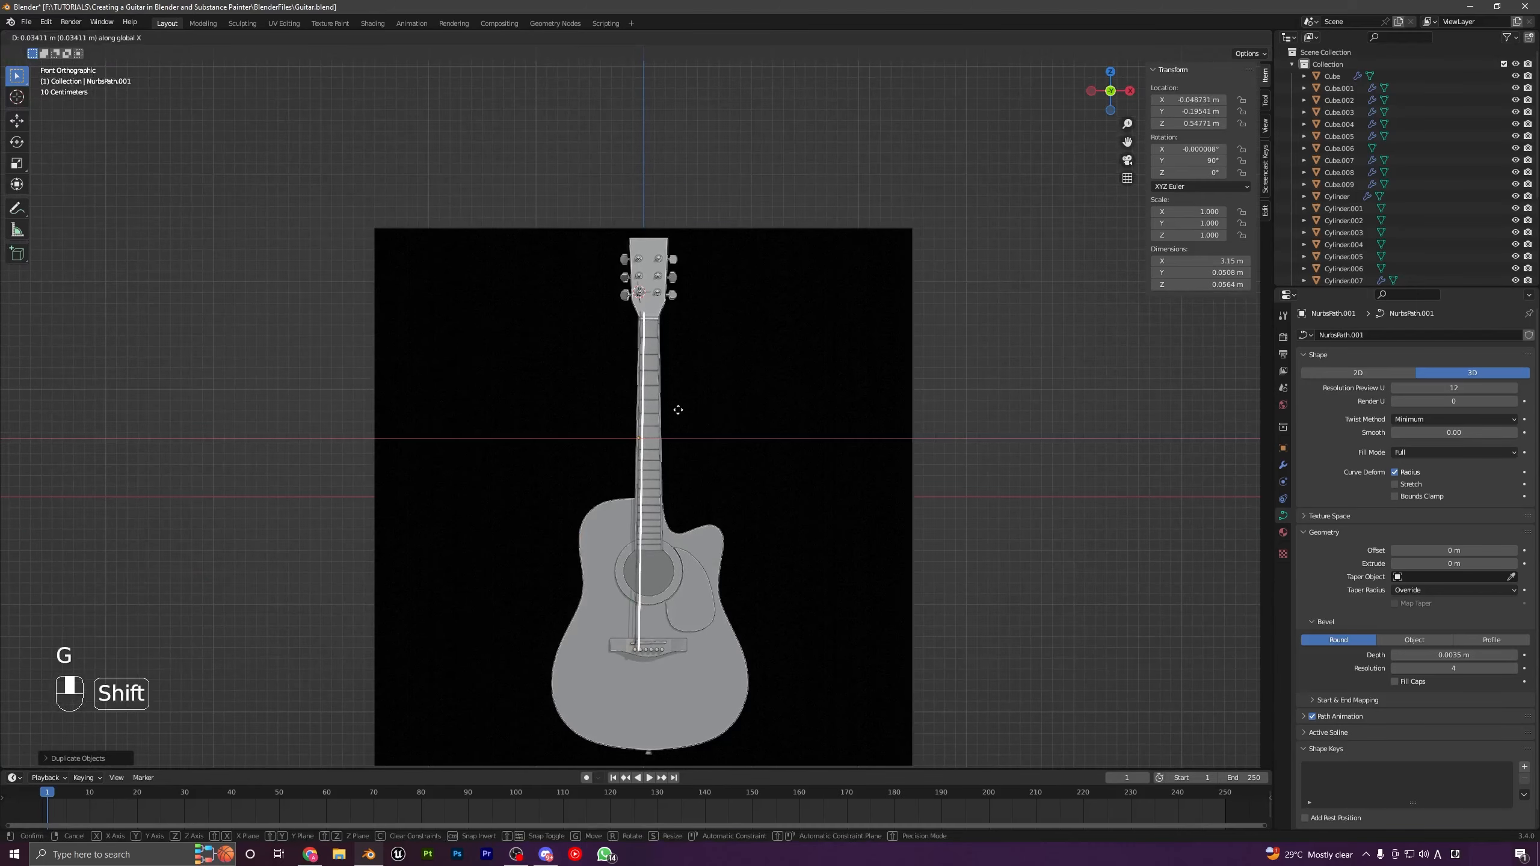
pyautogui.click(673, 415)
# Step: With X-ray on, move the copy's bottom control point onto the second bridge pin, at about local X 1.975 m, Z 0.020 m
pyautogui.click(1202, 37)
pyautogui.scroll(3, 717, 489)
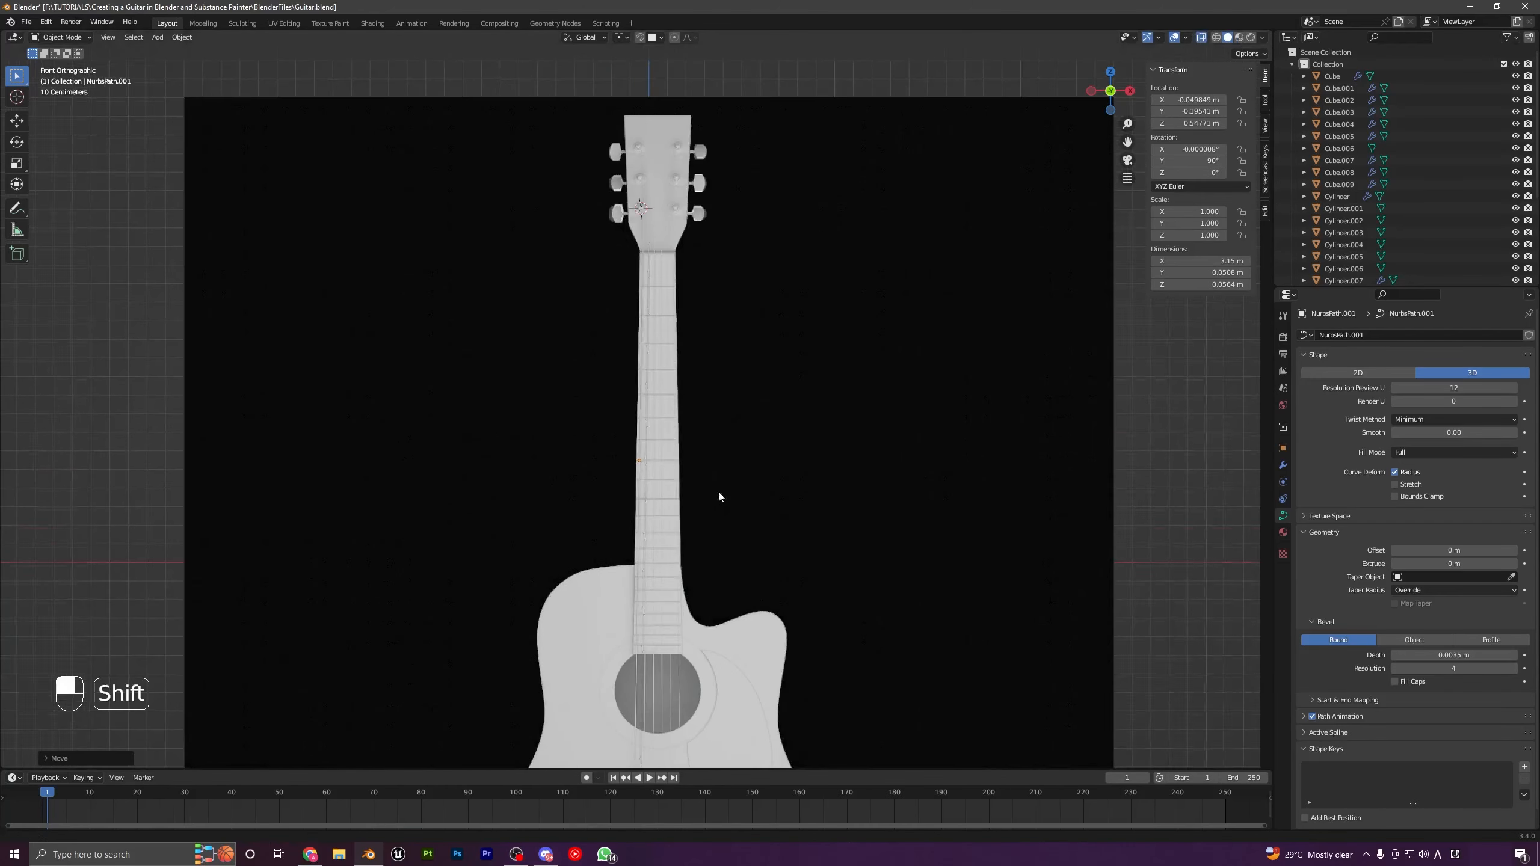
pyautogui.keyDown('shift'); pyautogui.moveTo(717, 489); pyautogui.dragTo(702, 280, button='middle'); pyautogui.keyUp('shift')
pyautogui.press('Tab')
pyautogui.keyDown('shift'); pyautogui.moveTo(625, 668); pyautogui.dragTo(623, 393, button='middle'); pyautogui.keyUp('shift')
pyautogui.scroll(4, 616, 533)
pyautogui.keyDown('shift'); pyautogui.moveTo(617, 533); pyautogui.dragTo(634, 752, button='middle'); pyautogui.keyUp('shift')
pyautogui.scroll(4, 634, 753)
pyautogui.keyDown('shift'); pyautogui.moveTo(634, 753); pyautogui.dragTo(624, 395, button='middle'); pyautogui.keyUp('shift')
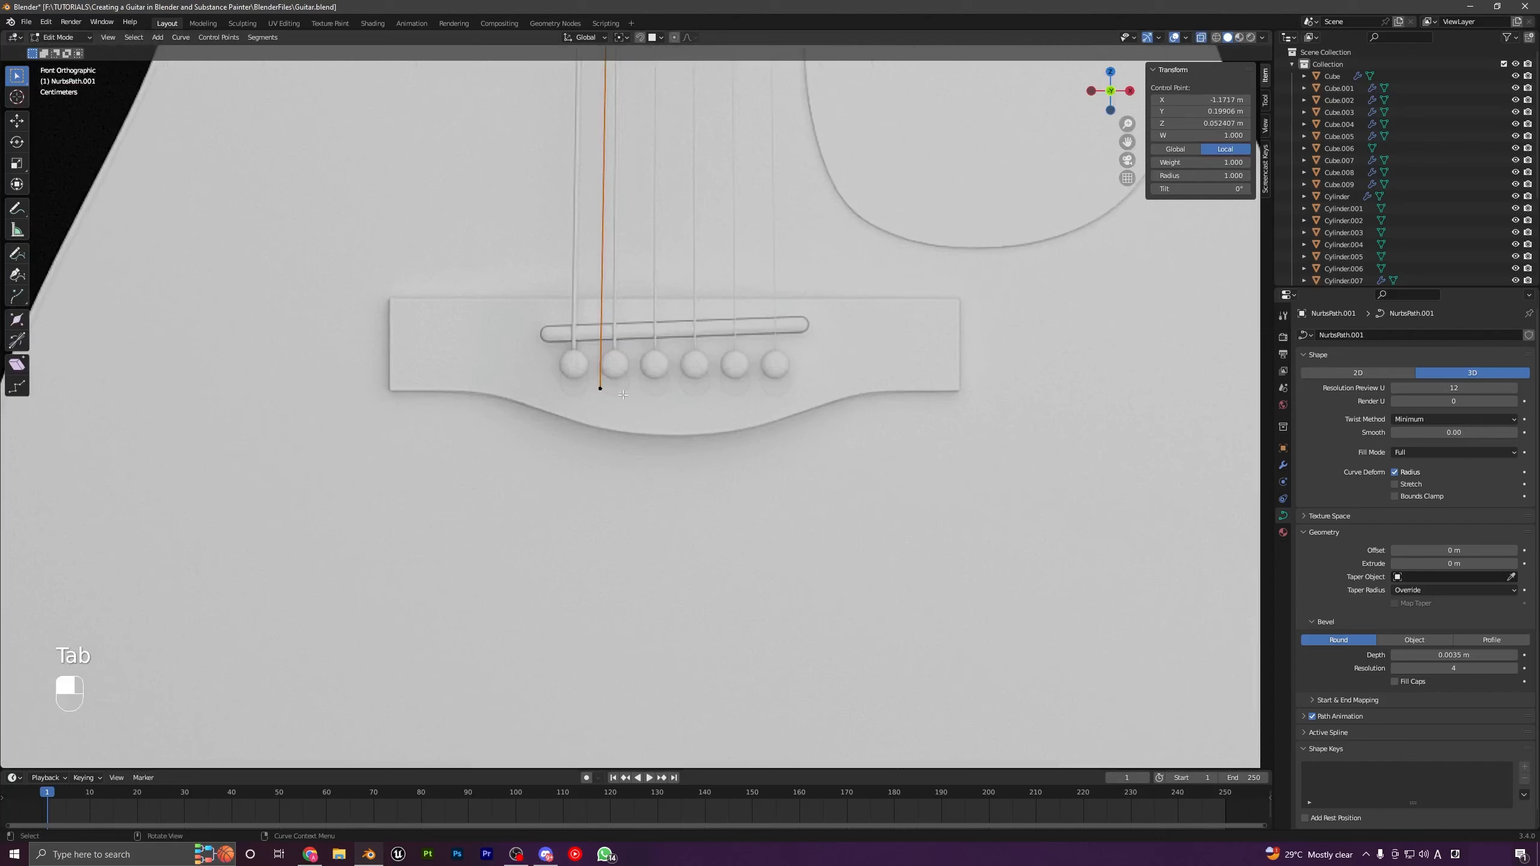
pyautogui.press('g')
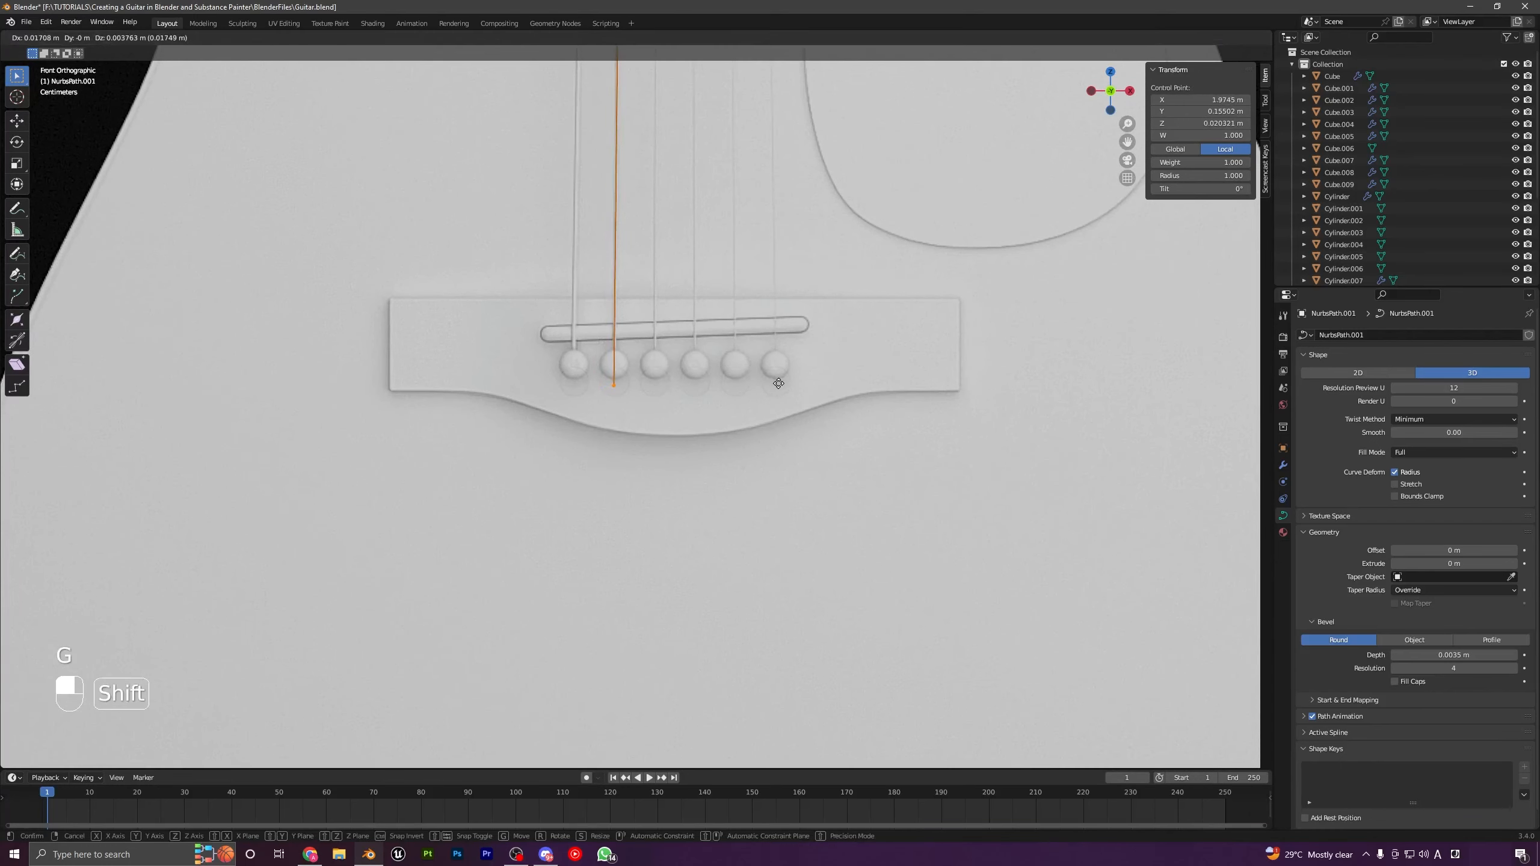
pyautogui.click(778, 383)
# Step: Move the second string's group of upper control points onto the second reference string at the nut
pyautogui.scroll(-5, 778, 383)
pyautogui.keyDown('shift'); pyautogui.moveTo(660, 71); pyautogui.dragTo(619, 452, button='middle'); pyautogui.keyUp('shift')
pyautogui.scroll(4, 642, 516)
pyautogui.keyDown('shift'); pyautogui.click(550, 373); pyautogui.keyUp('shift')
pyautogui.press('g')
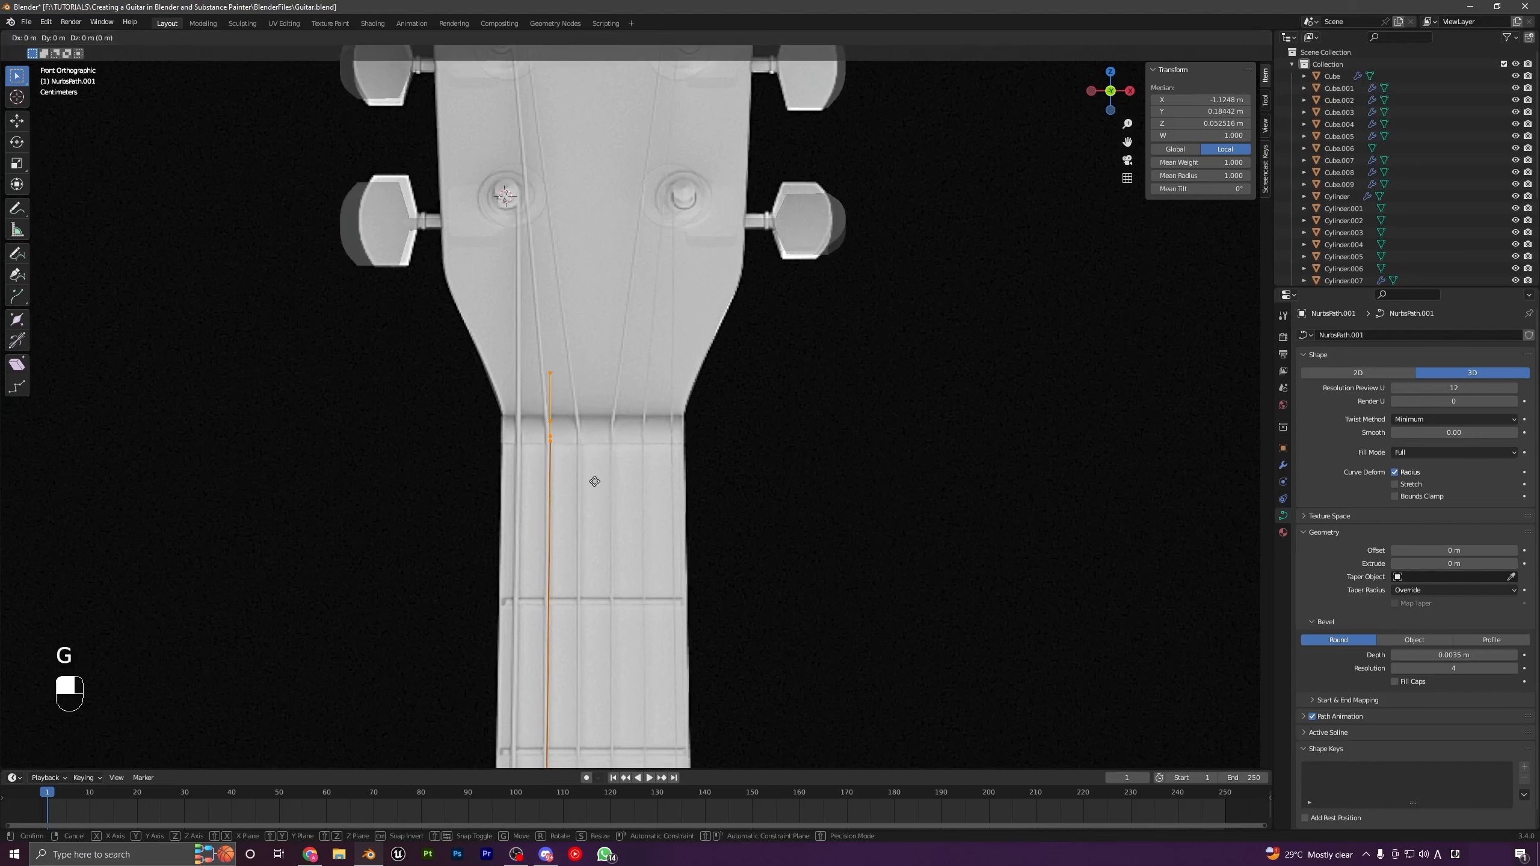
pyautogui.click(573, 474)
# Step: Angle the second string's end along its headstock reference, with the end point at about local Z 0.045 m and the nut point at 0.050 m
pyautogui.click(549, 373)
pyautogui.press('g')
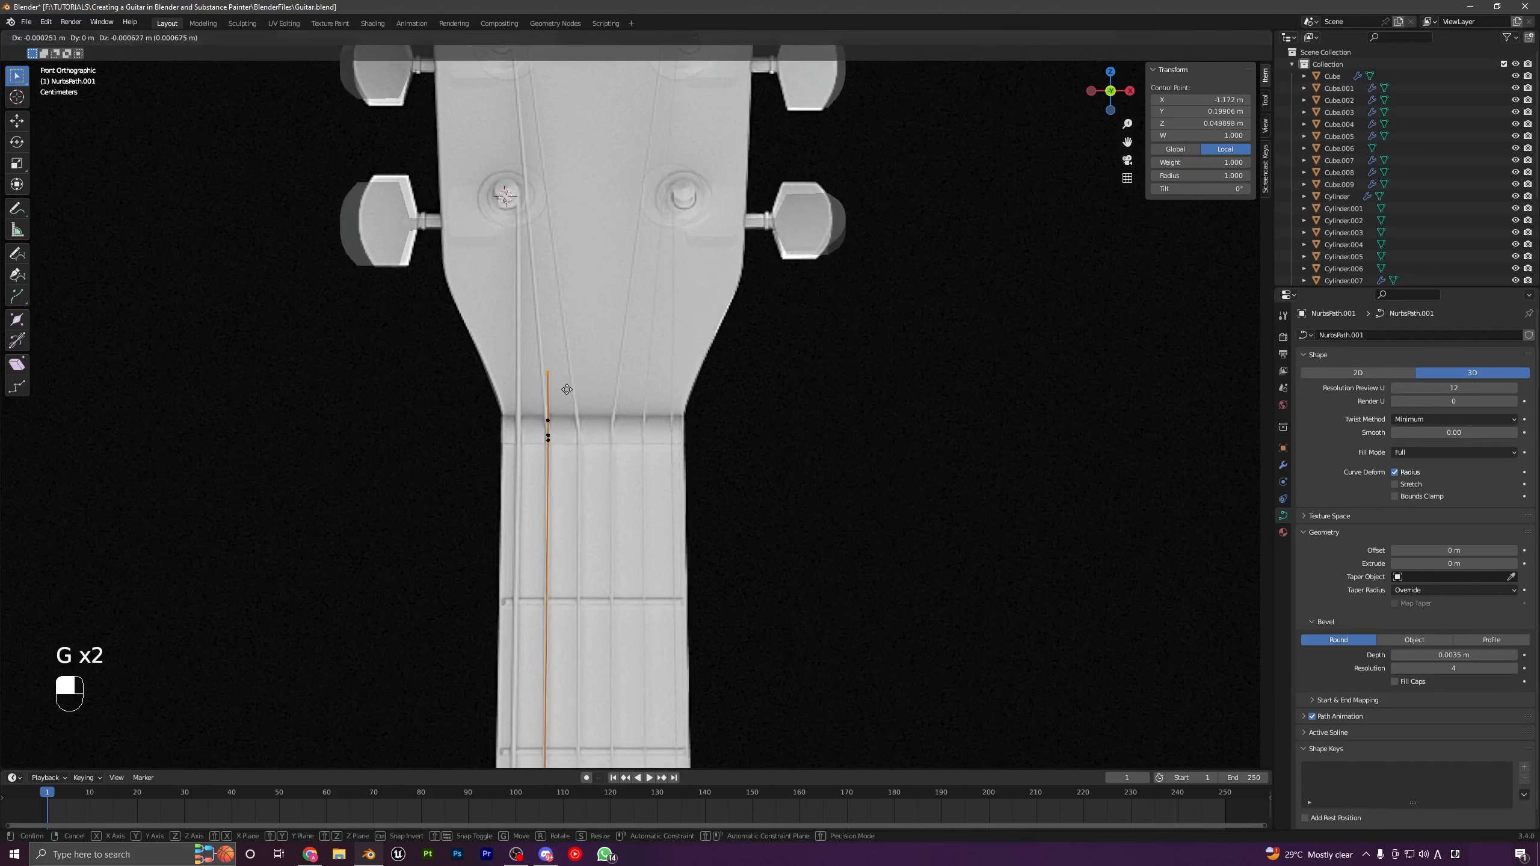
pyautogui.click(522, 387)
pyautogui.press('Tab')
pyautogui.press('Tab')
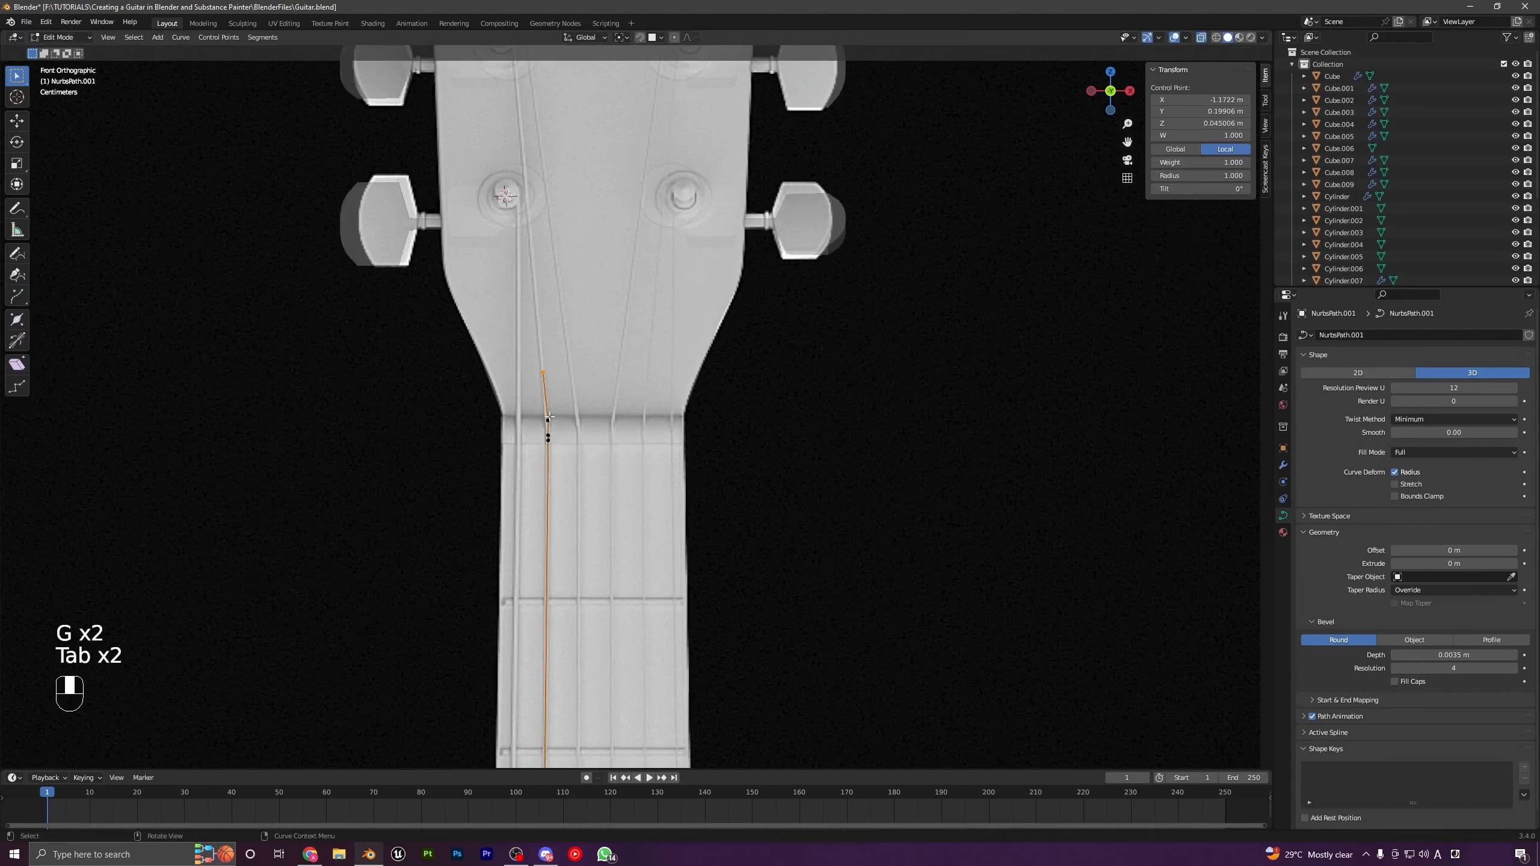
pyautogui.press('g')
pyautogui.click(561, 435)
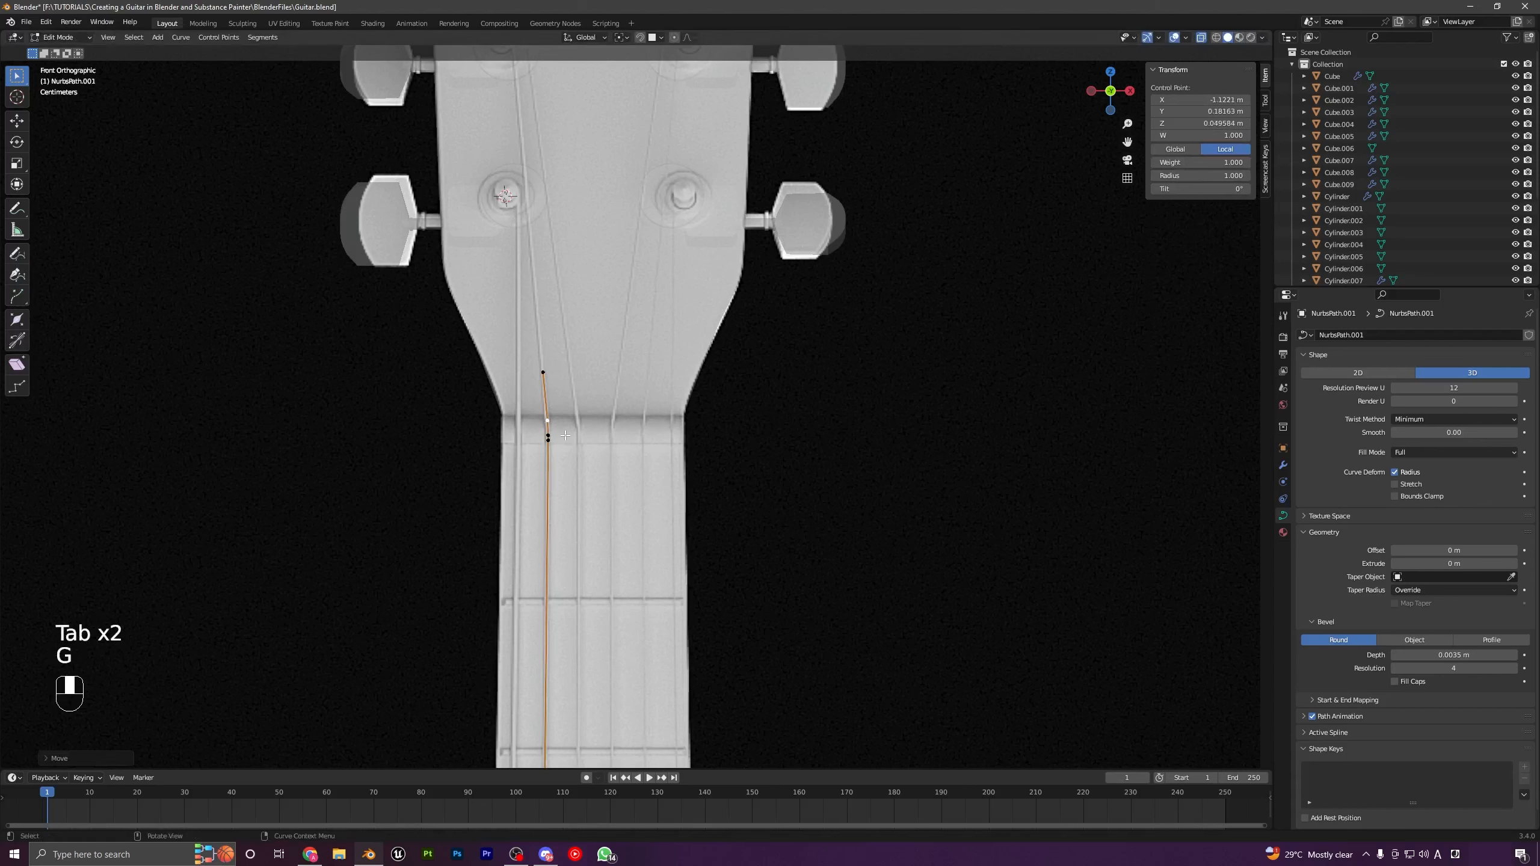
# Step: Return to Object Mode and set the second string's bevel depth to 0.003 m
pyautogui.press('Tab')
pyautogui.press('Tab')
pyautogui.press('Tab')
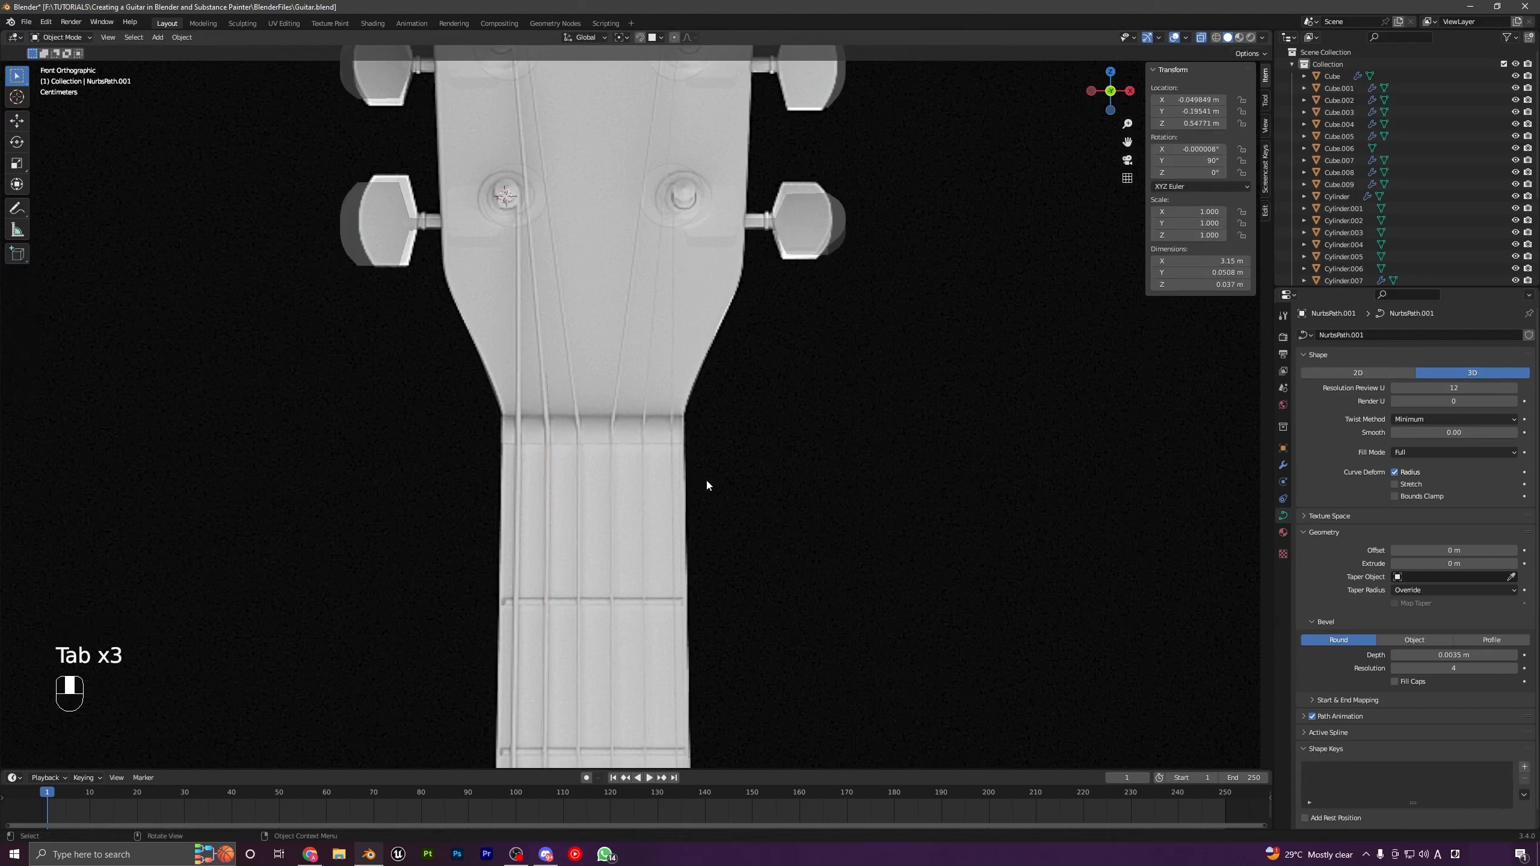
pyautogui.click(1454, 654)
pyautogui.write('0.00')
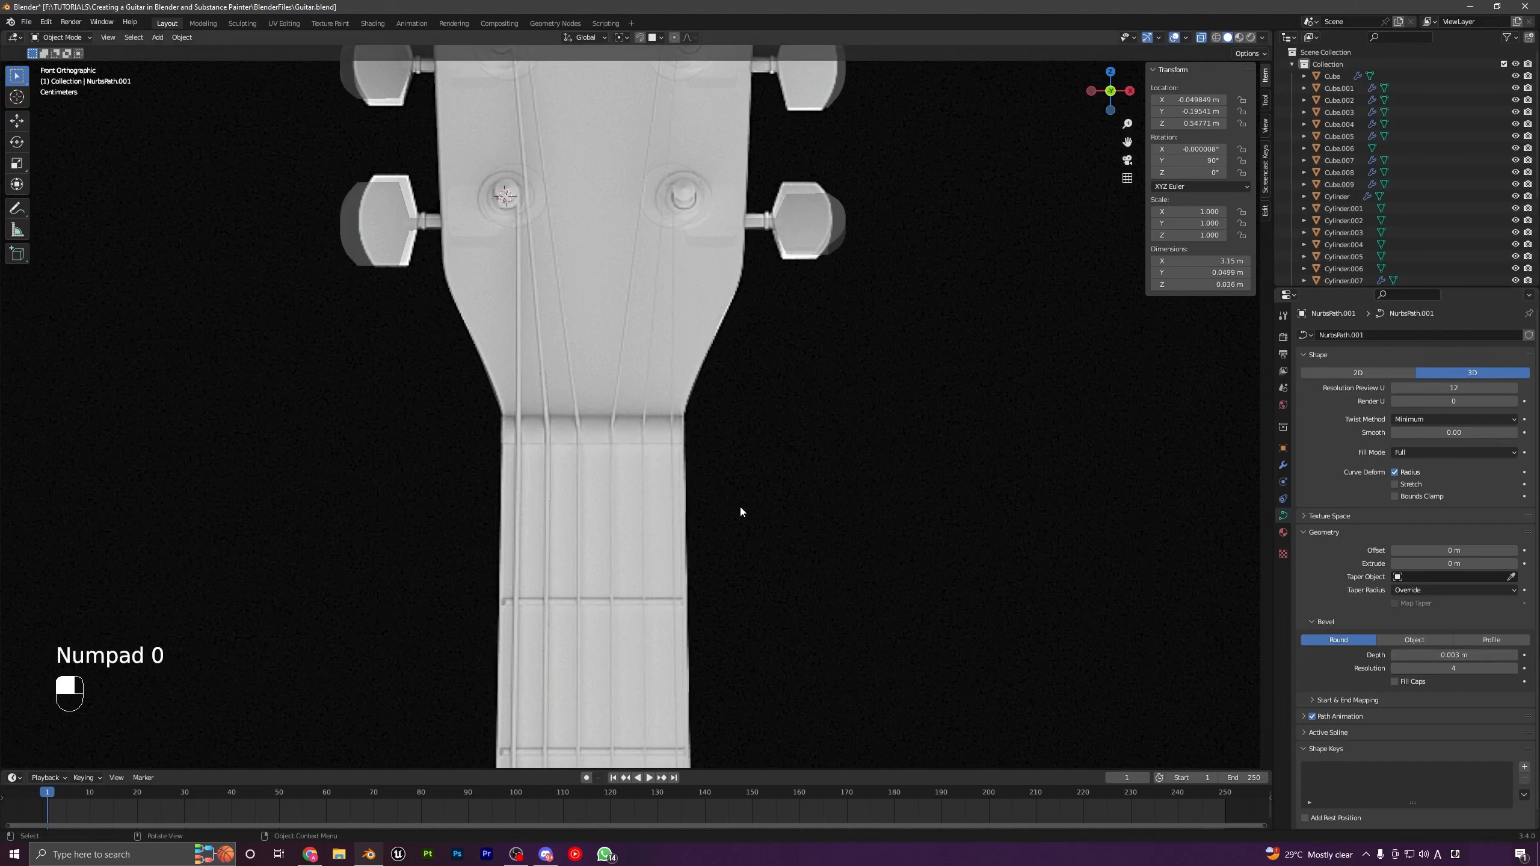
# Step: Duplicate the second string and move the copy along X toward the third reference string
pyautogui.scroll(-4, 739, 504)
pyautogui.hotkey('shift', 'd')
pyautogui.press('x')
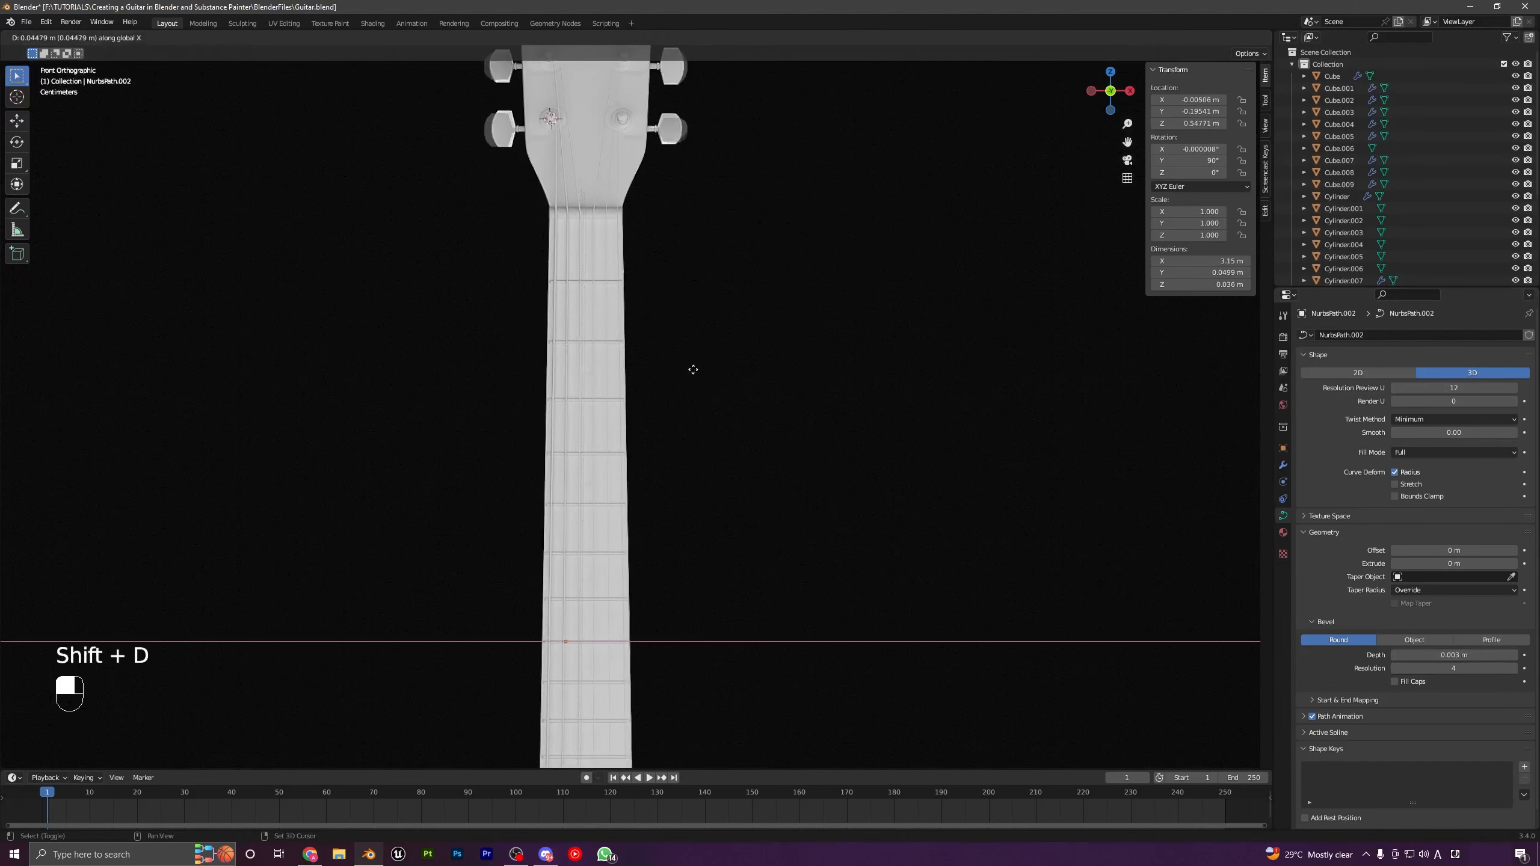
pyautogui.click(643, 366)
# Step: Move the third string's bottom control point along X onto the third bridge pin, at about local Z 0.037 m
pyautogui.press('Tab')
pyautogui.keyDown('shift'); pyautogui.scroll(-8, 715, 495); pyautogui.keyUp('shift')
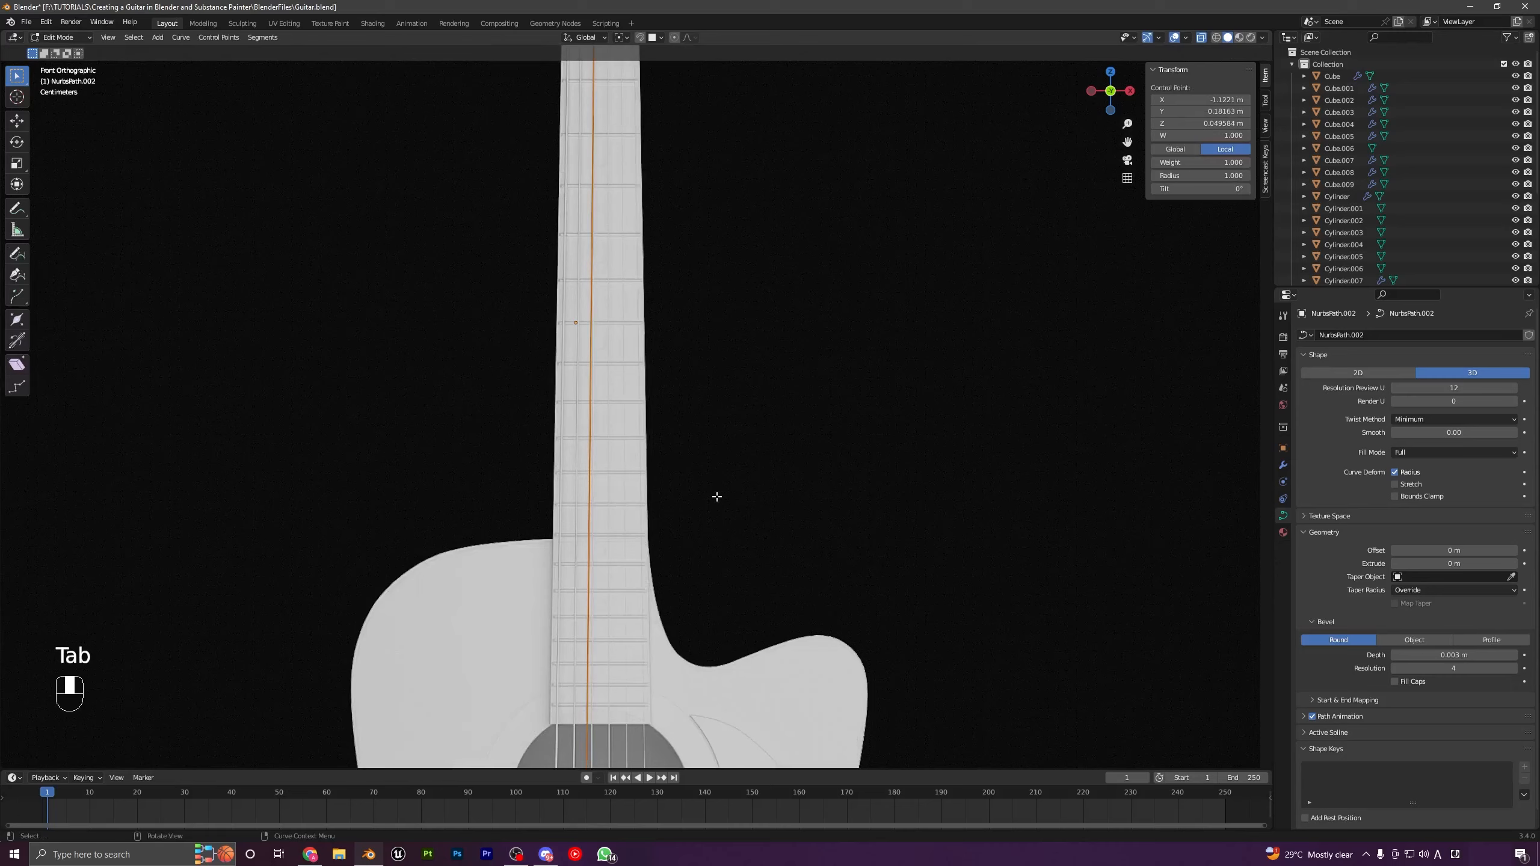
pyautogui.scroll(3, 598, 415)
pyautogui.press('g')
pyautogui.press('x')
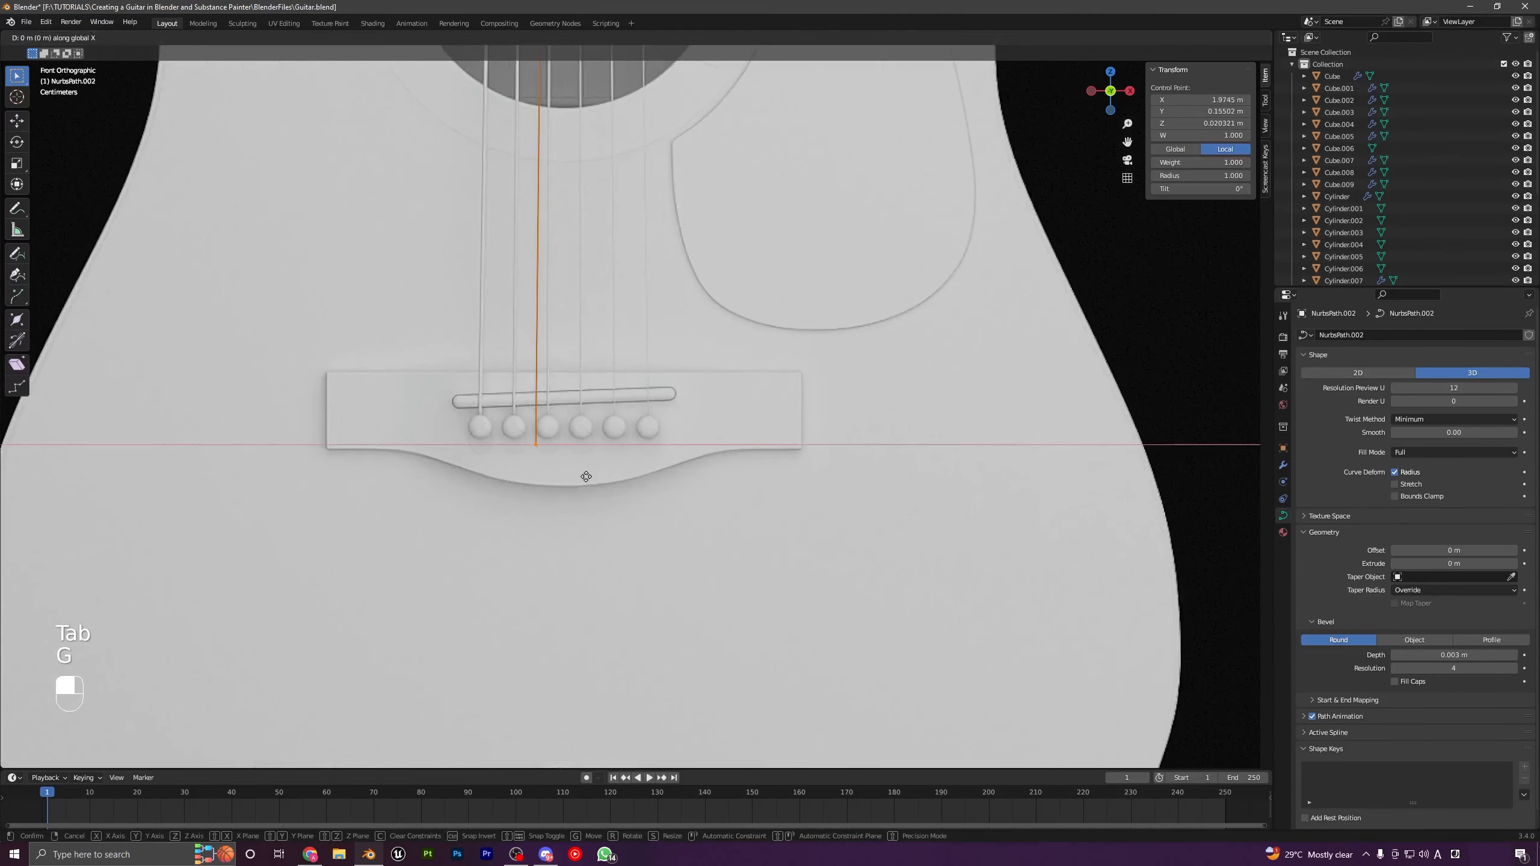
pyautogui.click(697, 520)
# Step: Move the third string's nut-end control points about 0.0016 m in the negative X direction onto the third reference string at the nut
pyautogui.keyDown('shift'); pyautogui.scroll(15, 563, 335); pyautogui.keyUp('shift')
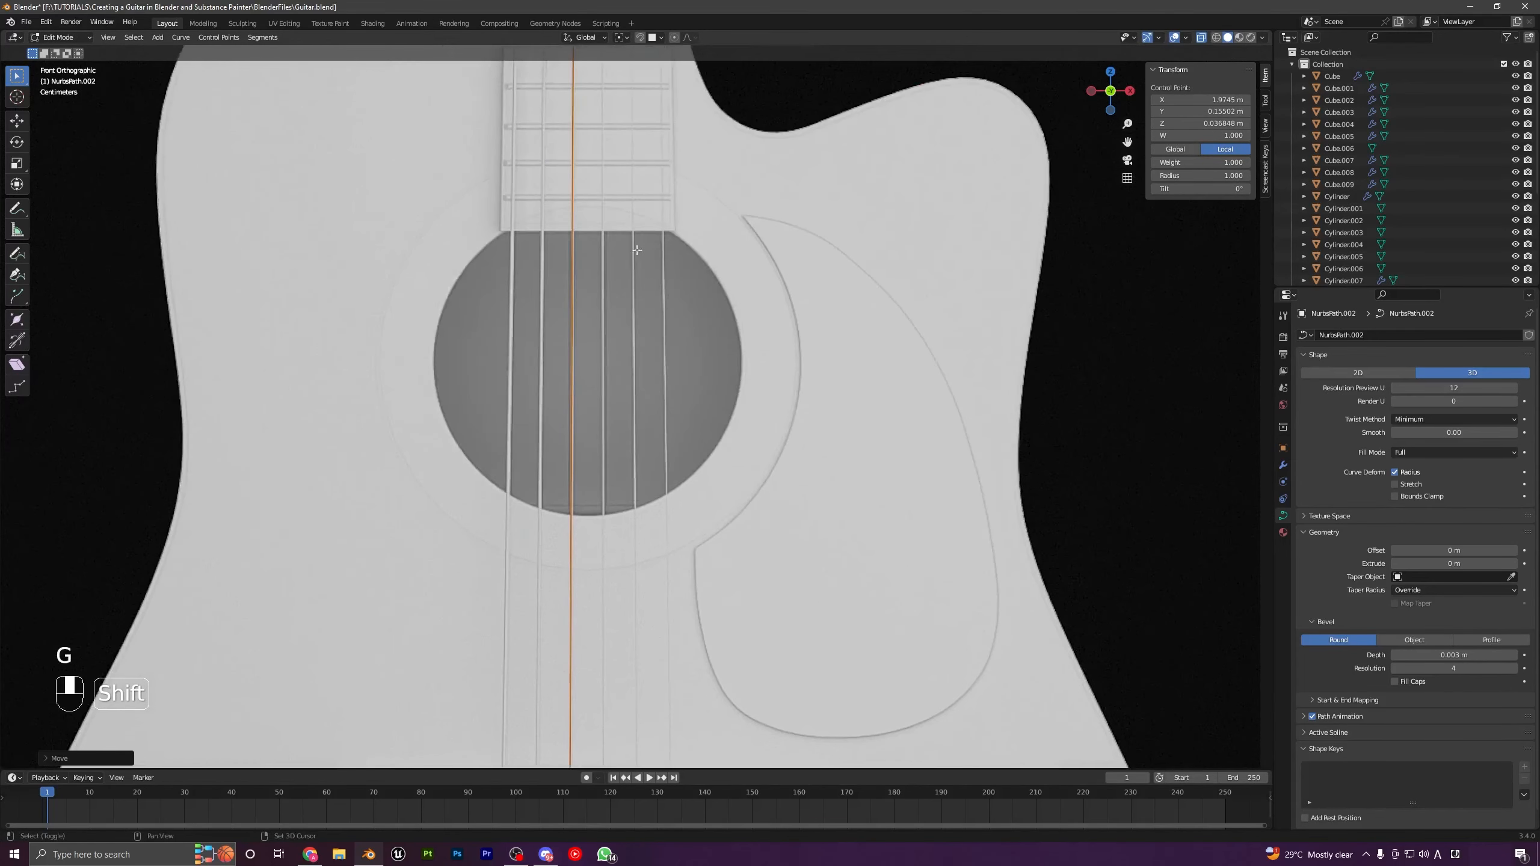
pyautogui.keyDown('shift'); pyautogui.scroll(8, 562, 335); pyautogui.keyUp('shift')
pyautogui.scroll(4, 547, 582)
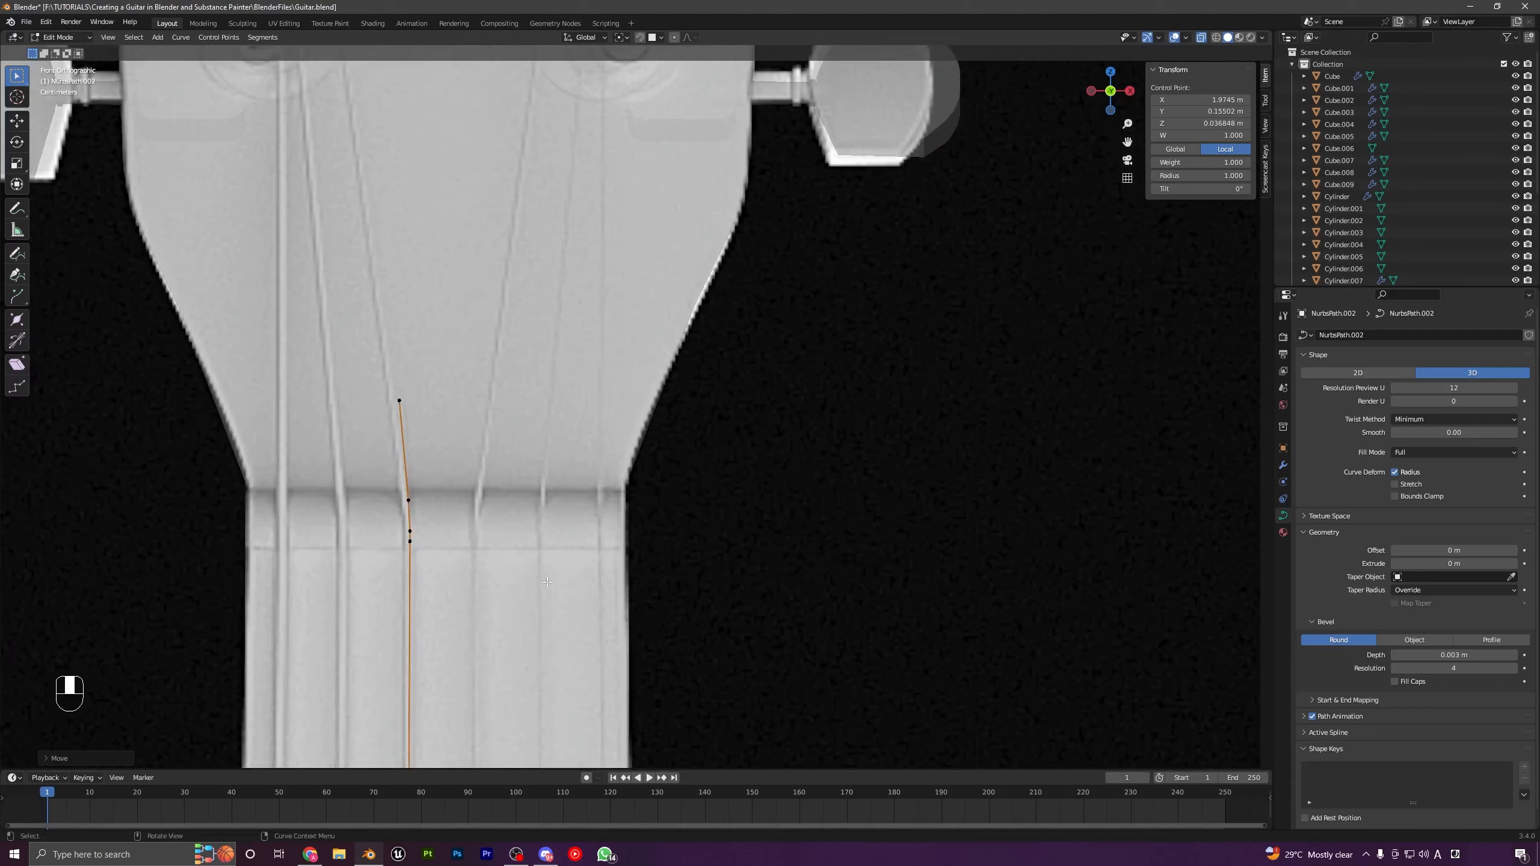
pyautogui.moveTo(400, 401); pyautogui.dragTo(430, 570)
pyautogui.press('g')
pyautogui.press('x')
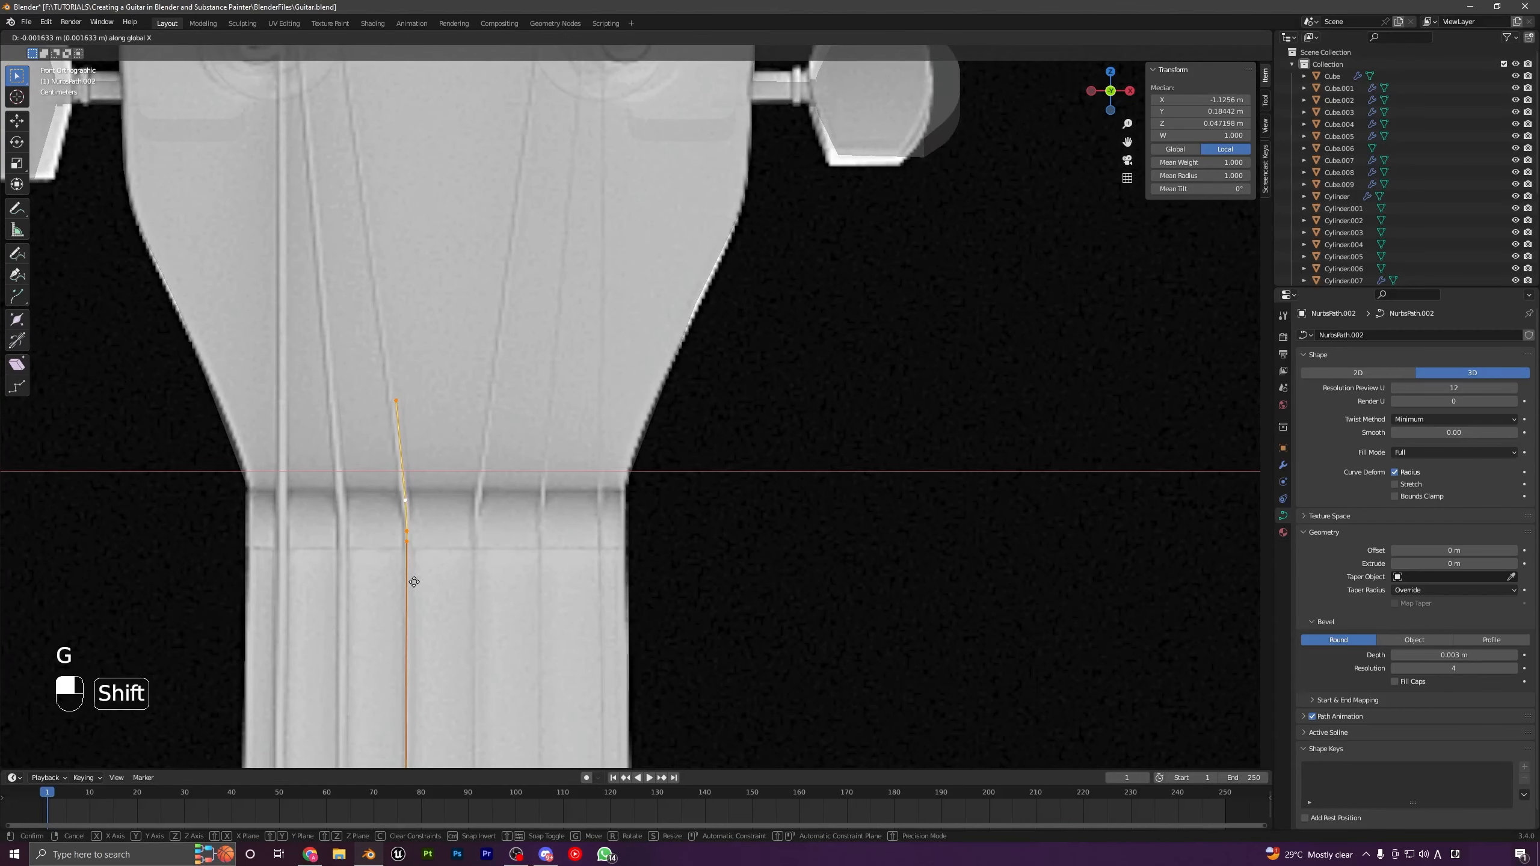
pyautogui.click(409, 580)
# Step: Shift the third string's end point along X to about local Z 0.042 m to follow its headstock reference, and return to Object Mode
pyautogui.click(395, 403)
pyautogui.press('g')
pyautogui.press('x')
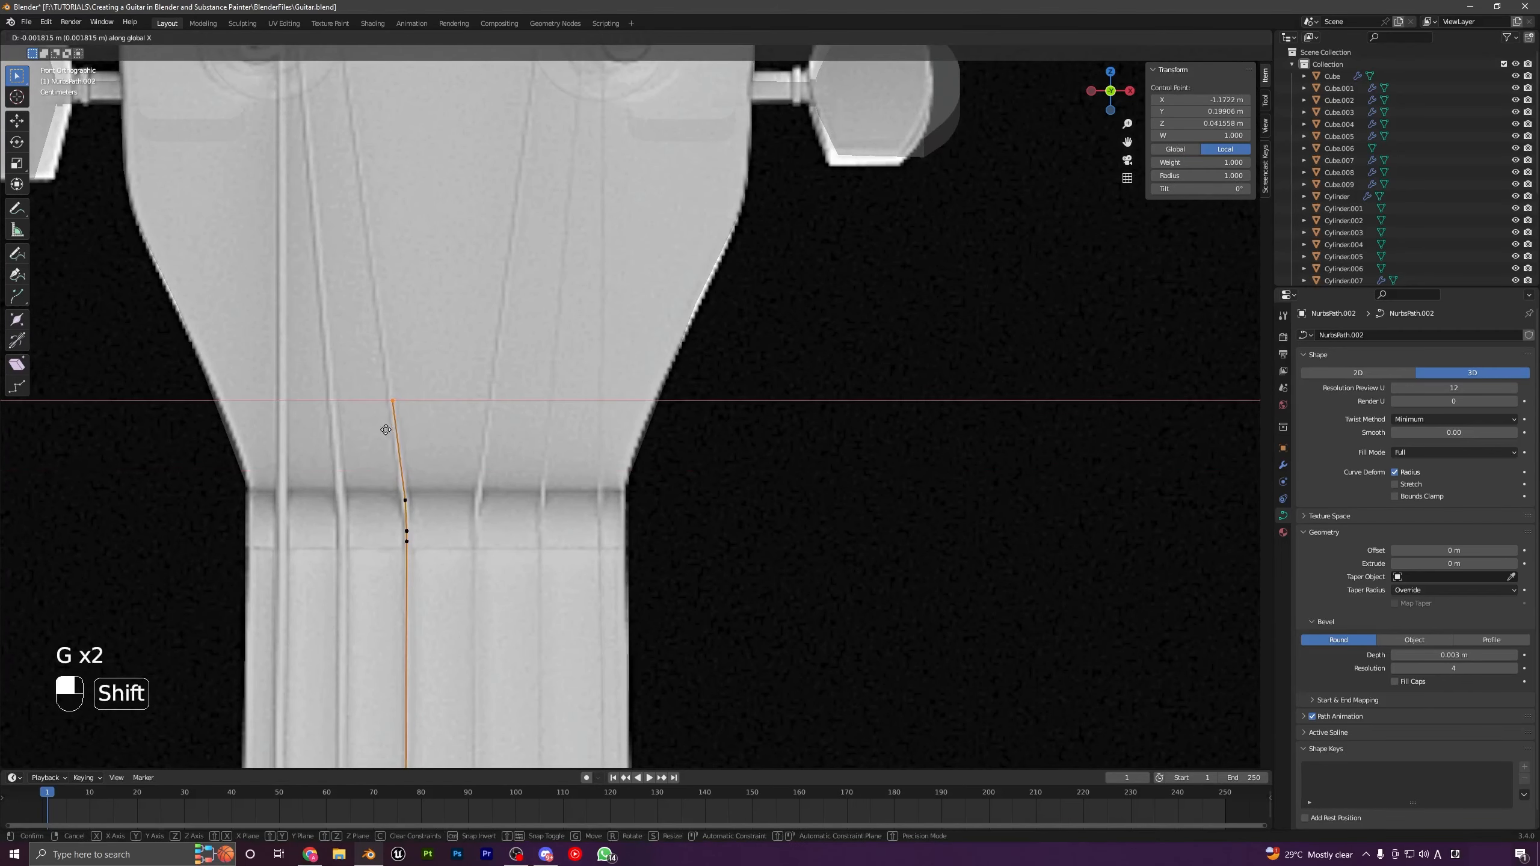
pyautogui.click(386, 430)
pyautogui.scroll(-4, 389, 432)
pyautogui.keyDown('shift'); pyautogui.moveTo(484, 507); pyautogui.dragTo(561, 461, button='middle'); pyautogui.keyUp('shift')
pyautogui.press('Tab')
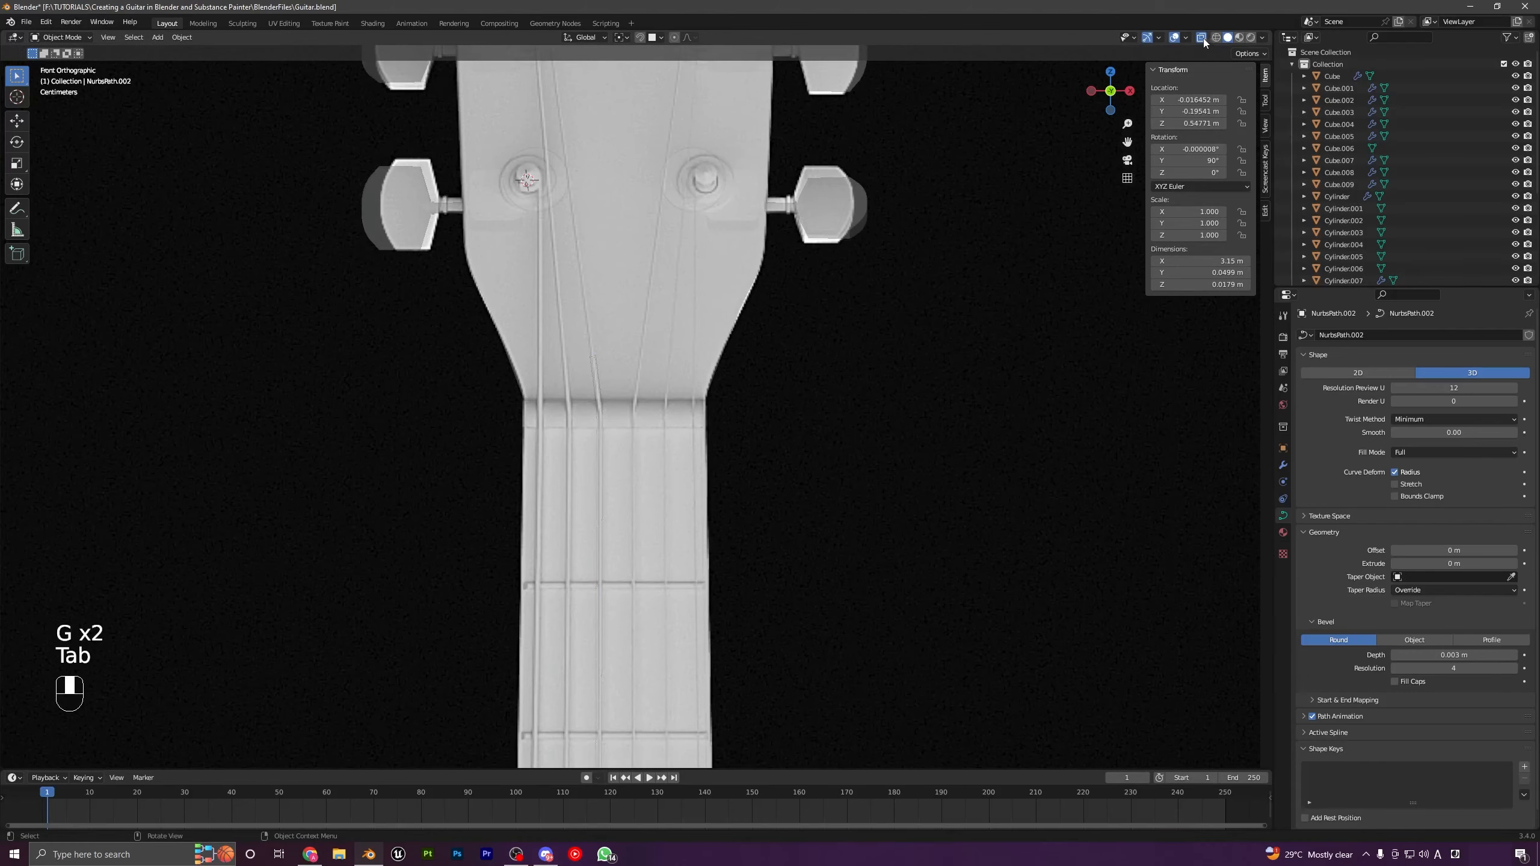
# Step: Duplicate the third string and move the copy along X onto the fourth reference string, at about X 0.019 m
pyautogui.scroll(-4, 703, 437)
pyautogui.moveTo(703, 436); pyautogui.dragTo(955, 576, button='middle')
pyautogui.press('a')
pyautogui.press('a')
pyautogui.click(525, 348)
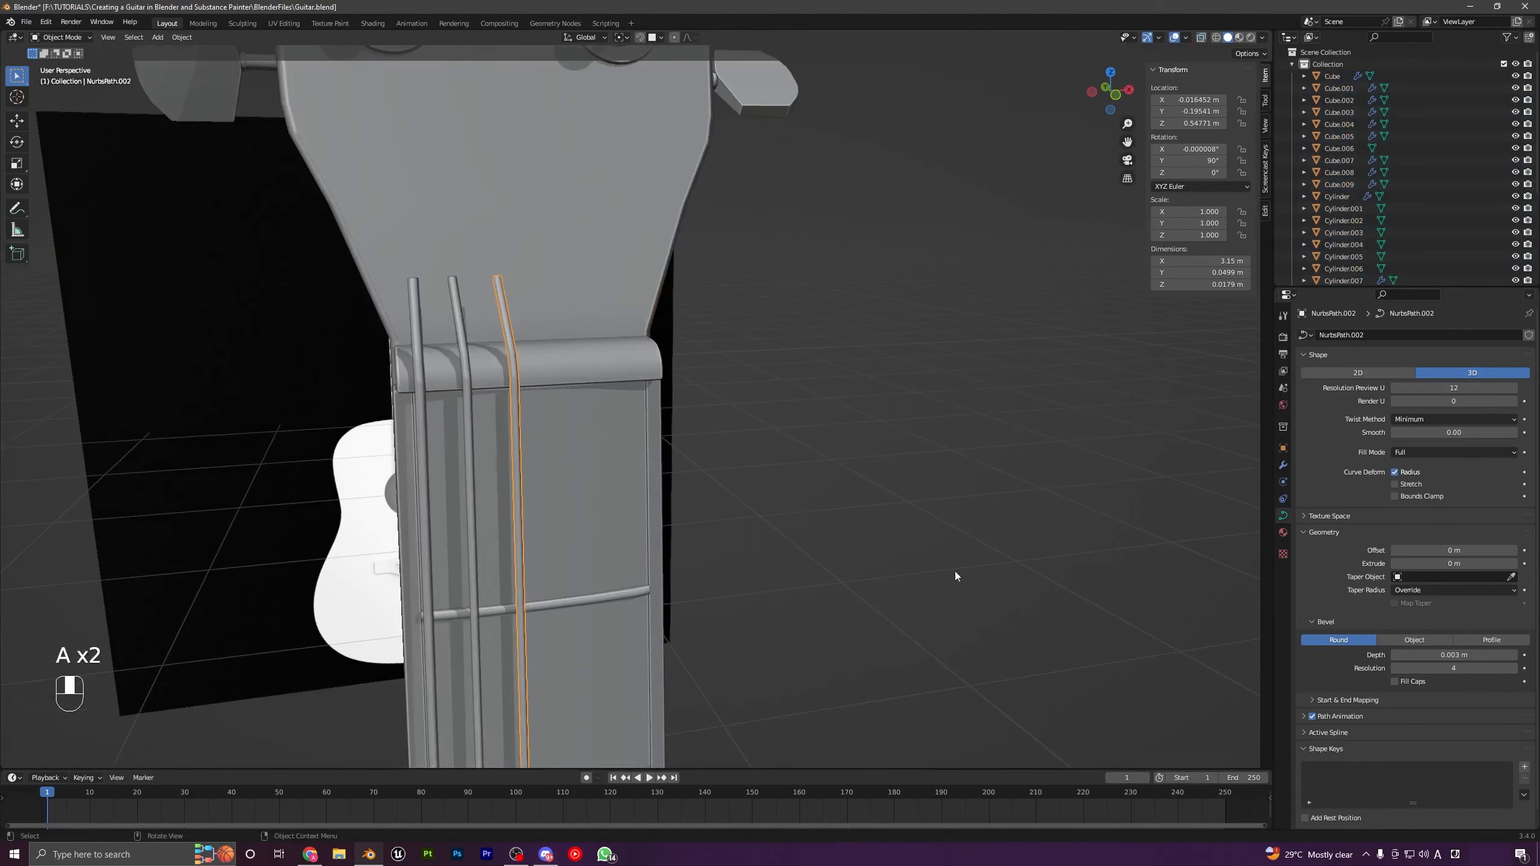
pyautogui.click(464, 363)
pyautogui.press('KP_1')
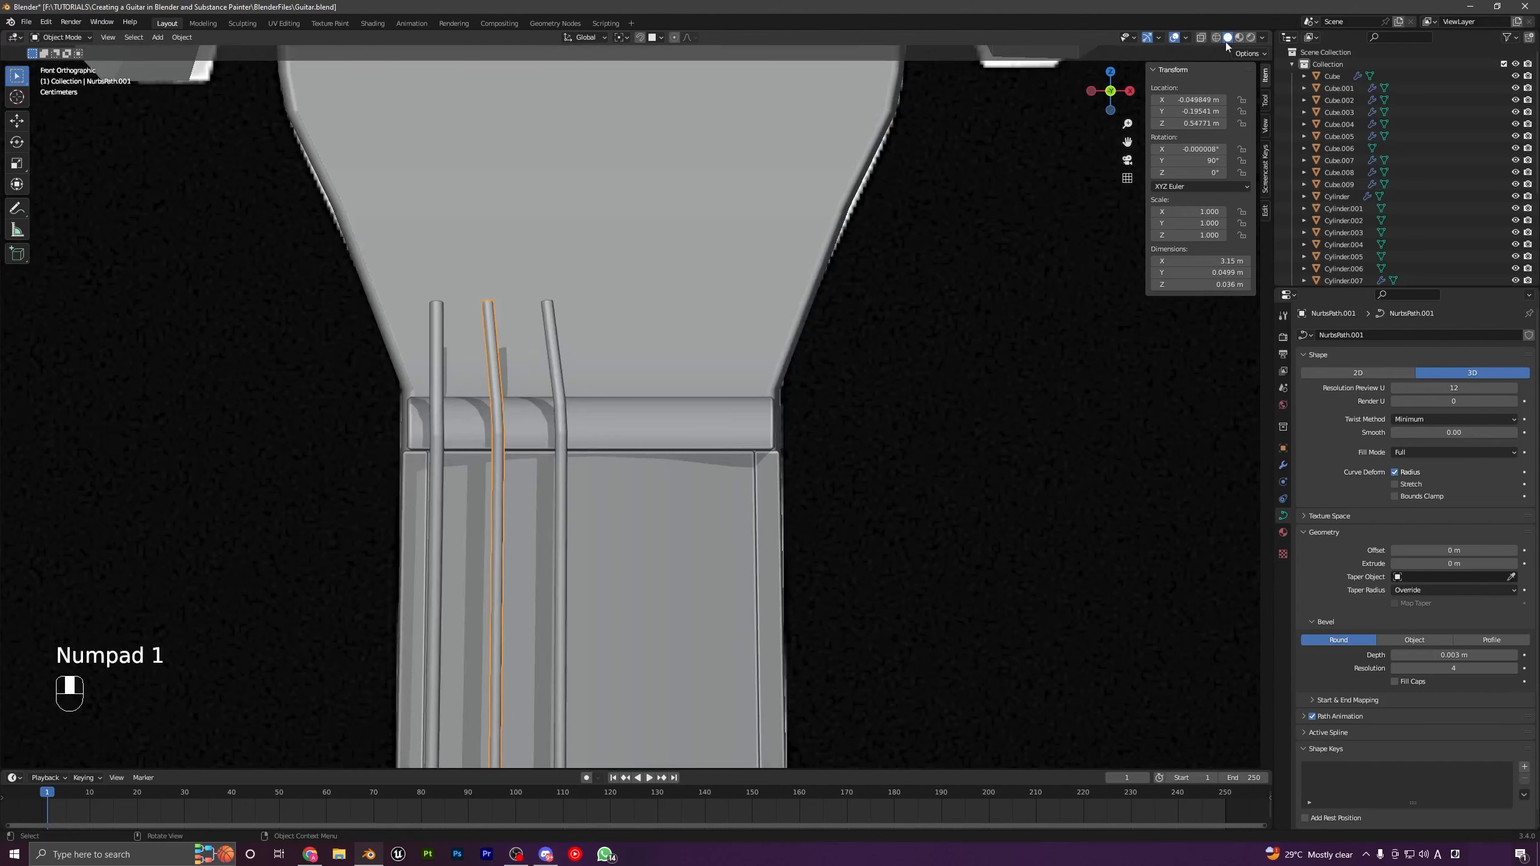
pyautogui.click(1201, 38)
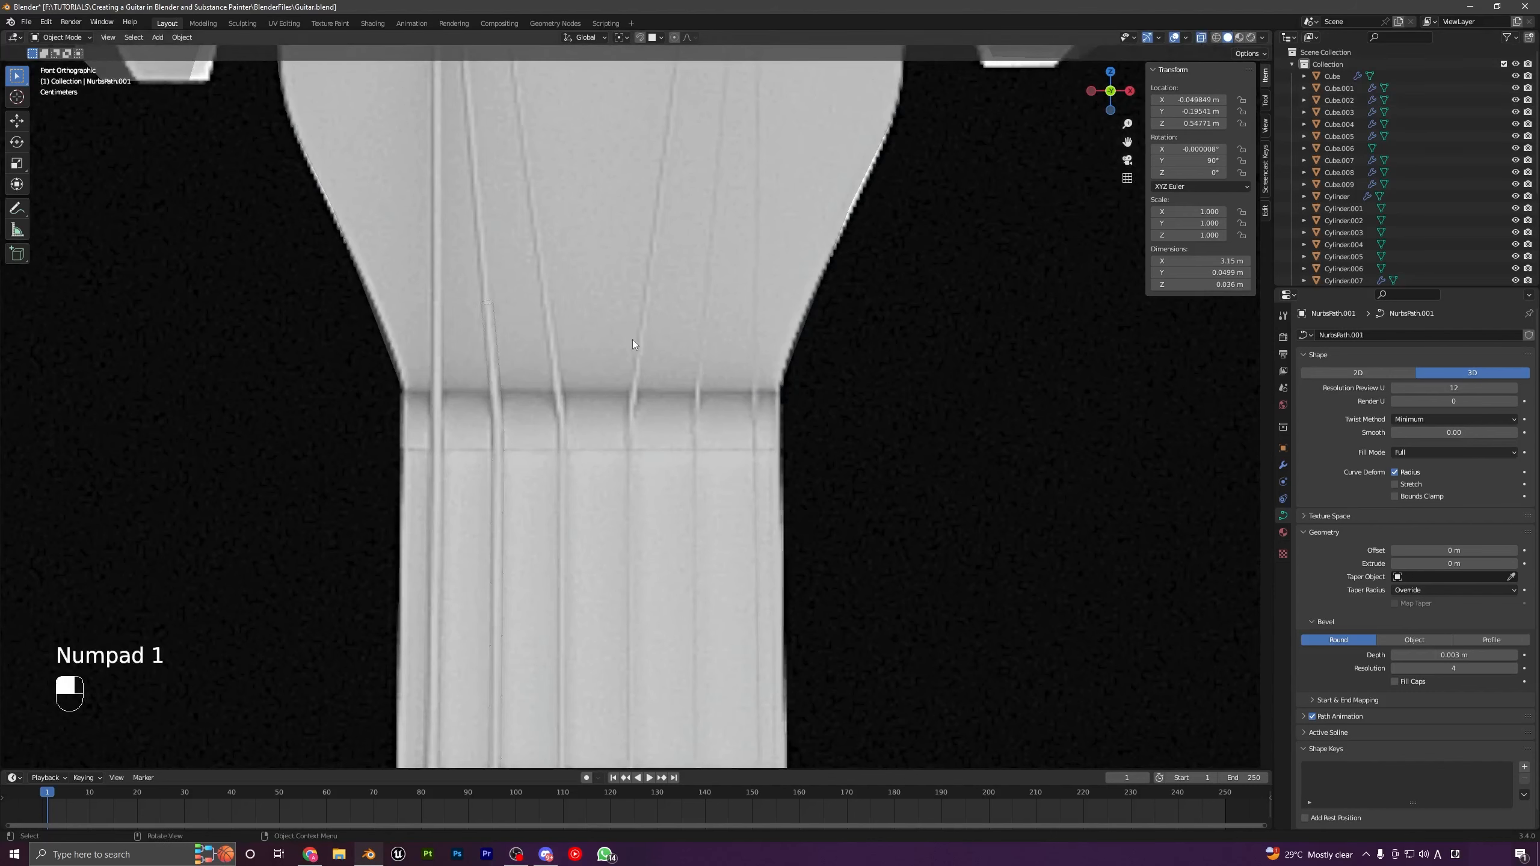
pyautogui.hotkey('shift', 'd')
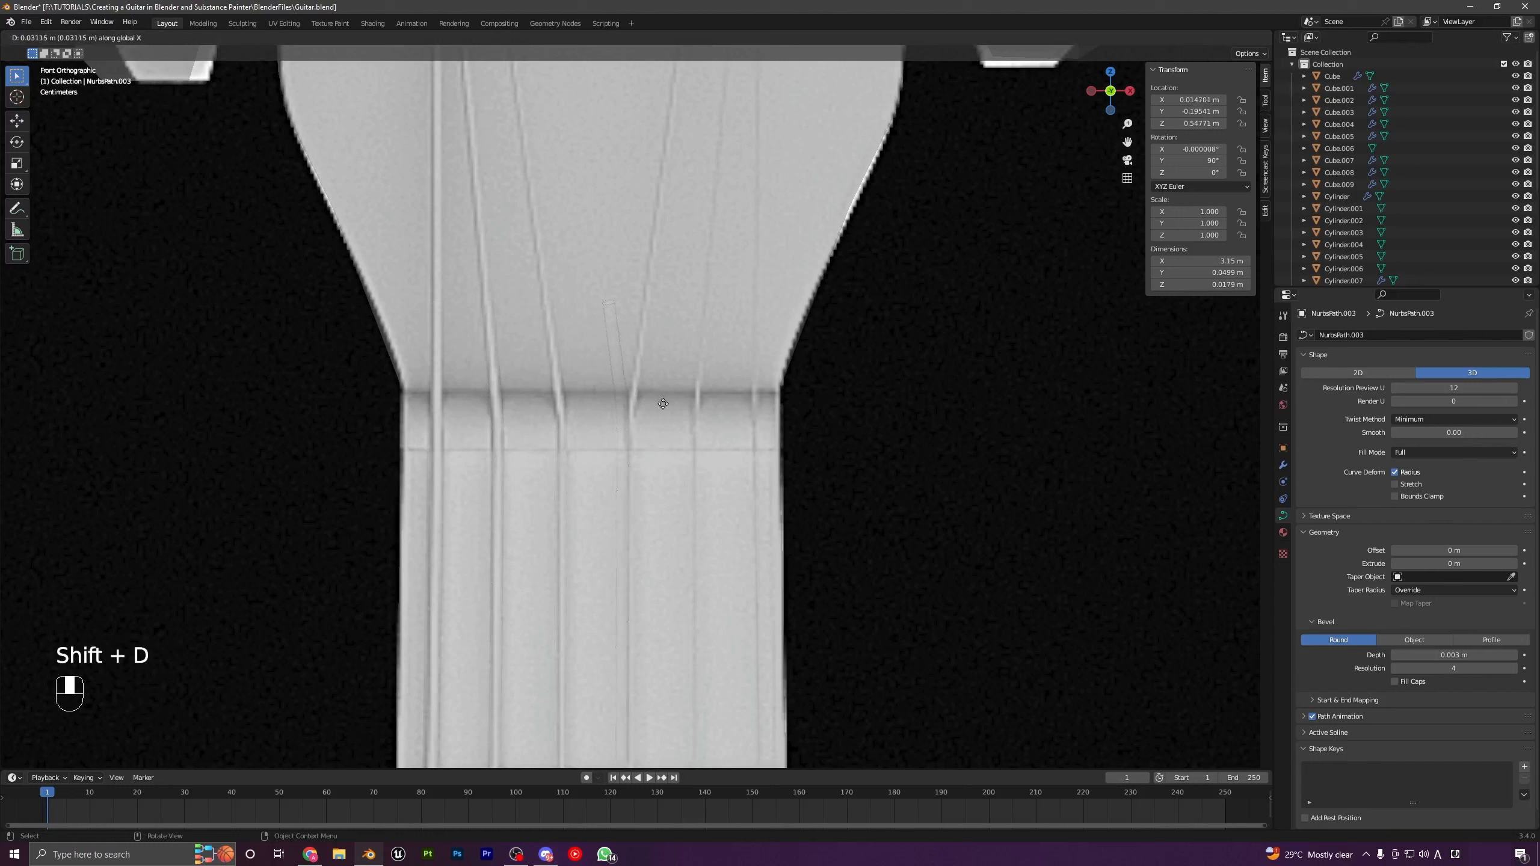
pyautogui.click(655, 412)
pyautogui.scroll(-3, 732, 490)
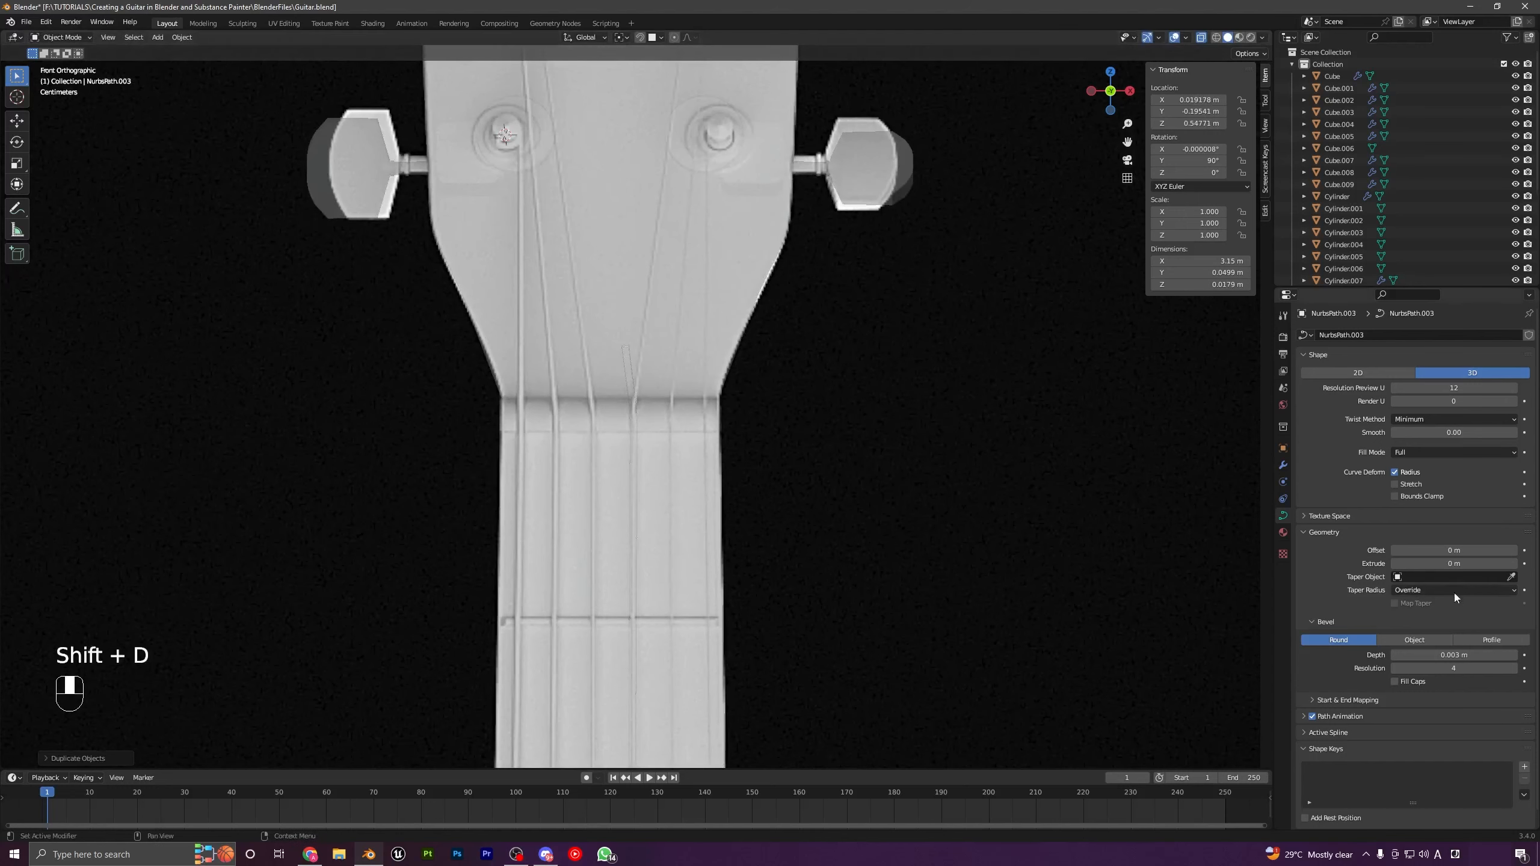
# Step: Set the fourth string's bevel depth to 0.0025 m
pyautogui.click(1462, 653)
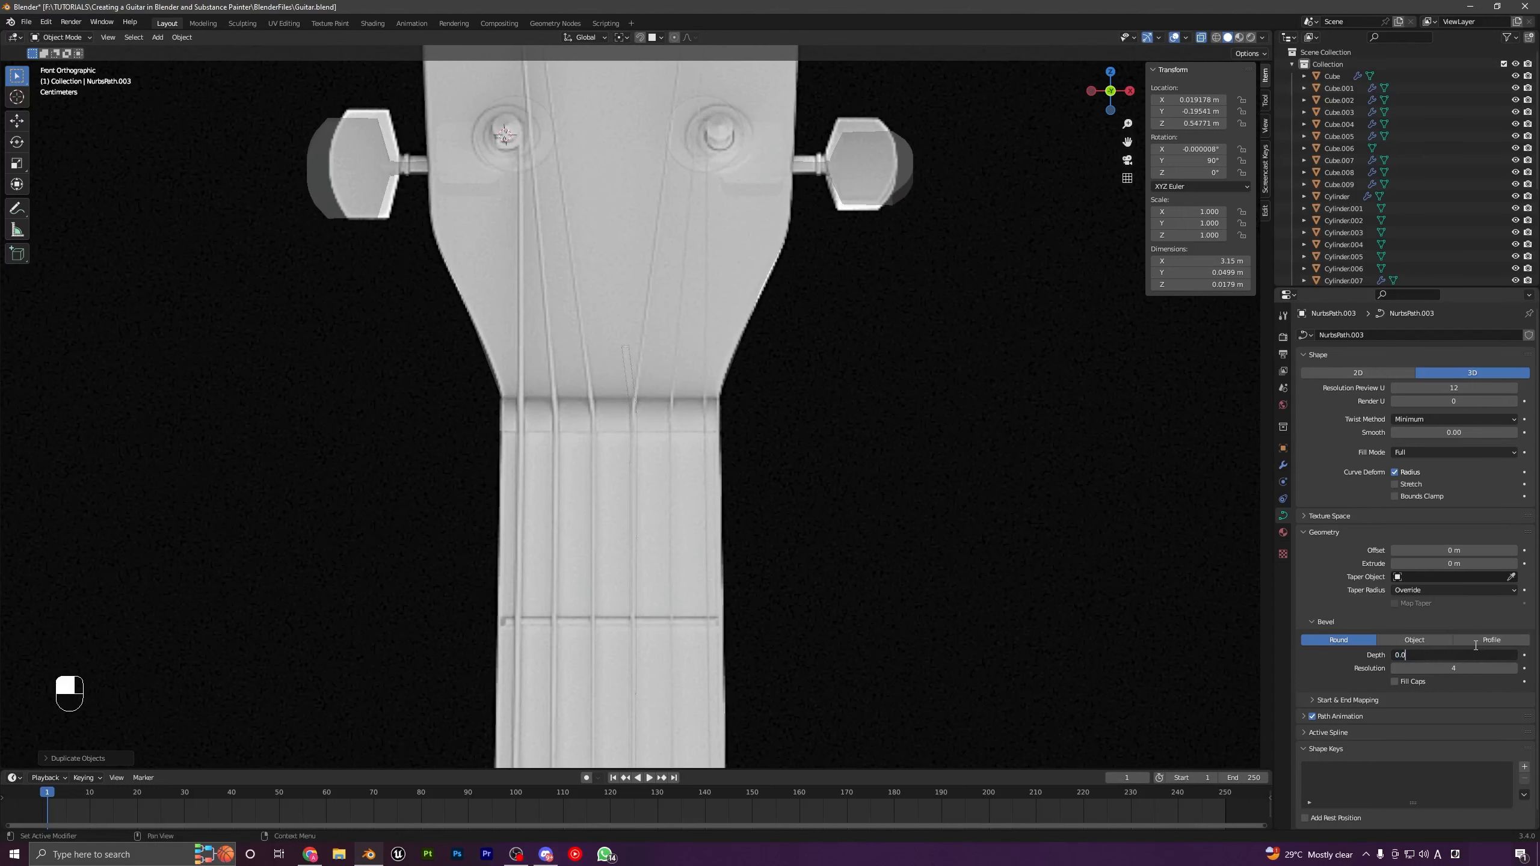
pyautogui.write('0.0025')
pyautogui.press('Return')
# Step: Move the fourth string's bottom control point along X onto the fourth bridge pin, at about local Z 0.052 m
pyautogui.keyDown('shift'); pyautogui.scroll(-10, 815, 568); pyautogui.keyUp('shift')
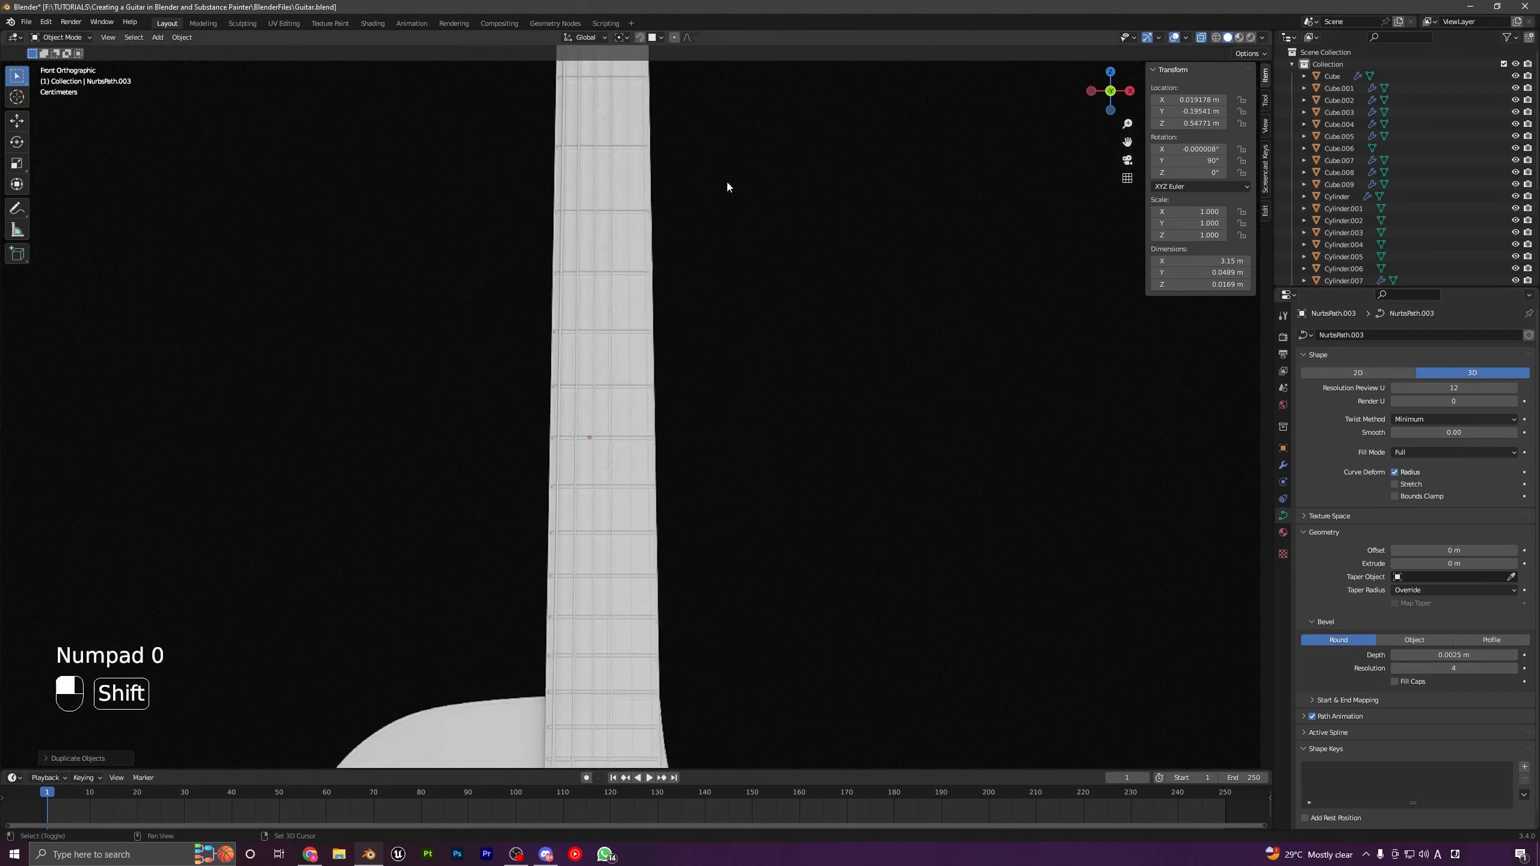
pyautogui.press('Tab')
pyautogui.keyDown('shift'); pyautogui.scroll(-8, 726, 398); pyautogui.keyUp('shift')
pyautogui.scroll(2, 641, 664)
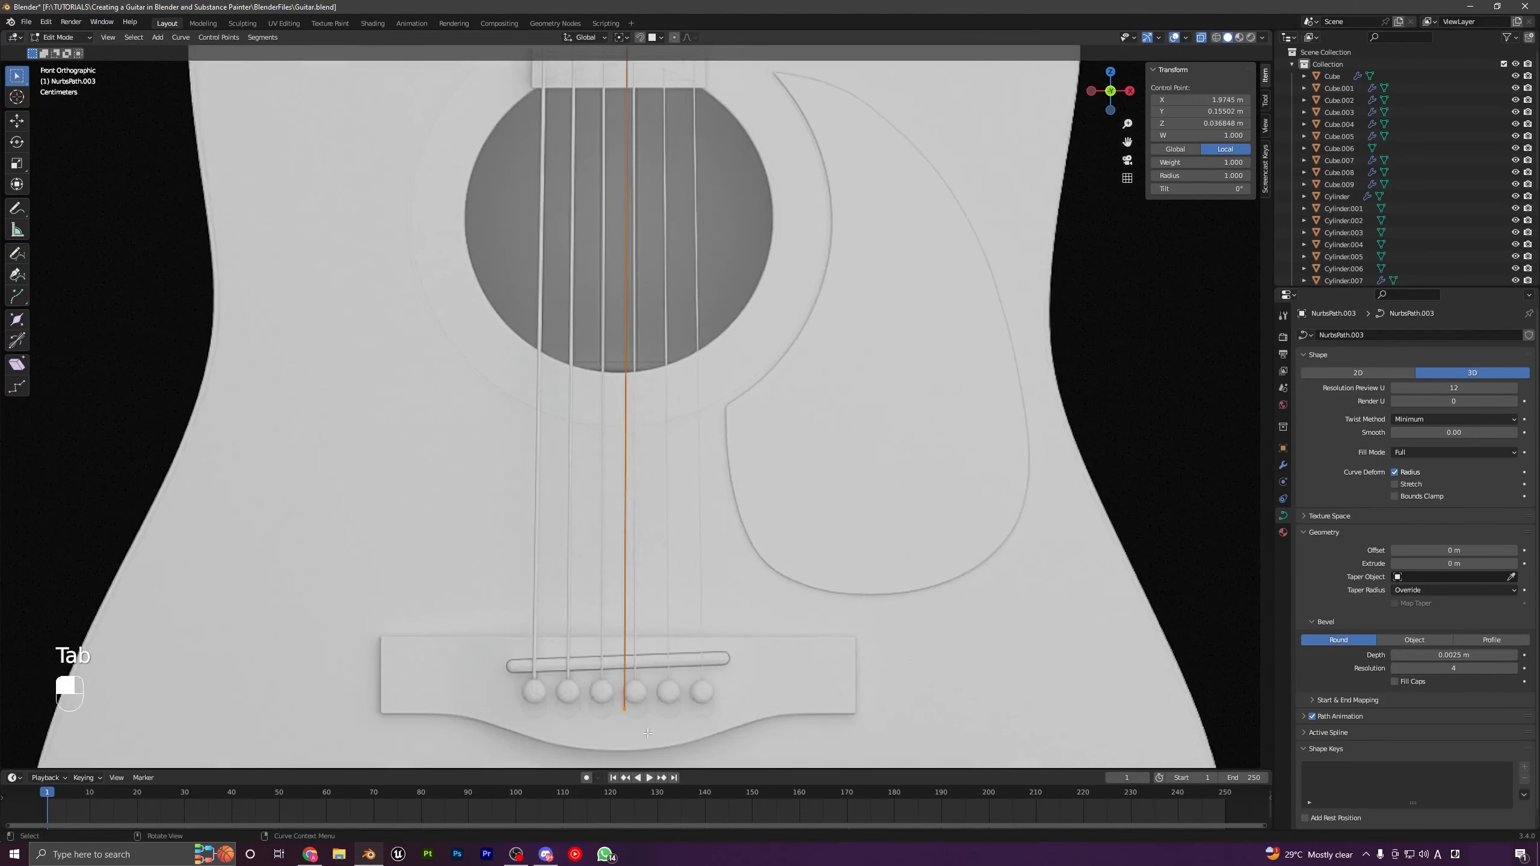
pyautogui.press('g')
pyautogui.keyDown('shift'); pyautogui.click(751, 750); pyautogui.keyUp('shift')
# Step: Angle the fourth string's end along its headstock reference, with the end point at about local Z 0.055 m and the nut point at 0.049 m
pyautogui.keyDown('shift'); pyautogui.moveTo(685, 382); pyautogui.dragTo(695, 592, button='middle'); pyautogui.keyUp('shift')
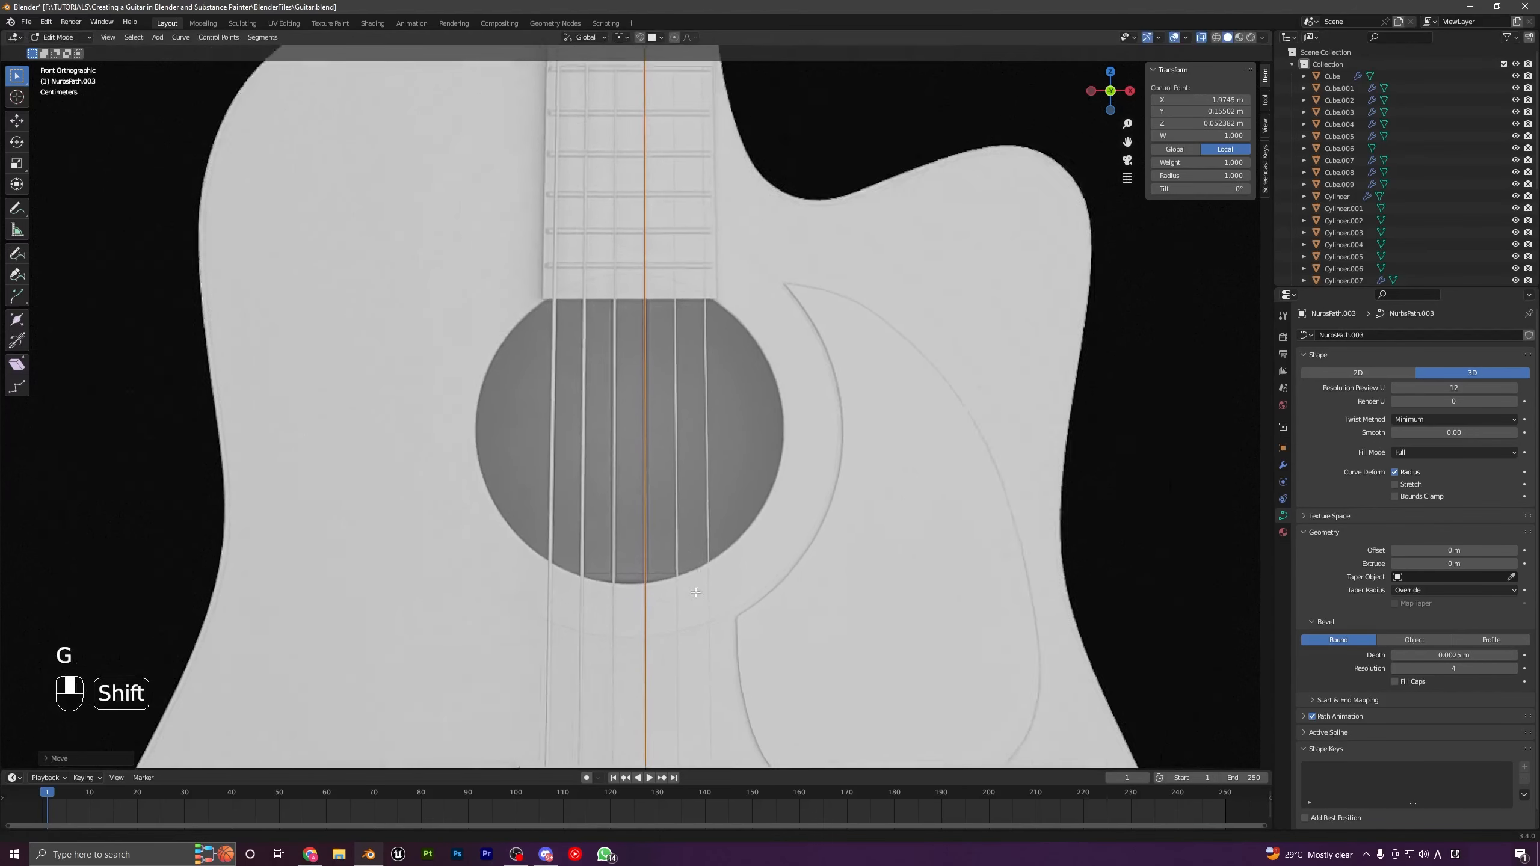
pyautogui.keyDown('shift'); pyautogui.scroll(15, 695, 592); pyautogui.keyUp('shift')
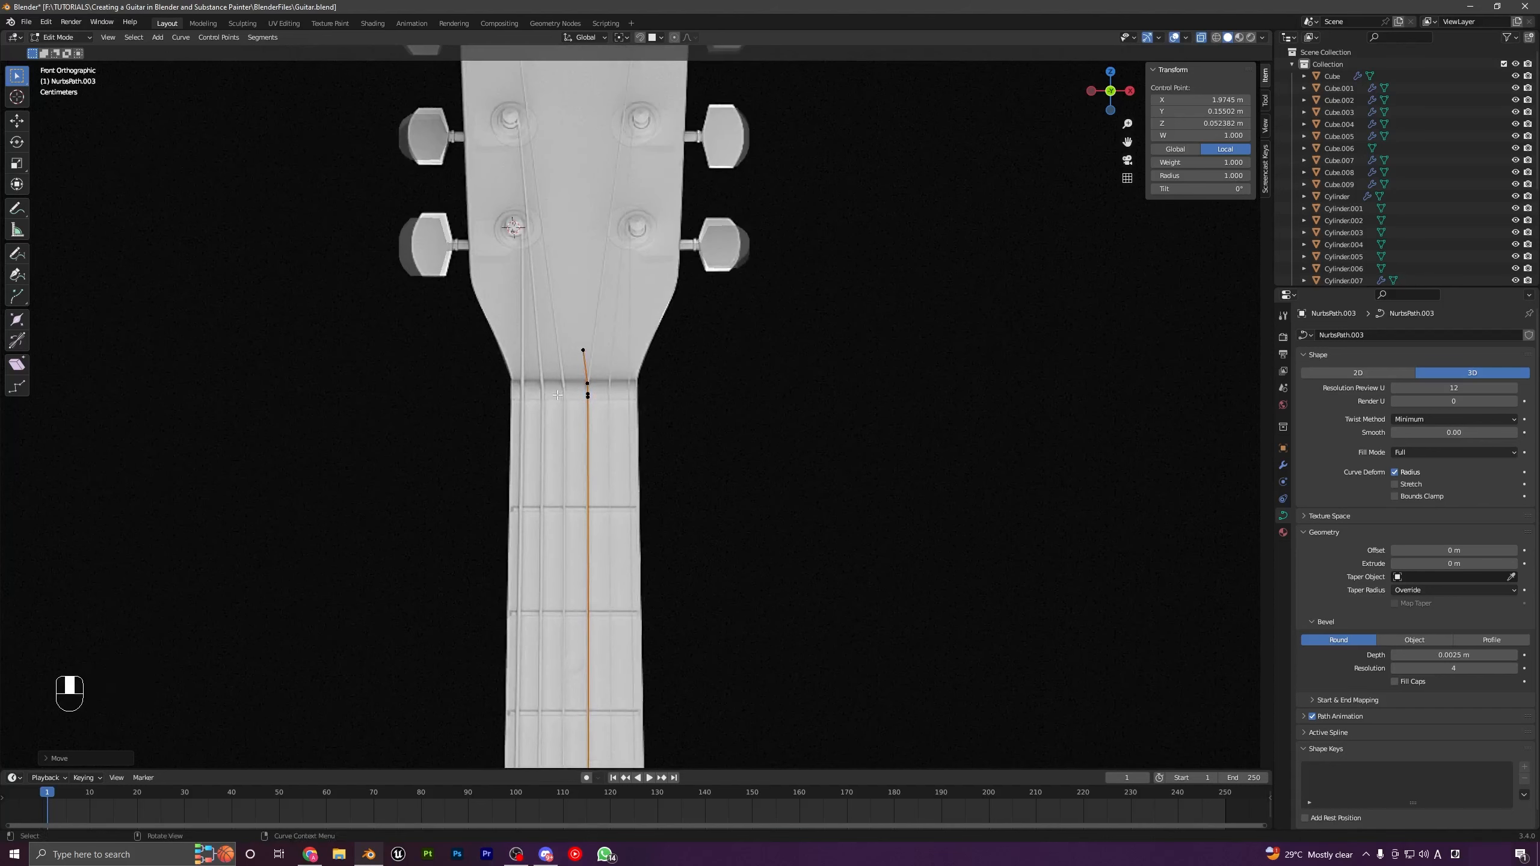
pyautogui.scroll(3, 557, 395)
pyautogui.press('g')
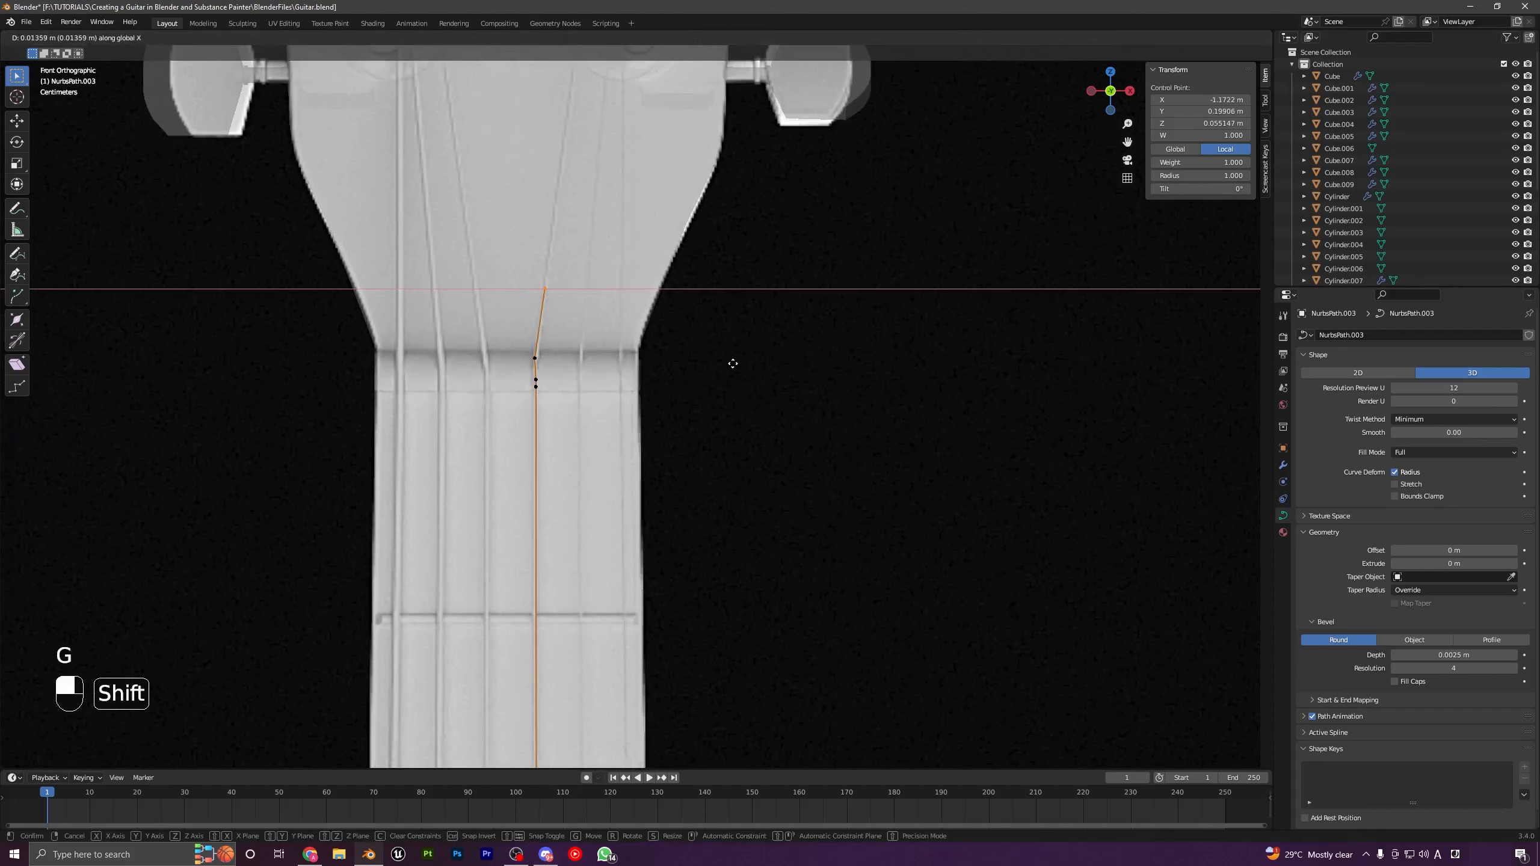
pyautogui.keyDown('shift'); pyautogui.click(733, 363); pyautogui.keyUp('shift')
pyautogui.click(535, 361)
pyautogui.press('g')
pyautogui.middleClick(554, 372)
pyautogui.keyDown('shift'); pyautogui.click(561, 375); pyautogui.keyUp('shift')
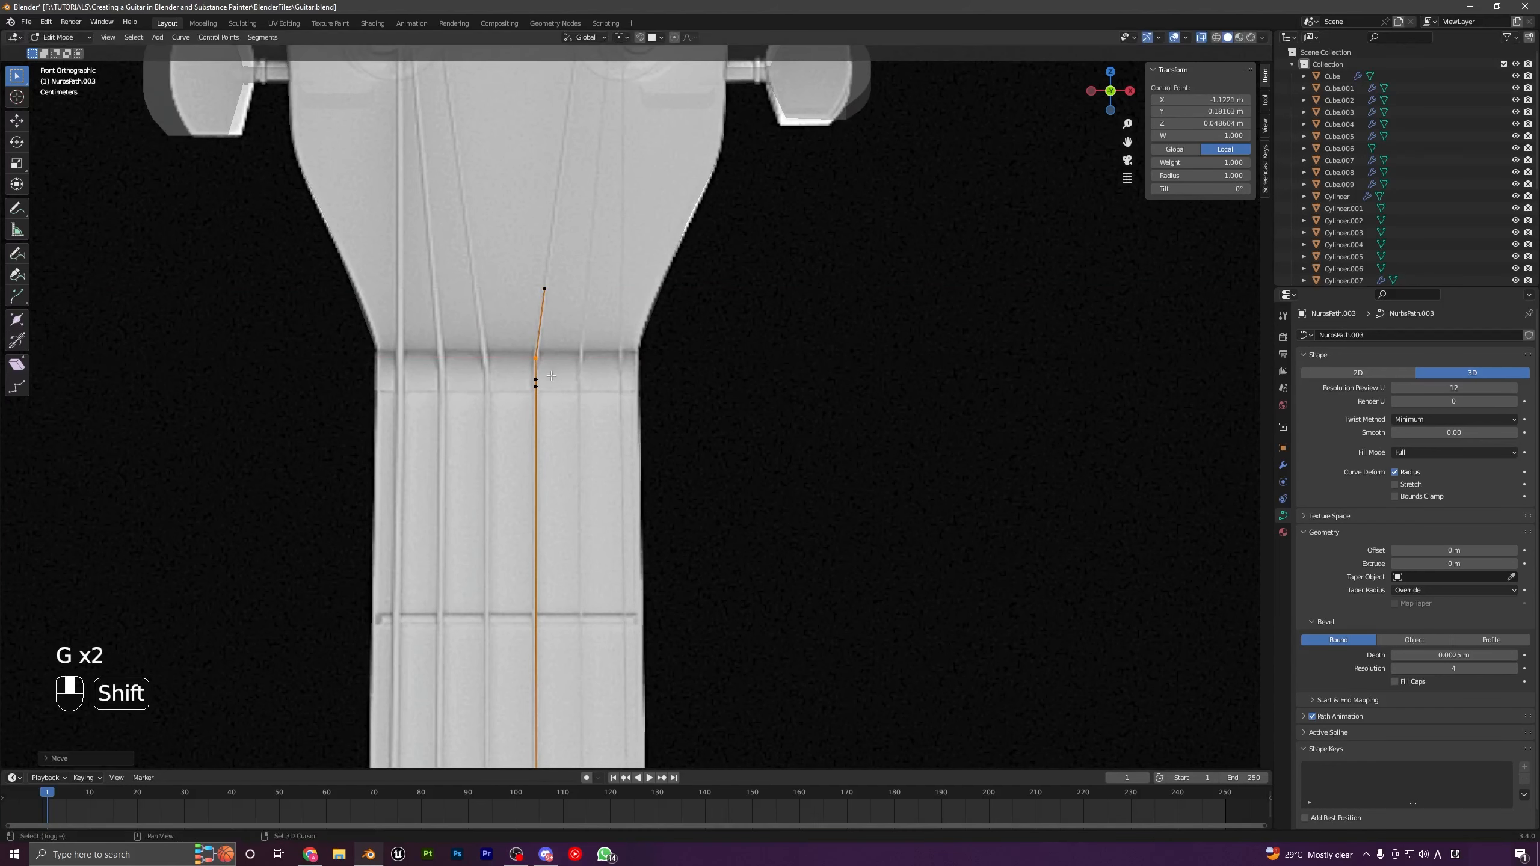
pyautogui.click(551, 381)
pyautogui.press('Tab')
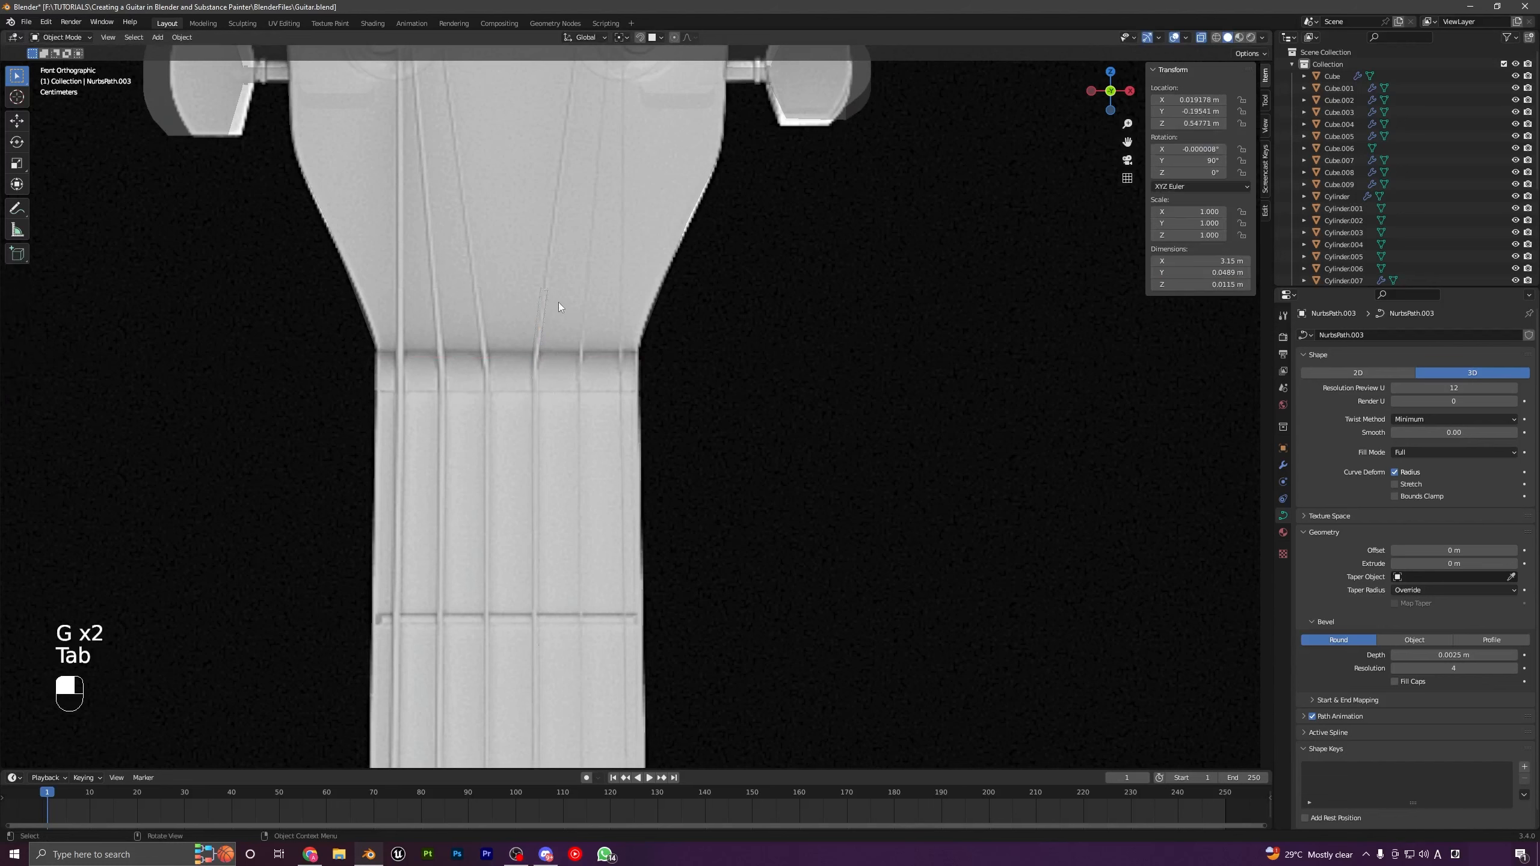
# Step: Duplicate the fourth string twice along X onto the fifth and sixth reference strings, at about X 0.051 m and 0.081 m
pyautogui.hotkey('shift', 'd')
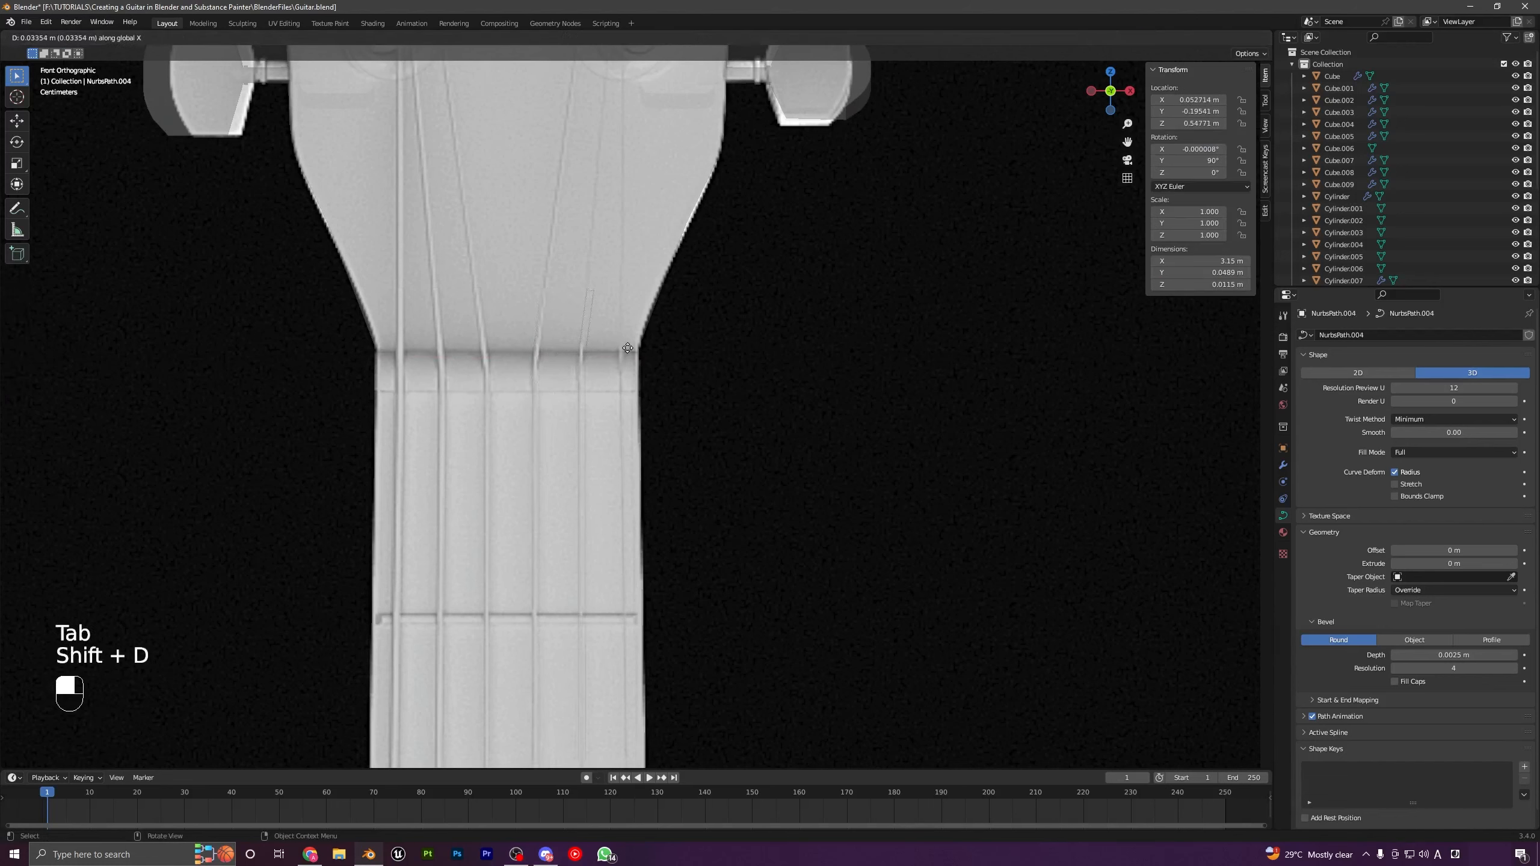
pyautogui.click(628, 348)
pyautogui.hotkey('shift', 'd')
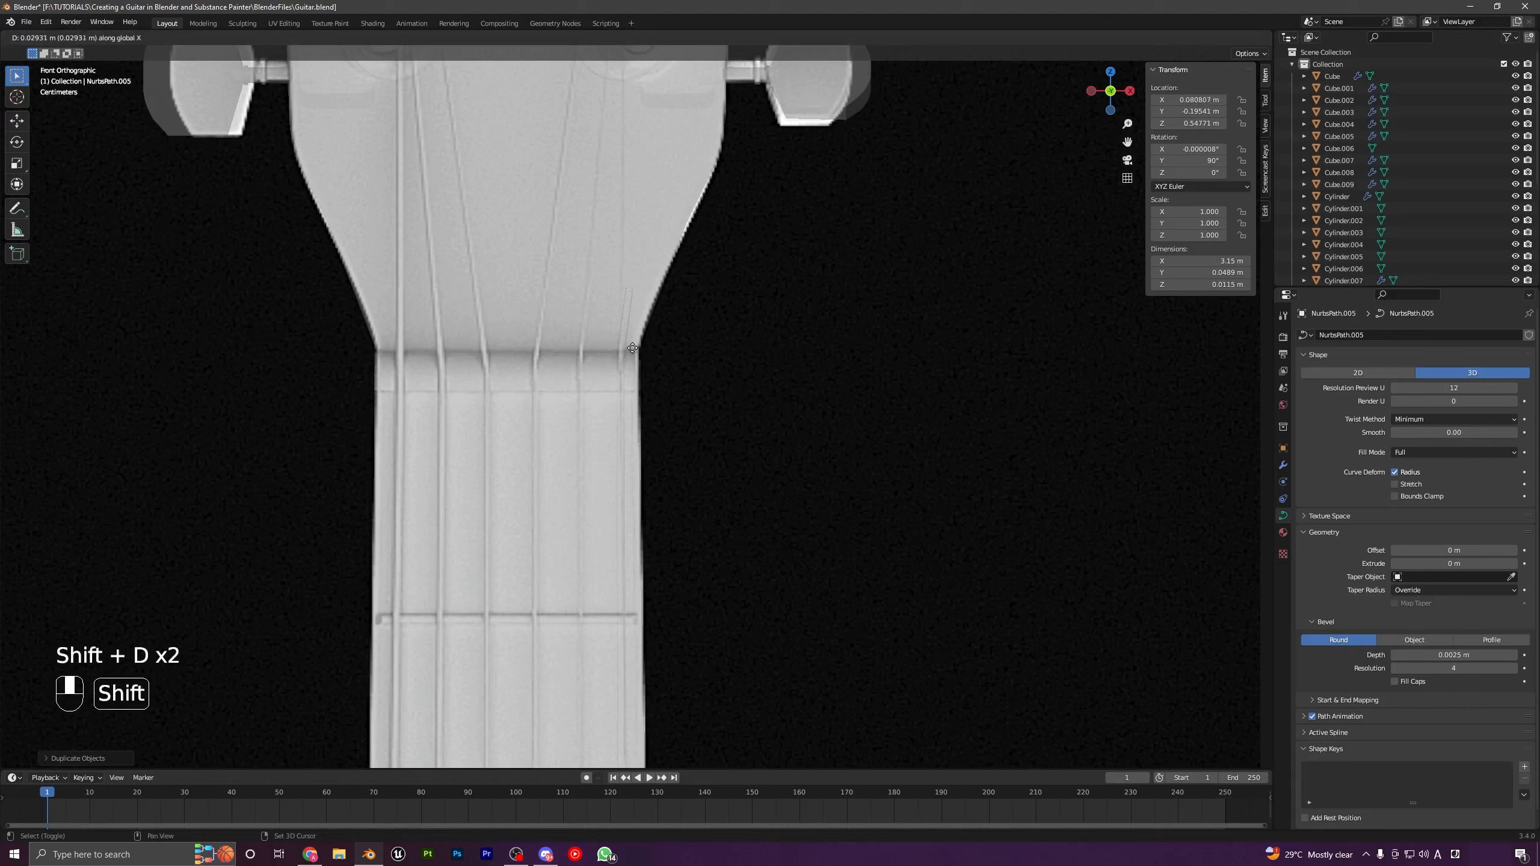
pyautogui.click(633, 348)
# Step: Set the bevel depth of the fifth and sixth strings to 0.002 m each
pyautogui.click(1201, 38)
pyautogui.scroll(3, 620, 385)
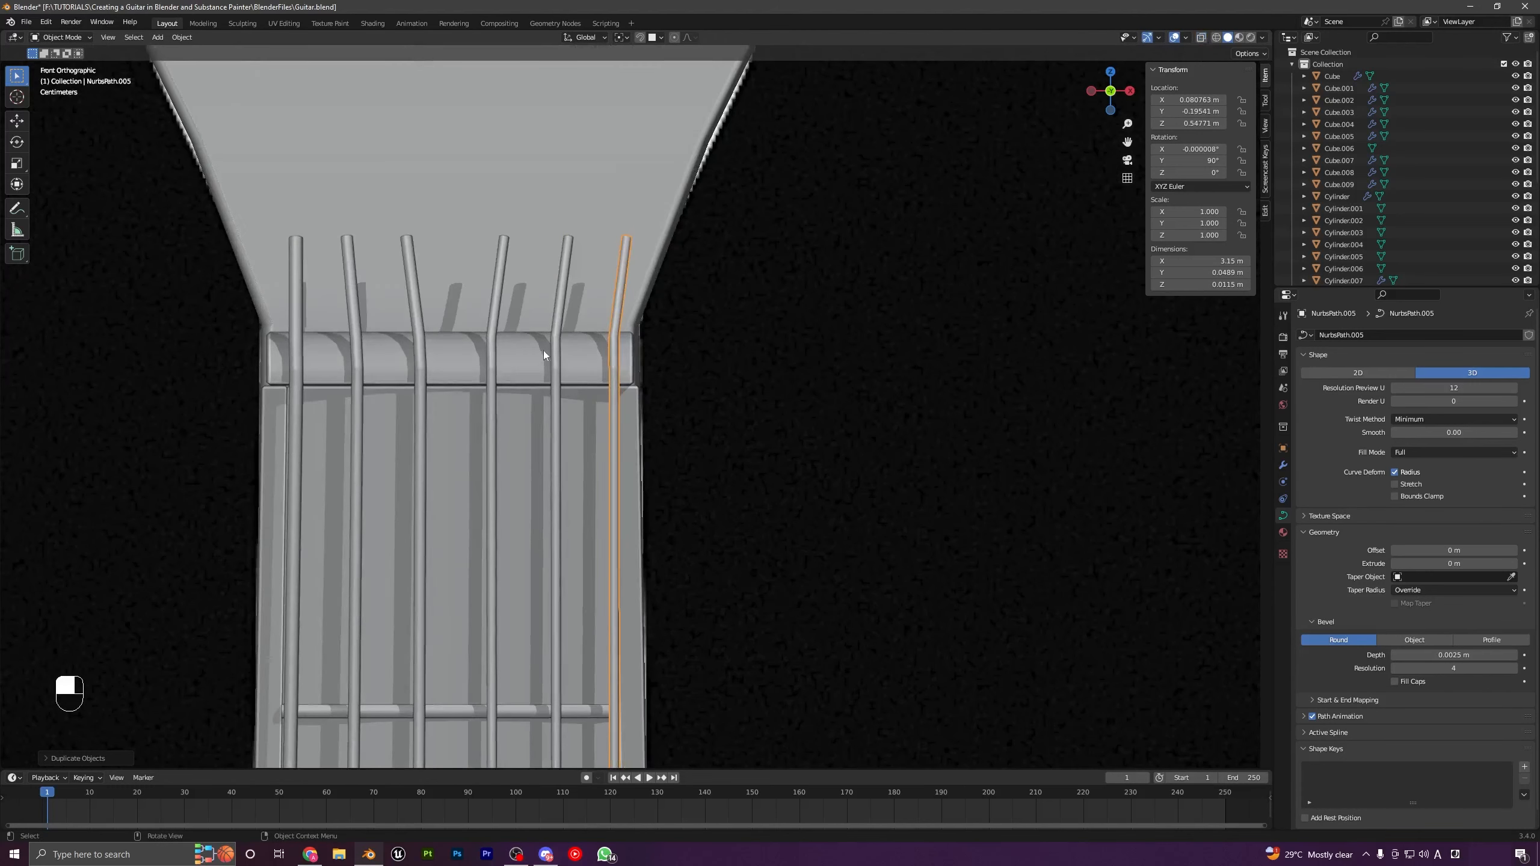
pyautogui.click(560, 344)
pyautogui.click(1434, 656)
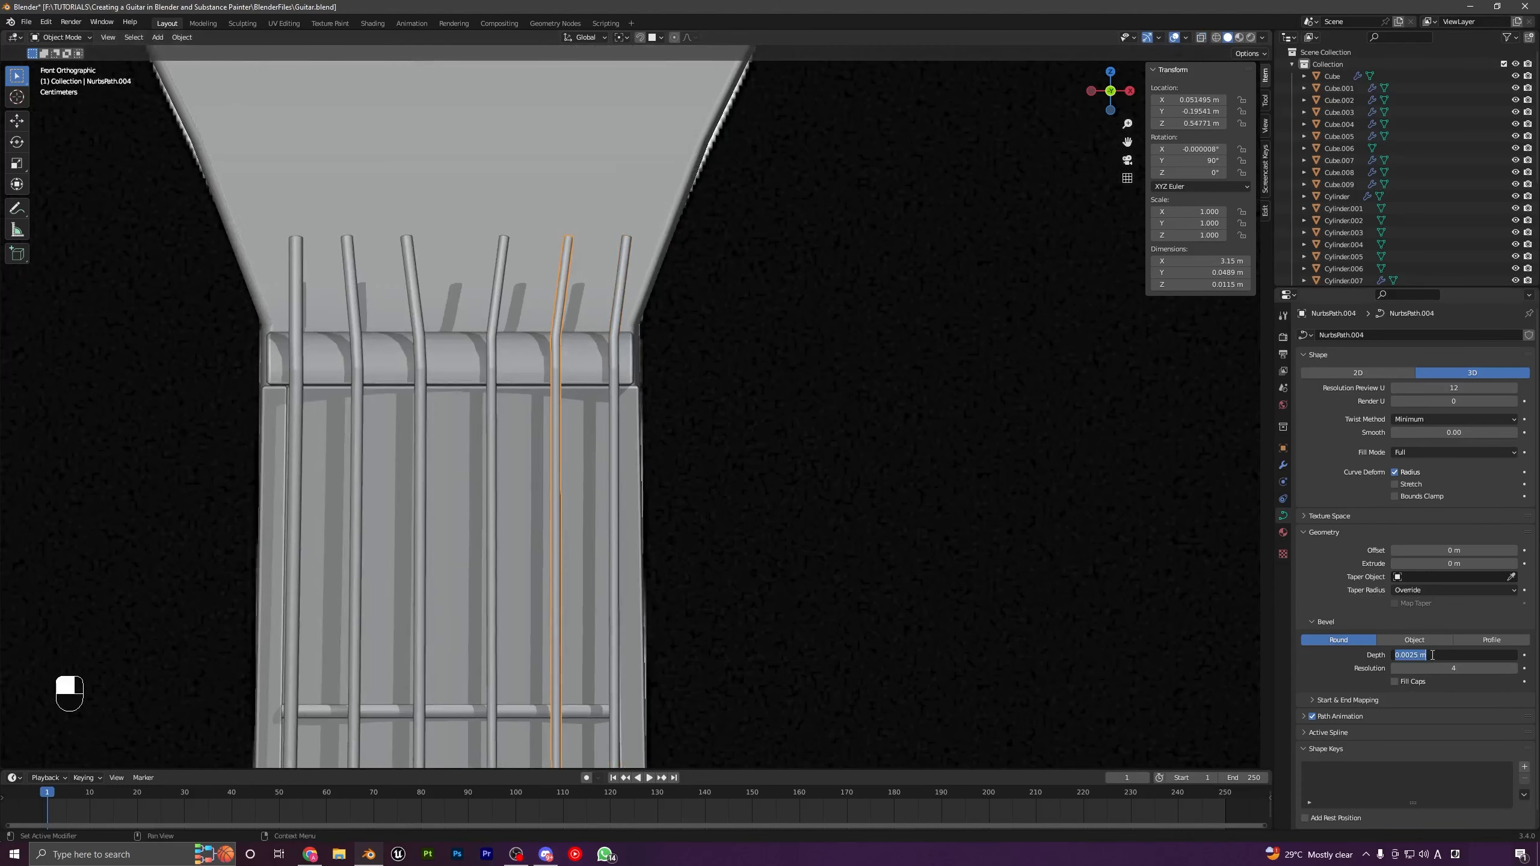
pyautogui.write('0.002')
pyautogui.press('Return')
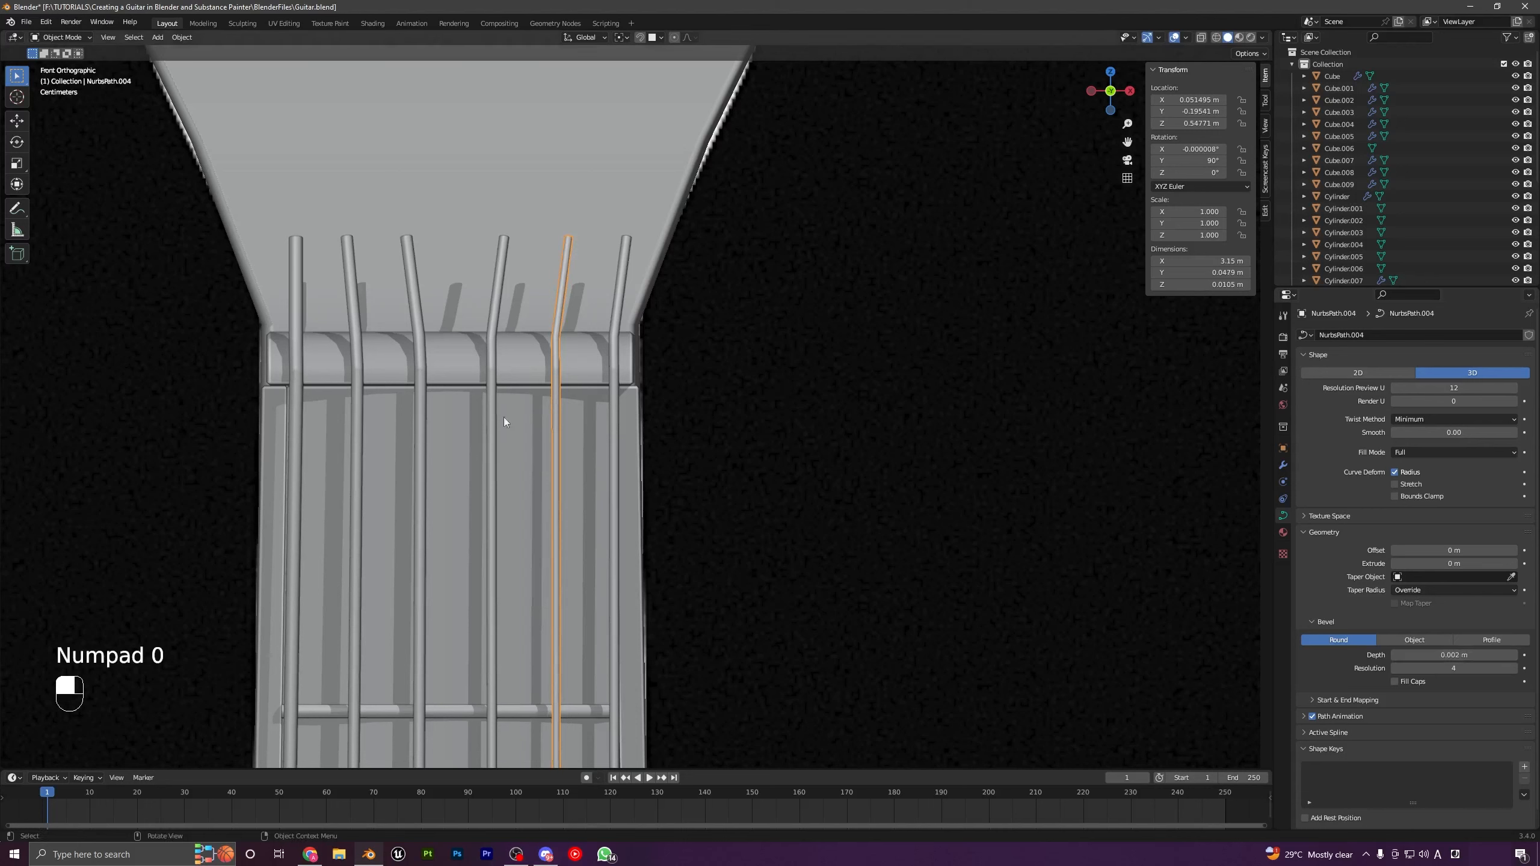
pyautogui.click(615, 347)
pyautogui.click(1473, 656)
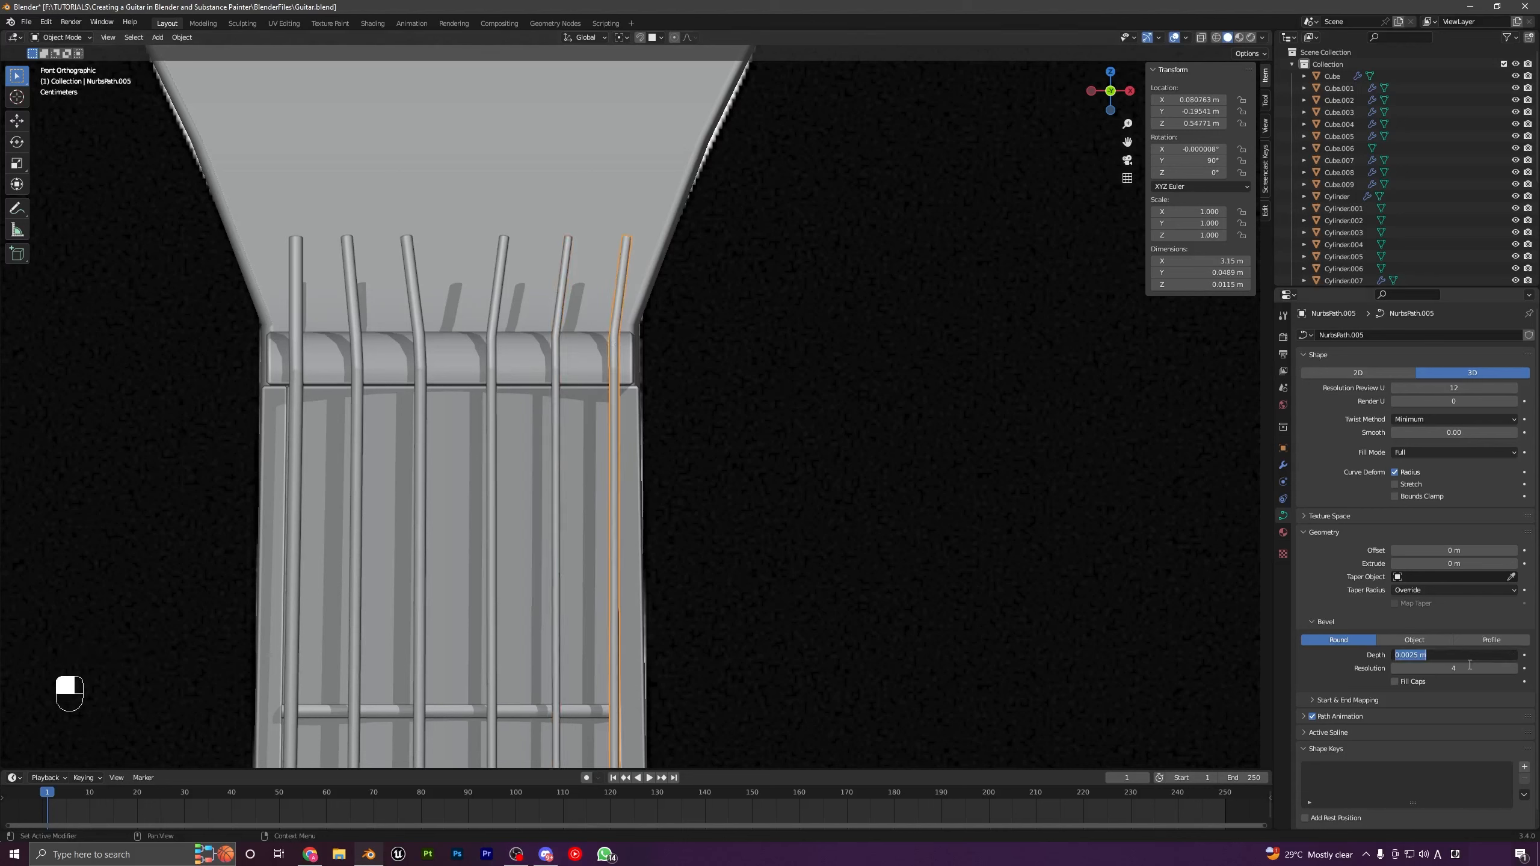
pyautogui.write('0.002')
pyautogui.press('Return')
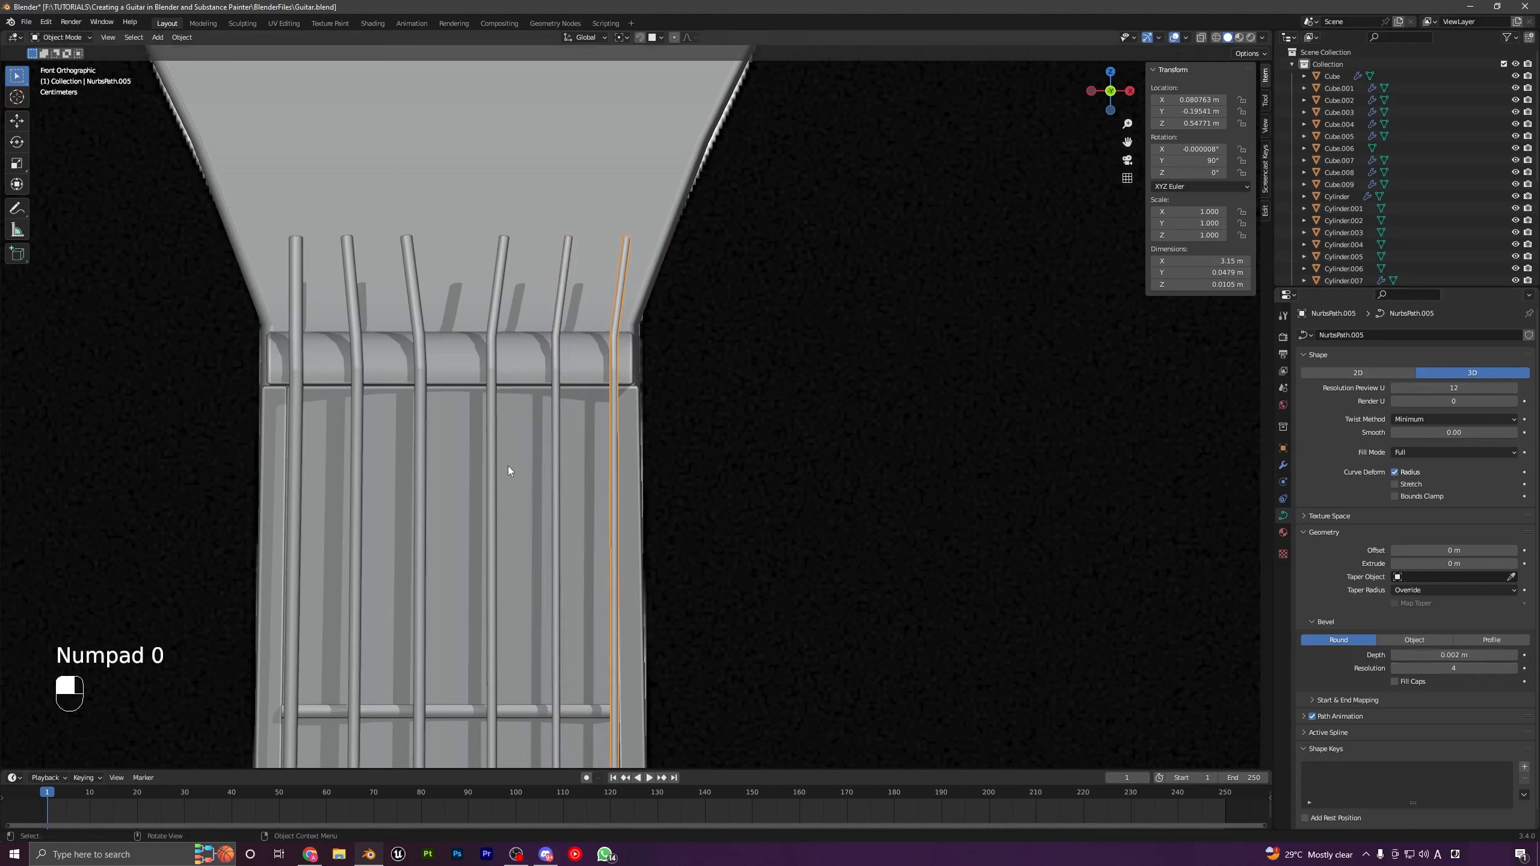
# Step: Move the fifth string's bottom control point along X onto the fifth bridge pin, at about local Z 0.070 m, and return to Object Mode
pyautogui.click(552, 349)
pyautogui.press('Tab')
pyautogui.scroll(-5, 612, 516)
pyautogui.keyDown('shift'); pyautogui.moveTo(645, 606); pyautogui.dragTo(668, 300, button='middle'); pyautogui.keyUp('shift')
pyautogui.click(1202, 38)
pyautogui.keyDown('shift'); pyautogui.moveTo(685, 698); pyautogui.dragTo(661, 182, button='middle'); pyautogui.keyUp('shift')
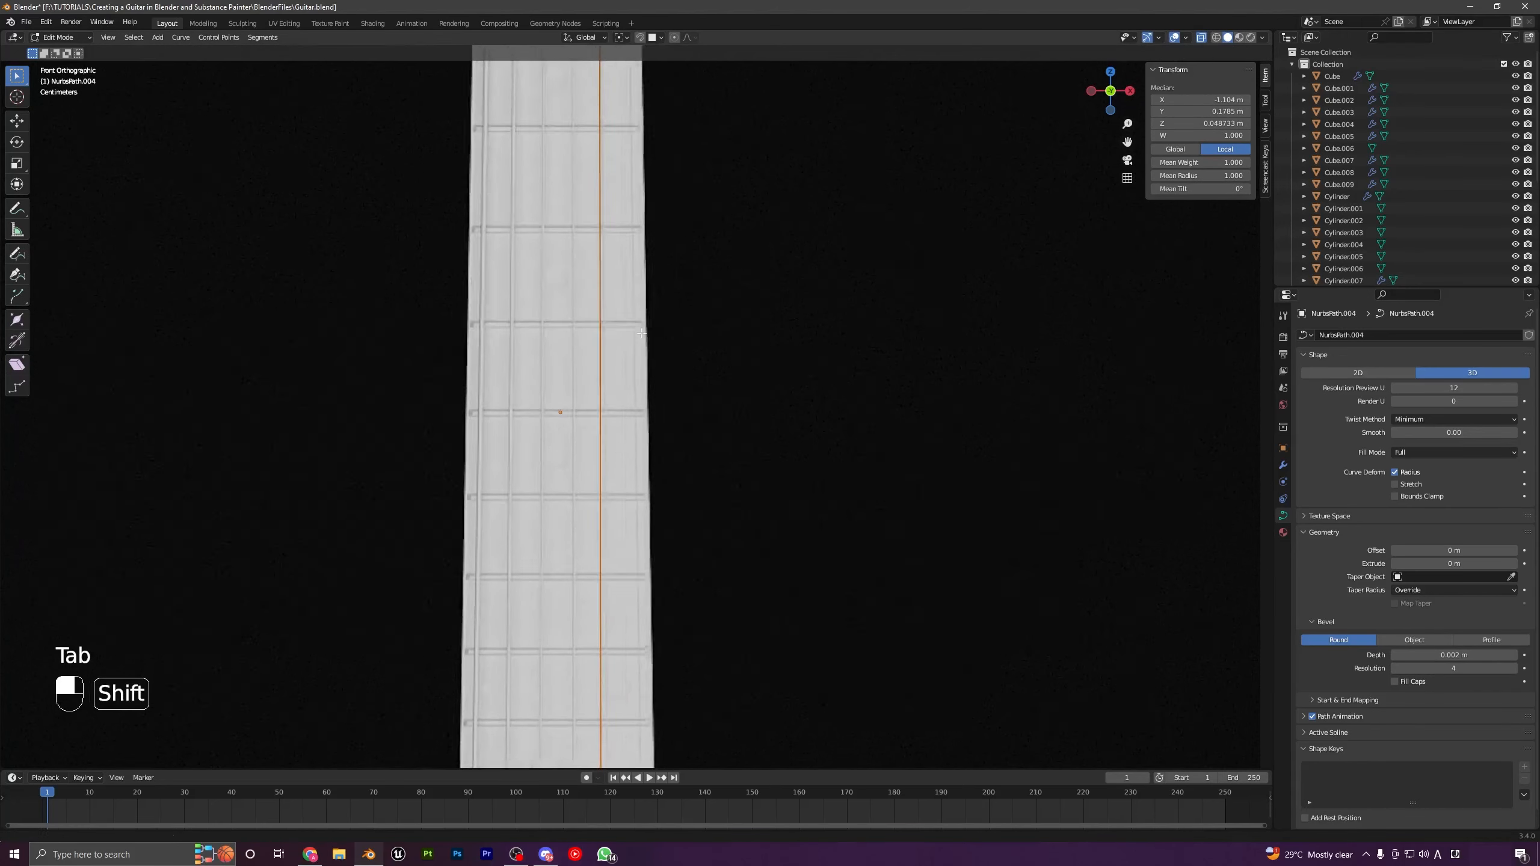
pyautogui.keyDown('shift'); pyautogui.moveTo(649, 723); pyautogui.dragTo(656, 192, button='middle'); pyautogui.keyUp('shift')
pyautogui.keyDown('shift'); pyautogui.moveTo(656, 759); pyautogui.dragTo(650, 319, button='middle'); pyautogui.keyUp('shift')
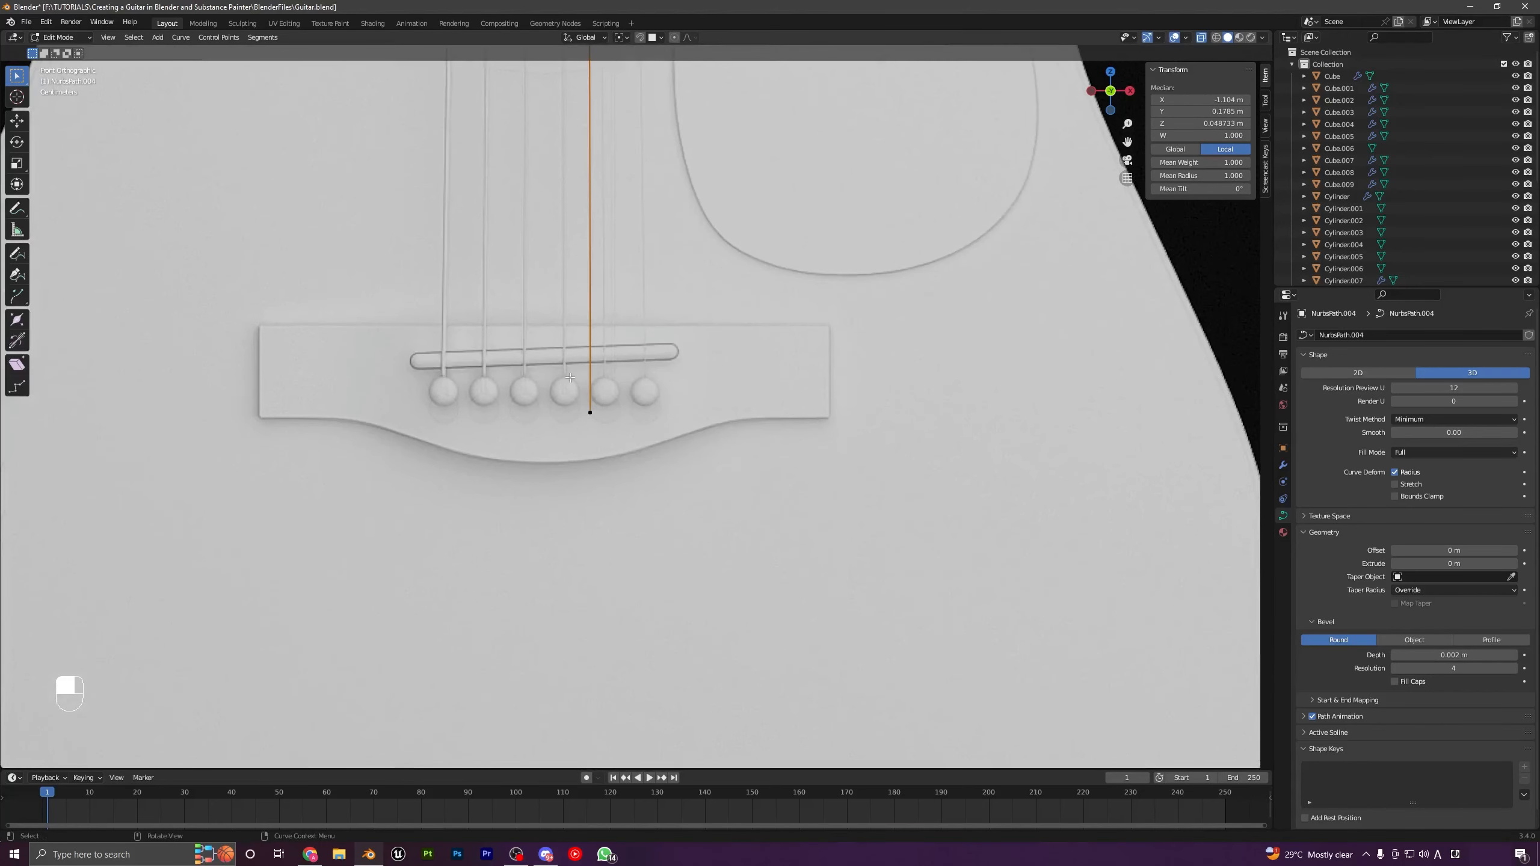
pyautogui.press('g')
pyautogui.press('x')
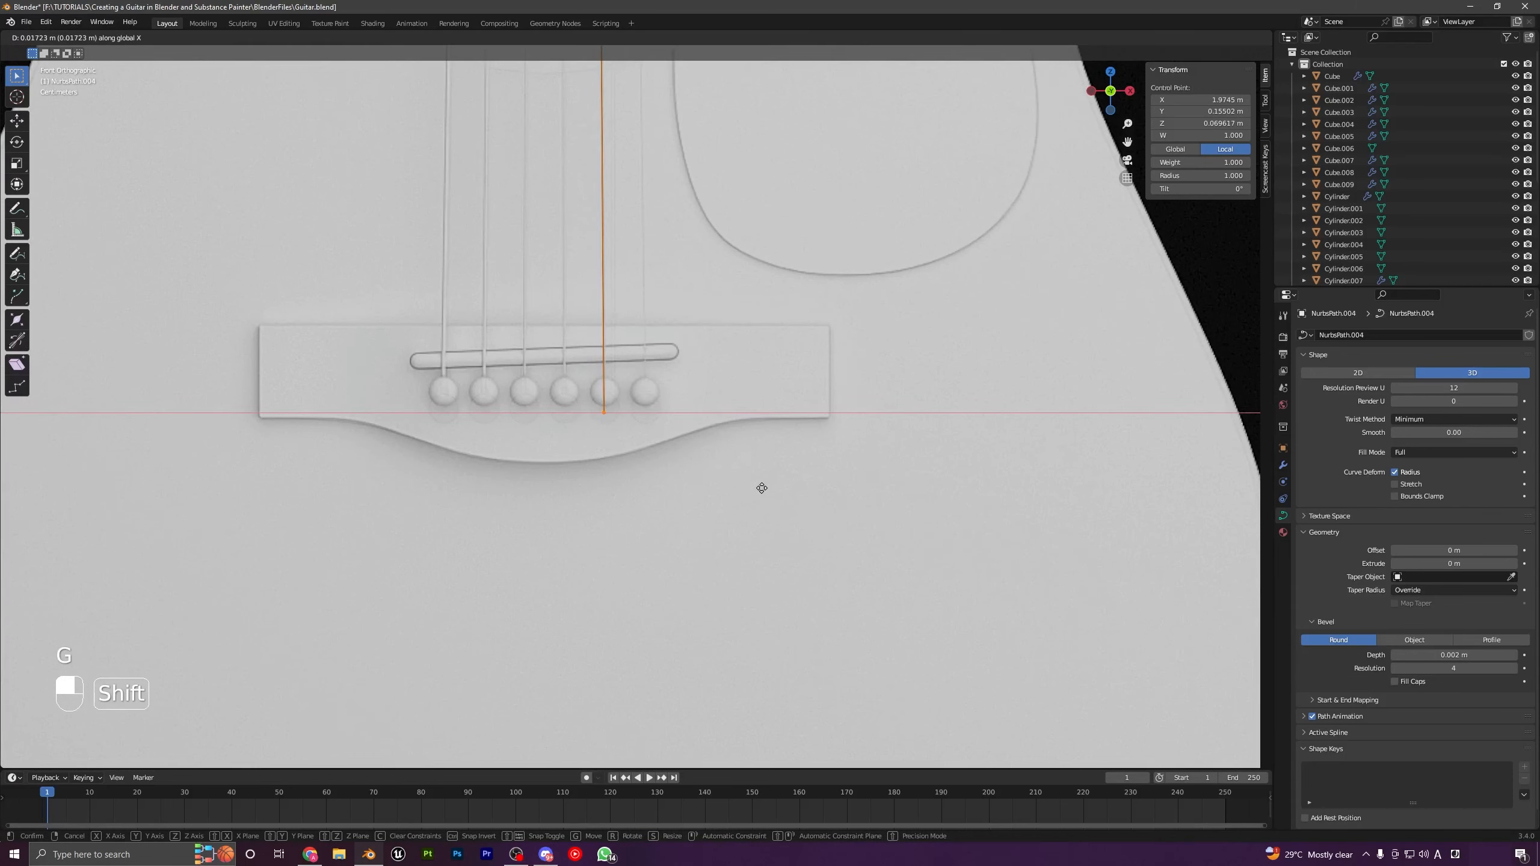
pyautogui.click(762, 488)
pyautogui.keyDown('shift'); pyautogui.moveTo(689, 321); pyautogui.dragTo(703, 527, button='middle'); pyautogui.keyUp('shift')
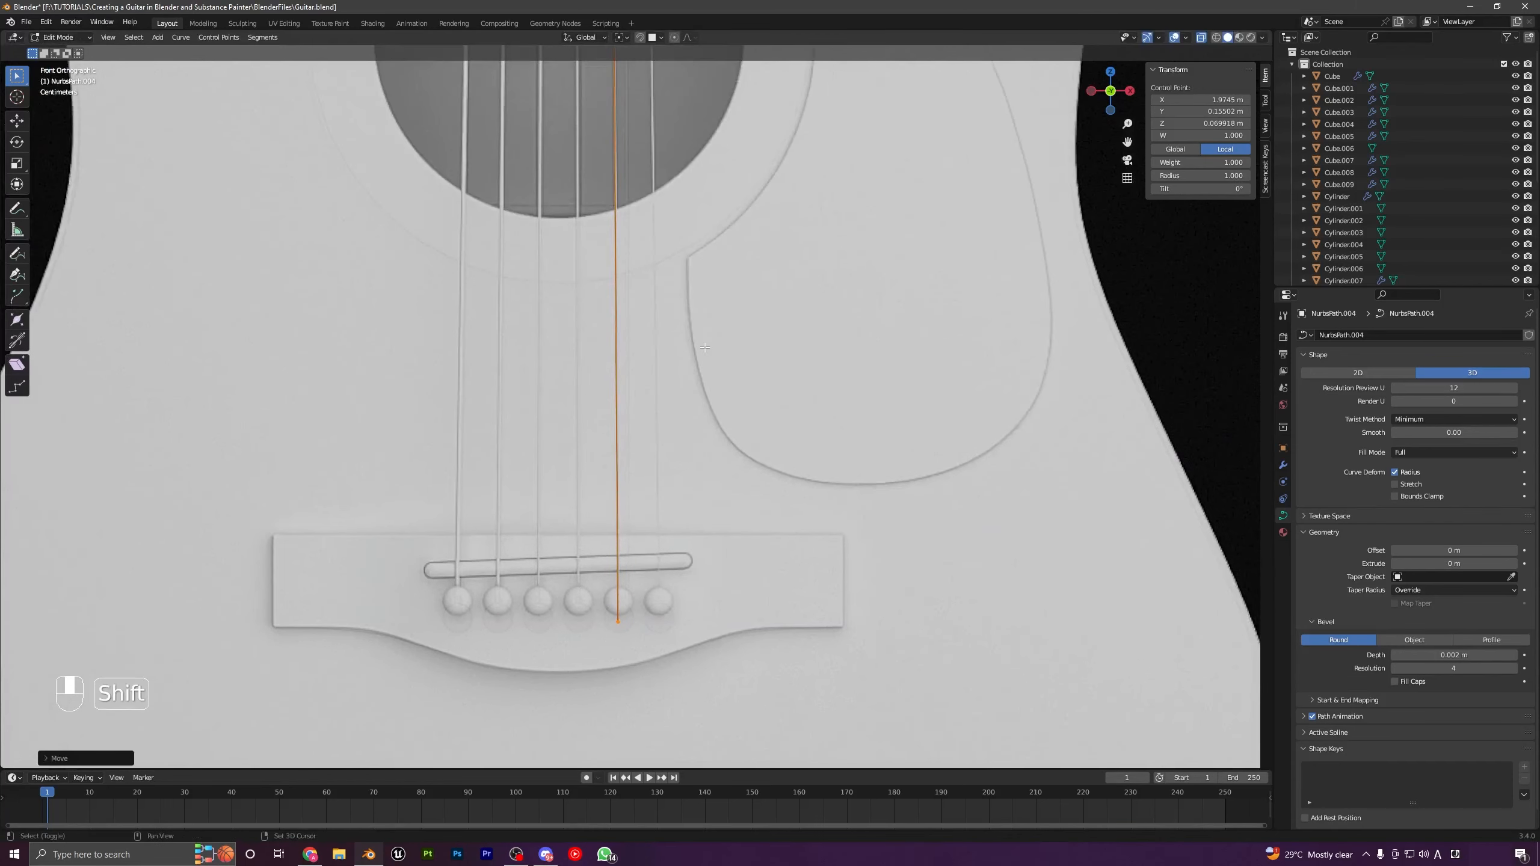
pyautogui.press('Tab')
# Step: Move the whole sixth string along X so its lower end lines up with the sixth bridge pin
pyautogui.scroll(-6, 704, 352)
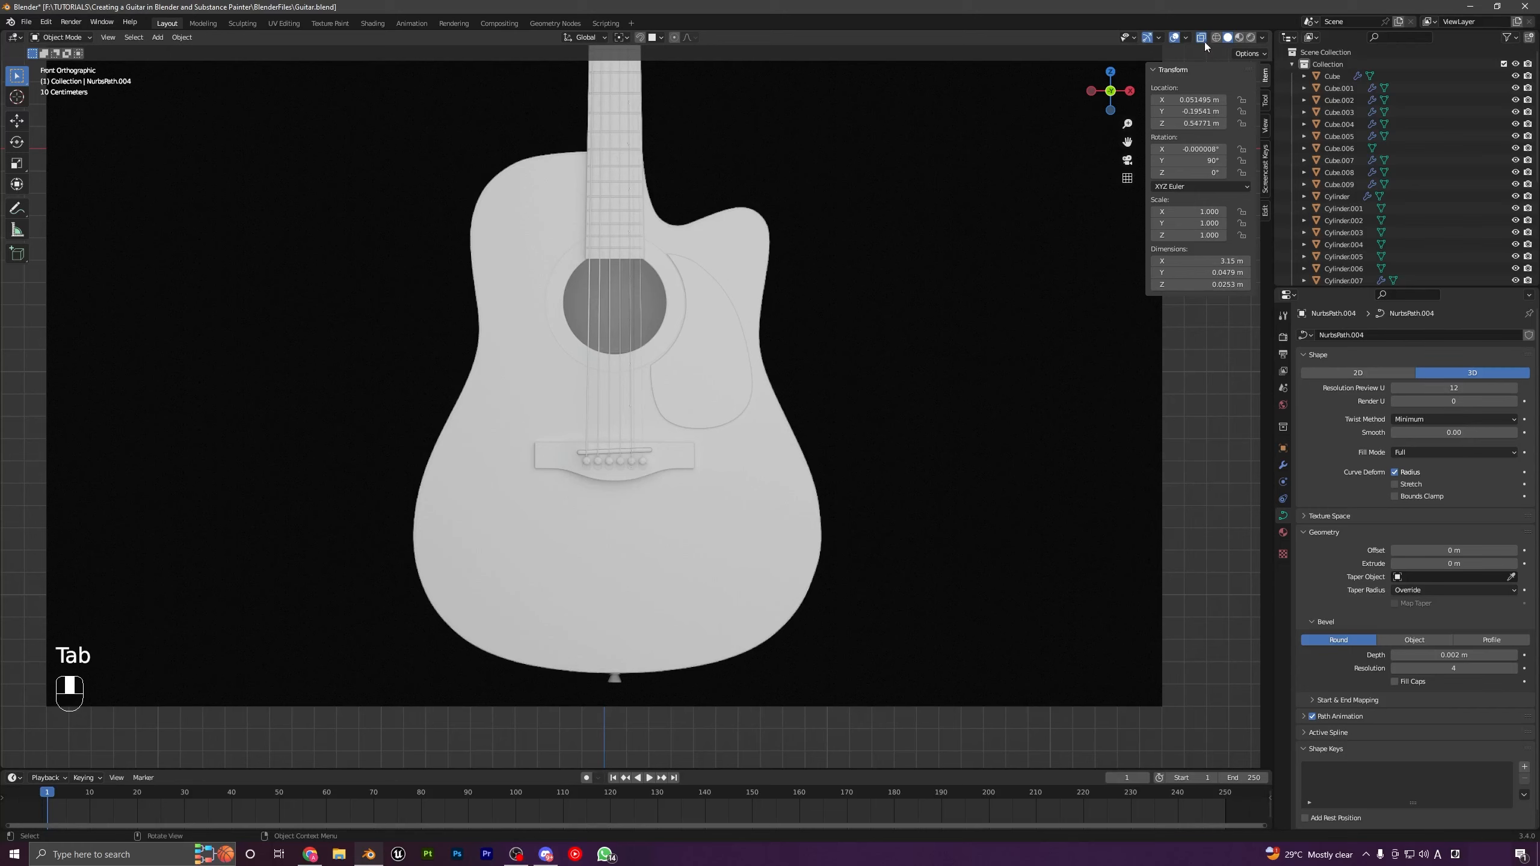
pyautogui.click(1201, 38)
pyautogui.scroll(3, 651, 340)
pyautogui.click(632, 341)
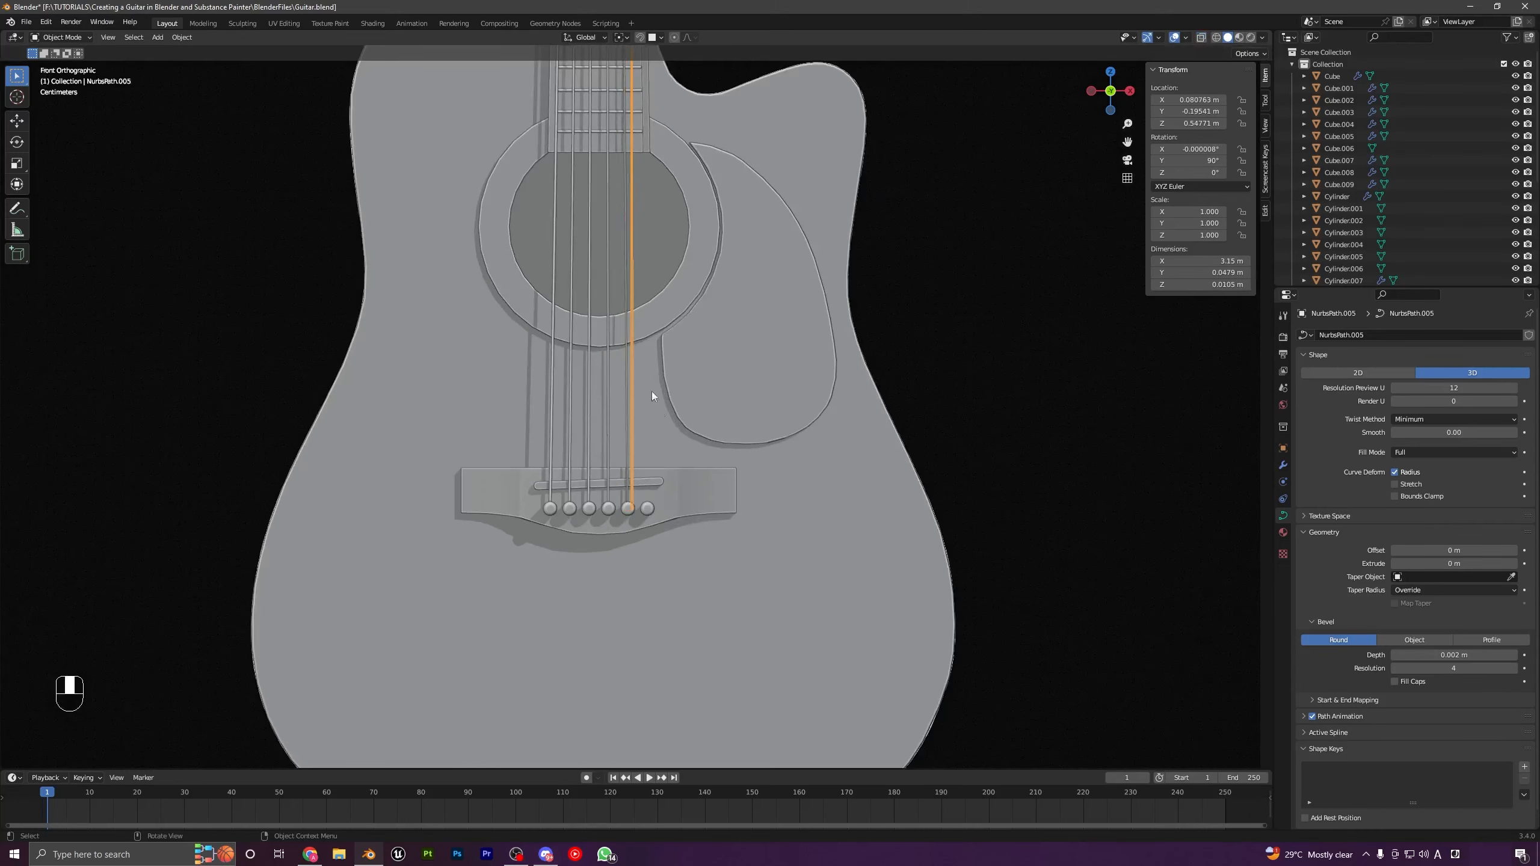
pyautogui.scroll(3, 652, 391)
pyautogui.press('g')
pyautogui.keyDown('shift'); pyautogui.click(735, 460); pyautogui.keyUp('shift')
# Step: Move the sixth string's upper control points together along X onto its nut reference, at a median local Z of about 0.013 m
pyautogui.press('Tab')
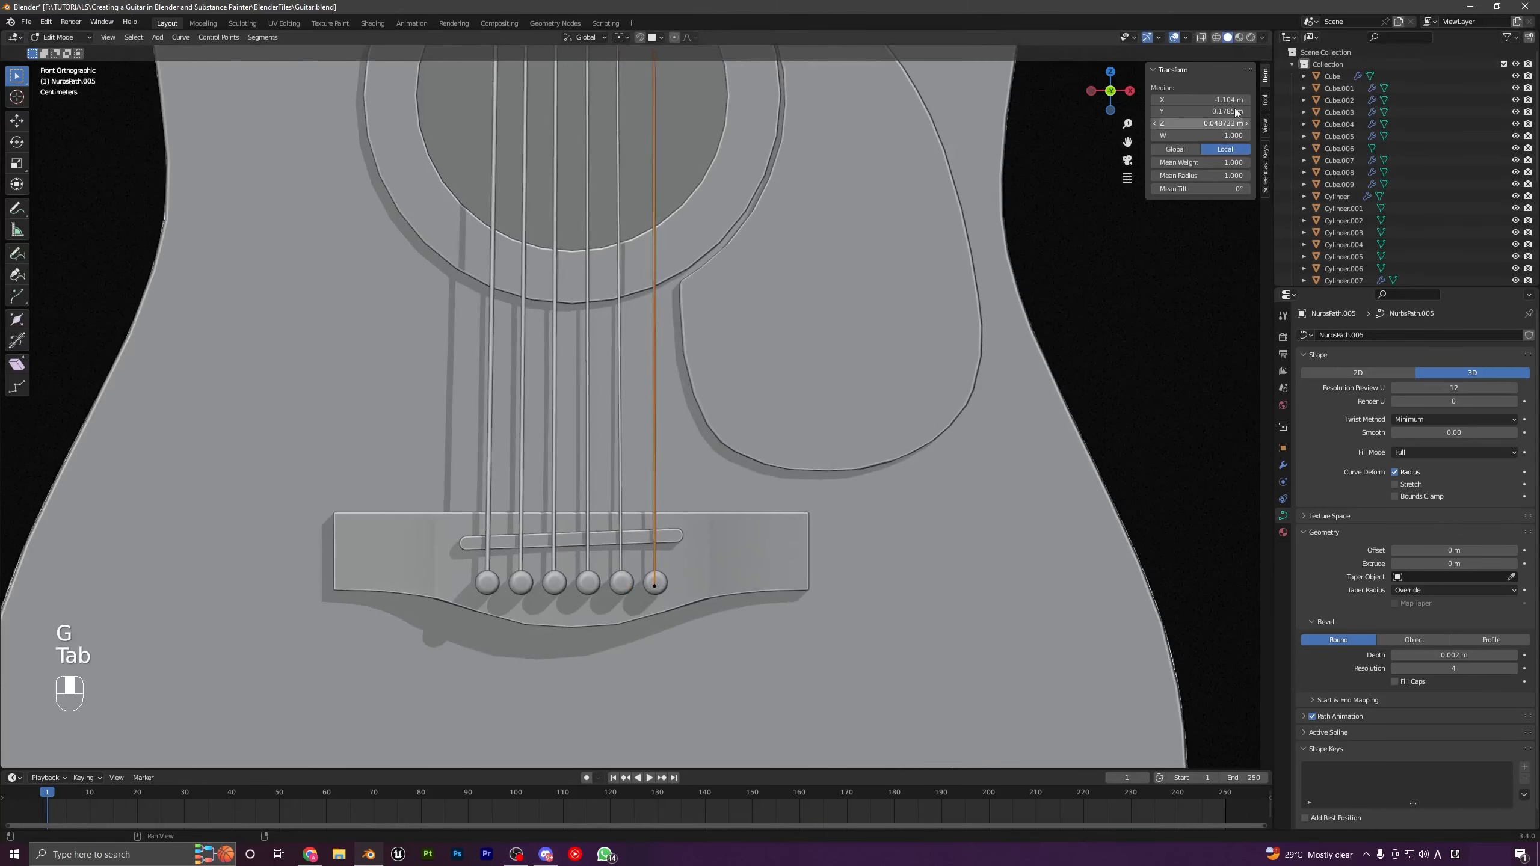
pyautogui.click(1201, 38)
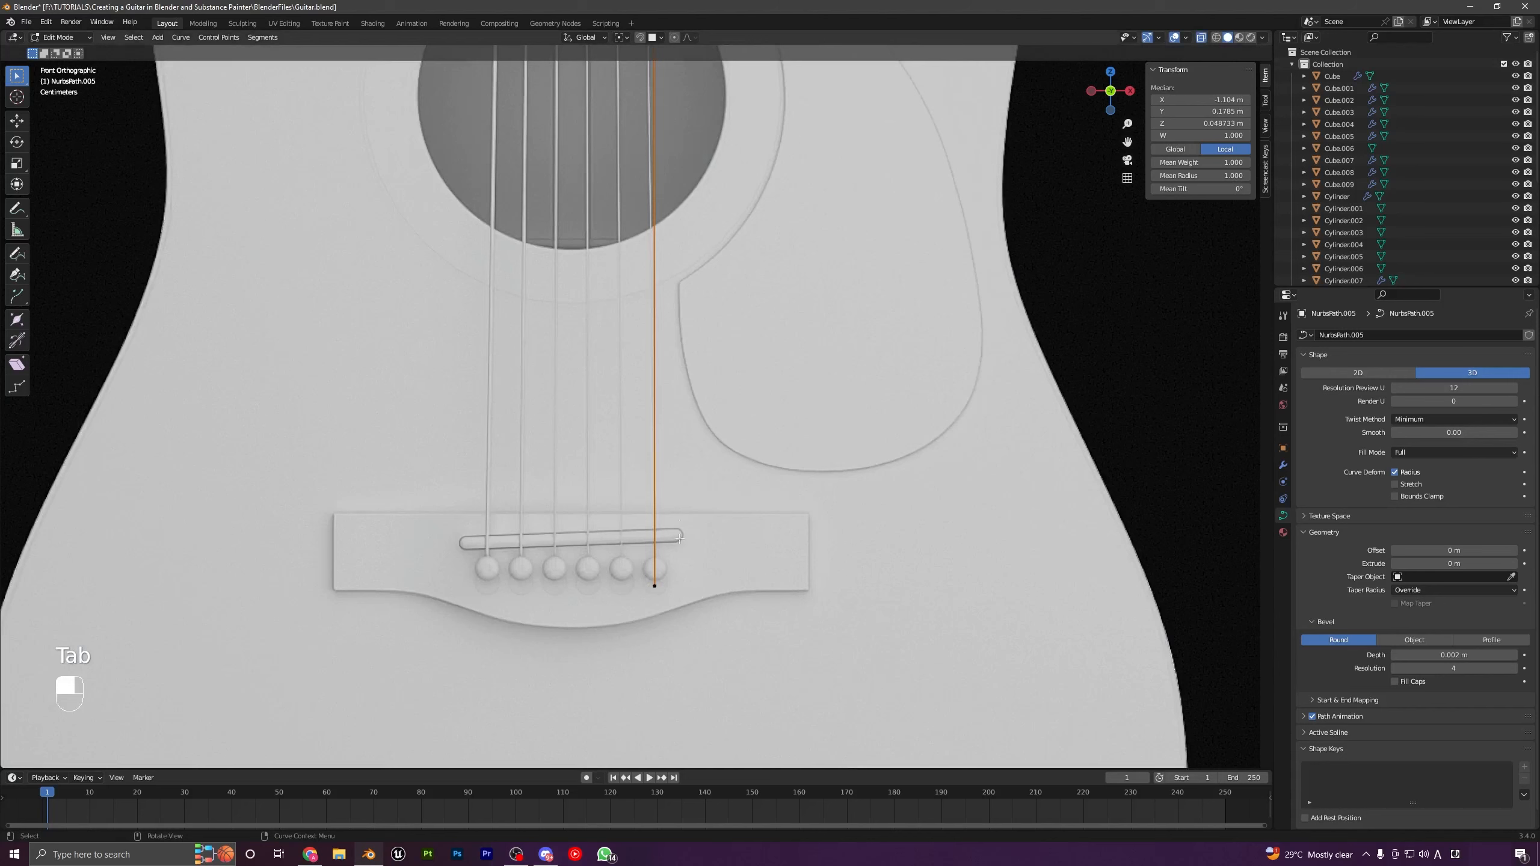
pyautogui.keyDown('shift'); pyautogui.moveTo(680, 538); pyautogui.dragTo(604, 674, button='middle'); pyautogui.keyUp('shift')
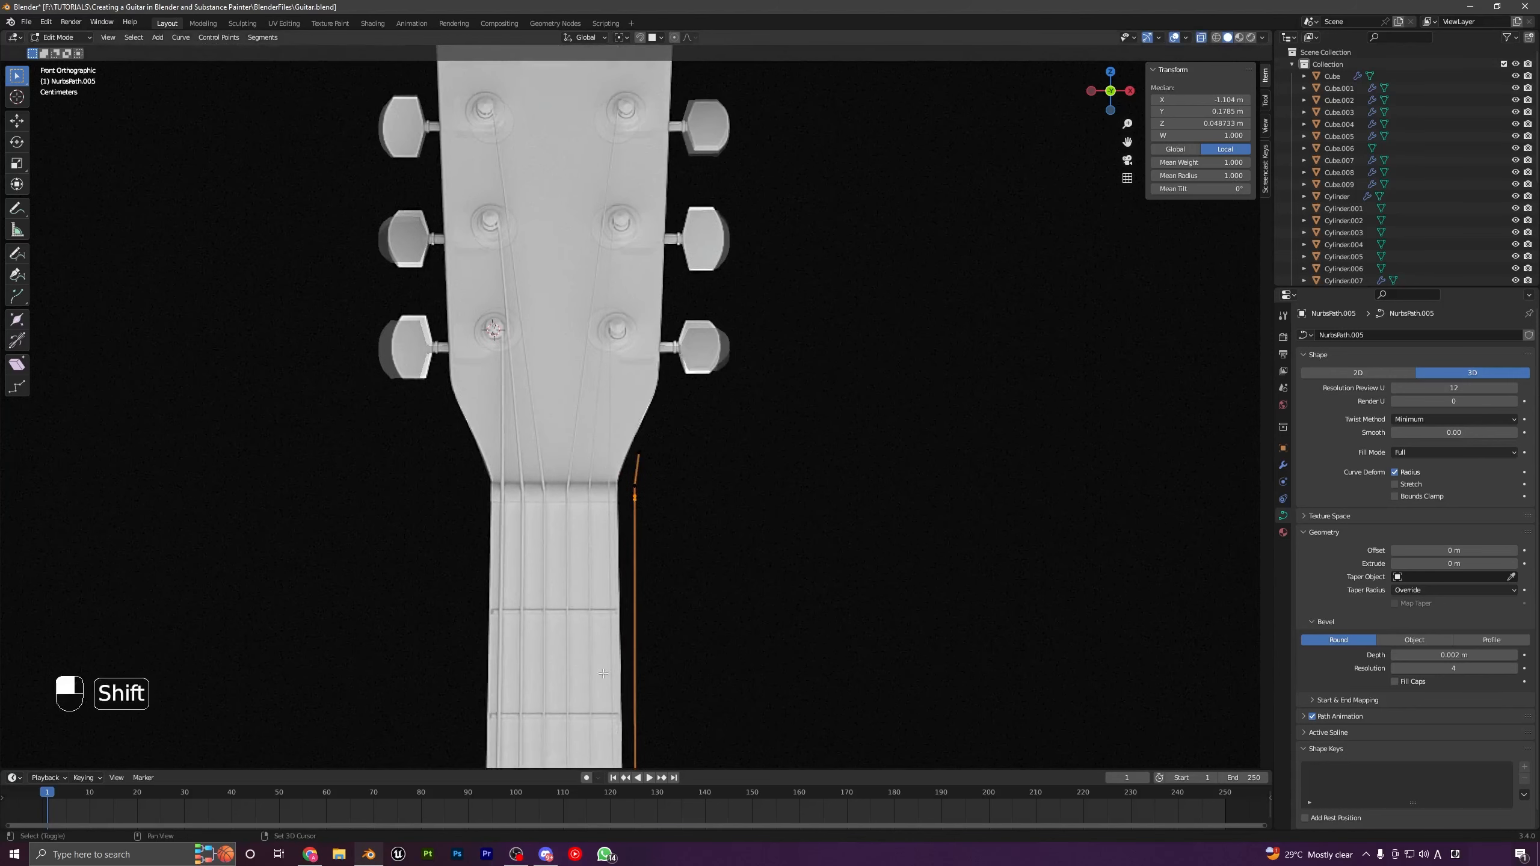
pyautogui.keyDown('shift'); pyautogui.moveTo(645, 551); pyautogui.dragTo(653, 509, button='middle'); pyautogui.keyUp('shift')
pyautogui.scroll(3, 653, 508)
pyautogui.moveTo(618, 384); pyautogui.dragTo(722, 564)
pyautogui.press('g')
pyautogui.press('x')
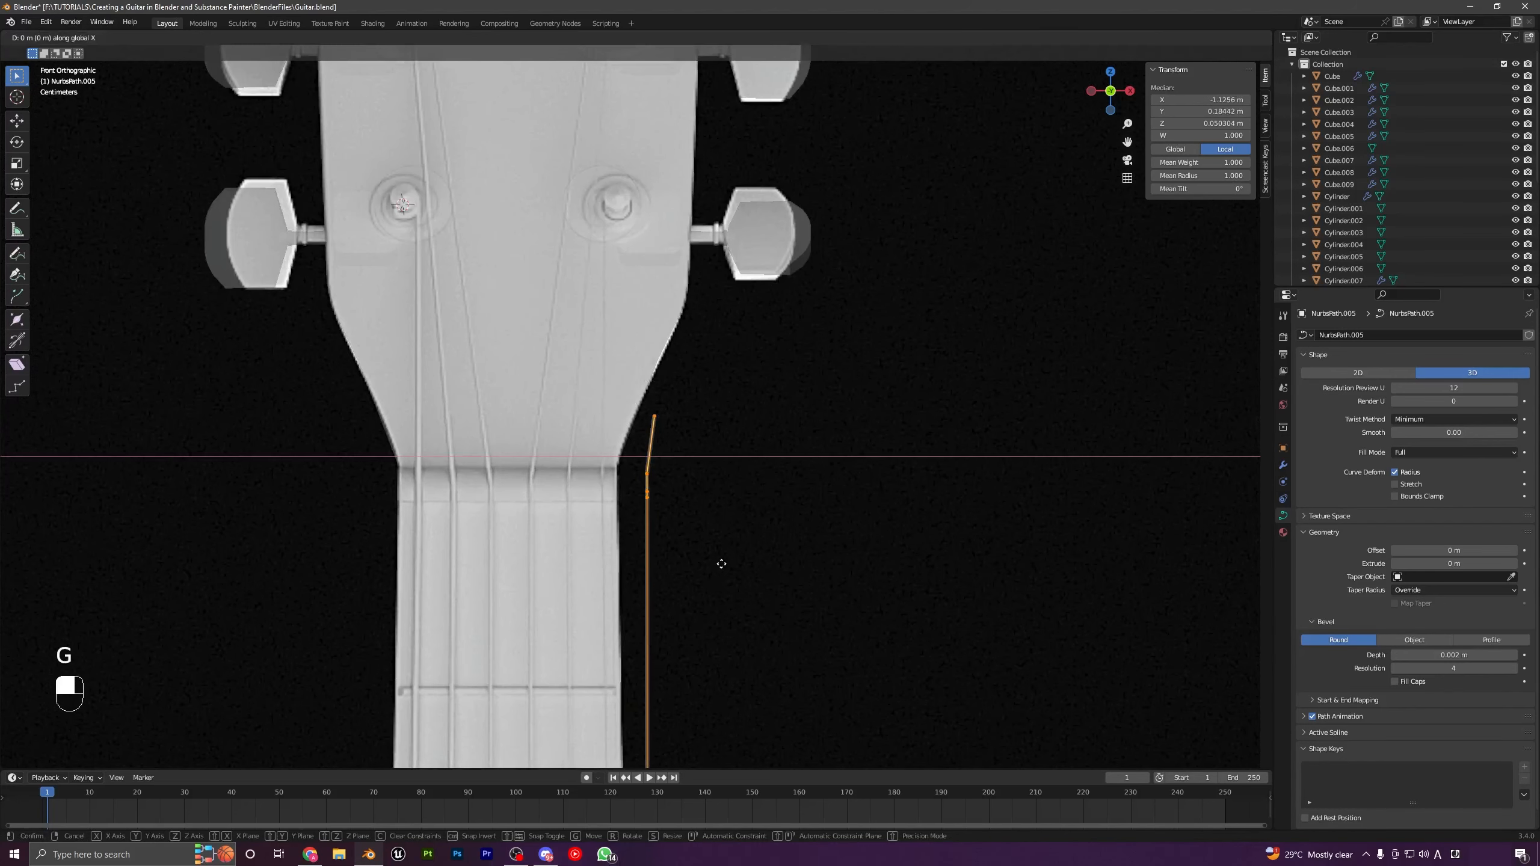
pyautogui.click(279, 568)
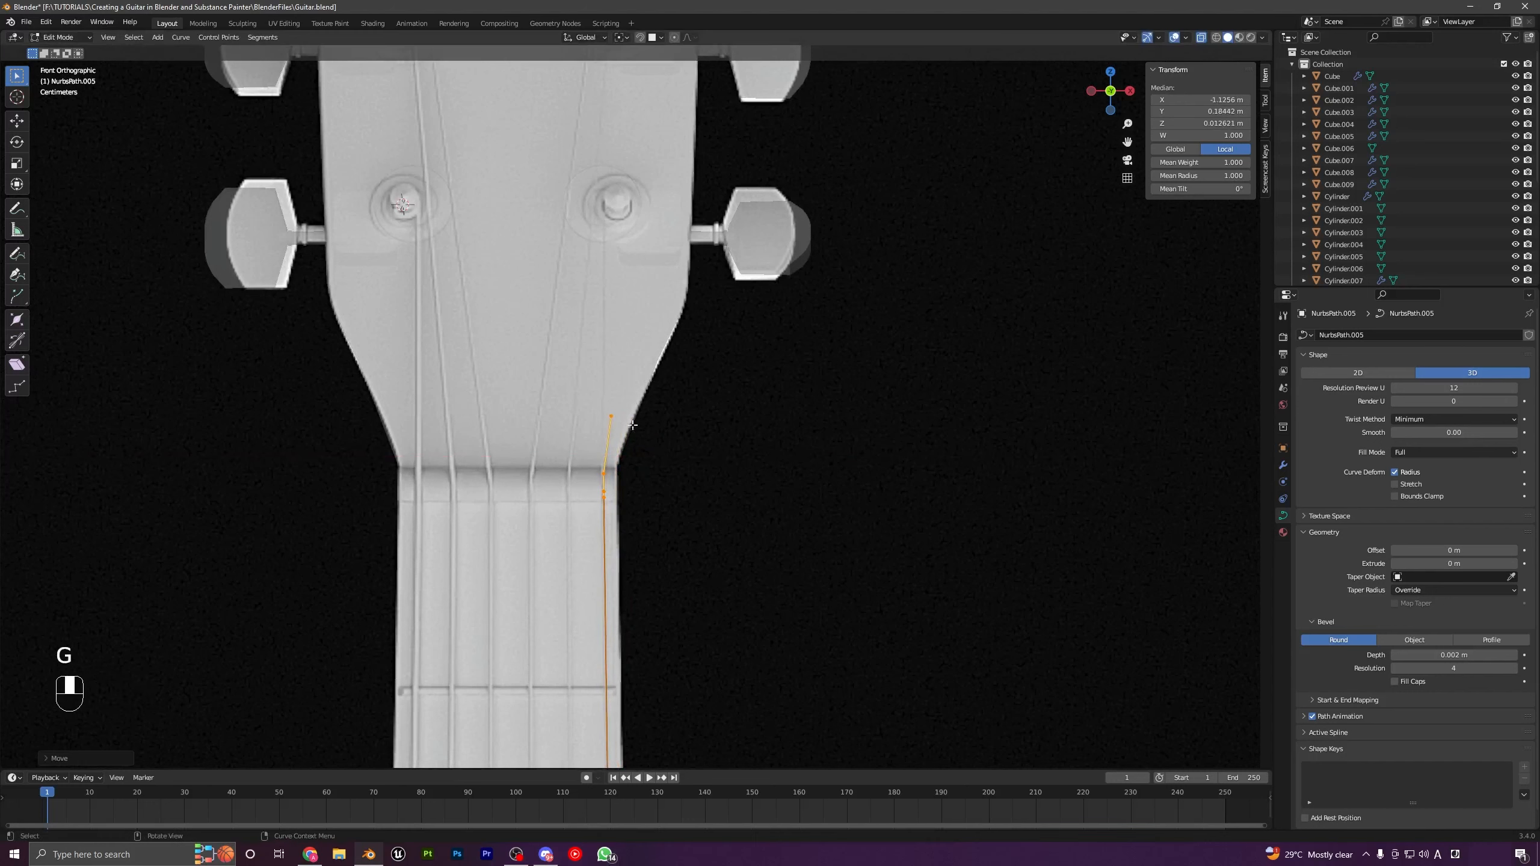
# Step: Move the sixth string's end above the nut along X so it runs straight, and return to Object Mode
pyautogui.press('g')
pyautogui.press('x')
pyautogui.click(585, 436)
pyautogui.click(1200, 38)
pyautogui.press('Tab')
# Step: Examine the fifth string's alignment with the headstock reference at the nut, from the front and the side
pyautogui.click(566, 467)
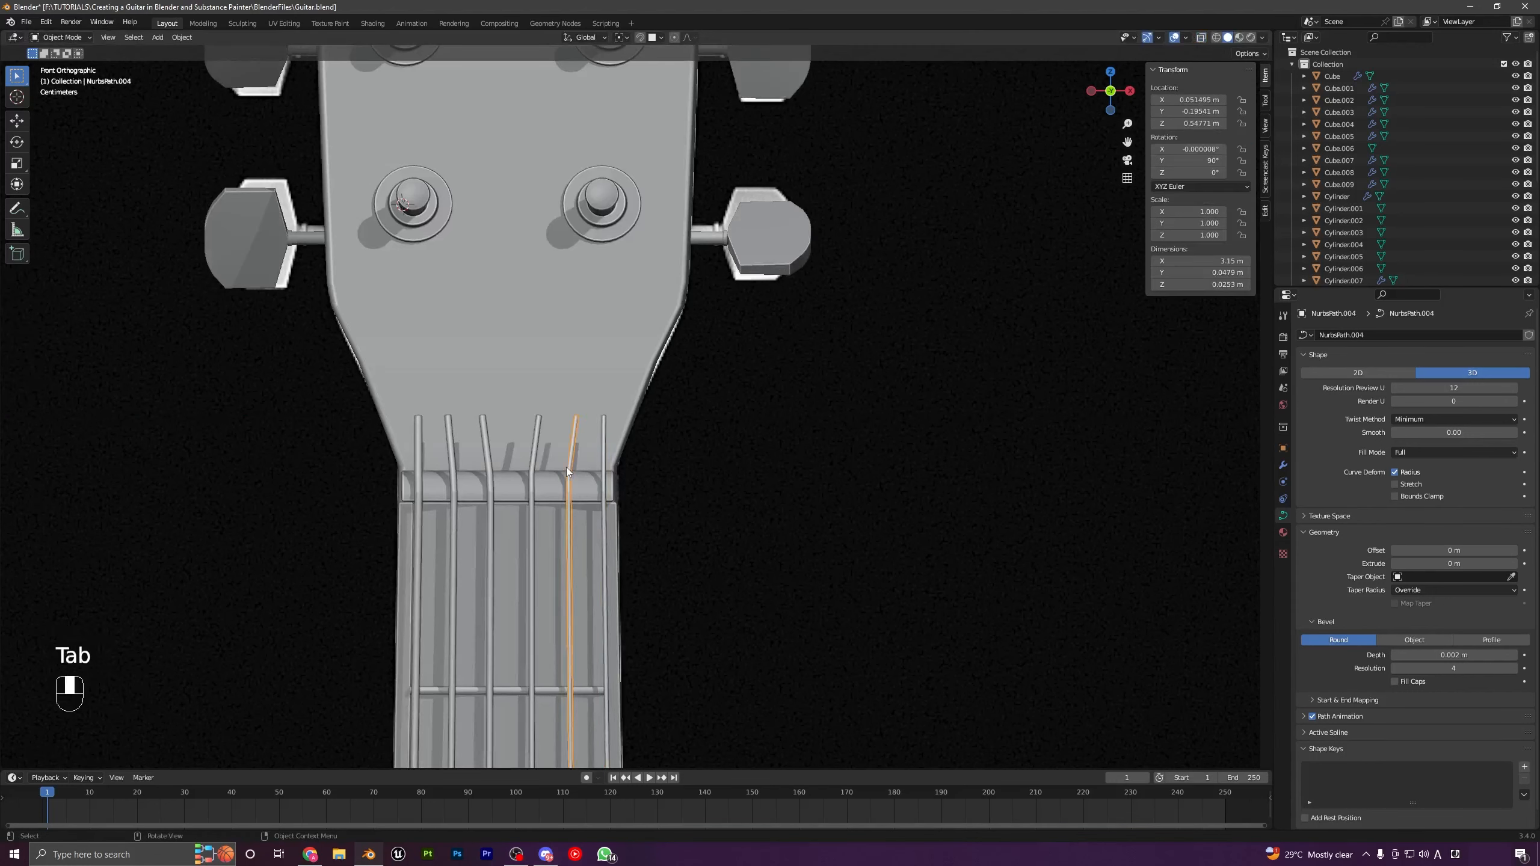
pyautogui.press('Tab')
pyautogui.click(1201, 39)
pyautogui.keyDown('shift'); pyautogui.moveTo(687, 474); pyautogui.dragTo(725, 414, button='middle'); pyautogui.keyUp('shift')
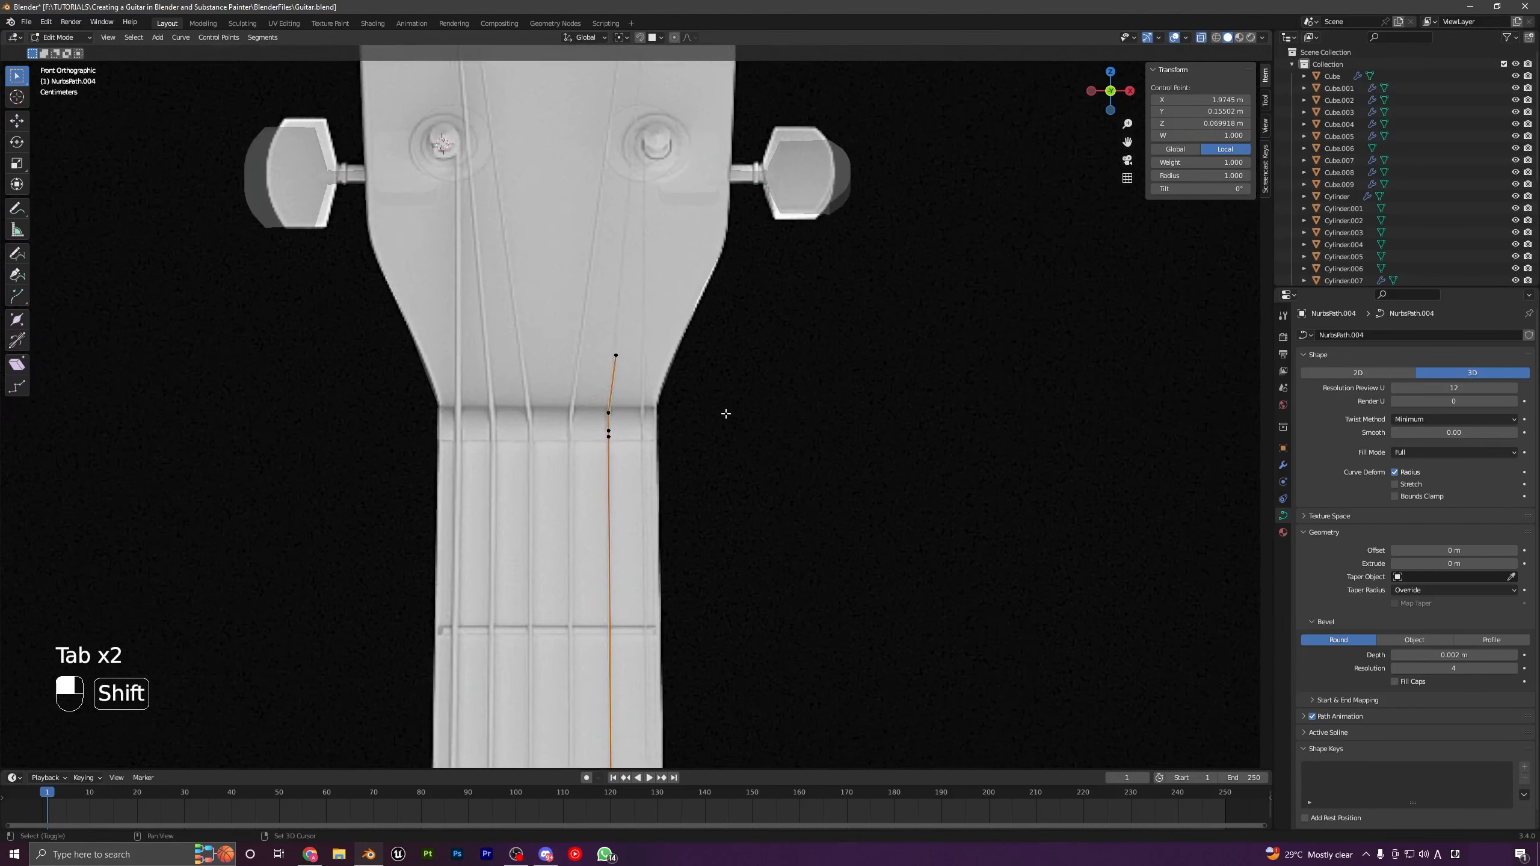
pyautogui.scroll(-3, 658, 443)
pyautogui.press('Tab')
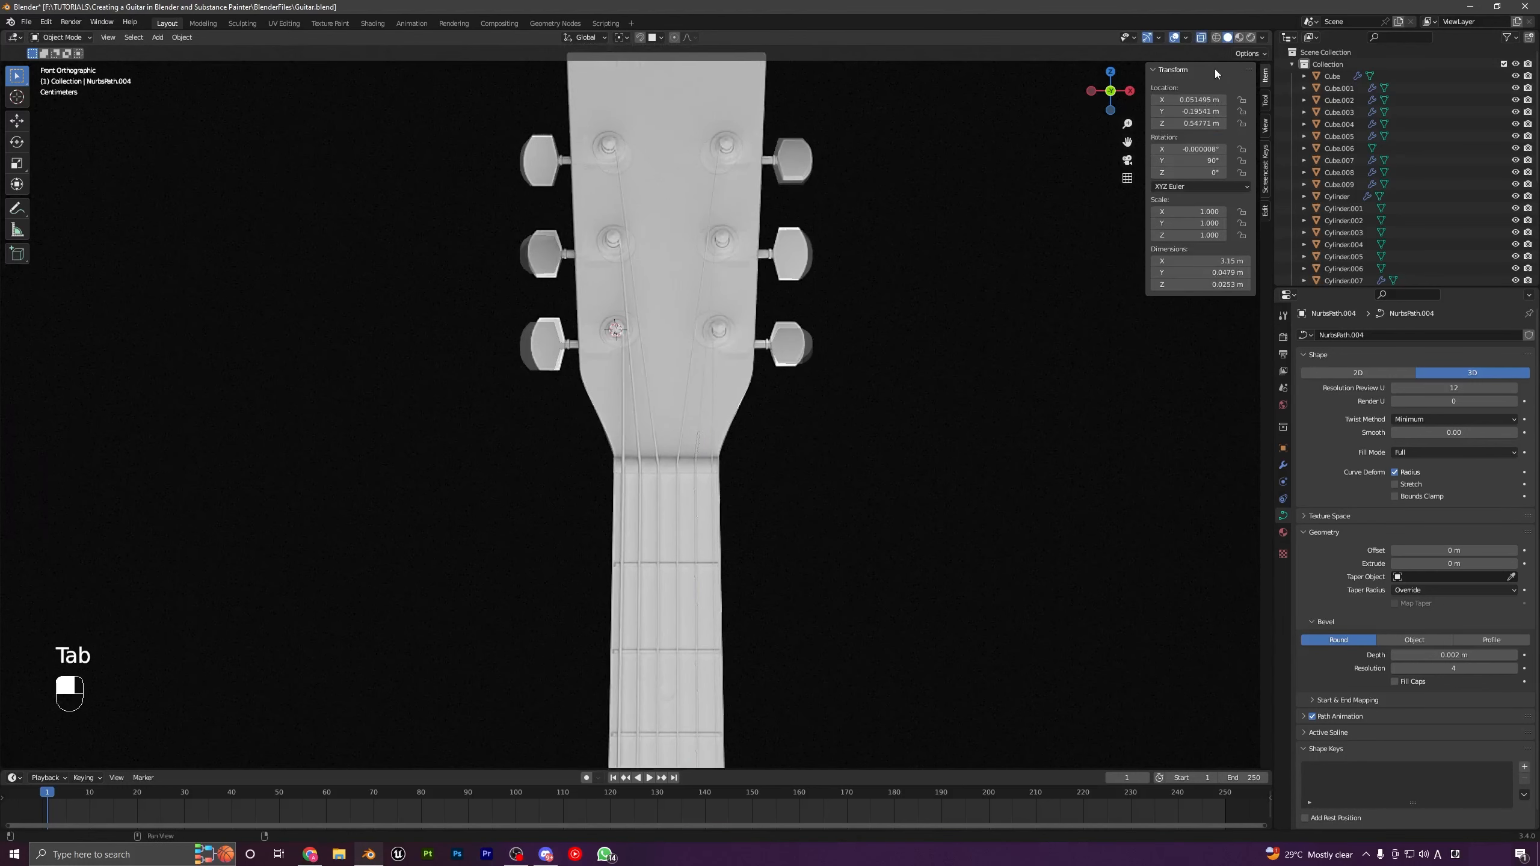
pyautogui.click(1202, 38)
pyautogui.press('KP_3')
pyautogui.keyDown('shift'); pyautogui.moveTo(857, 287); pyautogui.dragTo(737, 405, button='middle'); pyautogui.keyUp('shift')
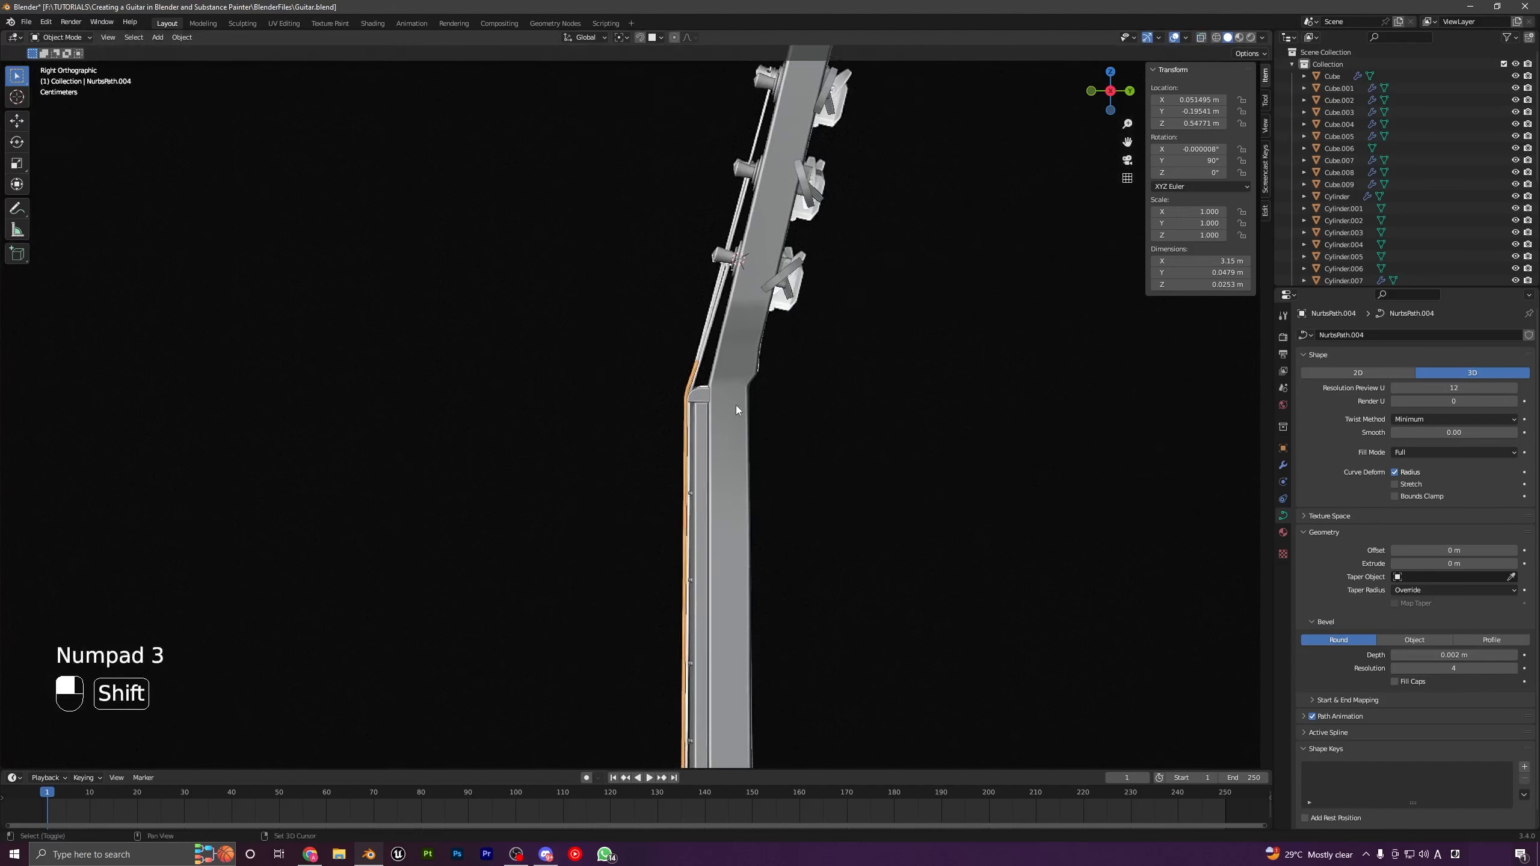
pyautogui.scroll(3, 737, 425)
pyautogui.press('KP_1')
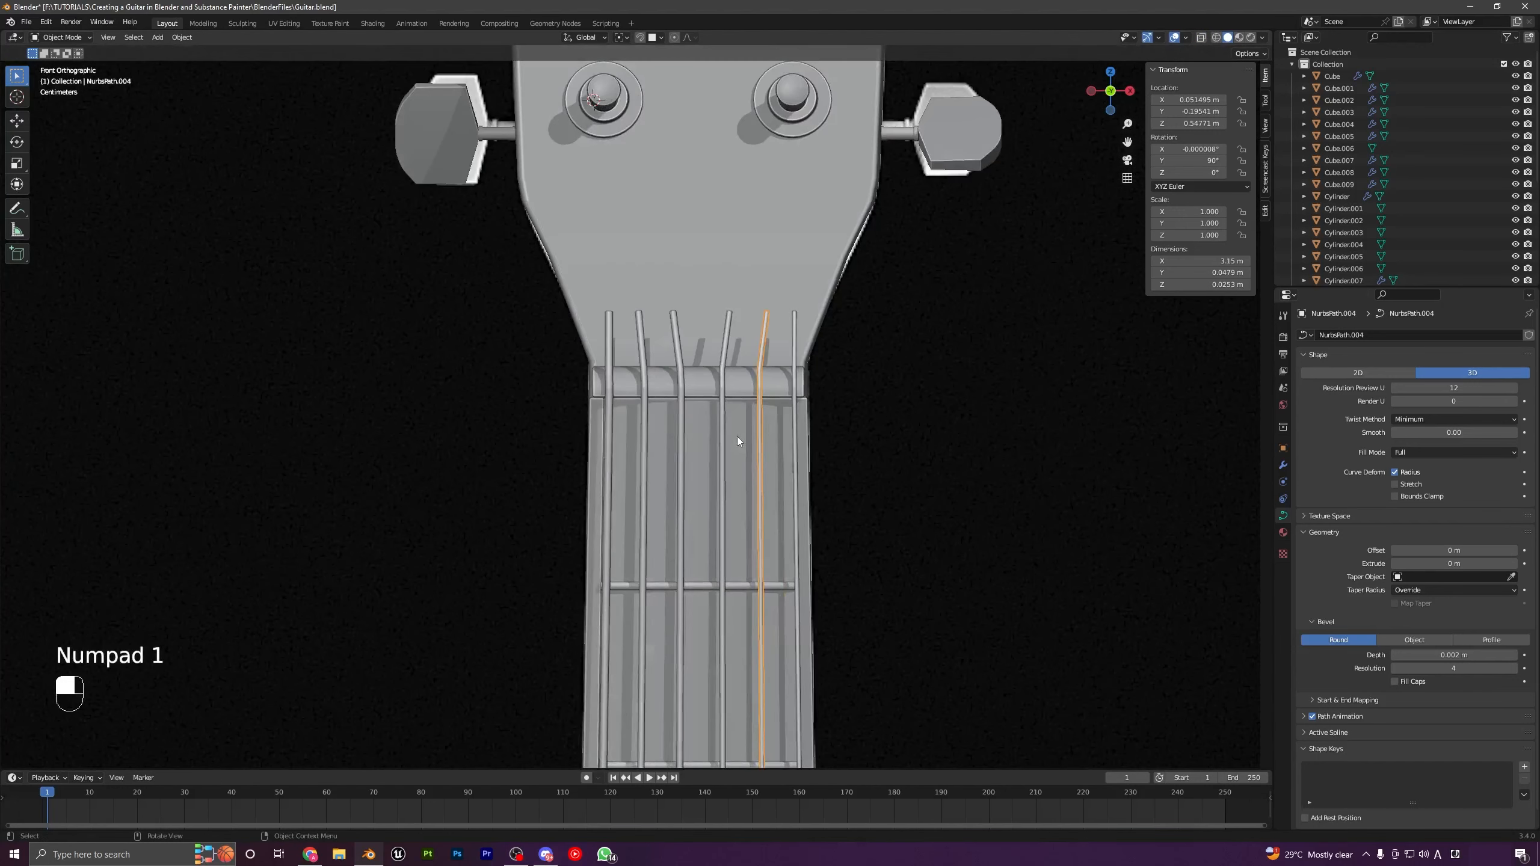
pyautogui.click(607, 342)
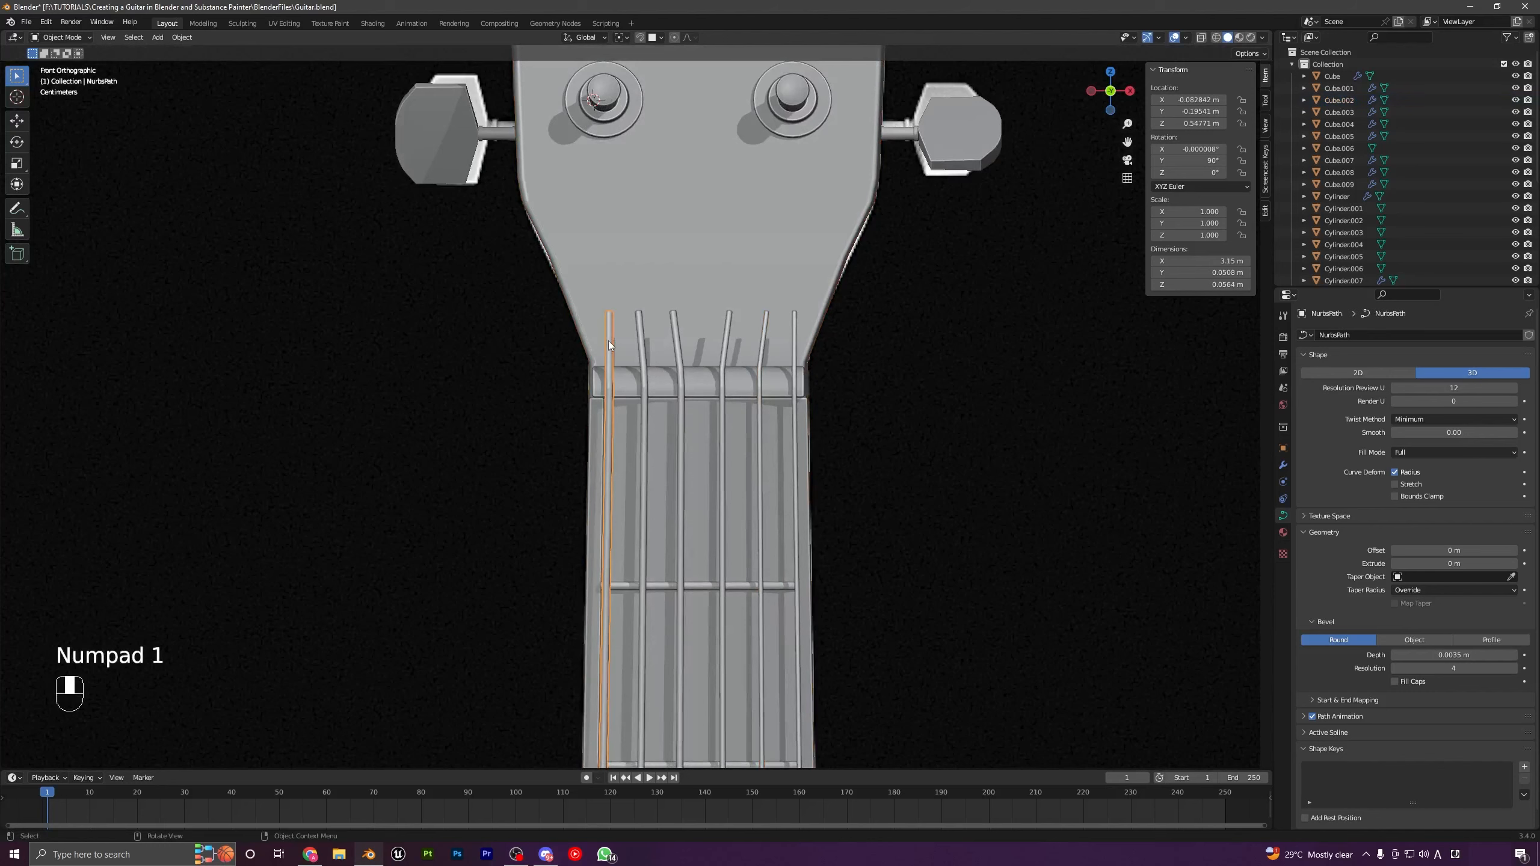
pyautogui.press('Tab')
pyautogui.keyDown('shift'); pyautogui.moveTo(697, 276); pyautogui.dragTo(704, 532, button='middle'); pyautogui.keyUp('shift')
pyautogui.press('Tab')
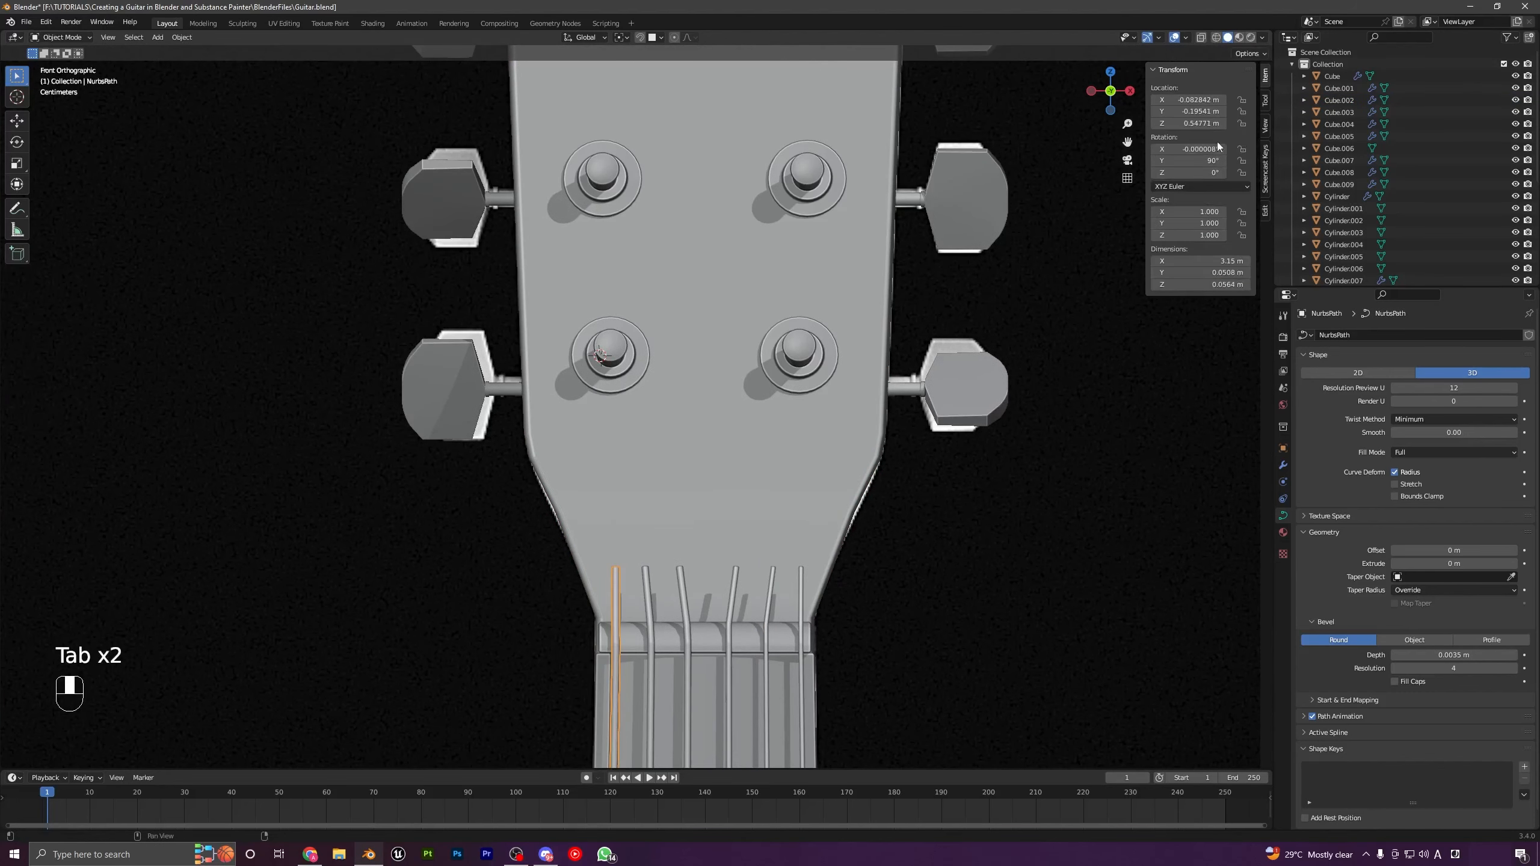
# Step: Move the lowest bass-side tuning post onto its reference, at about X -0.045 m and Z 1.901 m
pyautogui.click(1201, 38)
pyautogui.keyDown('shift'); pyautogui.moveTo(617, 349); pyautogui.dragTo(602, 489, button='middle'); pyautogui.keyUp('shift')
pyautogui.click(604, 490)
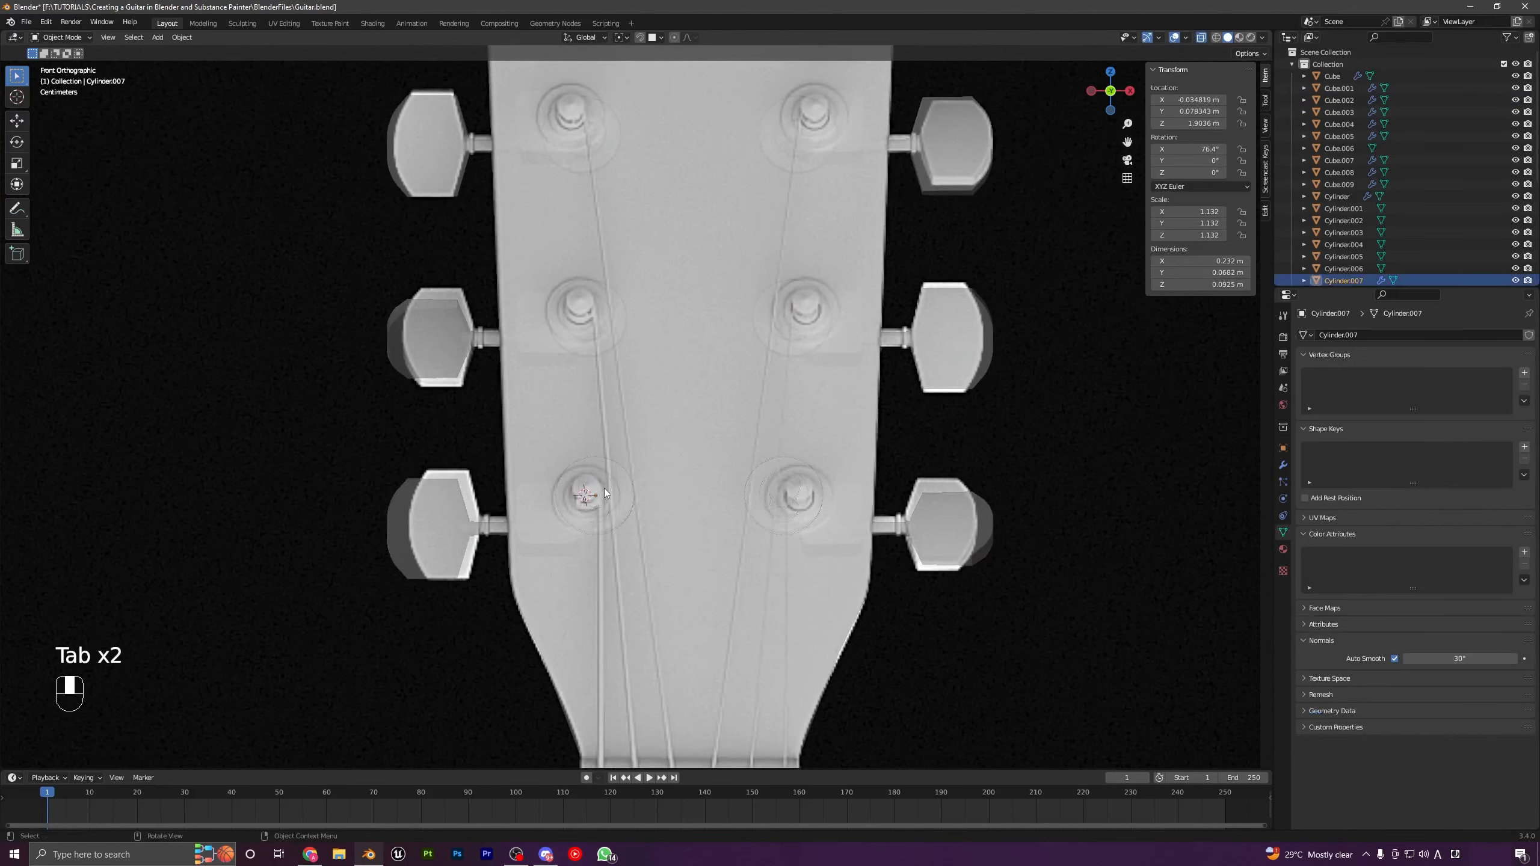
pyautogui.press('g')
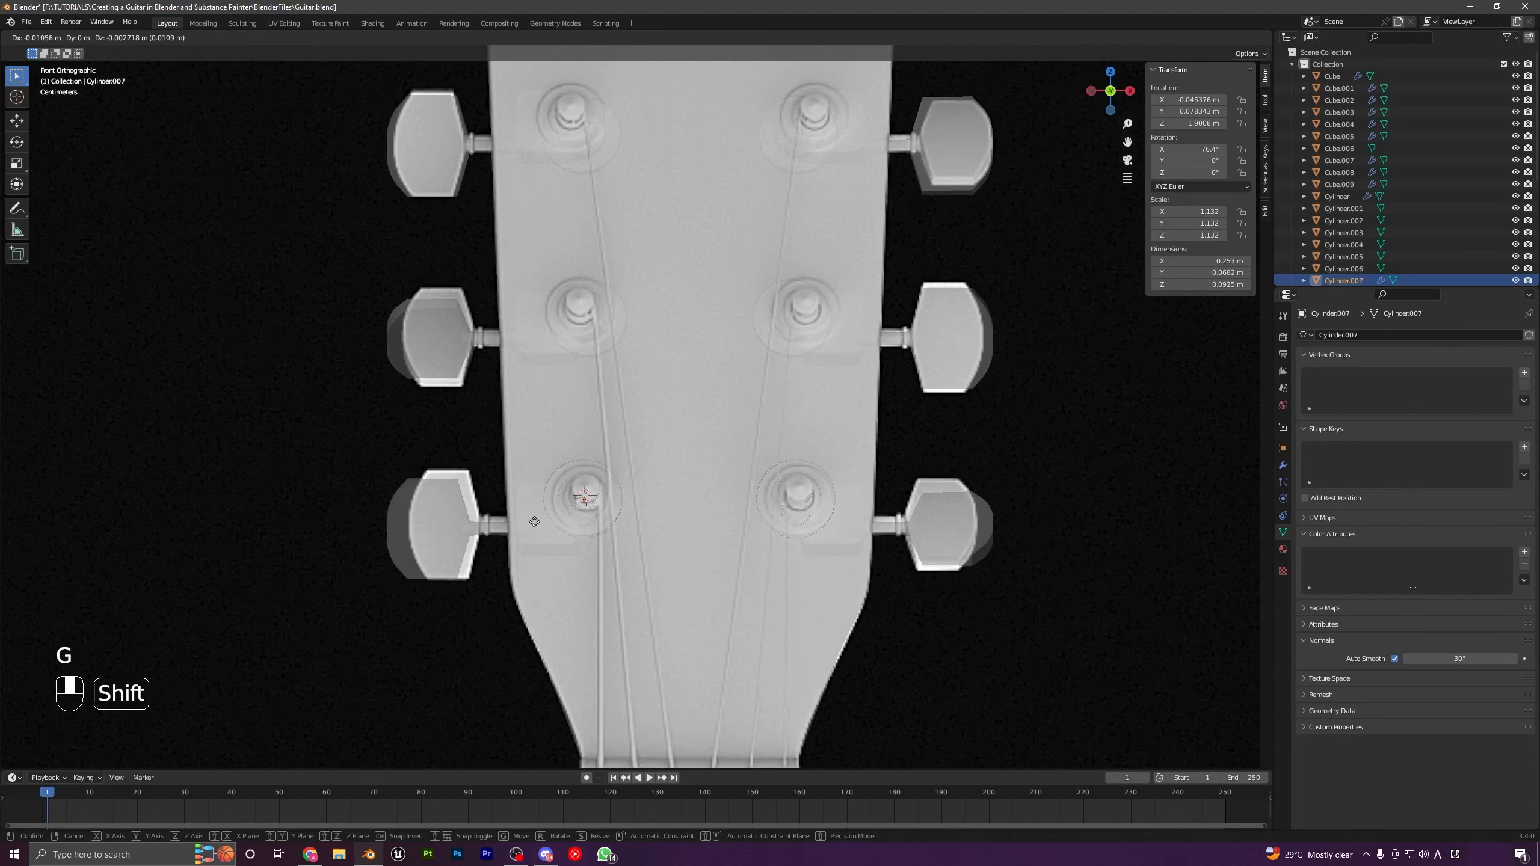
pyautogui.click(535, 521)
# Step: Move the middle and top bass-side tuning posts onto their references, at about X -0.049 m, Z 2.066 m and X -0.057 m, Z 2.234 m
pyautogui.click(569, 285)
pyautogui.press('g')
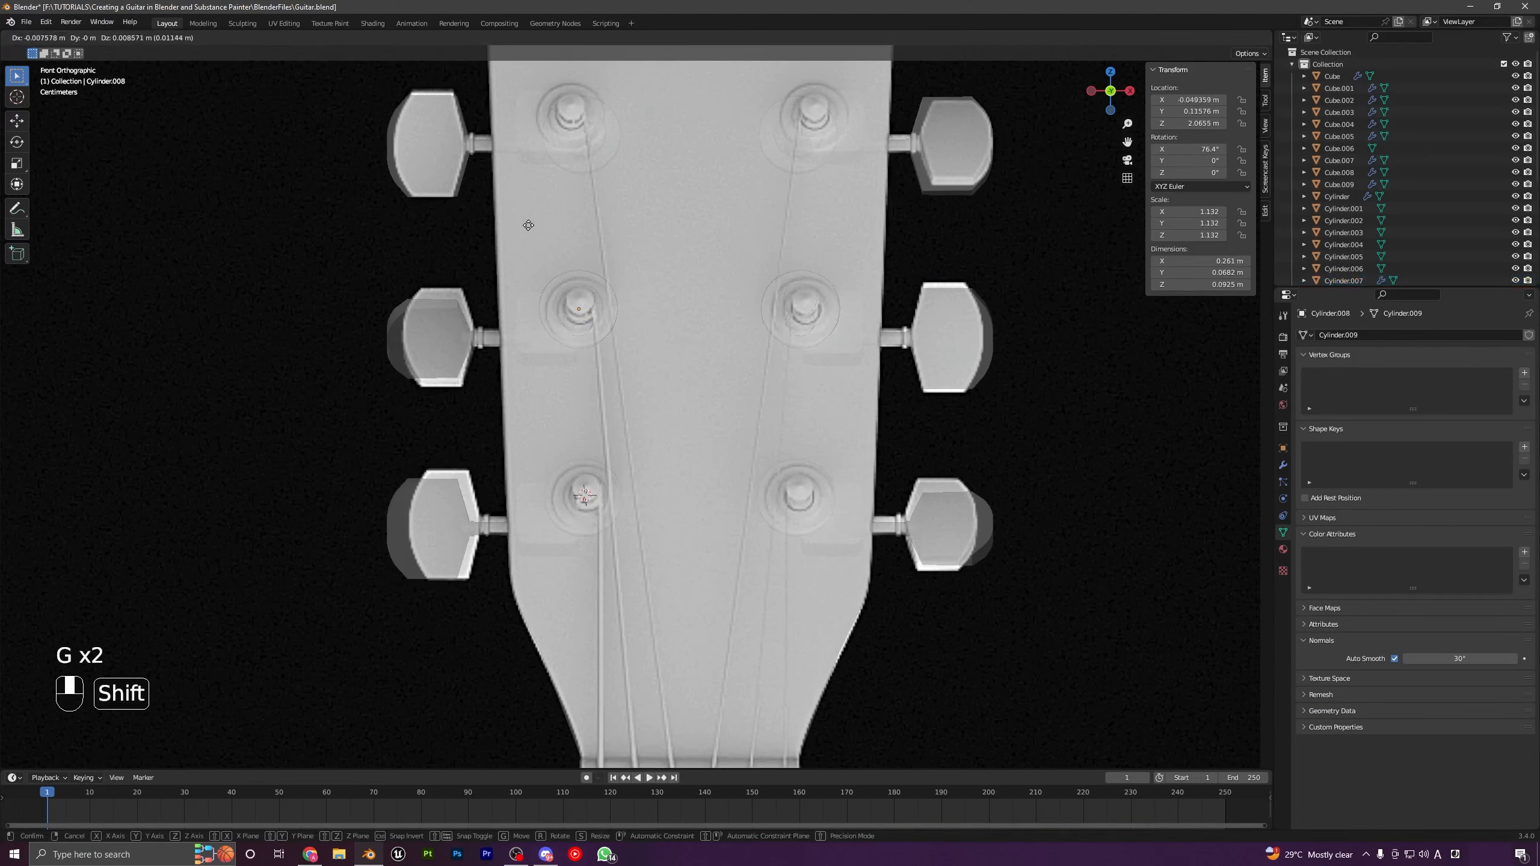
pyautogui.click(529, 225)
pyautogui.keyDown('shift'); pyautogui.moveTo(639, 213); pyautogui.dragTo(652, 336, button='middle'); pyautogui.keyUp('shift')
pyautogui.press('g')
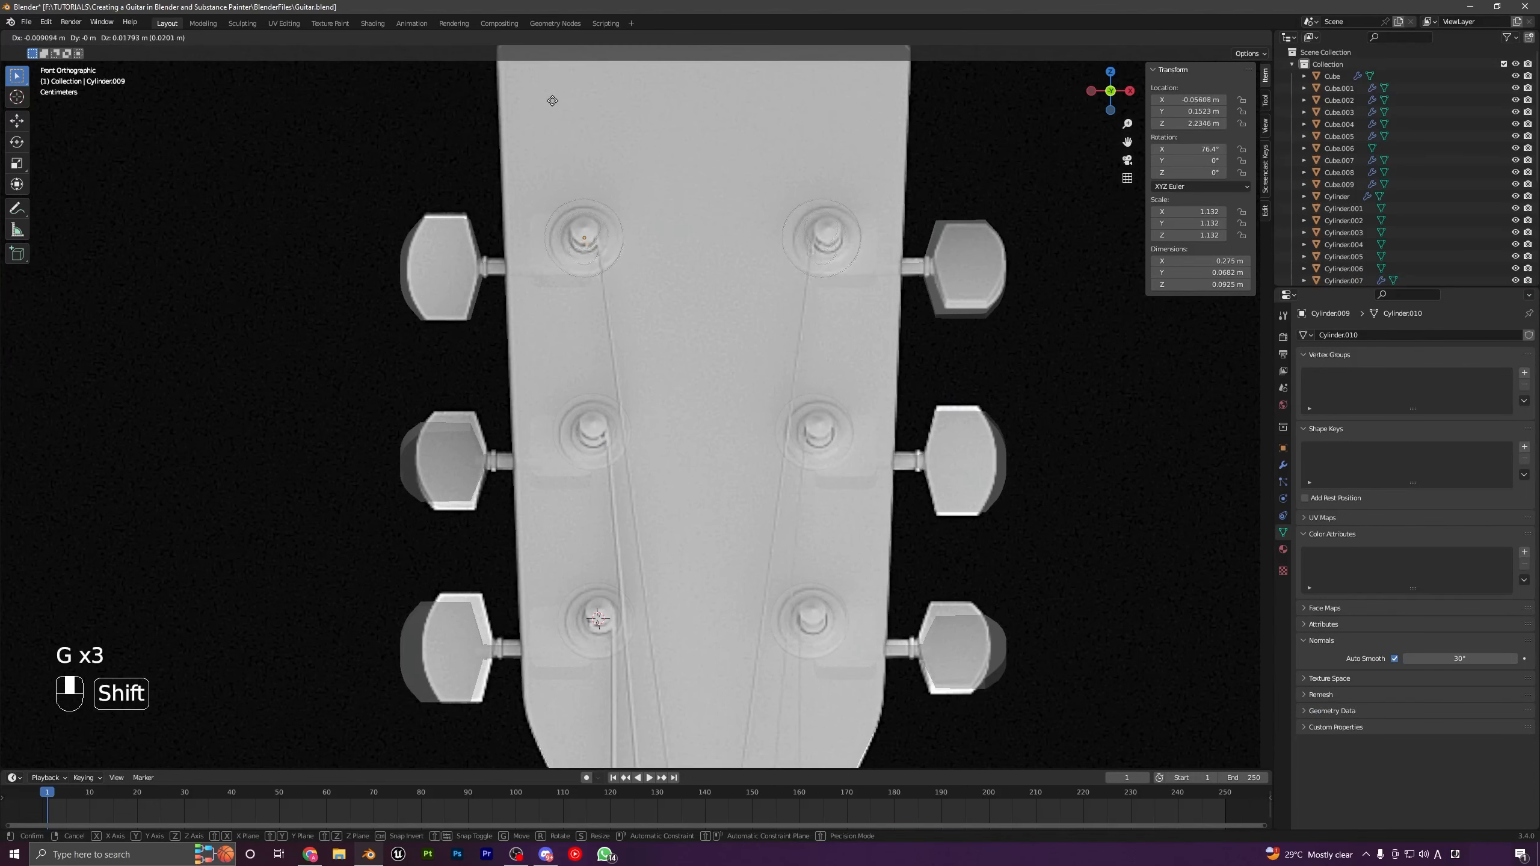
pyautogui.click(545, 105)
pyautogui.scroll(-3, 698, 553)
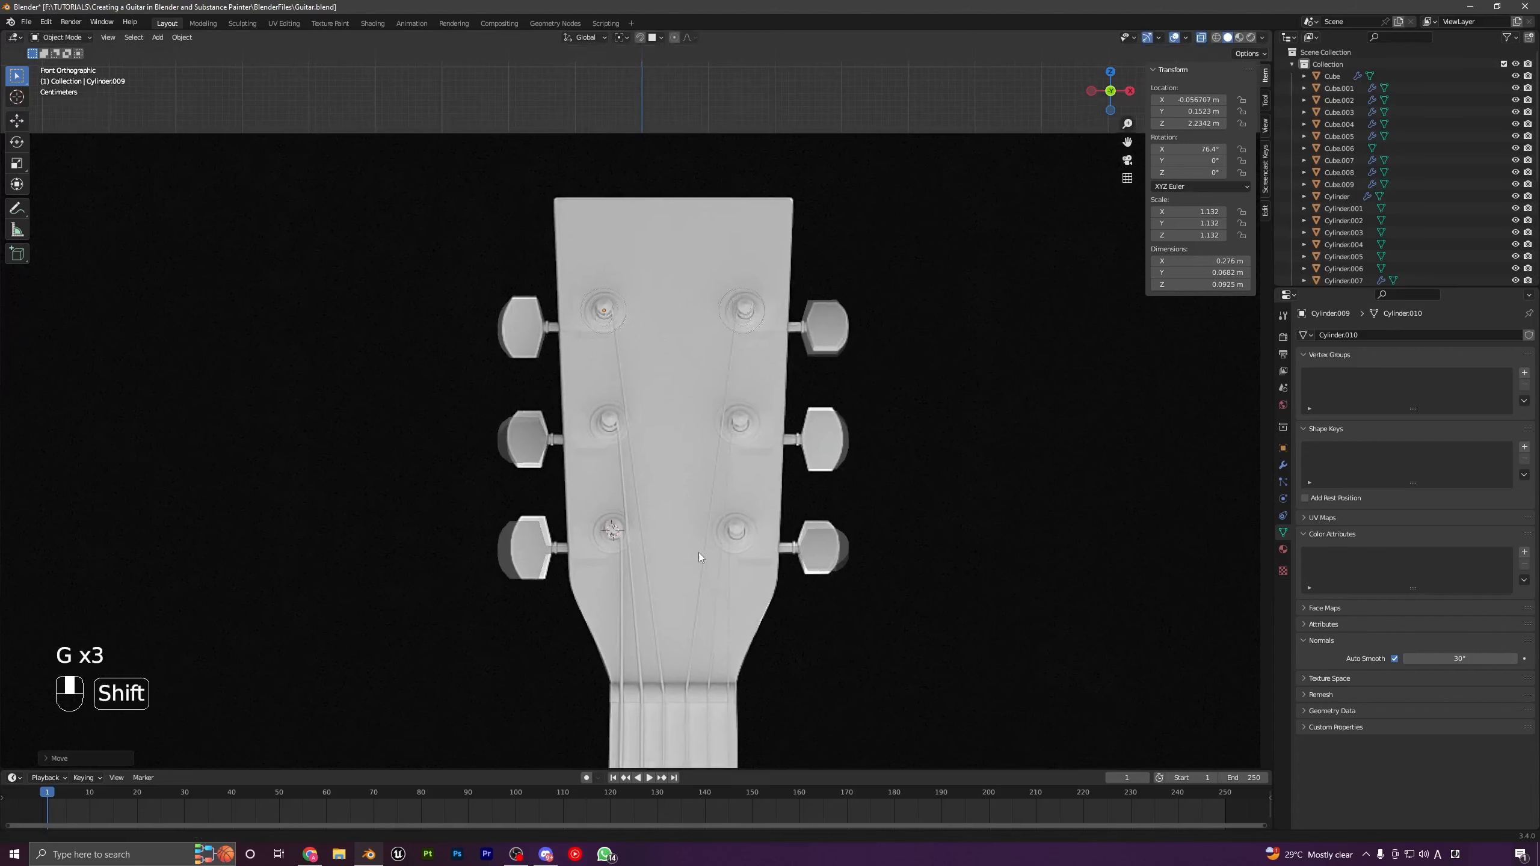
# Step: Move the first string's top control point up to the lowest bass-side tuning post, at about local X -1.36 m and Z 0.051 m
pyautogui.press('Tab')
pyautogui.keyDown('shift'); pyautogui.moveTo(698, 553); pyautogui.dragTo(661, 520, button='middle'); pyautogui.keyUp('shift')
pyautogui.press('Tab')
pyautogui.click(635, 318)
pyautogui.press('Tab')
pyautogui.scroll(3, 634, 304)
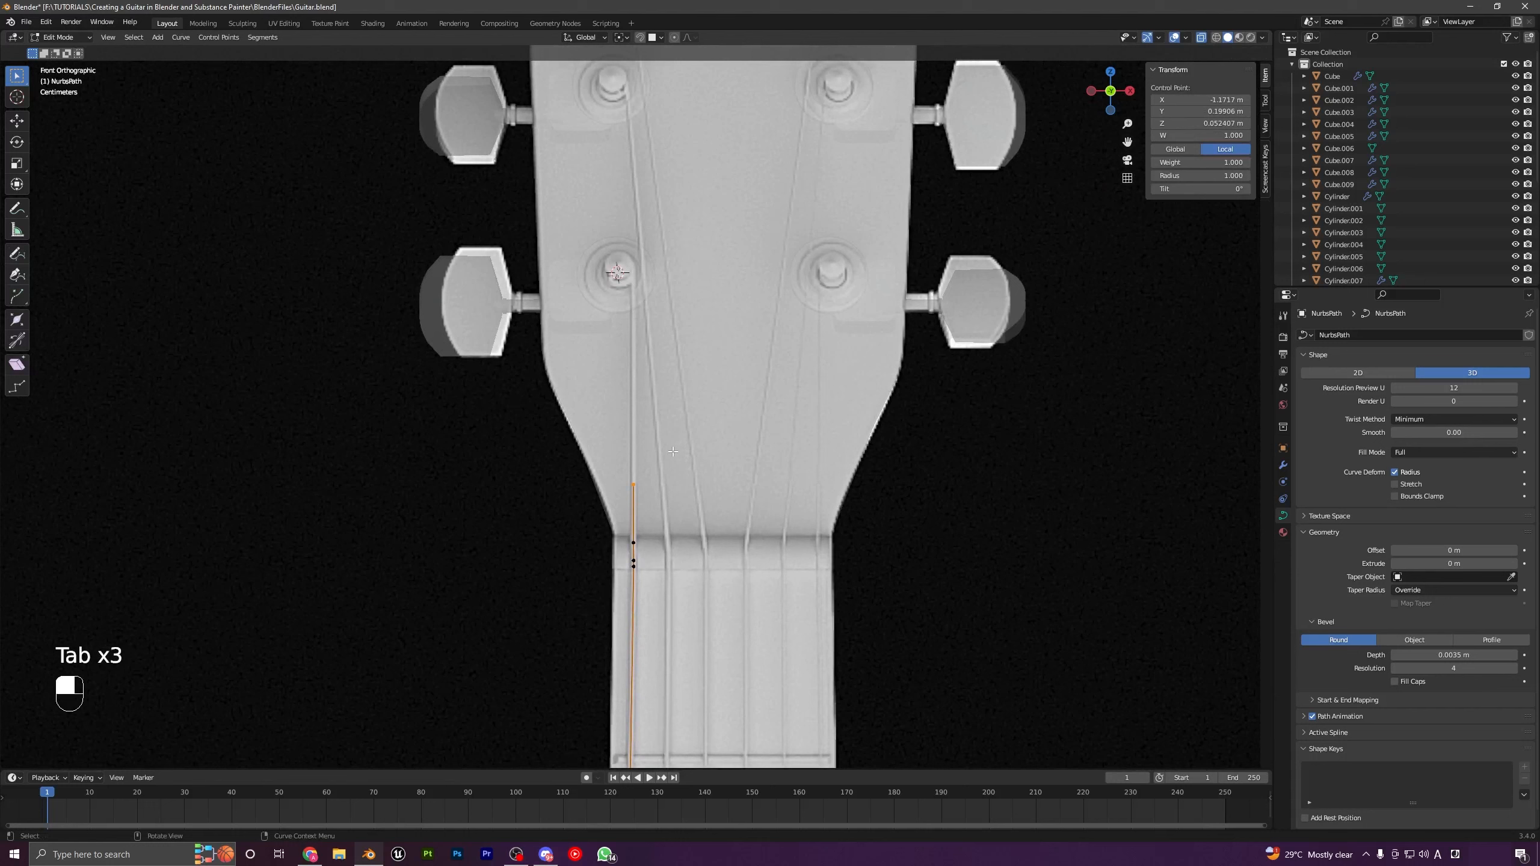
pyautogui.press('g')
pyautogui.click(666, 230)
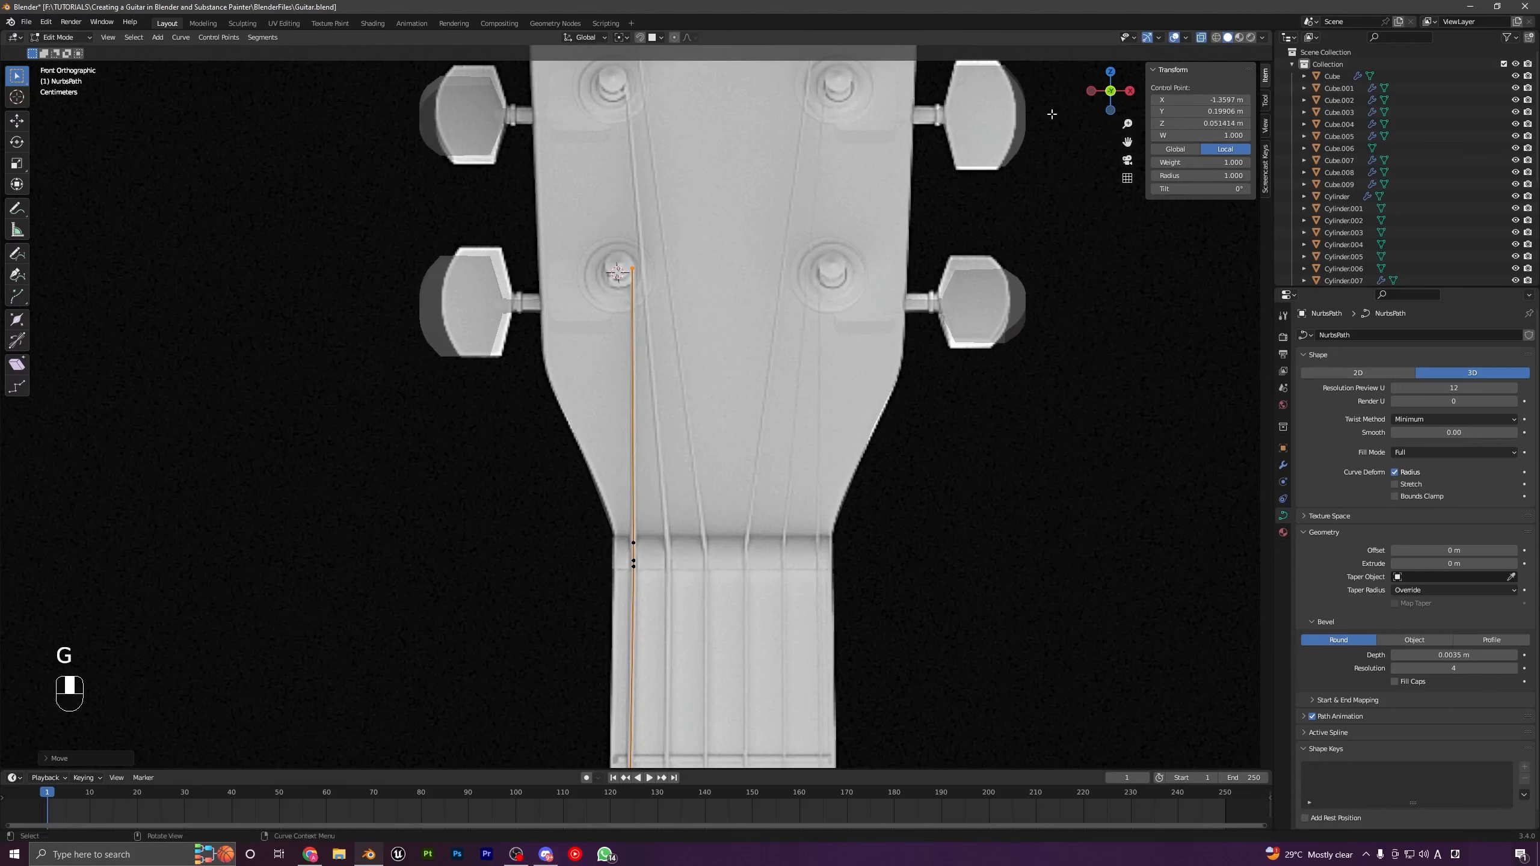
# Step: Move the first string's top control point along Y into the depth of the tuning post, at about local Y 0.250 m
pyautogui.click(1201, 39)
pyautogui.keyDown('shift'); pyautogui.moveTo(728, 334); pyautogui.dragTo(766, 463, button='middle'); pyautogui.keyUp('shift')
pyautogui.scroll(4, 766, 463)
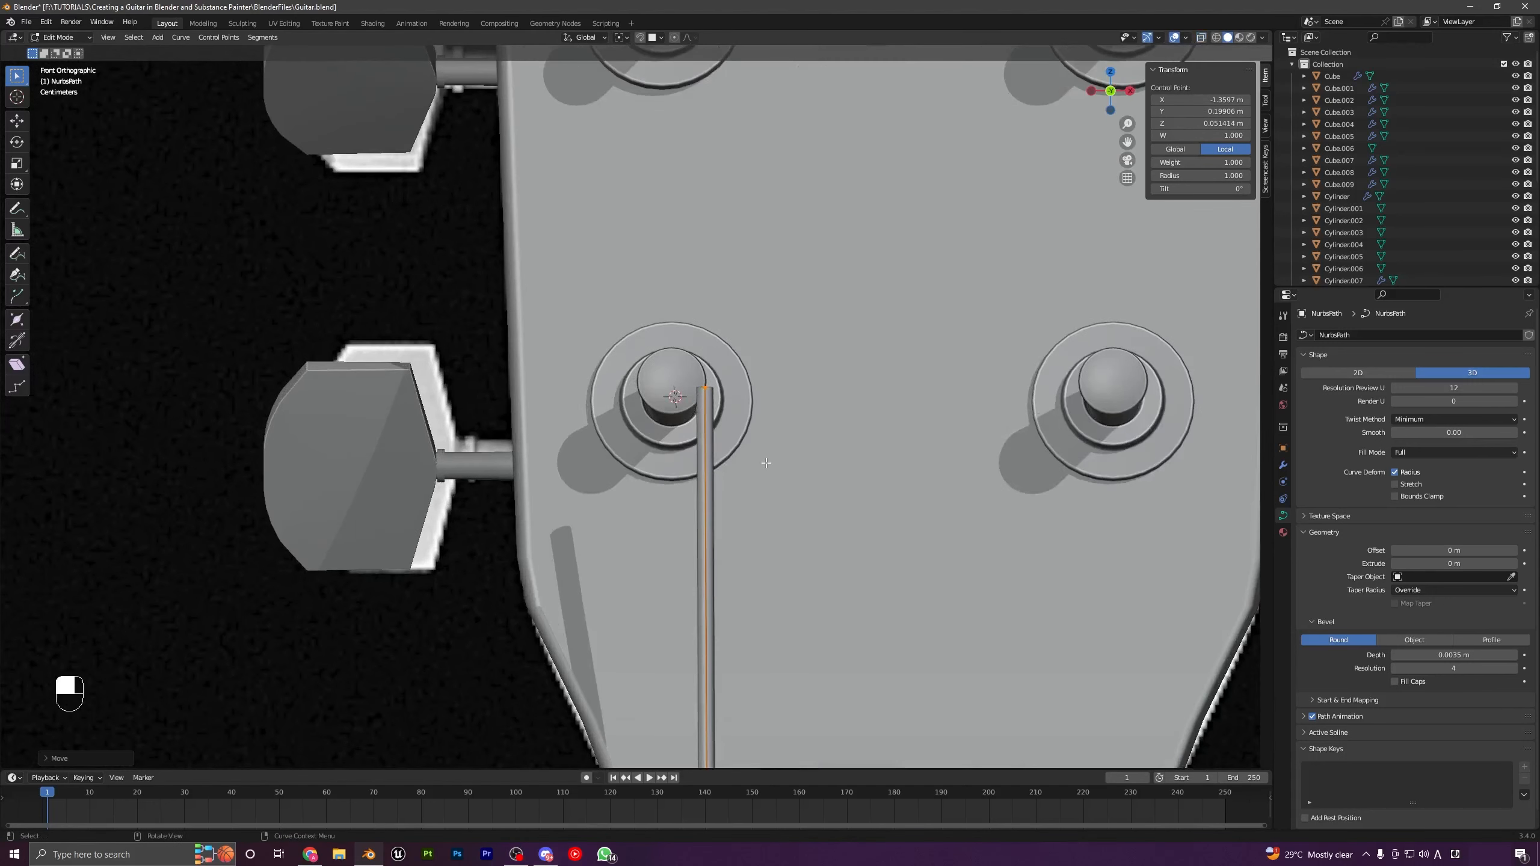
pyautogui.press('KP_3')
pyautogui.press('g')
pyautogui.press('g')
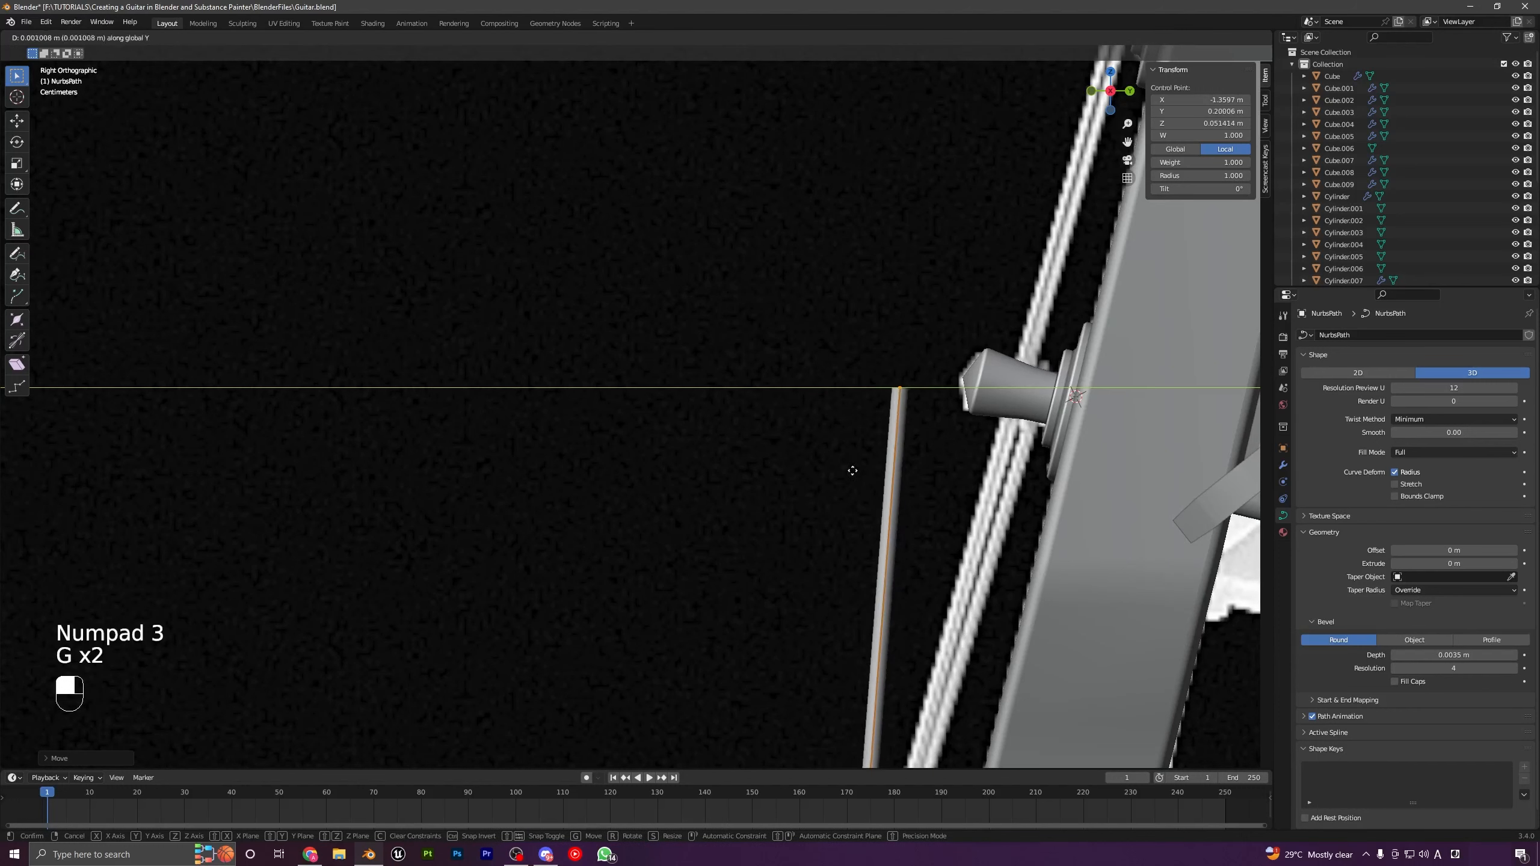
pyautogui.click(887, 486)
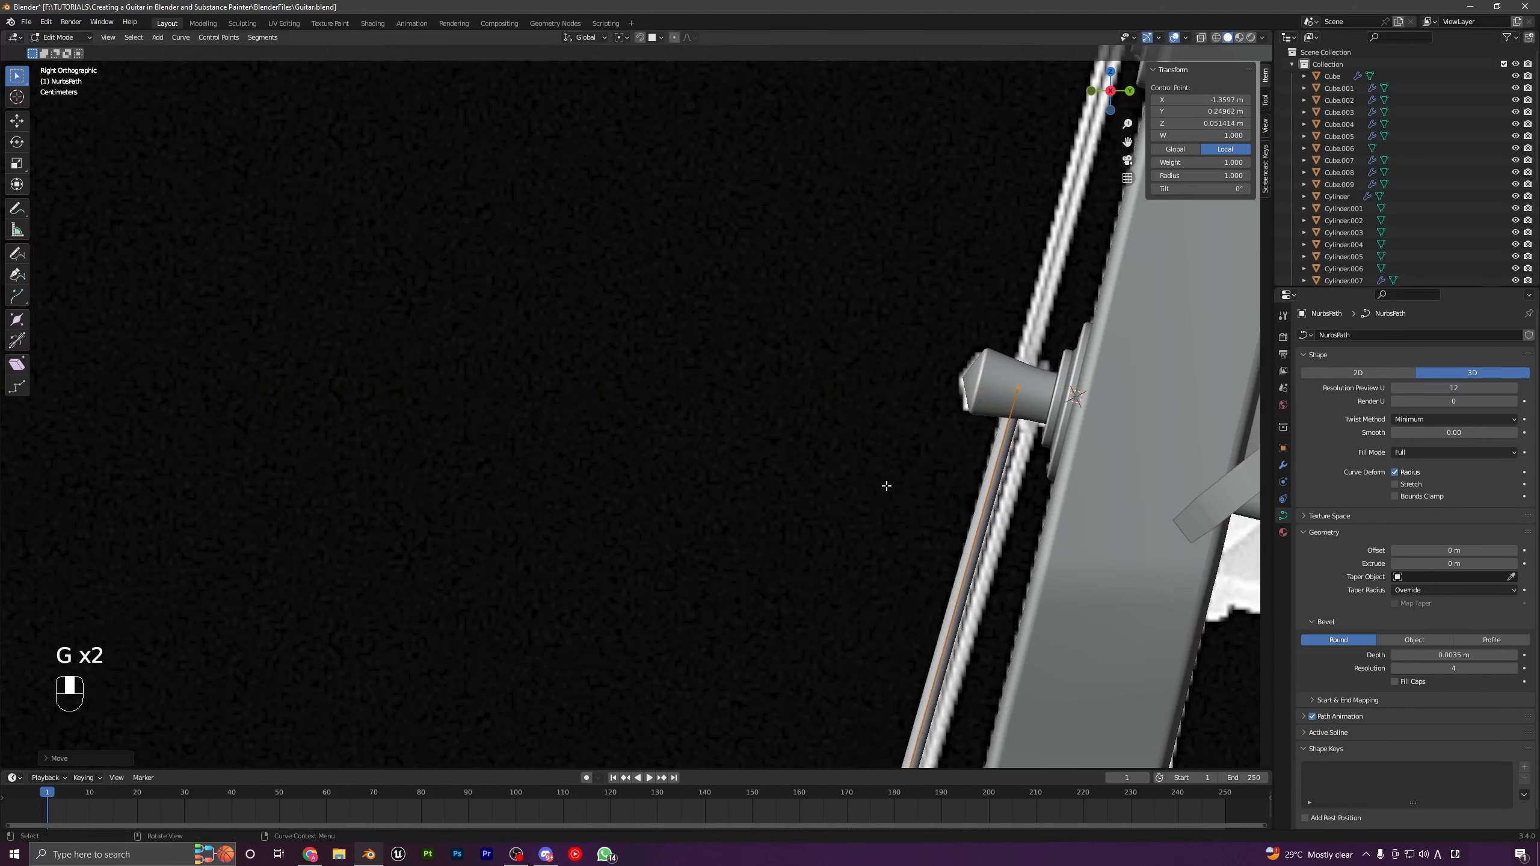
# Step: Extrude the first string's end point inward into the tuning post, return to Object Mode and check the result in perspective
pyautogui.press('KP_1')
pyautogui.press('e')
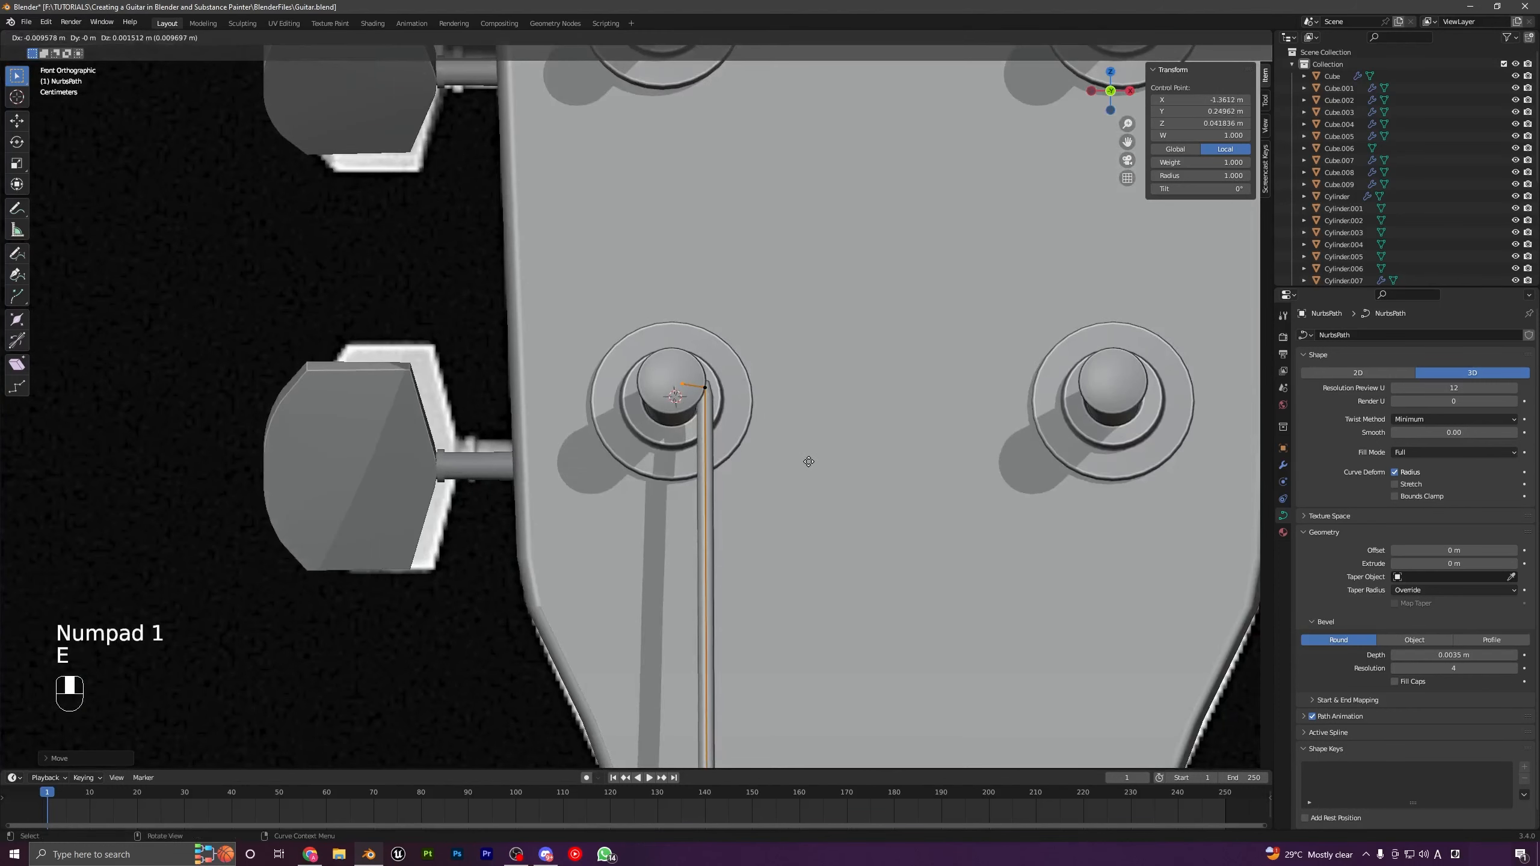
pyautogui.click(804, 464)
pyautogui.press('Tab')
pyautogui.scroll(-3, 789, 467)
pyautogui.moveTo(744, 466); pyautogui.dragTo(612, 459, button='middle')
pyautogui.press('a')
pyautogui.press('a')
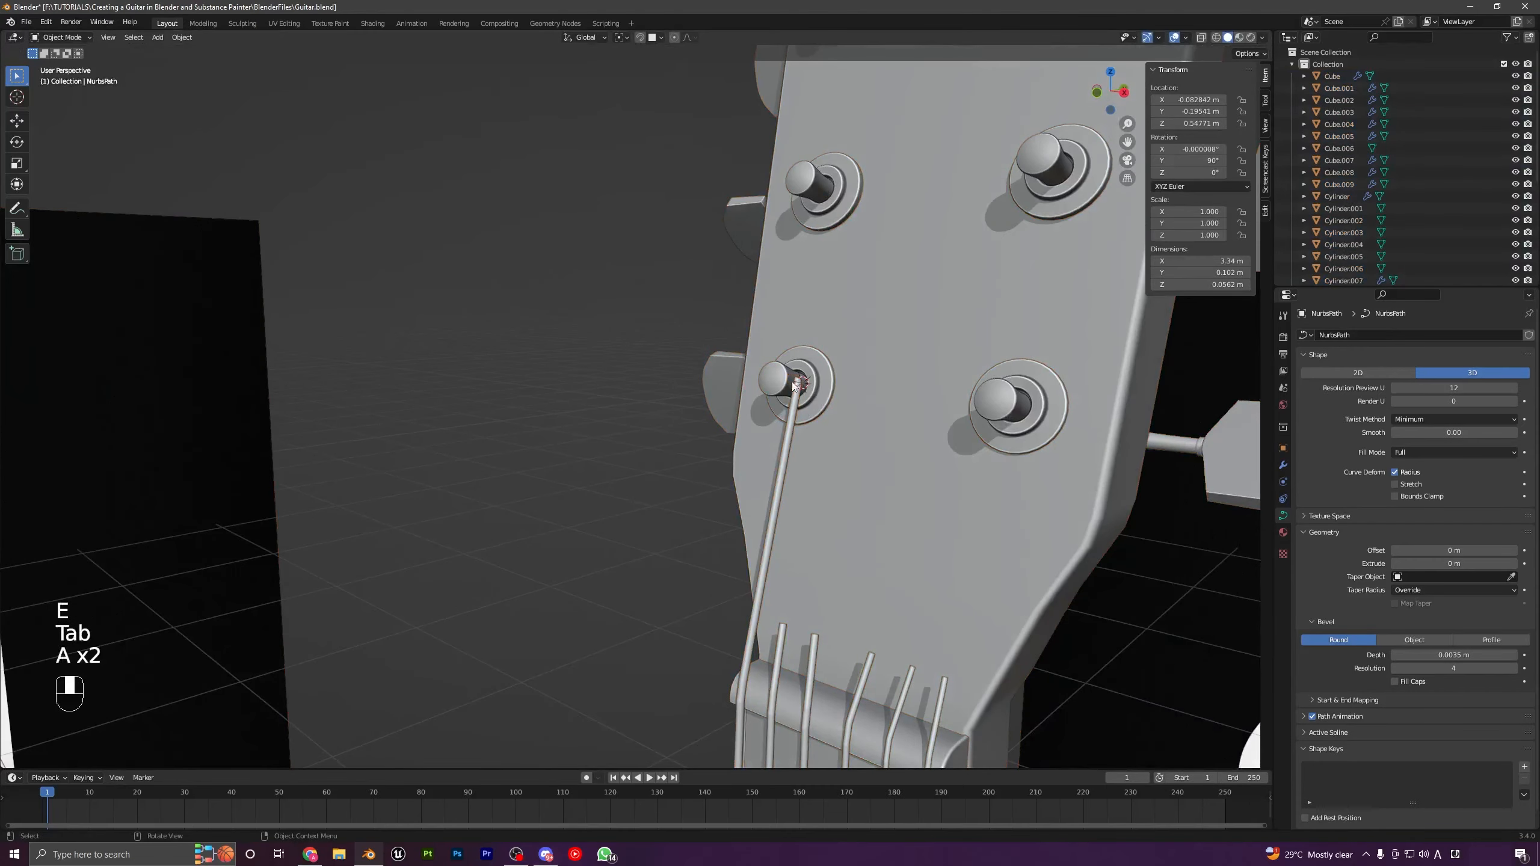
pyautogui.scroll(-4, 788, 425)
pyautogui.moveTo(736, 513); pyautogui.dragTo(771, 567, button='middle')
# Step: Move the second string's top control point up to the middle bass-side tuning post, at about local X -1.517 m and Z 0.013 m
pyautogui.click(695, 521)
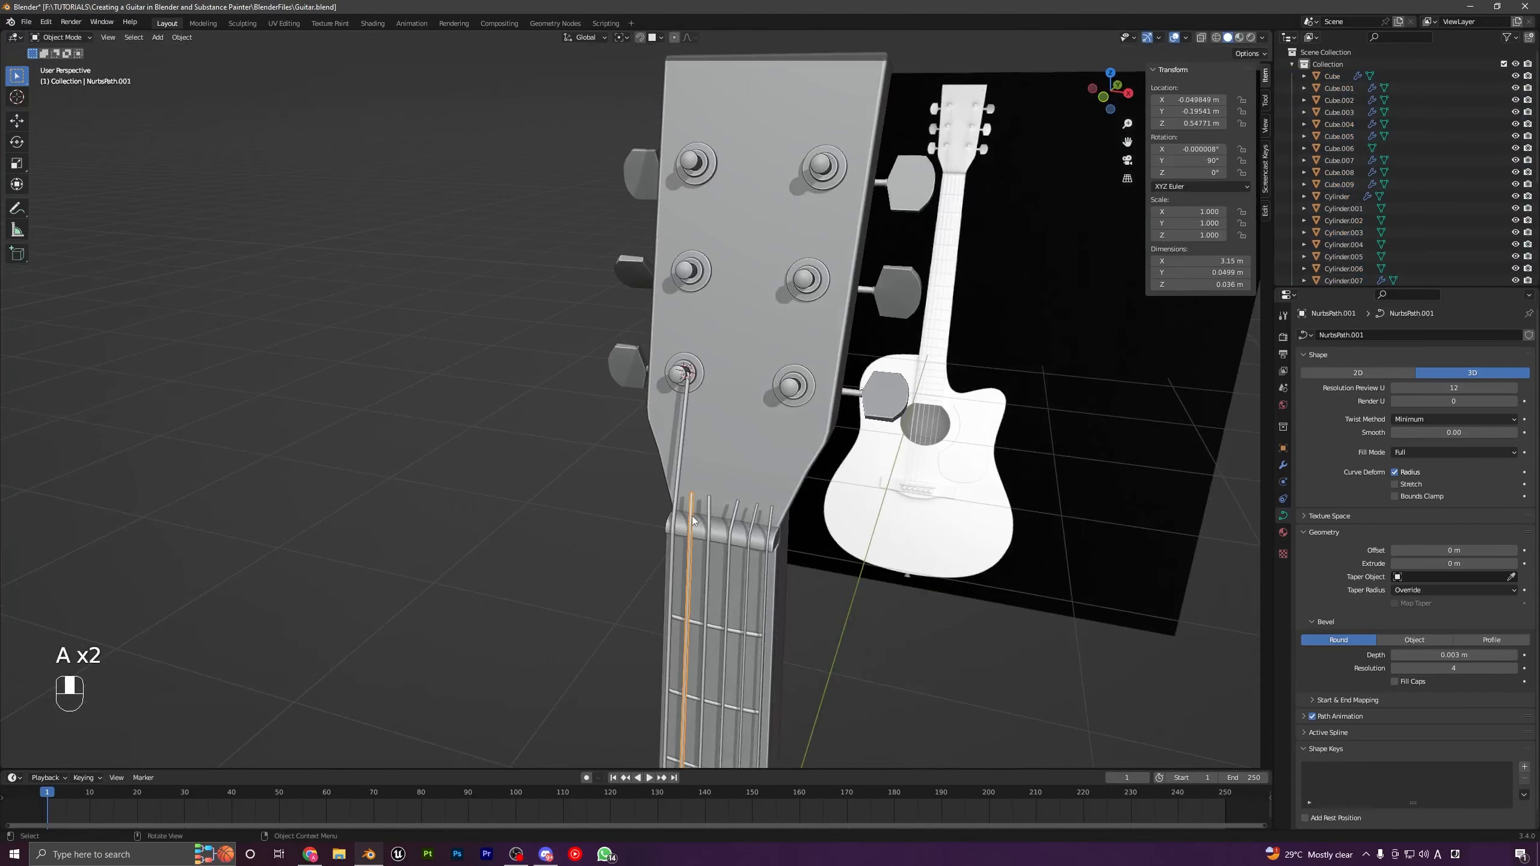
pyautogui.press('KP_1')
pyautogui.press('Tab')
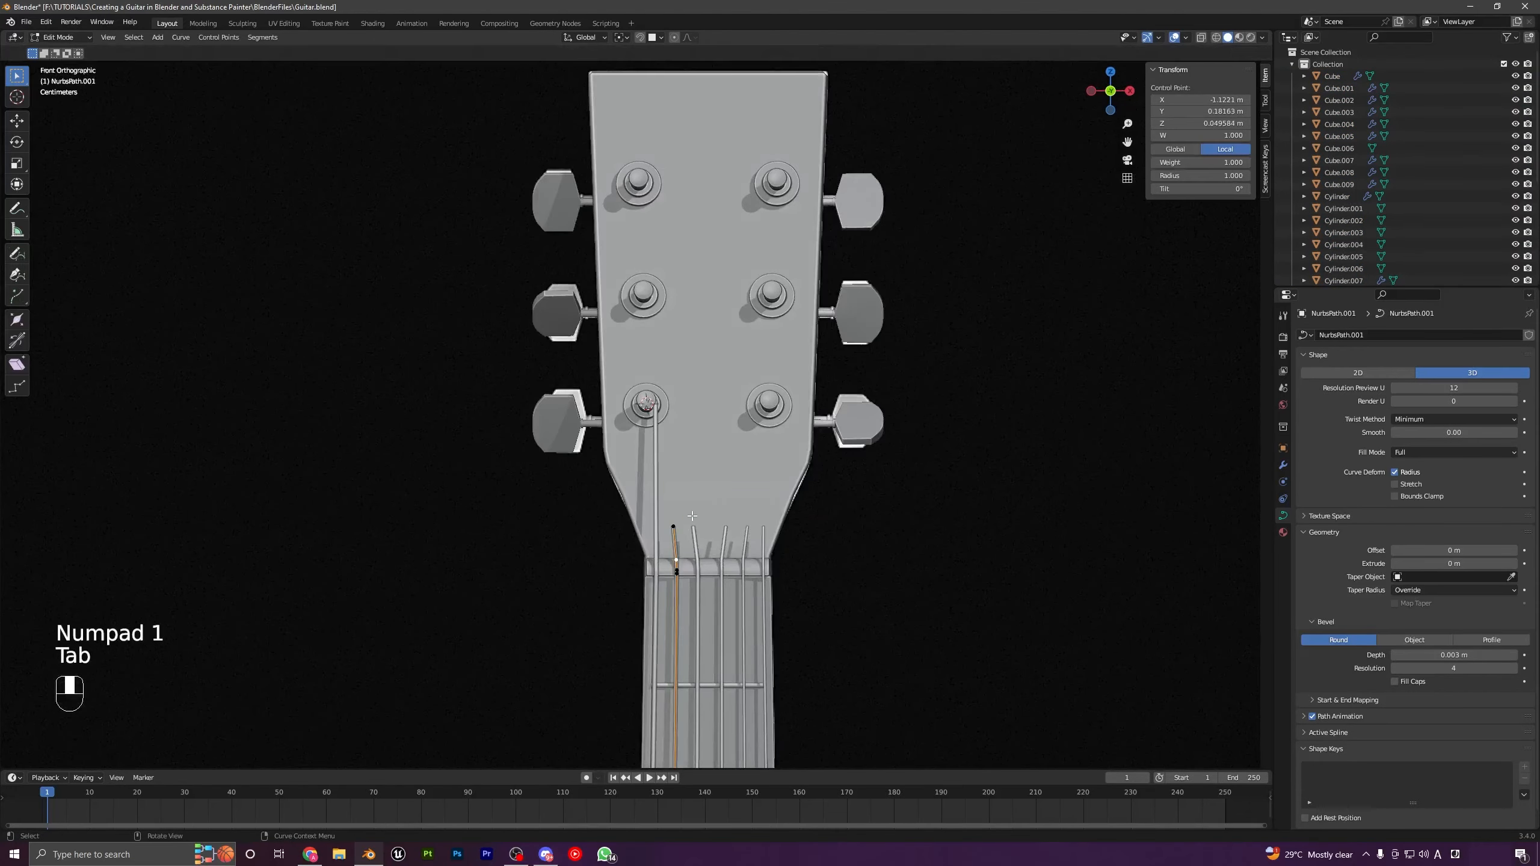
pyautogui.click(1202, 38)
pyautogui.scroll(2, 791, 455)
pyautogui.press('g')
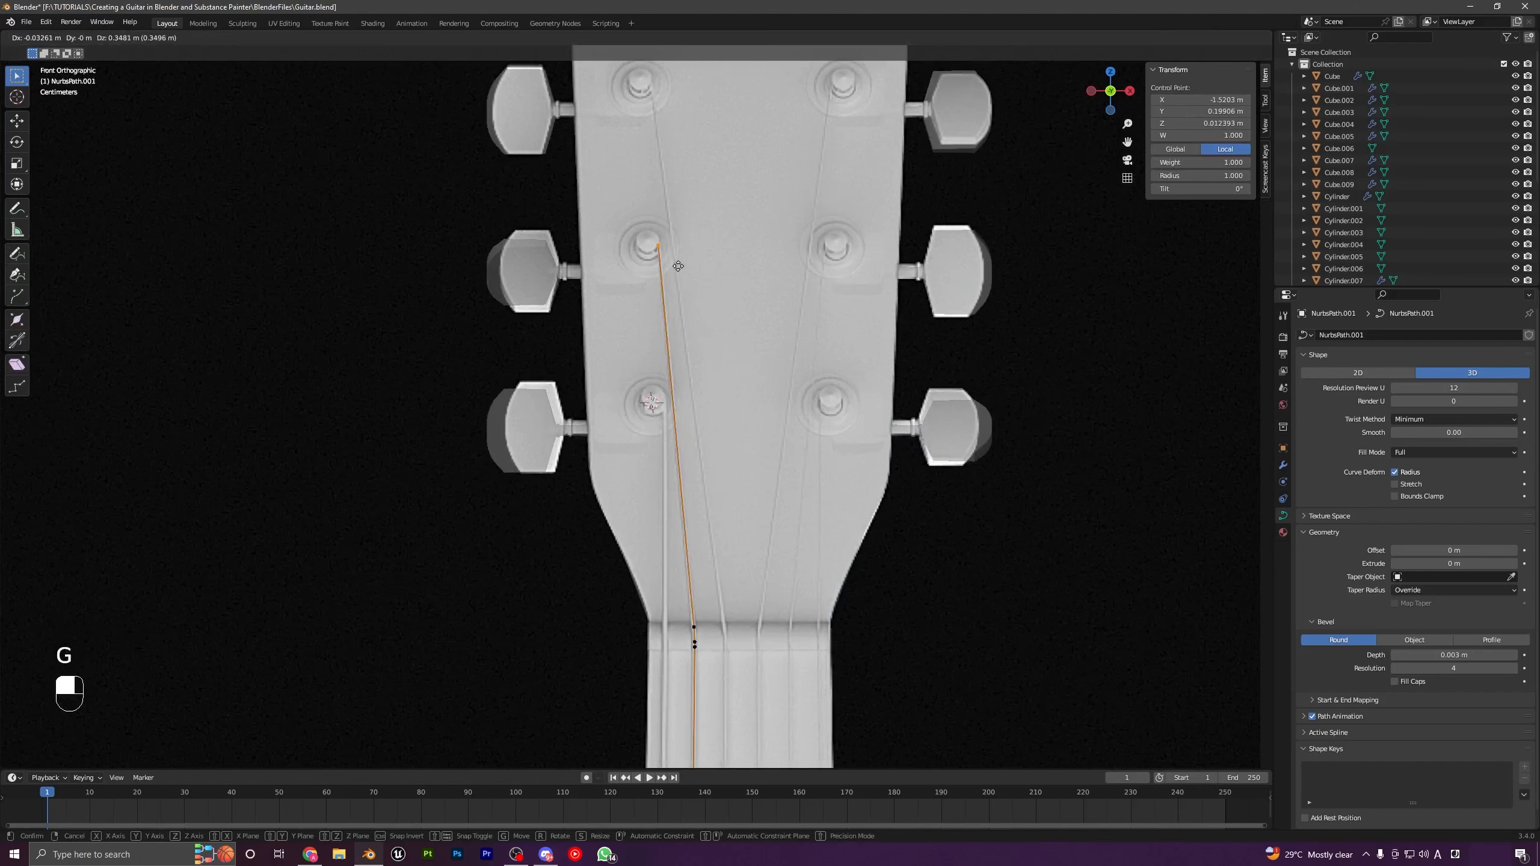
pyautogui.click(686, 274)
# Step: Move the second string's top control point along Y to the middle tuning post, at about local Y 0.290 m
pyautogui.press('KP_3')
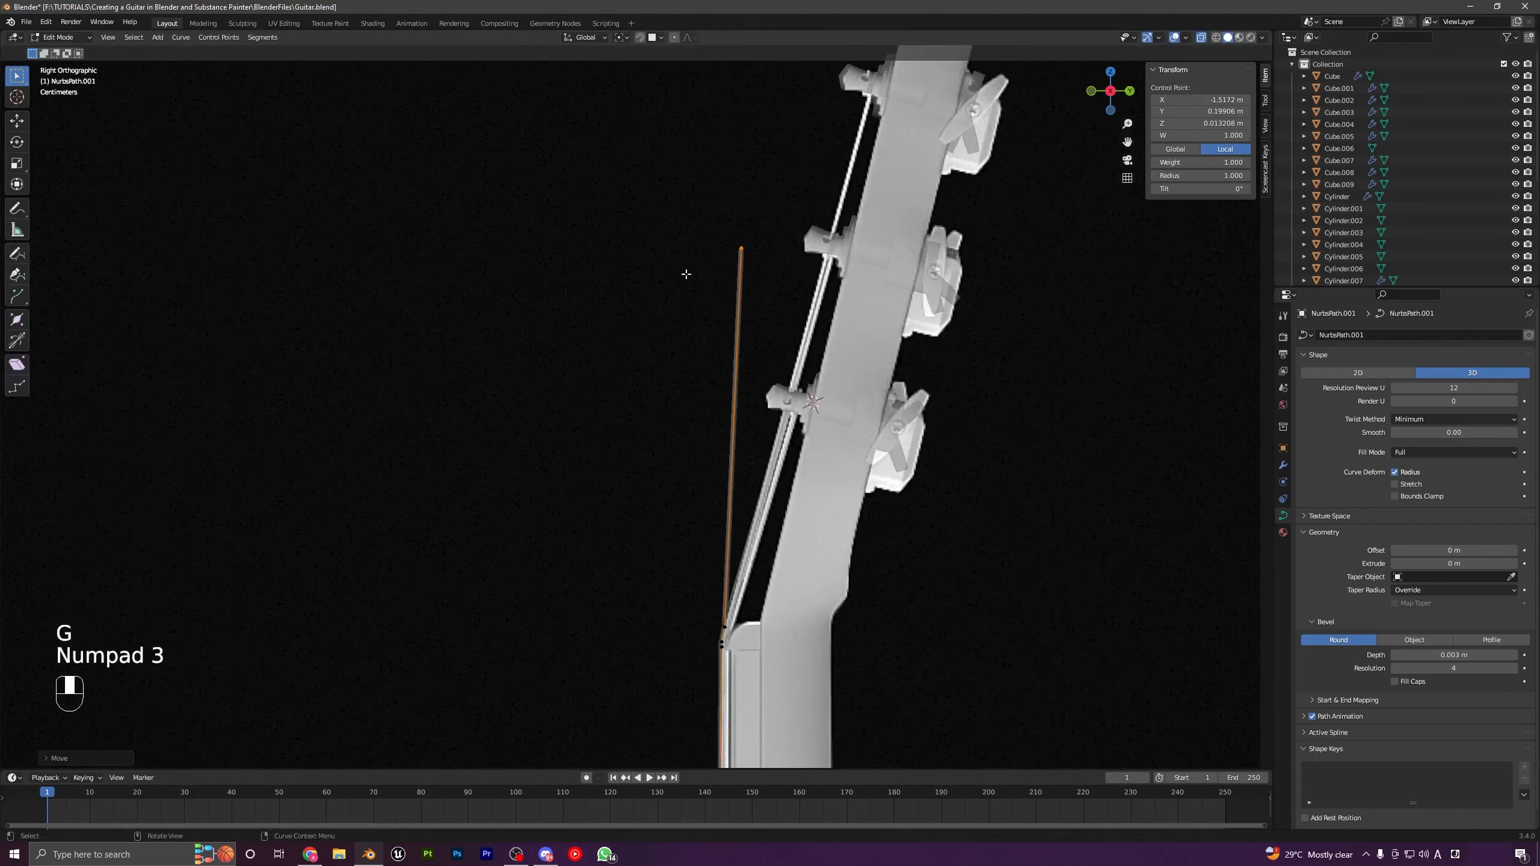
pyautogui.press('g')
pyautogui.press('g')
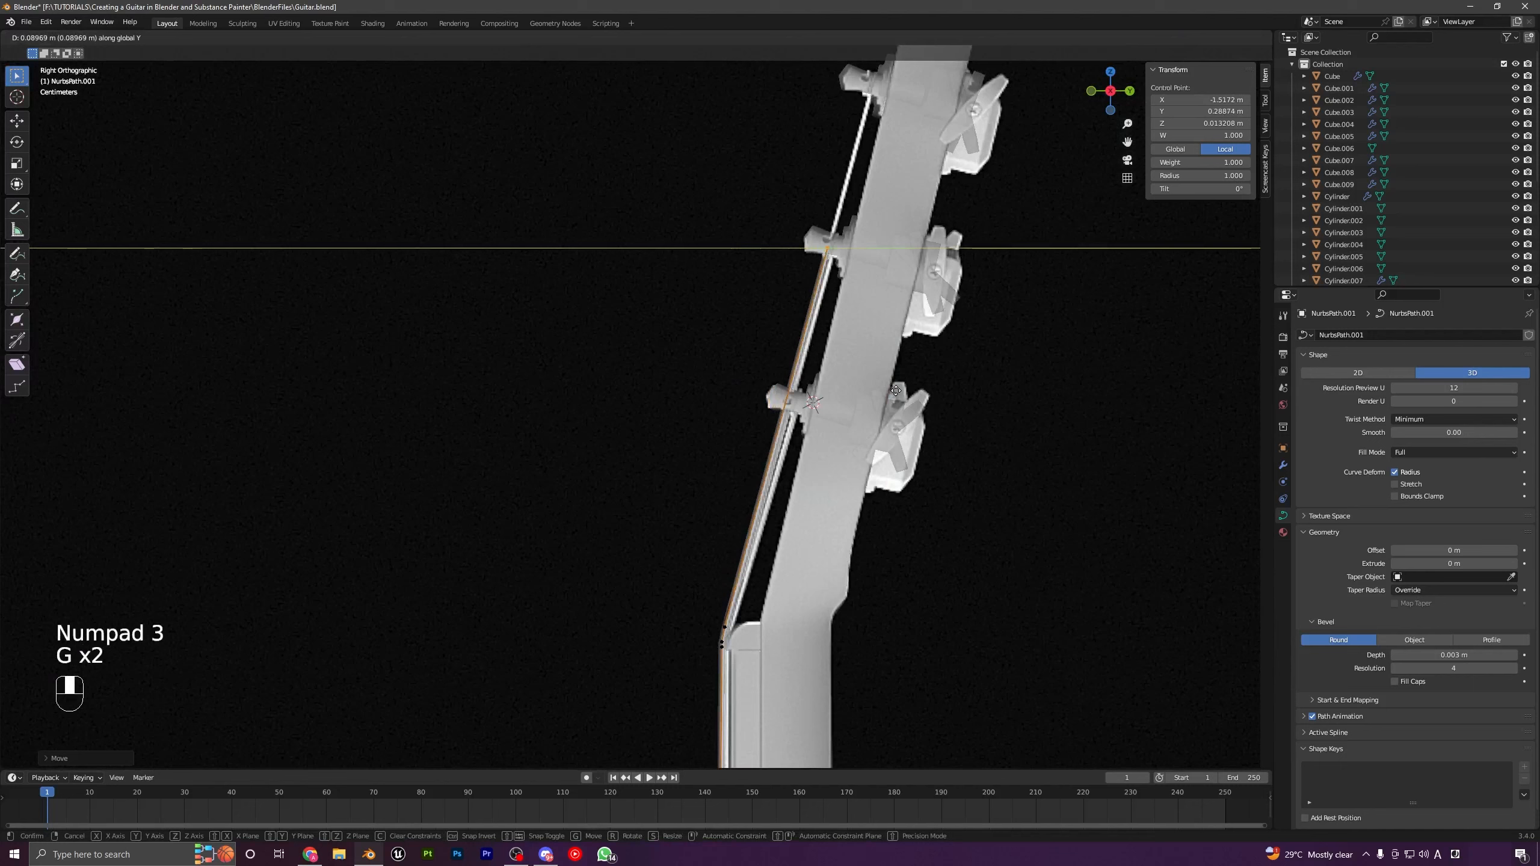
pyautogui.click(866, 378)
pyautogui.press('KP_1')
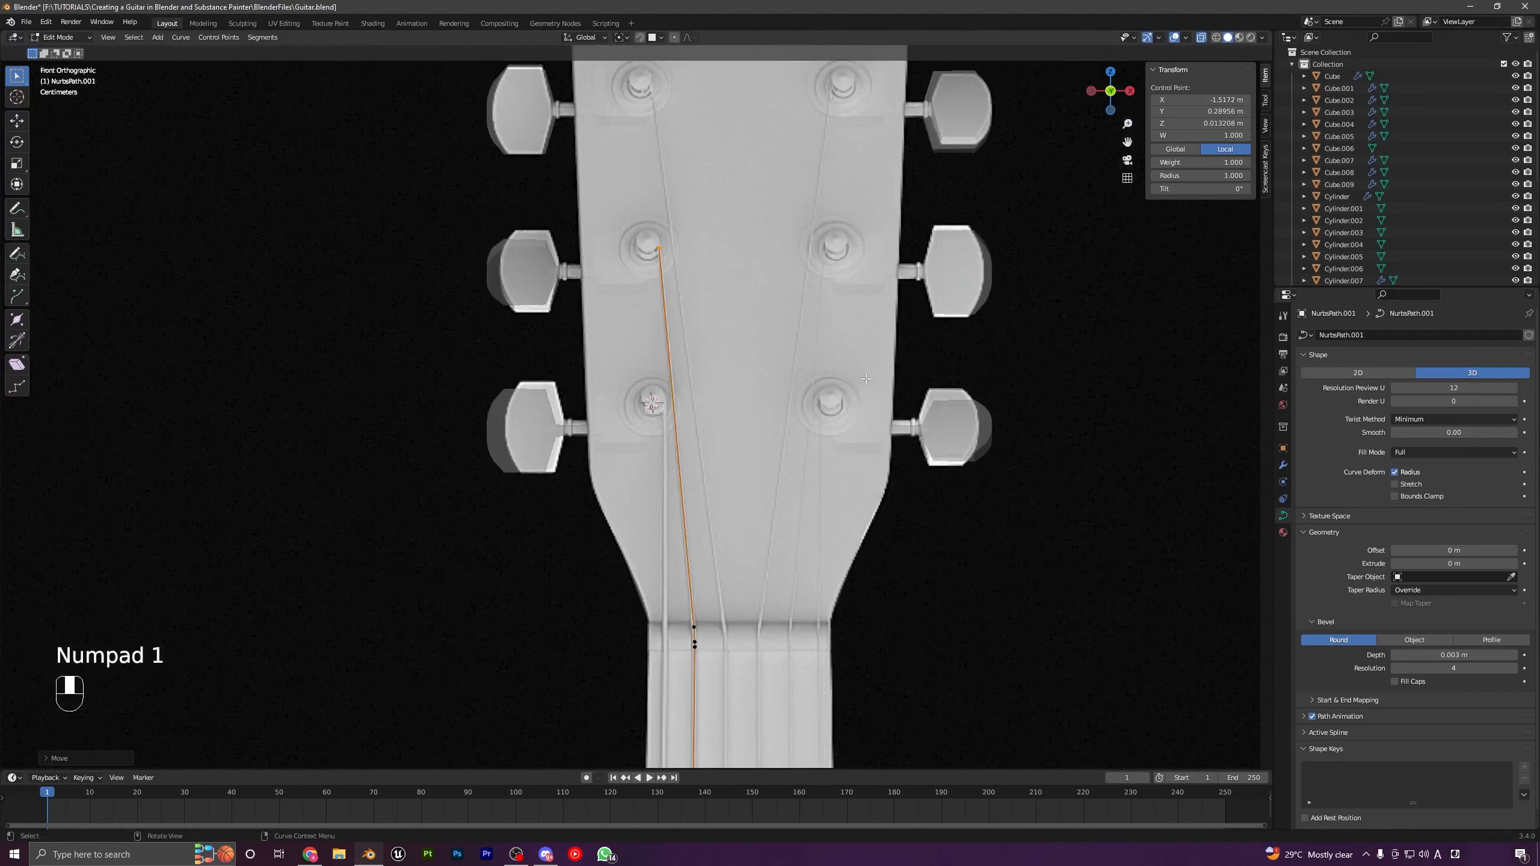
pyautogui.click(1202, 38)
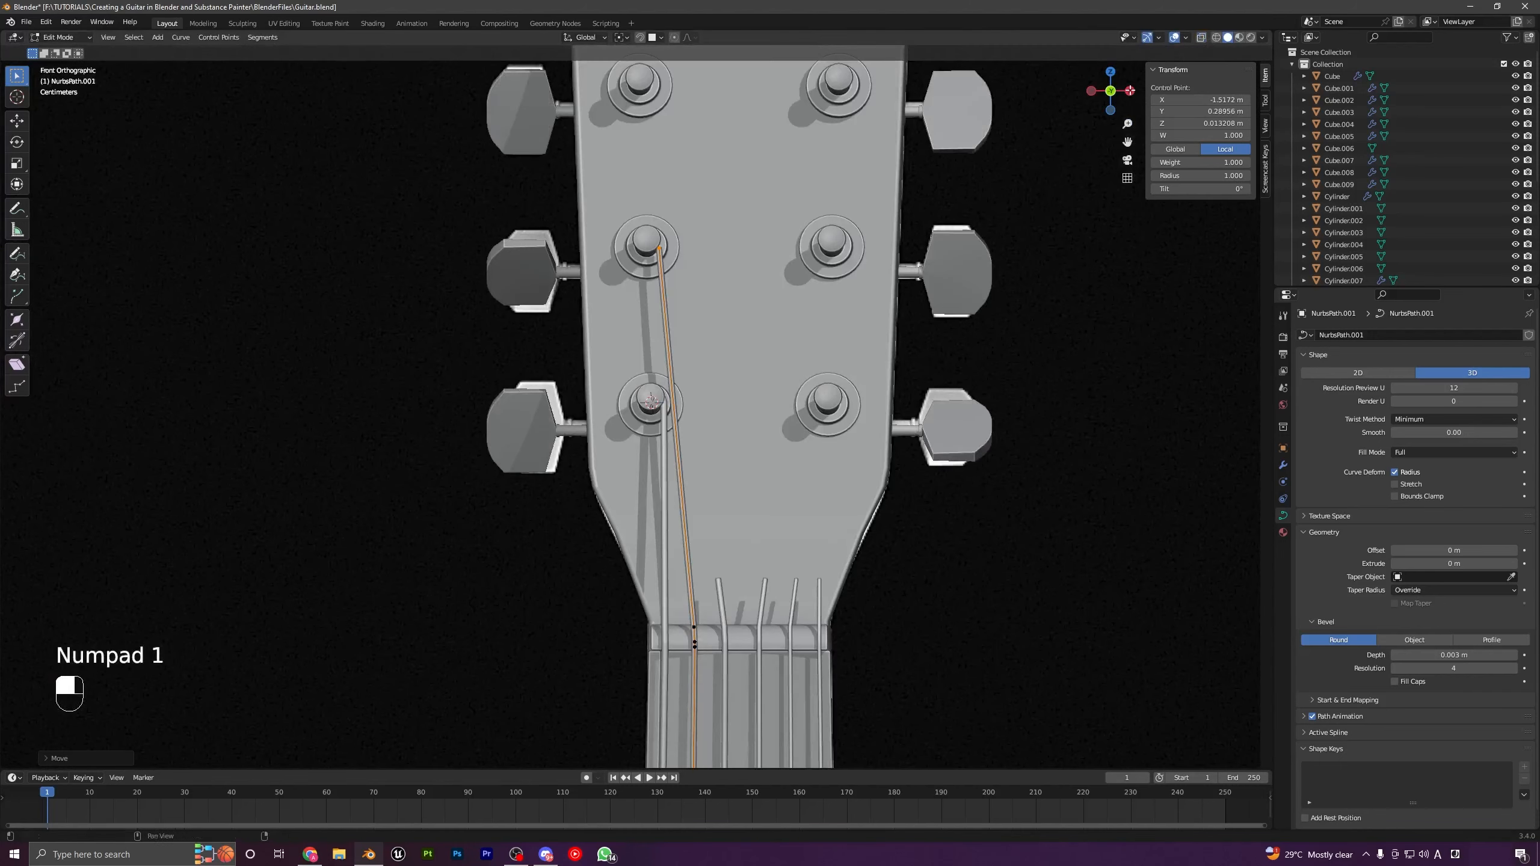
# Step: Extrude the second string's end point into the middle tuning post and adjust it to about local X -1.524 m and Z 0.012 m
pyautogui.moveTo(779, 259); pyautogui.dragTo(806, 274, button='middle')
pyautogui.scroll(3, 747, 273)
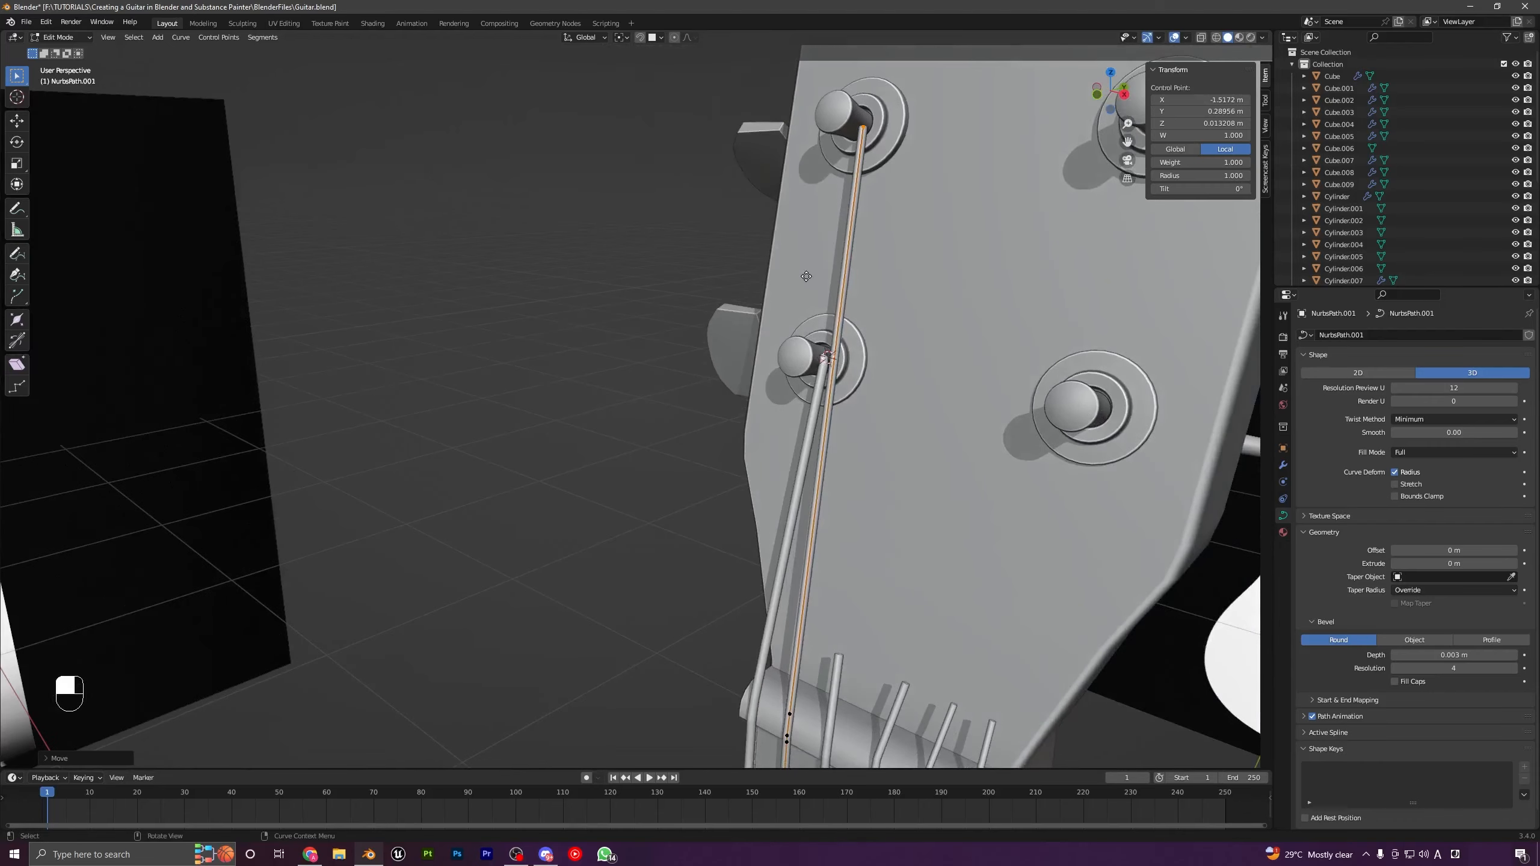
pyautogui.press('e')
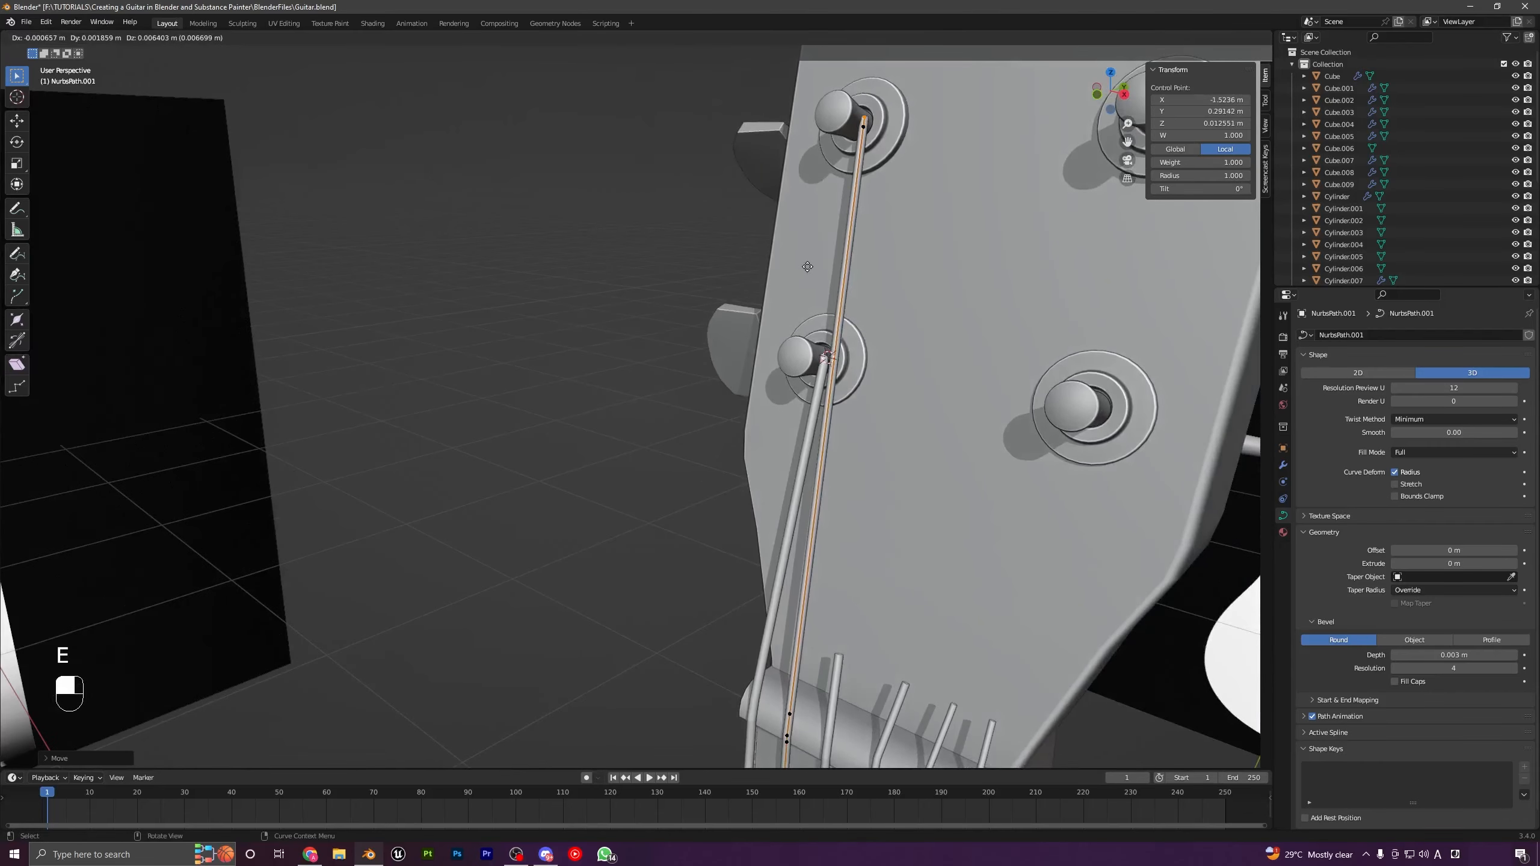
pyautogui.click(805, 267)
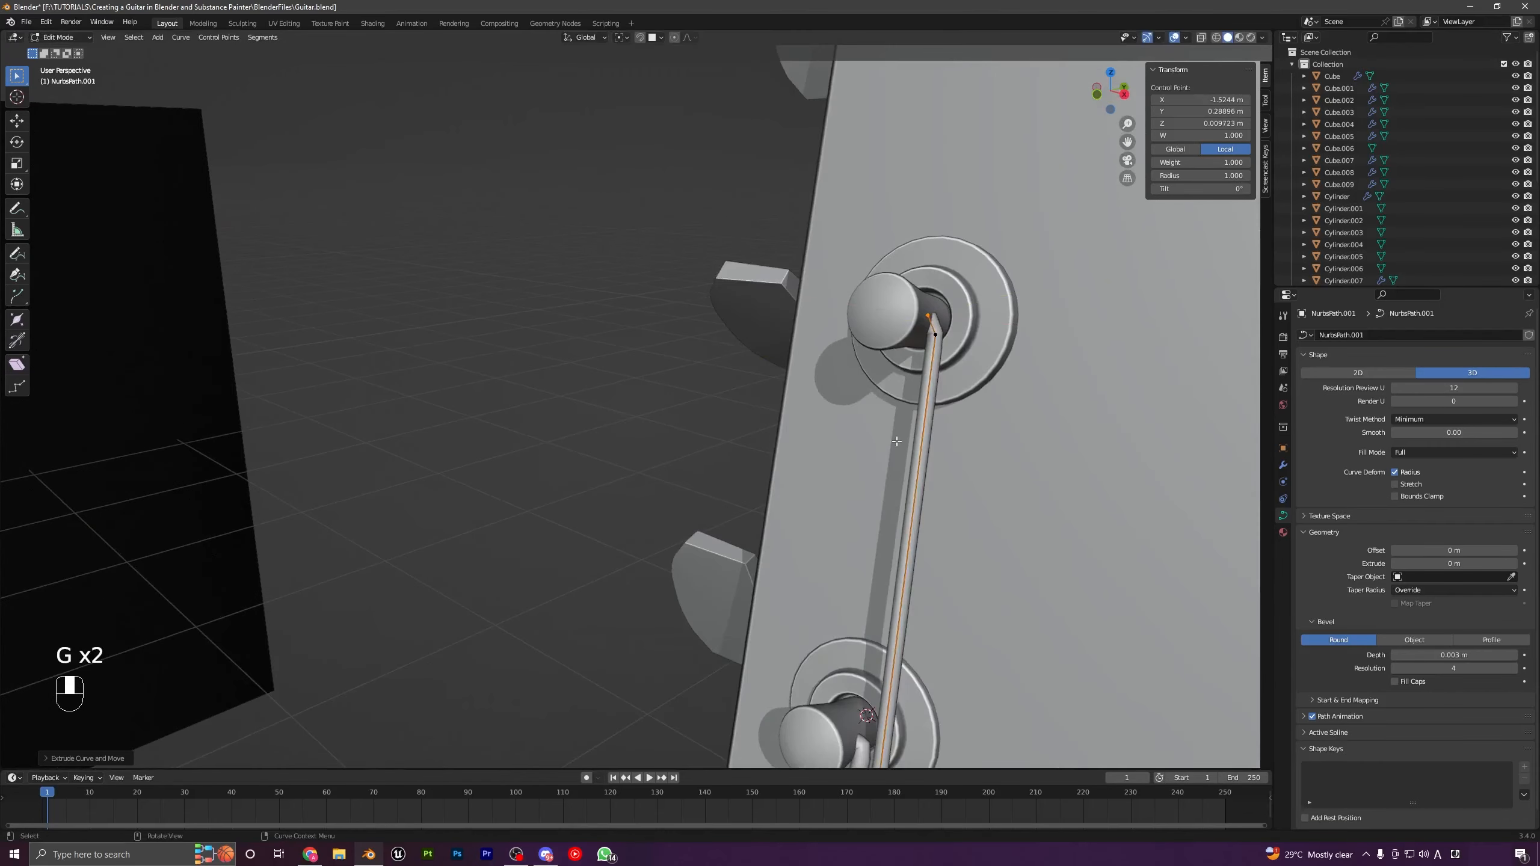
pyautogui.moveTo(849, 352); pyautogui.dragTo(966, 423, button='middle')
pyautogui.press('g')
pyautogui.click(972, 425)
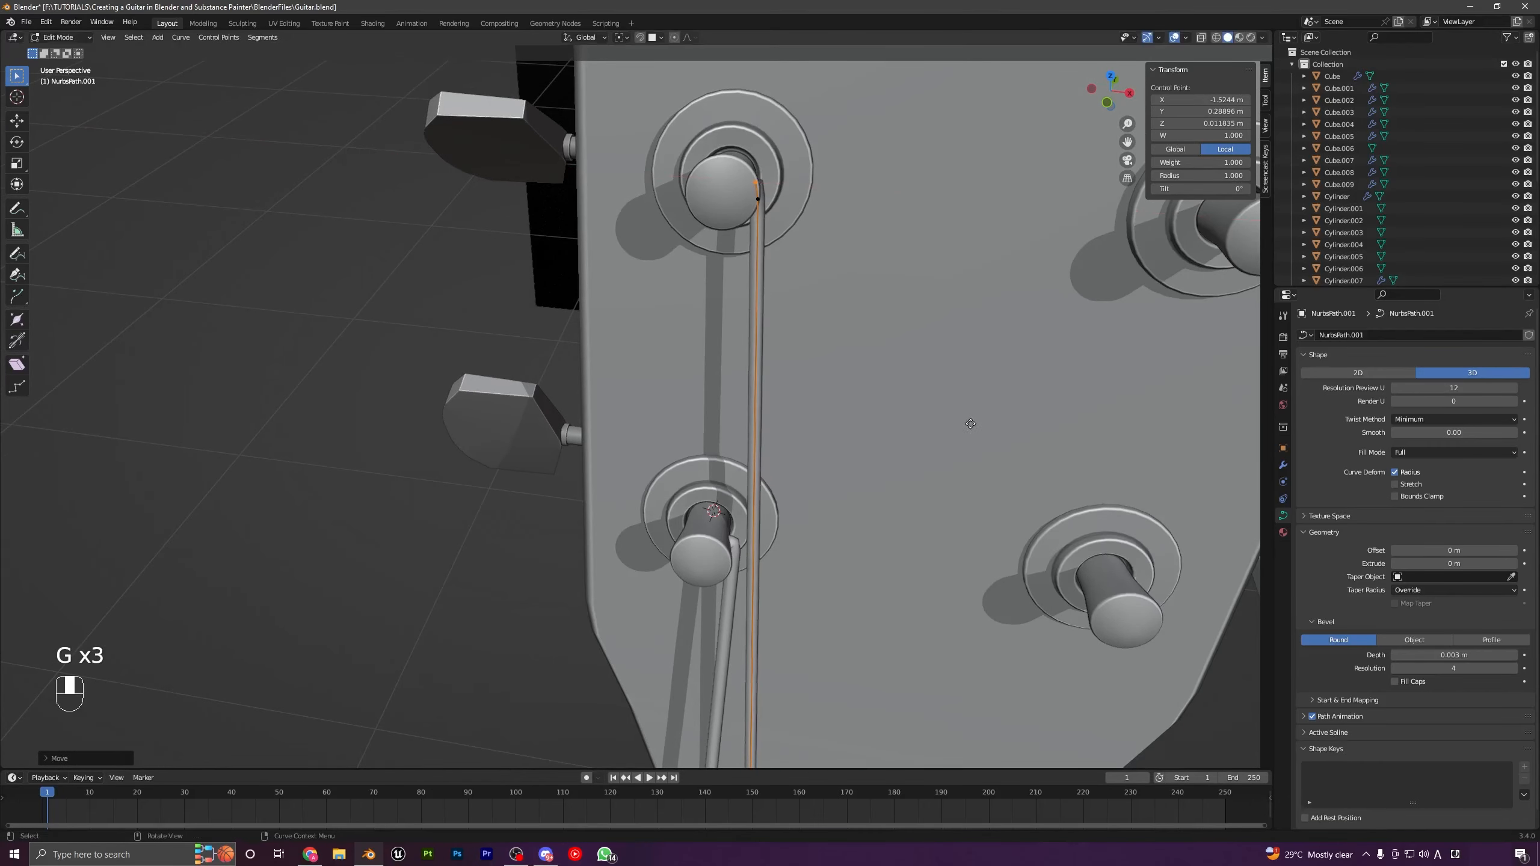
# Step: Extrude the second string's end point once more into its tuning post, return to Object Mode and deselect everything
pyautogui.press('e')
pyautogui.press('Tab')
pyautogui.press('a')
pyautogui.moveTo(844, 374); pyautogui.dragTo(599, 458, button='middle')
pyautogui.press('a')
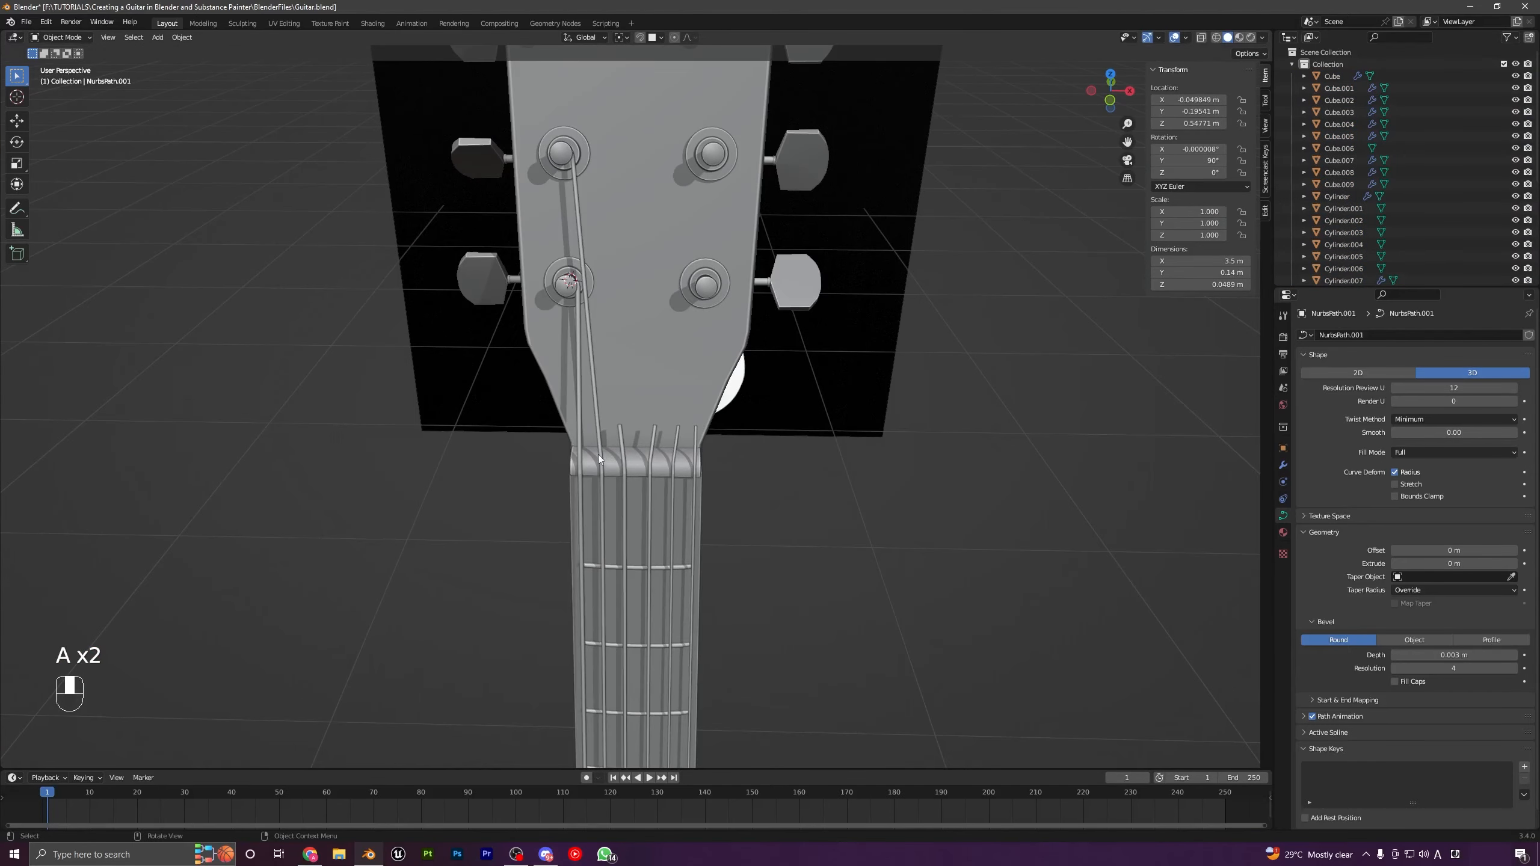
# Step: Move the third string's top control point up to the top bass-side tuning post, at about local X -1.687 m and Z -0.027 m
pyautogui.click(618, 441)
pyautogui.press('KP_1')
pyautogui.press('Tab')
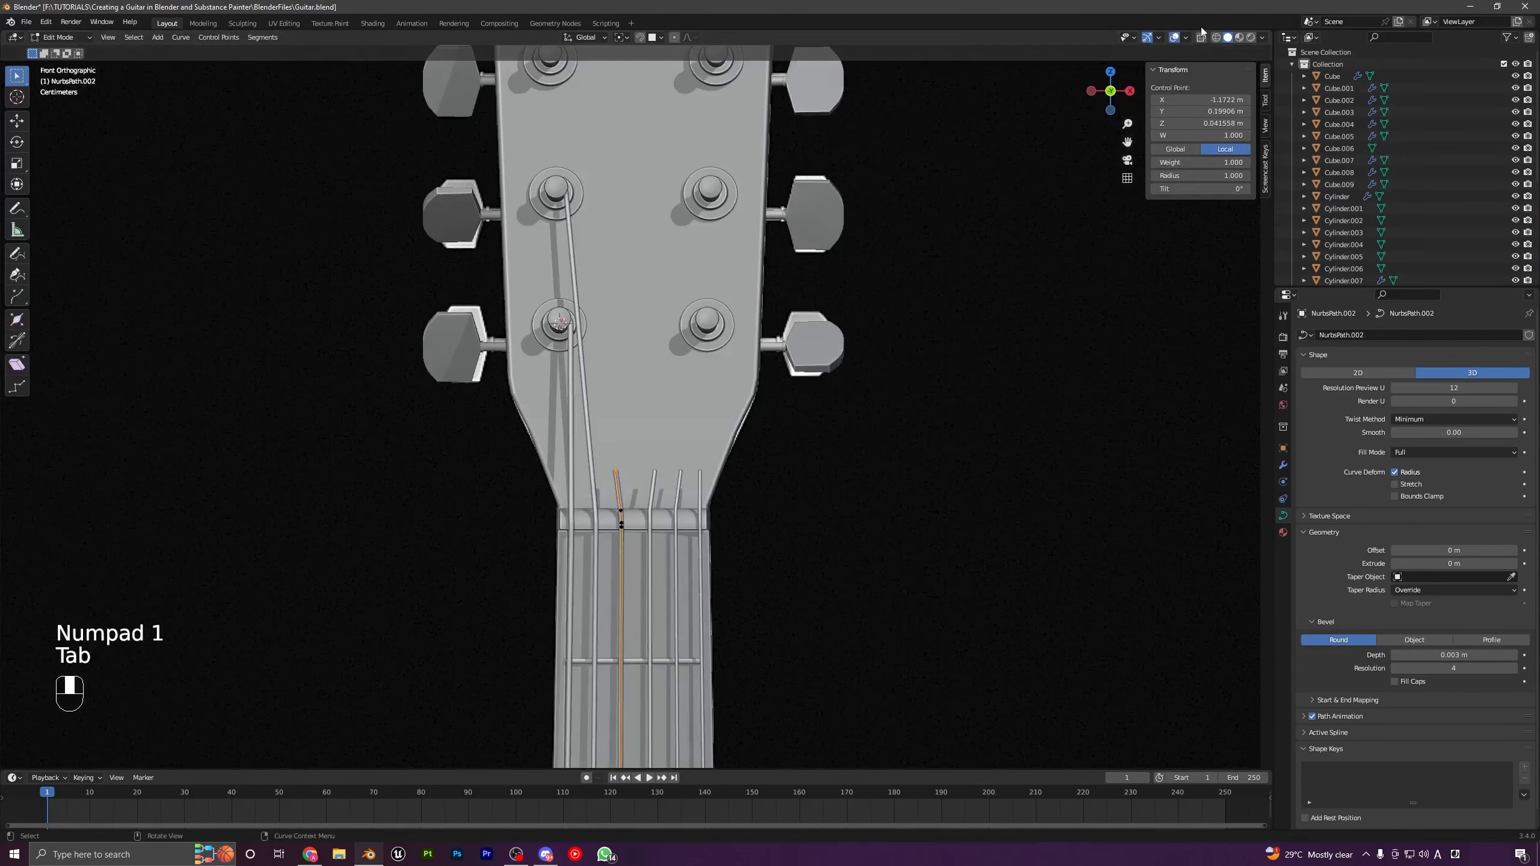
pyautogui.click(1202, 37)
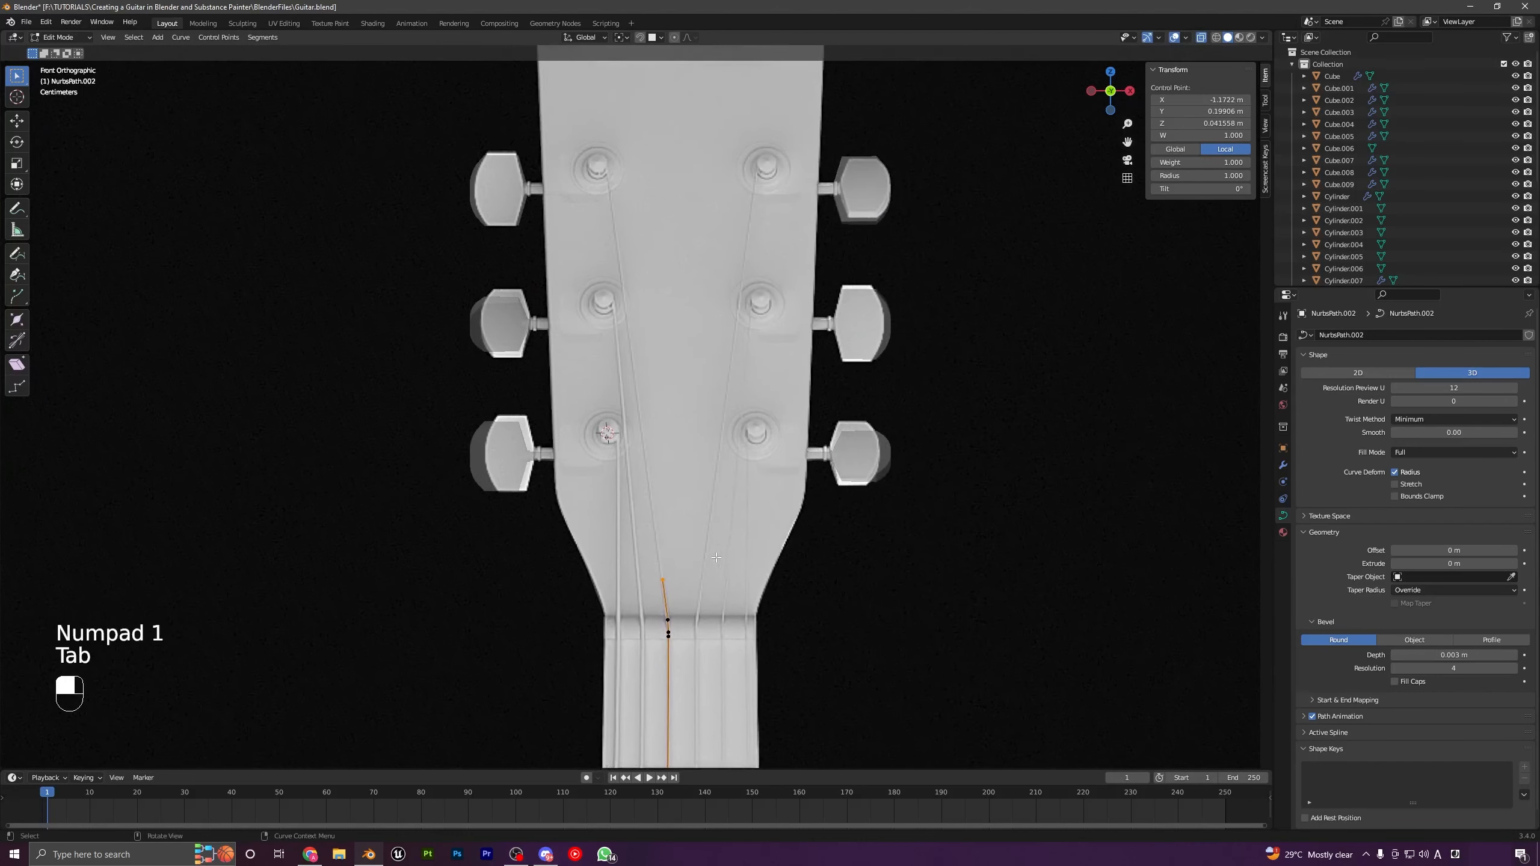
pyautogui.press('g')
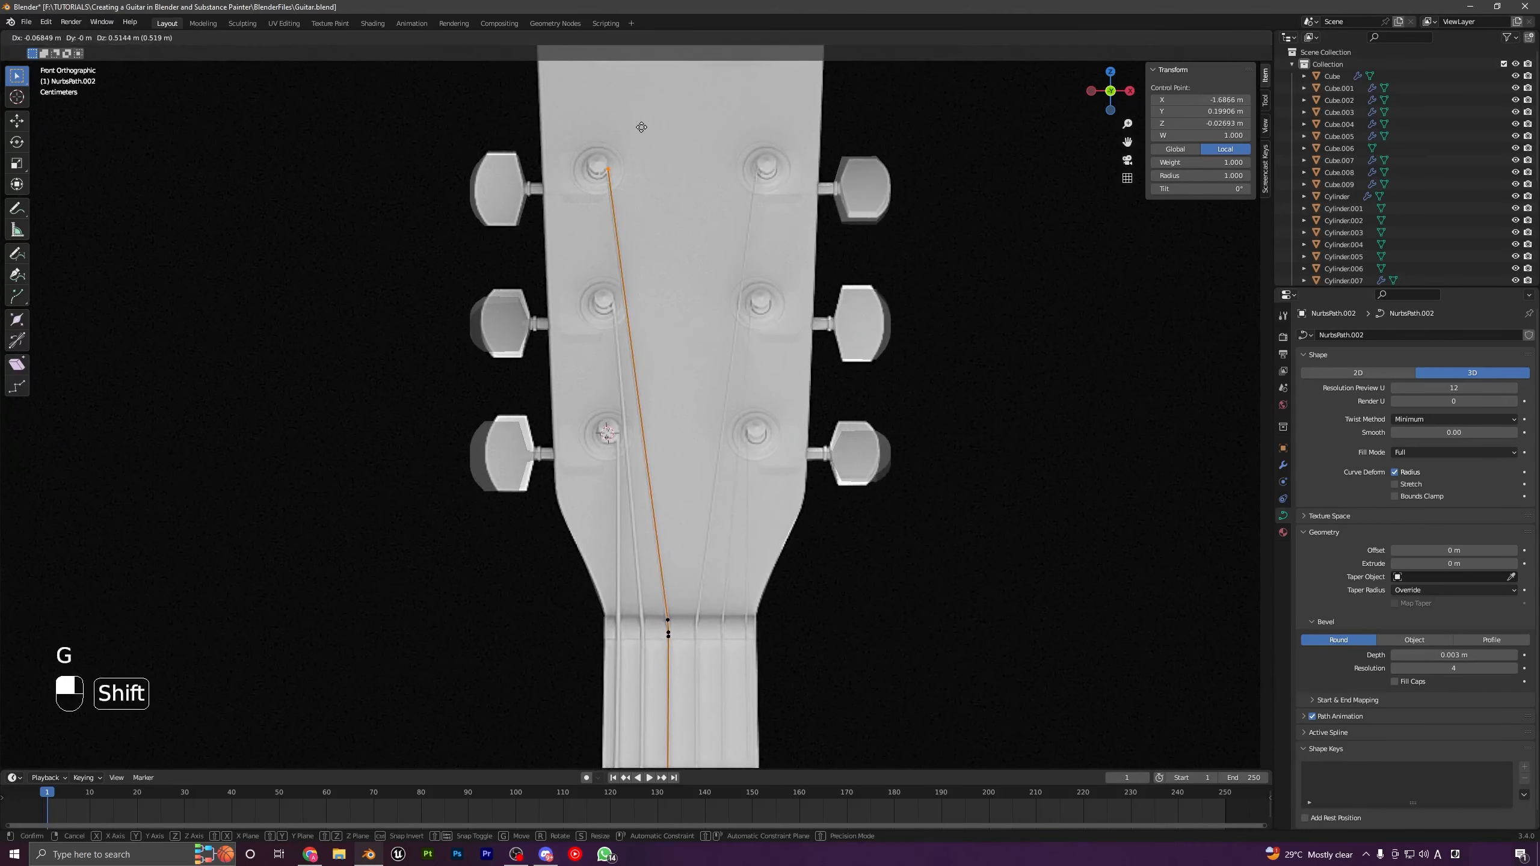
pyautogui.click(642, 127)
# Step: Move the third string's top control point along Y to the top tuning post, at about local Y 0.336 m, and turn off X-ray
pyautogui.press('KP_3')
pyautogui.press('g')
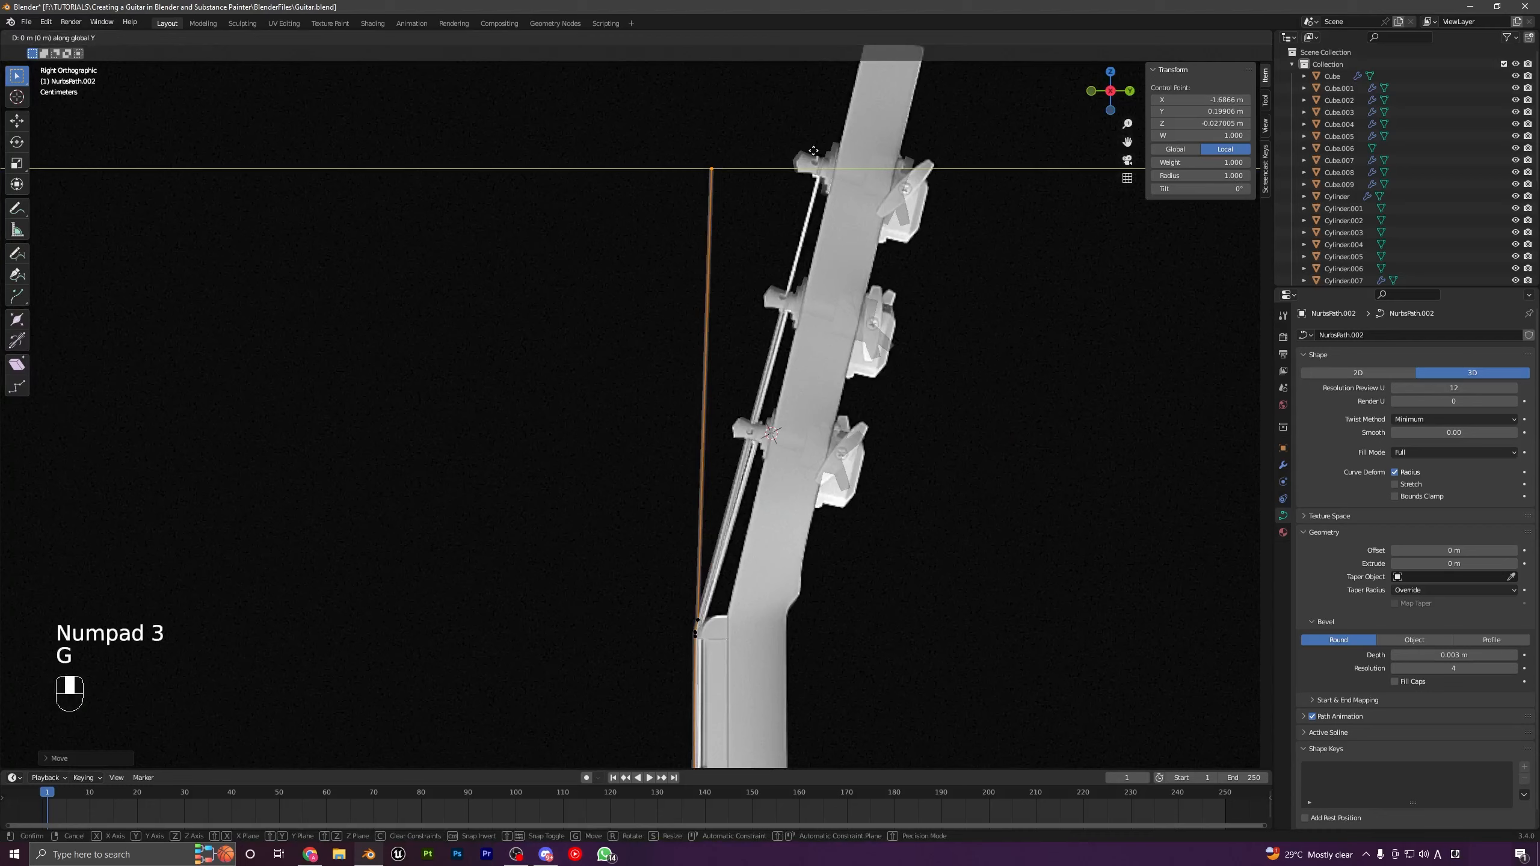
pyautogui.click(933, 188)
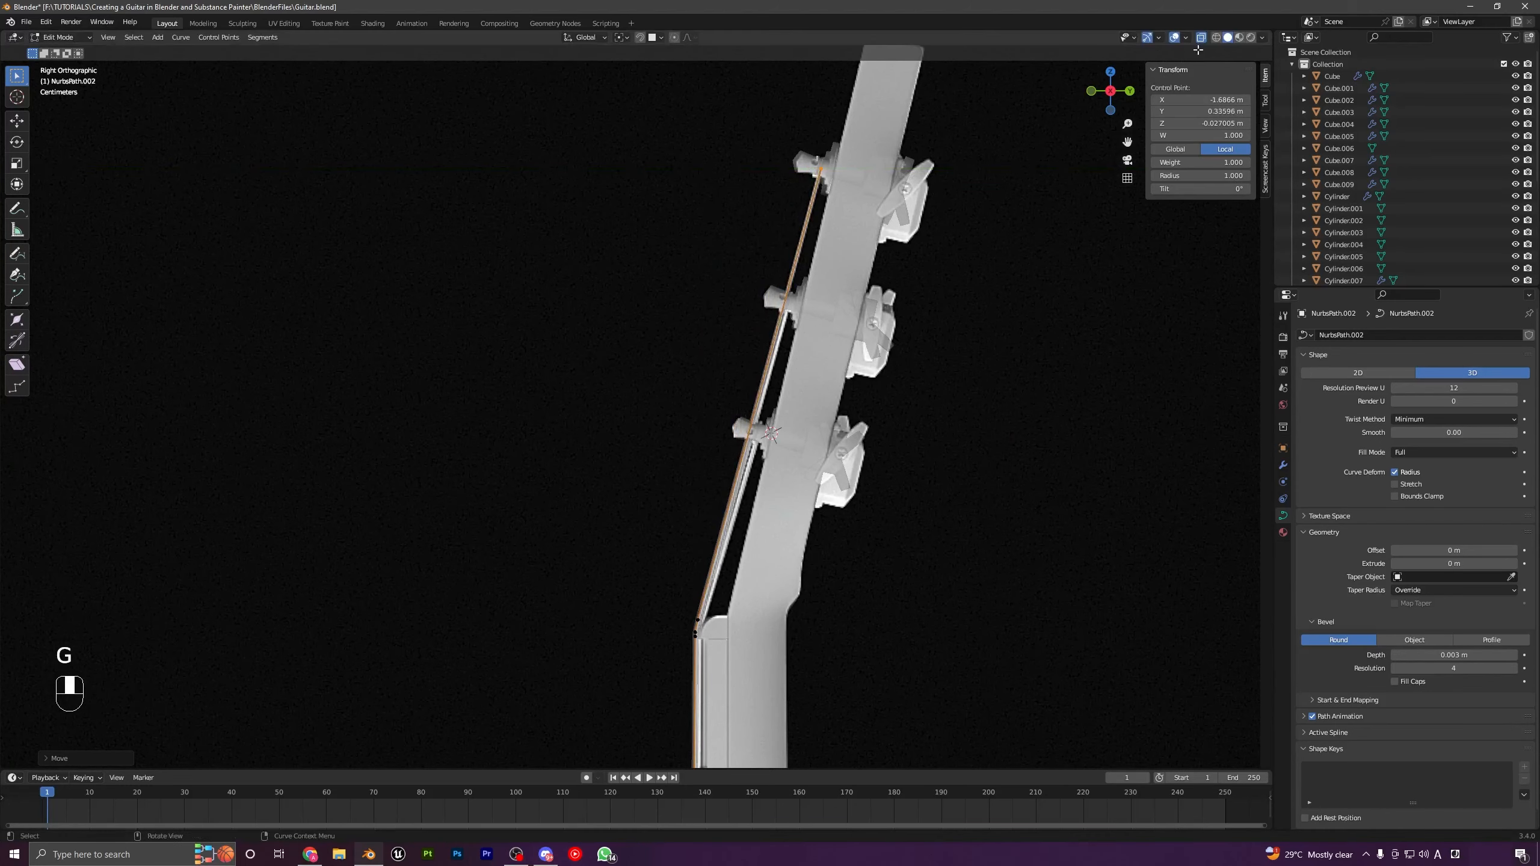
pyautogui.click(1202, 37)
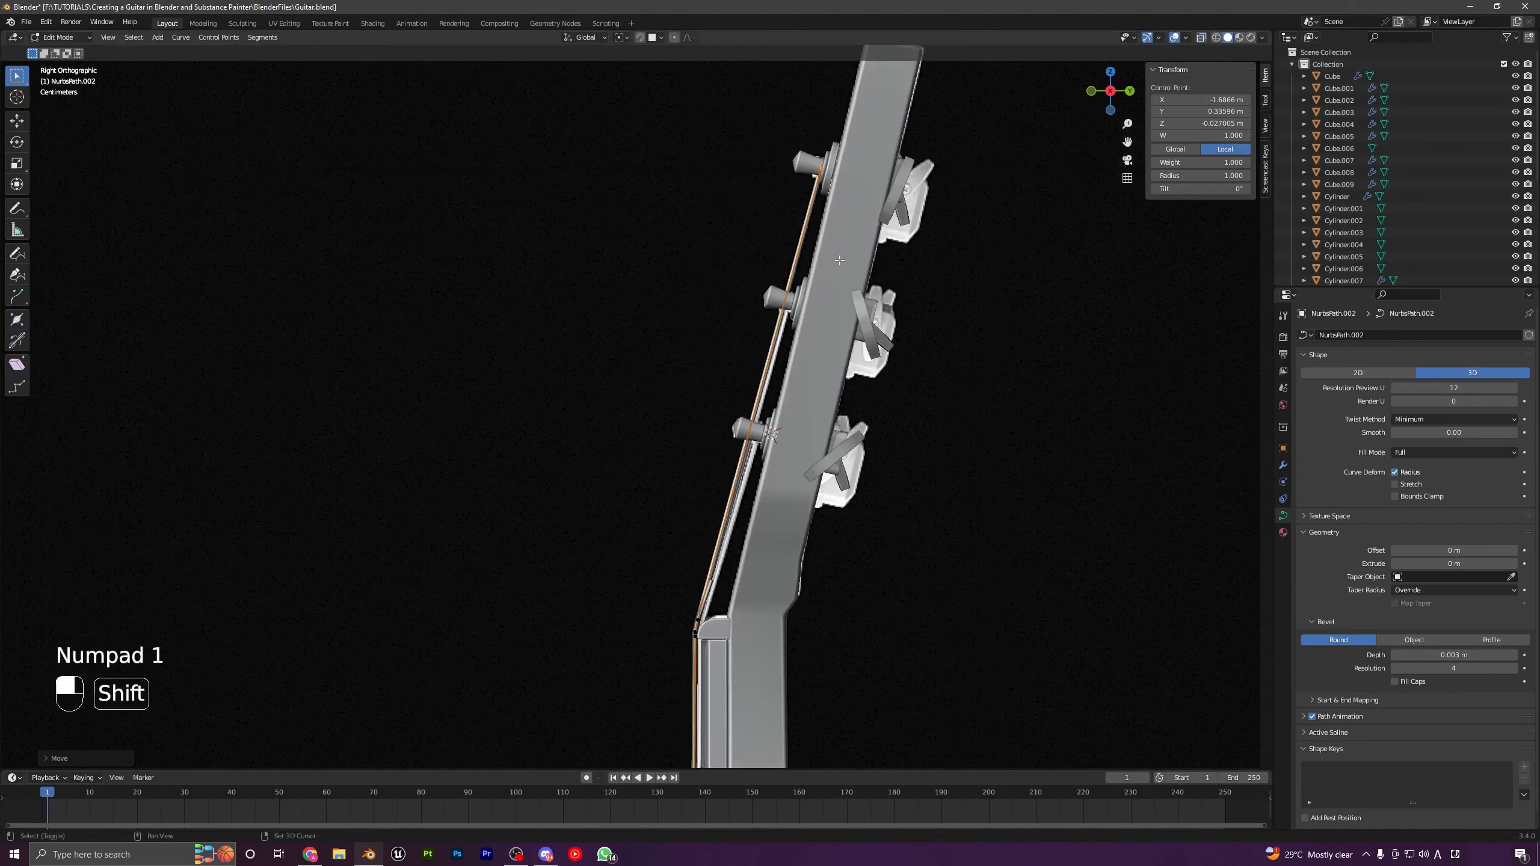
# Step: Extrude the third string's end point into the top bass-side tuning post and return to Object Mode
pyautogui.moveTo(840, 261); pyautogui.dragTo(958, 303, button='middle')
pyautogui.scroll(2, 784, 412)
pyautogui.keyDown('shift'); pyautogui.moveTo(784, 413); pyautogui.dragTo(704, 449, button='middle'); pyautogui.keyUp('shift')
pyautogui.moveTo(703, 449); pyautogui.dragTo(743, 518, button='middle')
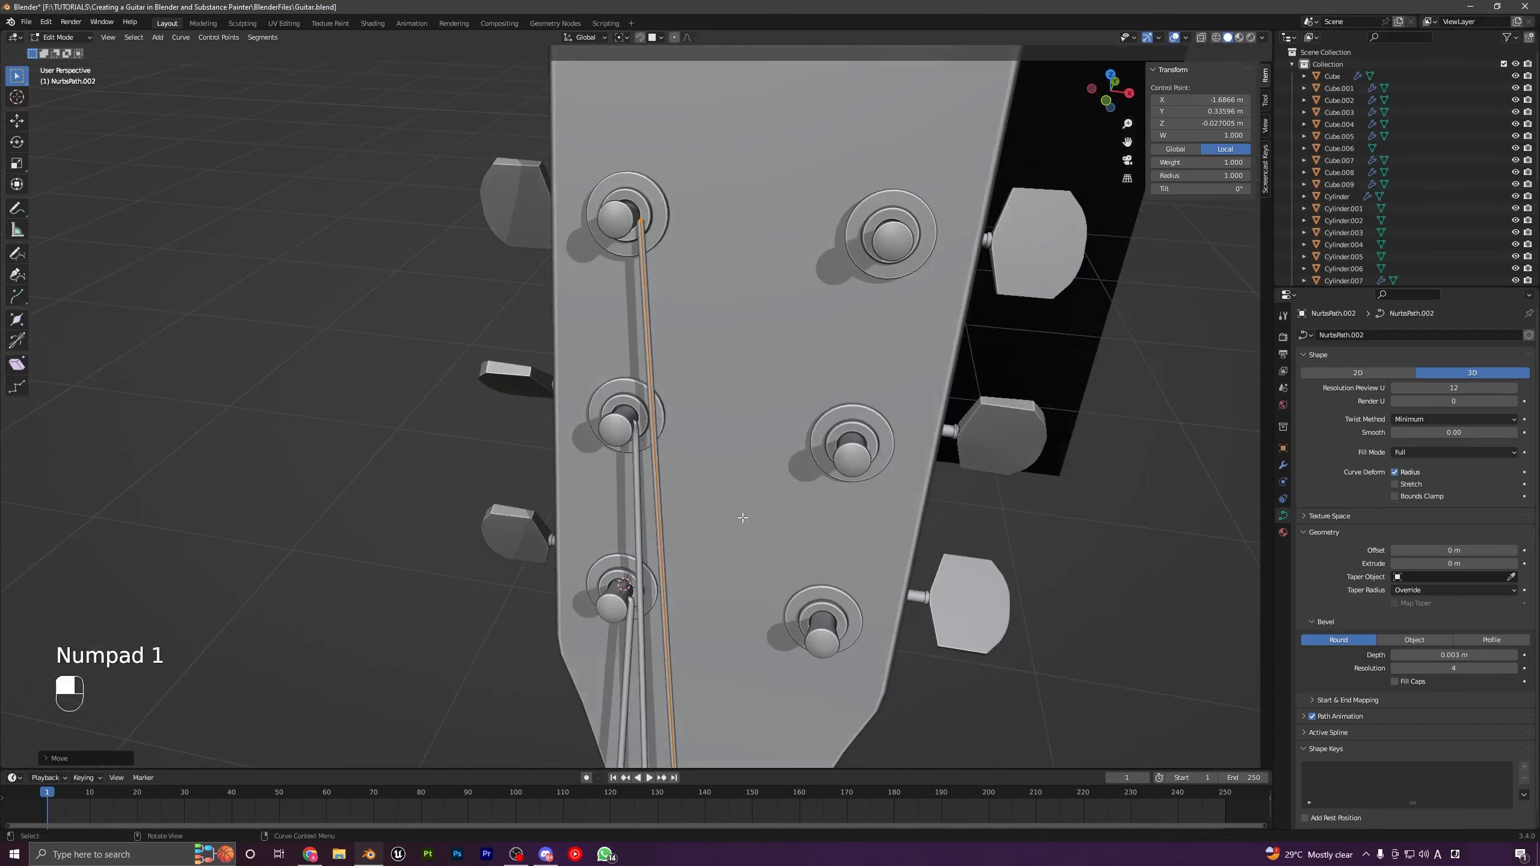
pyautogui.press('e')
pyautogui.click(705, 339)
pyautogui.press('Tab')
pyautogui.moveTo(706, 340); pyautogui.dragTo(721, 286, button='middle')
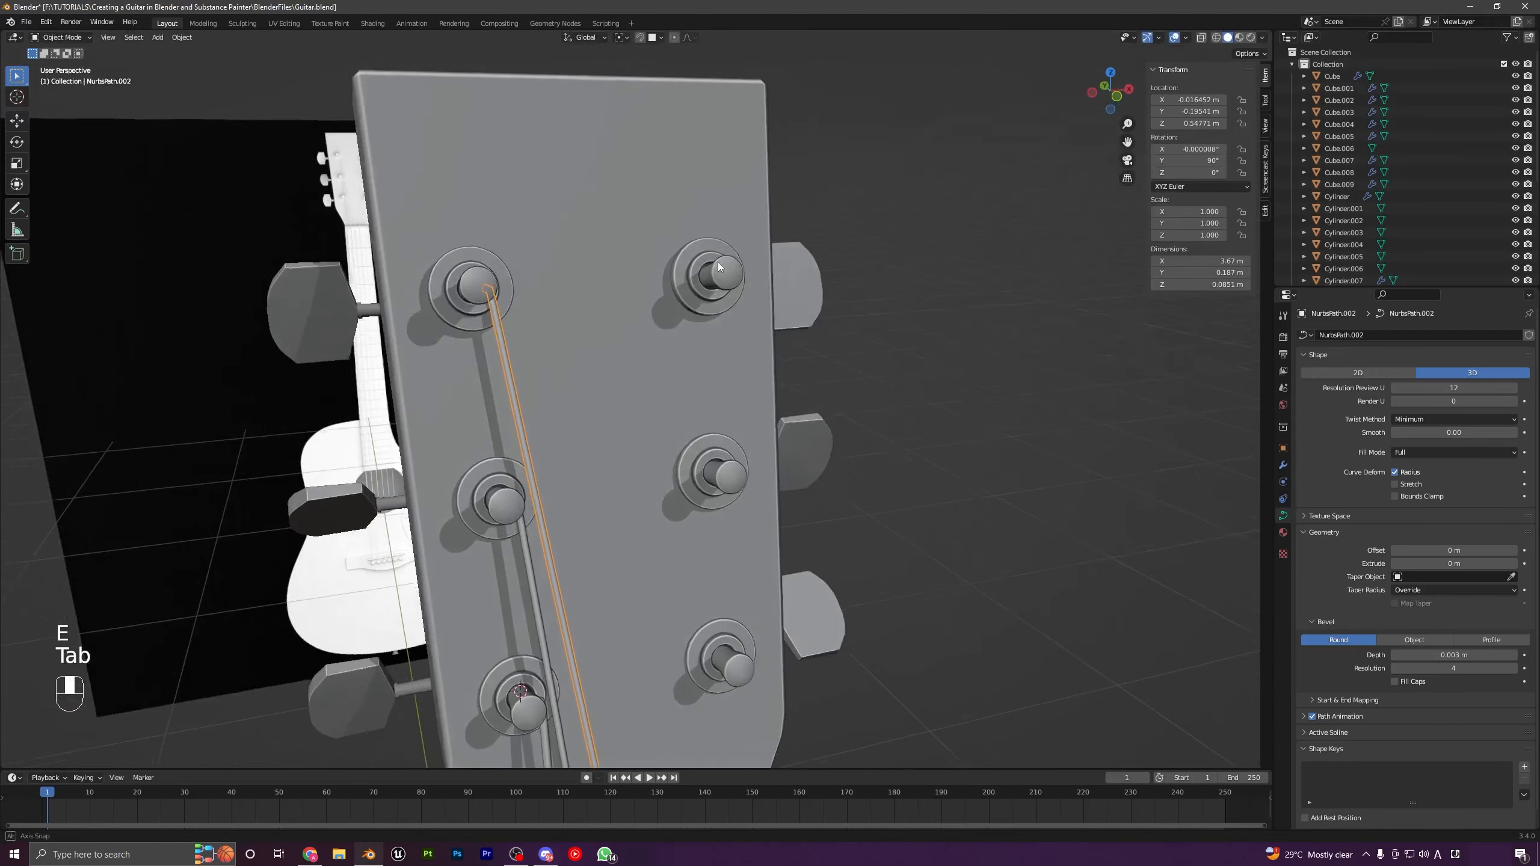
# Step: Reposition the third string's end point beside the post in Edit Mode, at about local X -1.691 m, and extrude another point from it
pyautogui.scroll(4, 529, 499)
pyautogui.moveTo(482, 364); pyautogui.dragTo(491, 351, button='middle')
pyautogui.press('Tab')
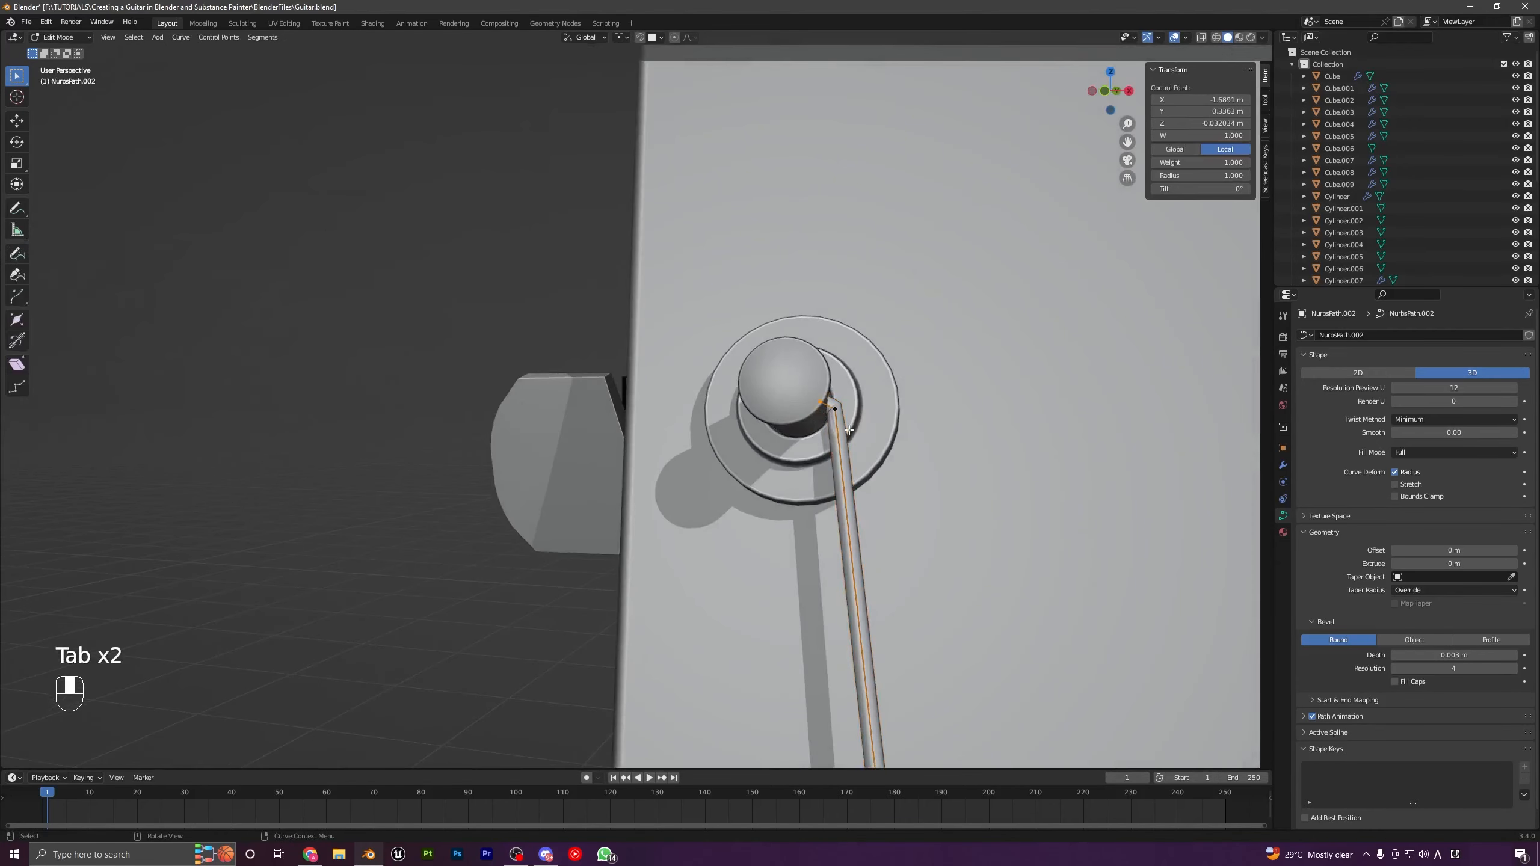
pyautogui.press('g')
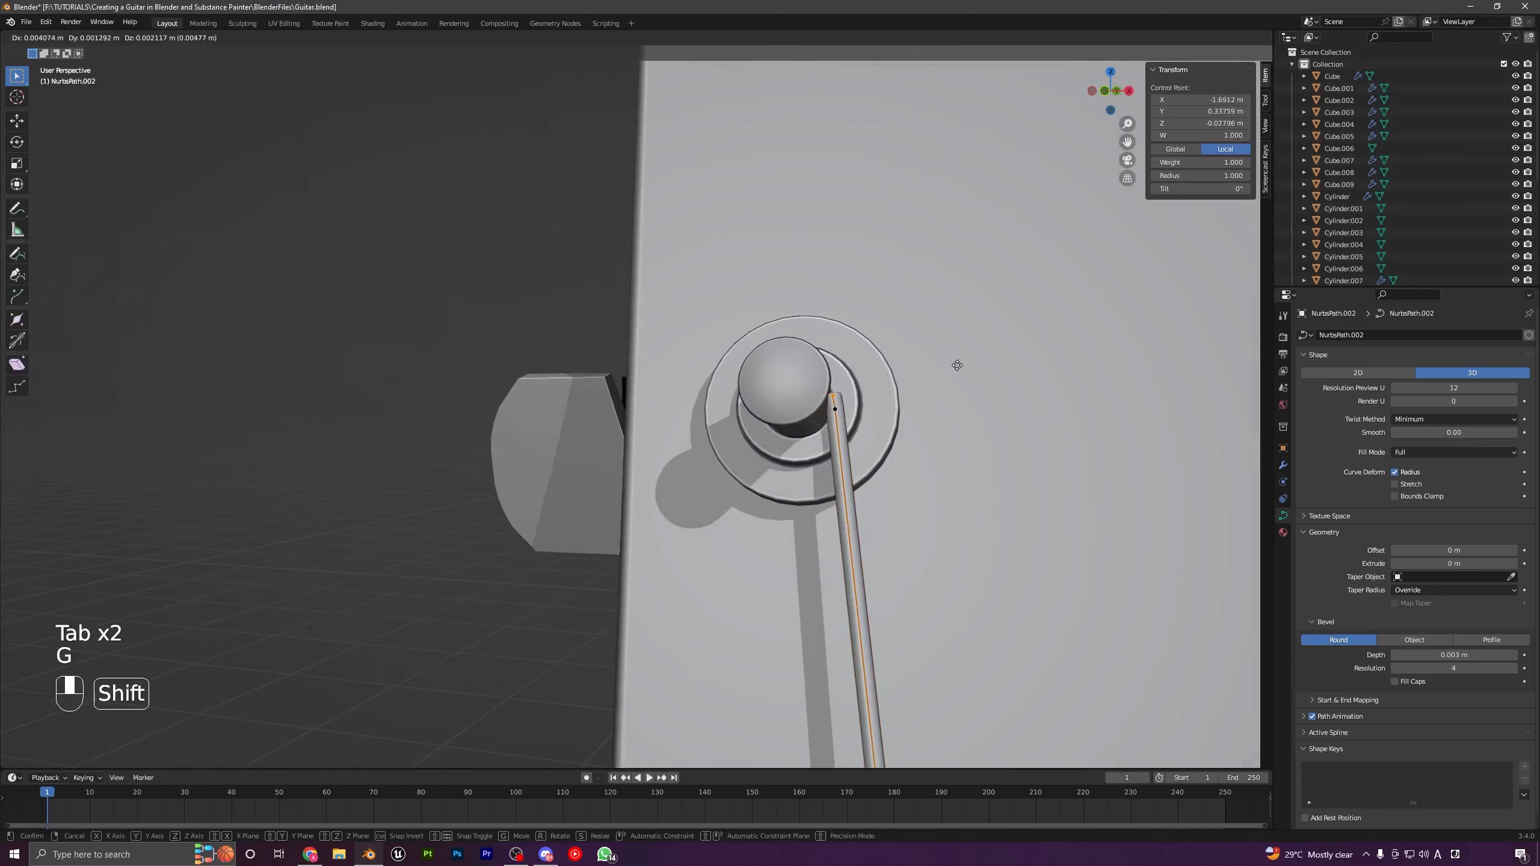
pyautogui.press('e')
pyautogui.click(939, 368)
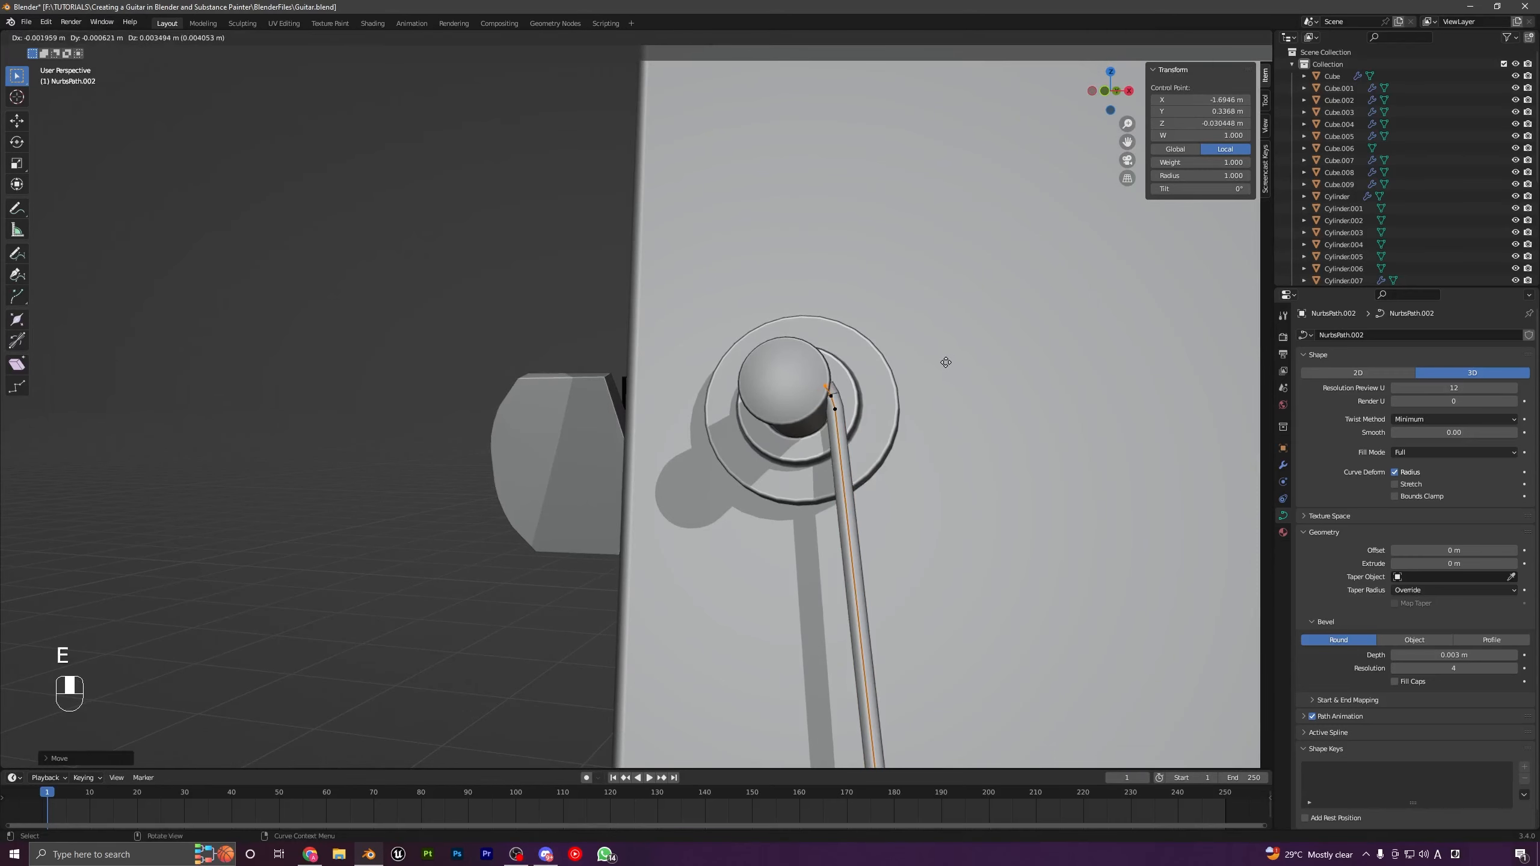
# Step: Move the third string's new end point along global Z and X into the post, at about local X -1.700 m and Z -0.036 m
pyautogui.moveTo(946, 362); pyautogui.dragTo(807, 464, button='middle')
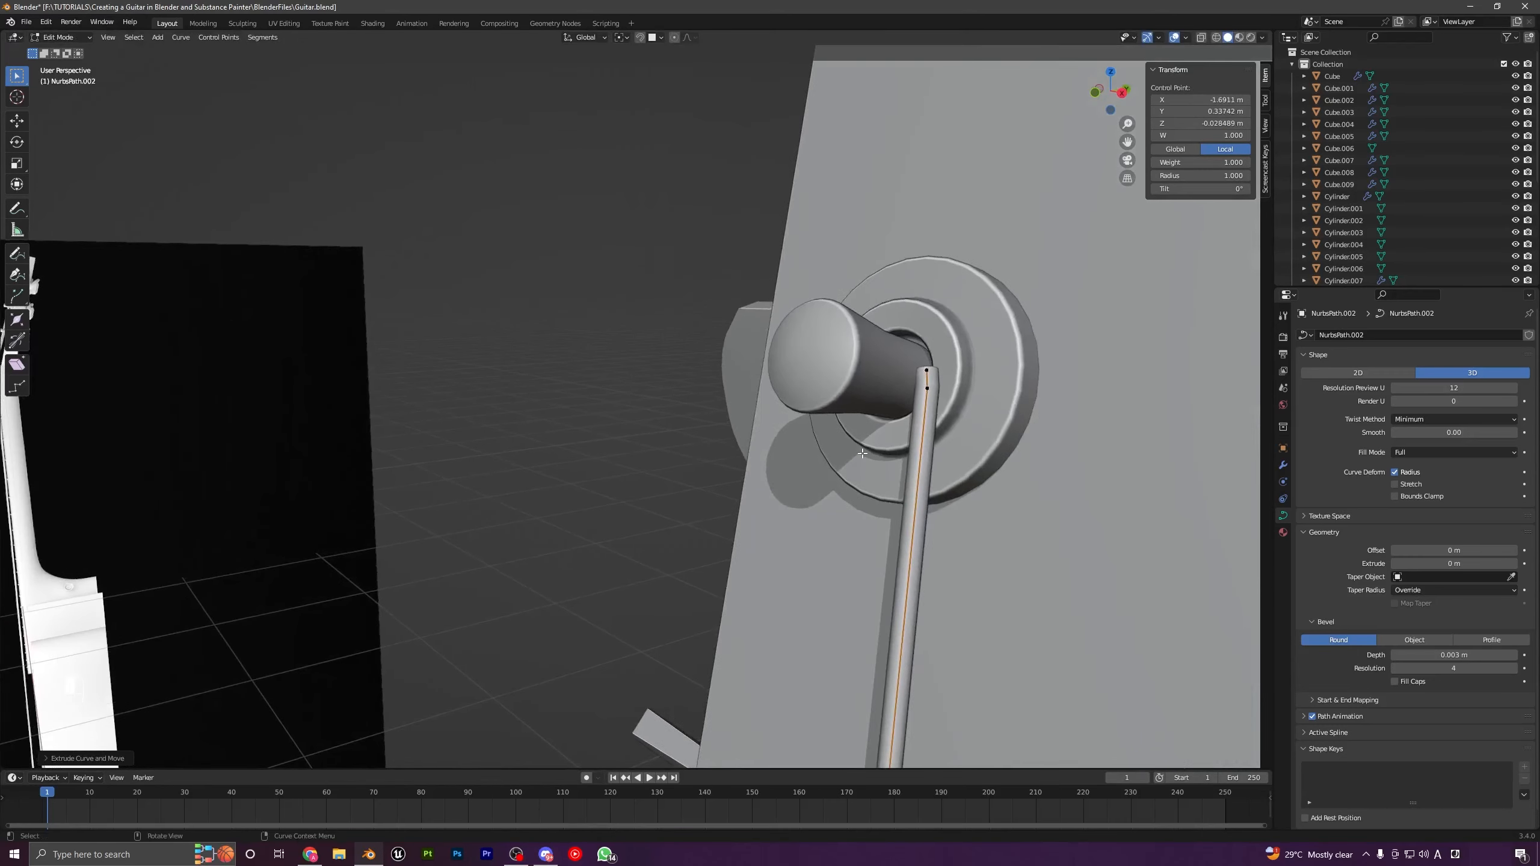
pyautogui.press('g')
pyautogui.press('z')
pyautogui.click(866, 427)
pyautogui.press('g')
pyautogui.press('x')
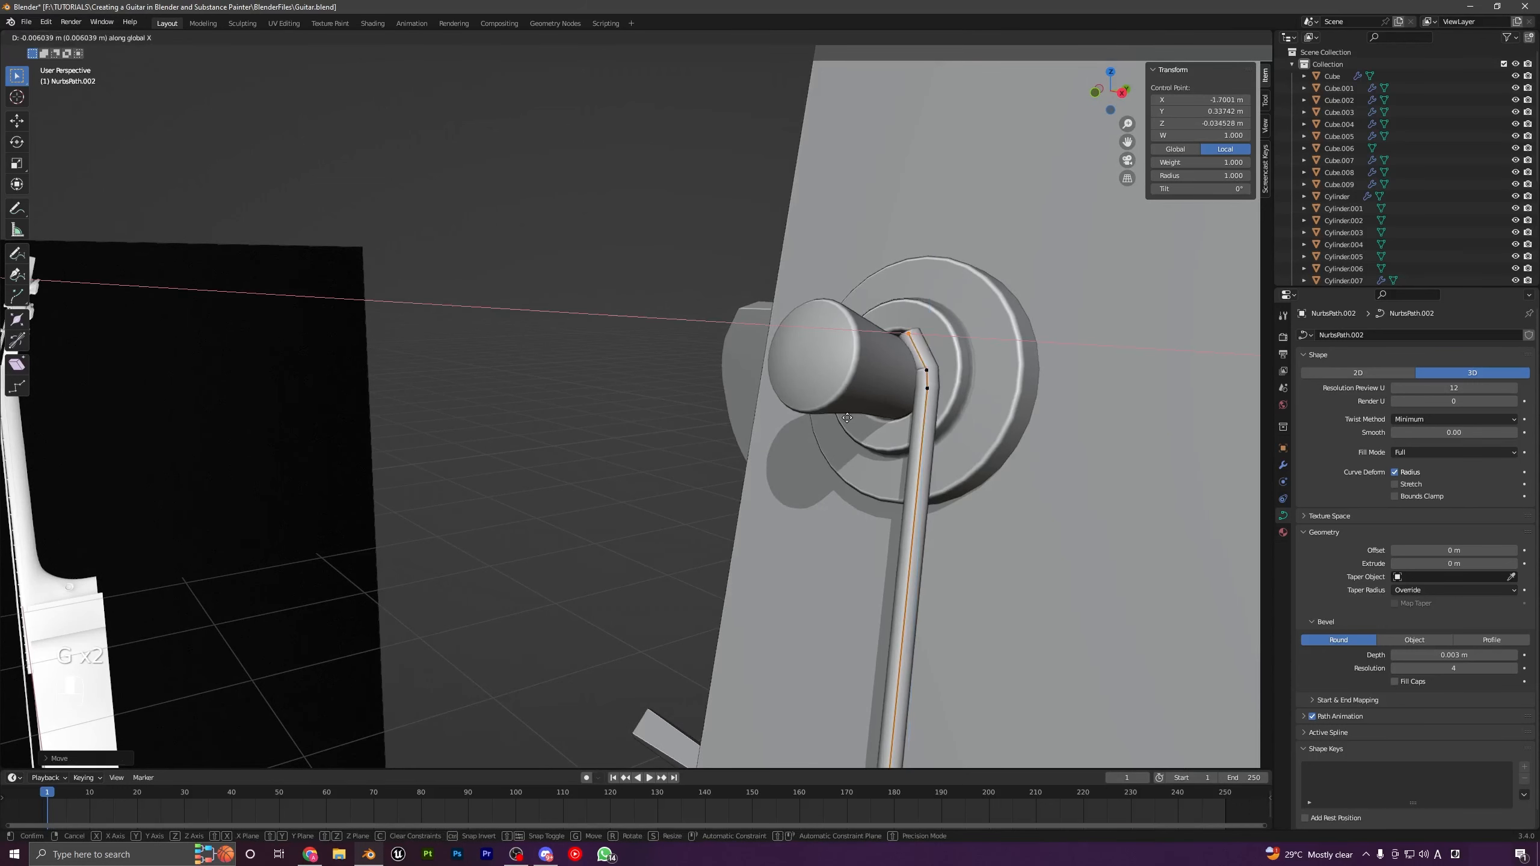
pyautogui.click(843, 425)
# Step: Delete the control point next to the third string's end, lower the end point to about local X -1.695 m, and leave Edit Mode with nothing selected
pyautogui.click(926, 371)
pyautogui.press('x')
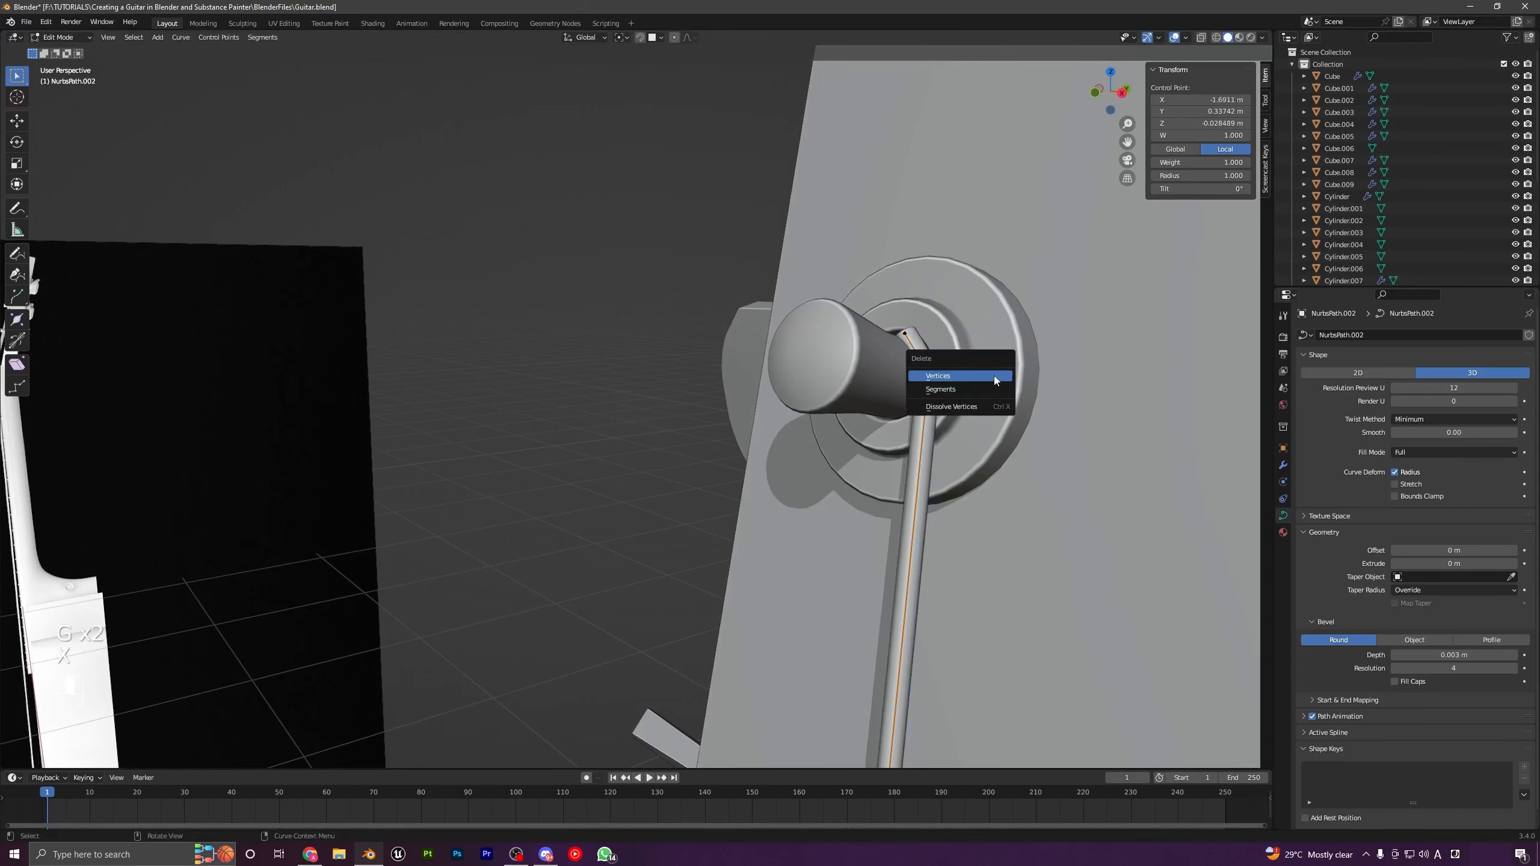
pyautogui.click(994, 376)
pyautogui.click(905, 335)
pyautogui.press('g')
pyautogui.press('z')
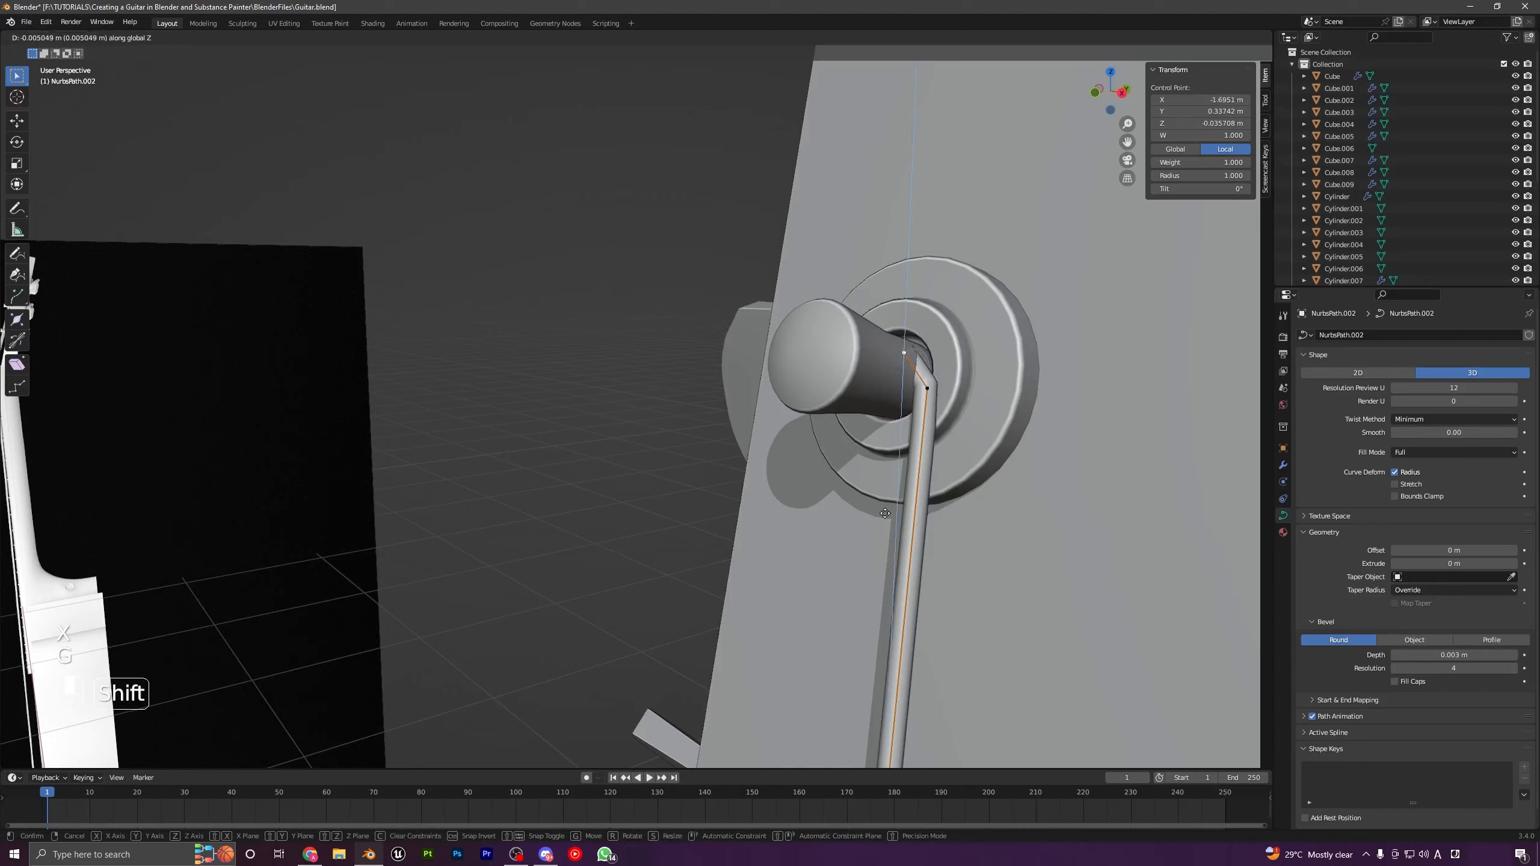
pyautogui.click(887, 542)
pyautogui.press('Tab')
pyautogui.scroll(-6, 876, 507)
pyautogui.keyDown('shift'); pyautogui.moveTo(849, 508); pyautogui.dragTo(775, 388, button='middle'); pyautogui.keyUp('shift')
pyautogui.press('a')
pyautogui.press('a')
# Step: Move the fourth string's top control point up to the top treble-side tuning post, at about local X -1.692 m and Z 0.125 m
pyautogui.scroll(-5, 727, 513)
pyautogui.moveTo(727, 513); pyautogui.dragTo(662, 412, button='middle')
pyautogui.click(654, 378)
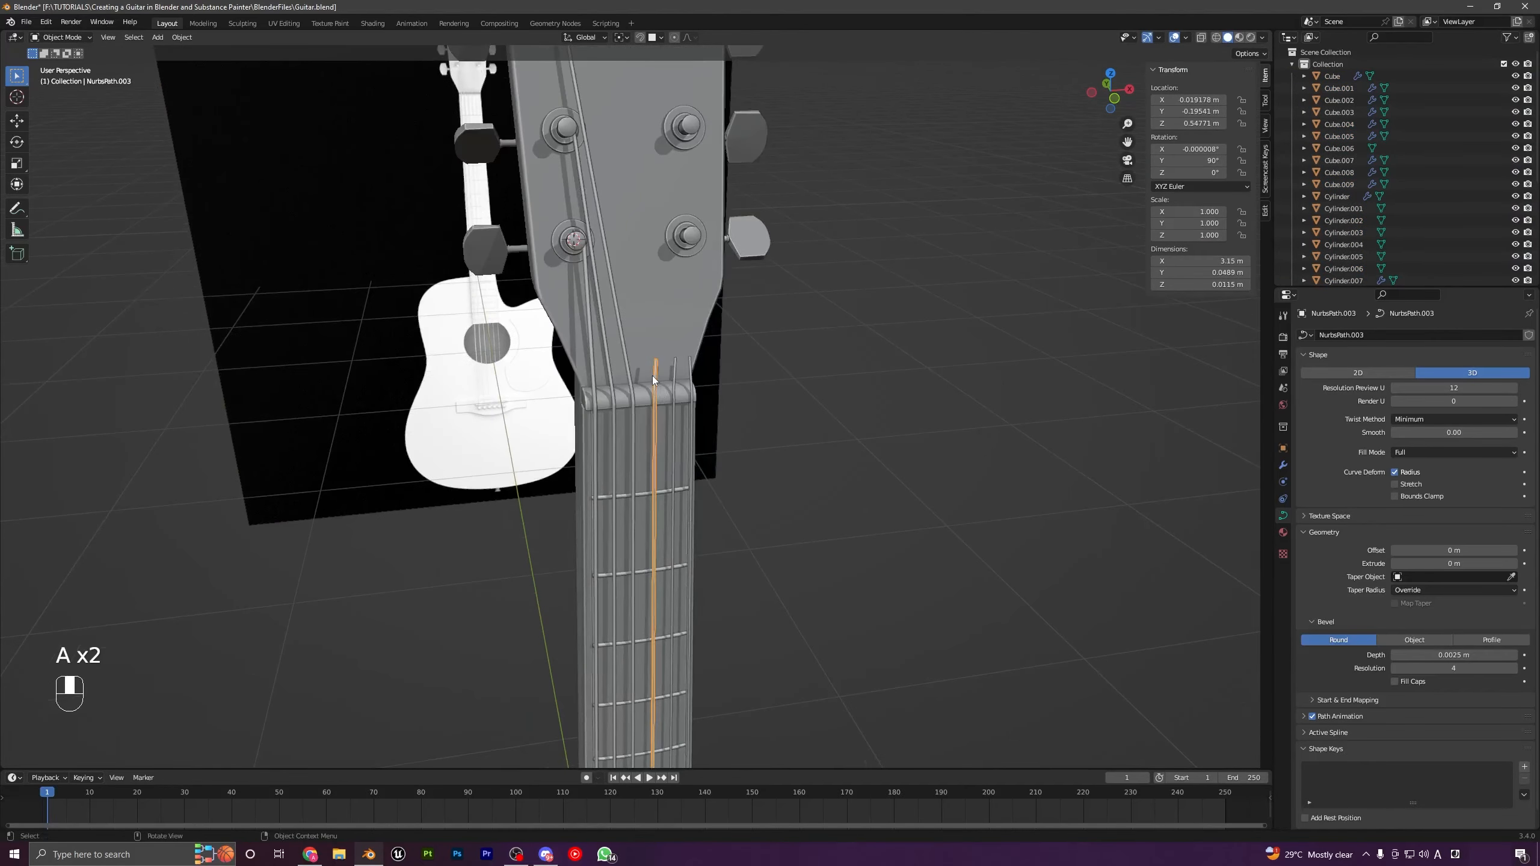
pyautogui.press('KP_1')
pyautogui.press('Tab')
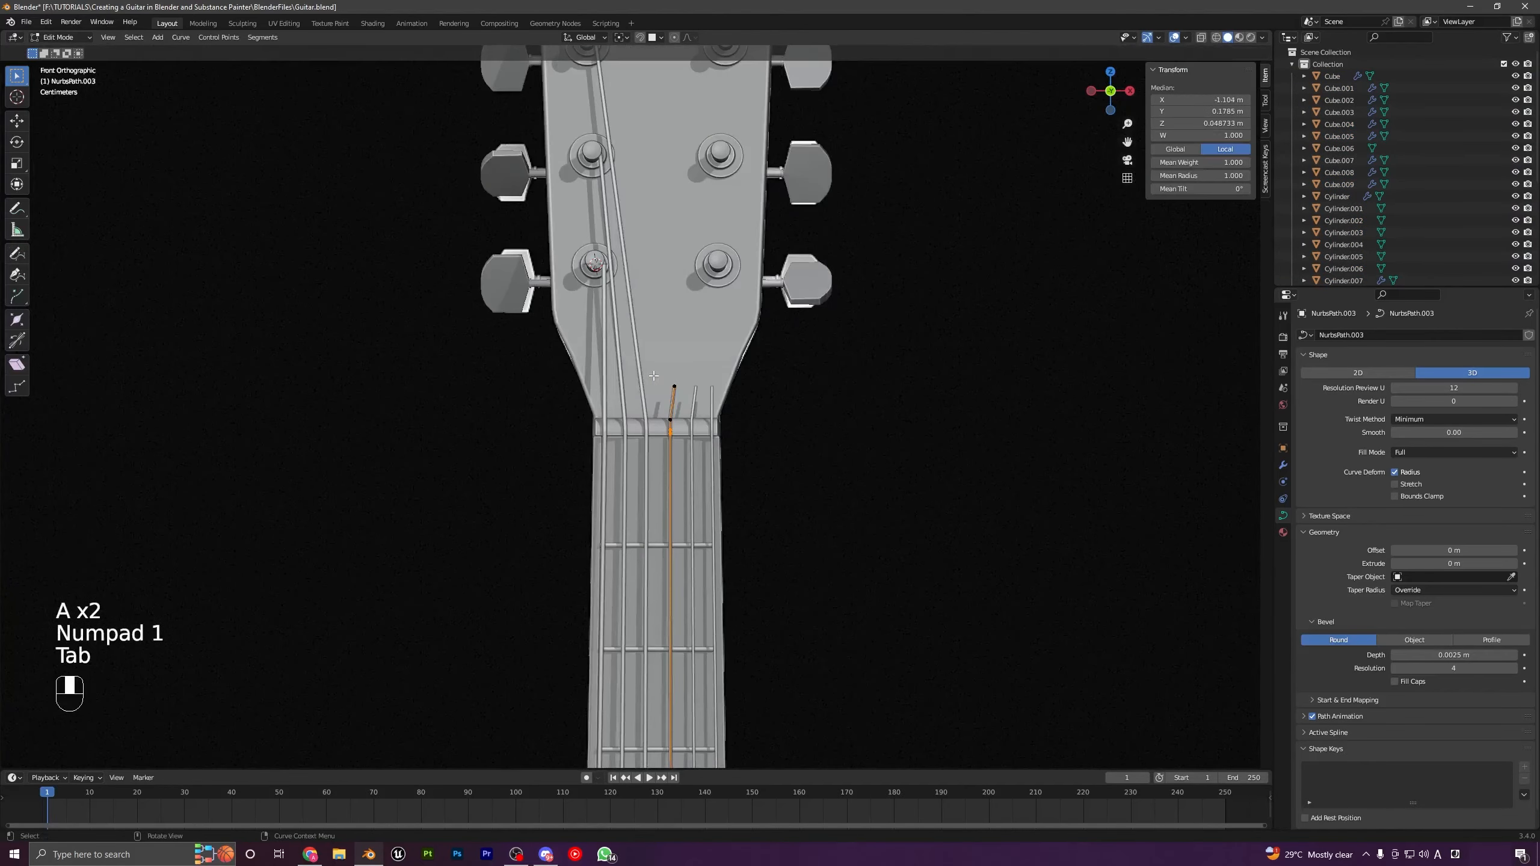
pyautogui.click(1201, 37)
pyautogui.keyDown('shift'); pyautogui.moveTo(731, 393); pyautogui.dragTo(728, 417, button='middle'); pyautogui.keyUp('shift')
pyautogui.moveTo(652, 389); pyautogui.dragTo(694, 419)
pyautogui.press('g')
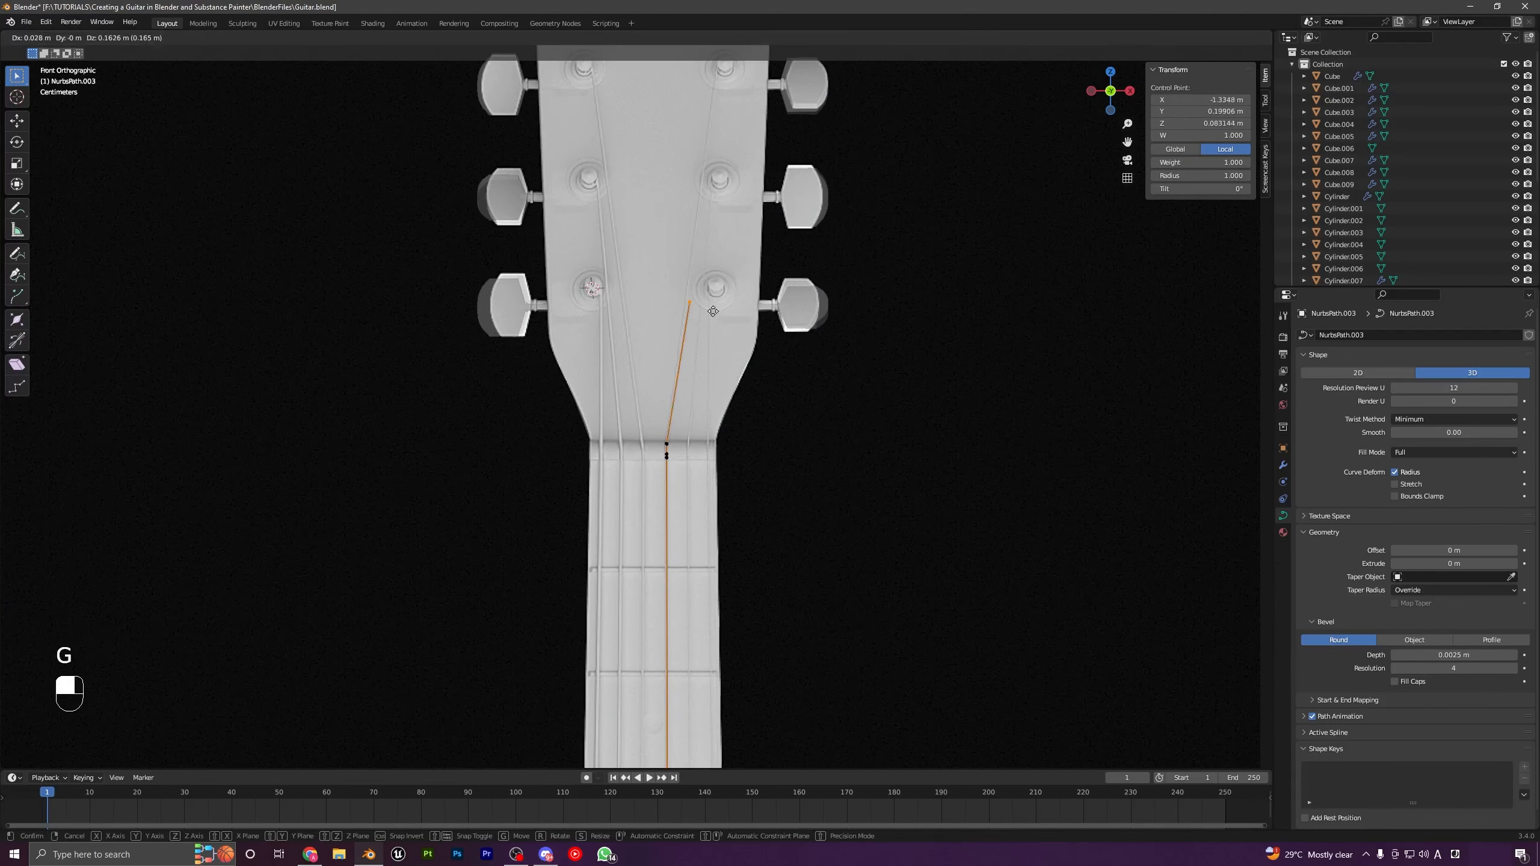
pyautogui.click(720, 240)
pyautogui.keyDown('shift'); pyautogui.moveTo(720, 241); pyautogui.dragTo(707, 387, button='middle'); pyautogui.keyUp('shift')
pyautogui.press('g')
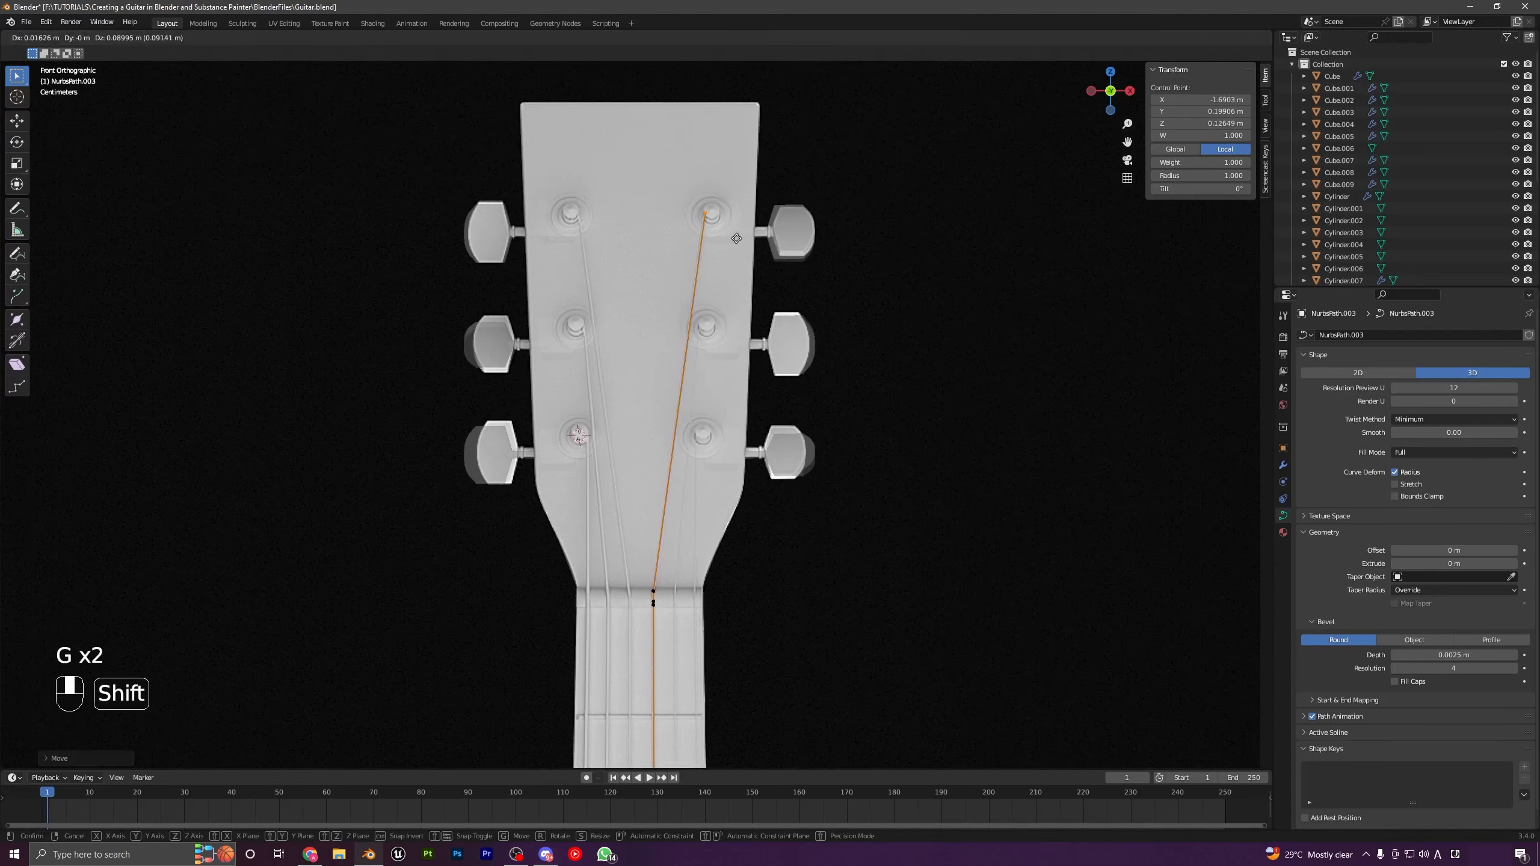
pyautogui.click(728, 229)
# Step: Move the fourth string's top control point along Y to the top tuning post, at about local Y 0.338 m, and turn off X-ray
pyautogui.press('KP_3')
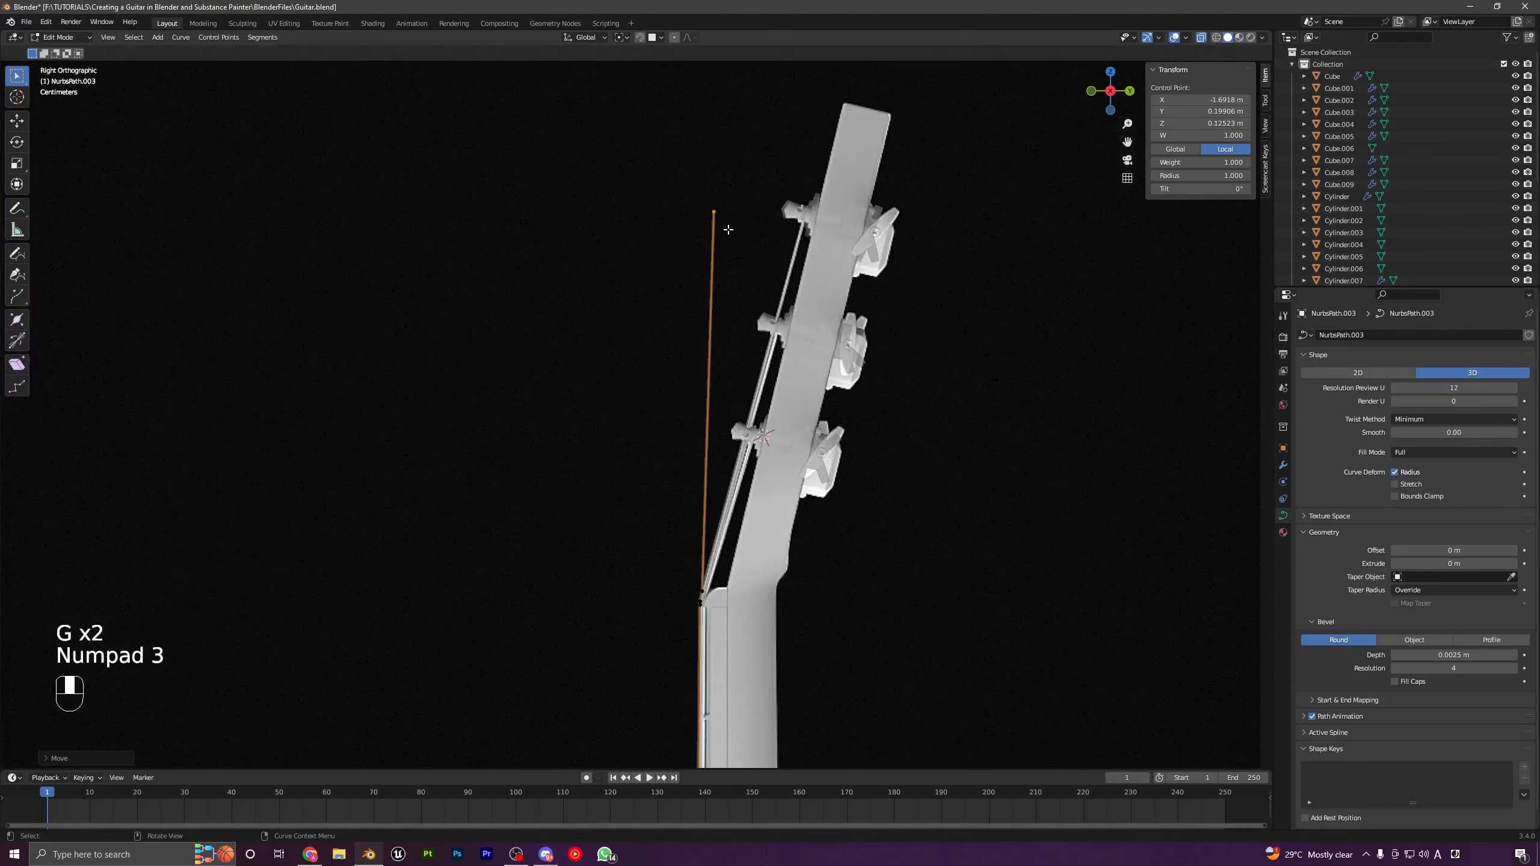
pyautogui.press('g')
pyautogui.press('g')
pyautogui.press('shift')
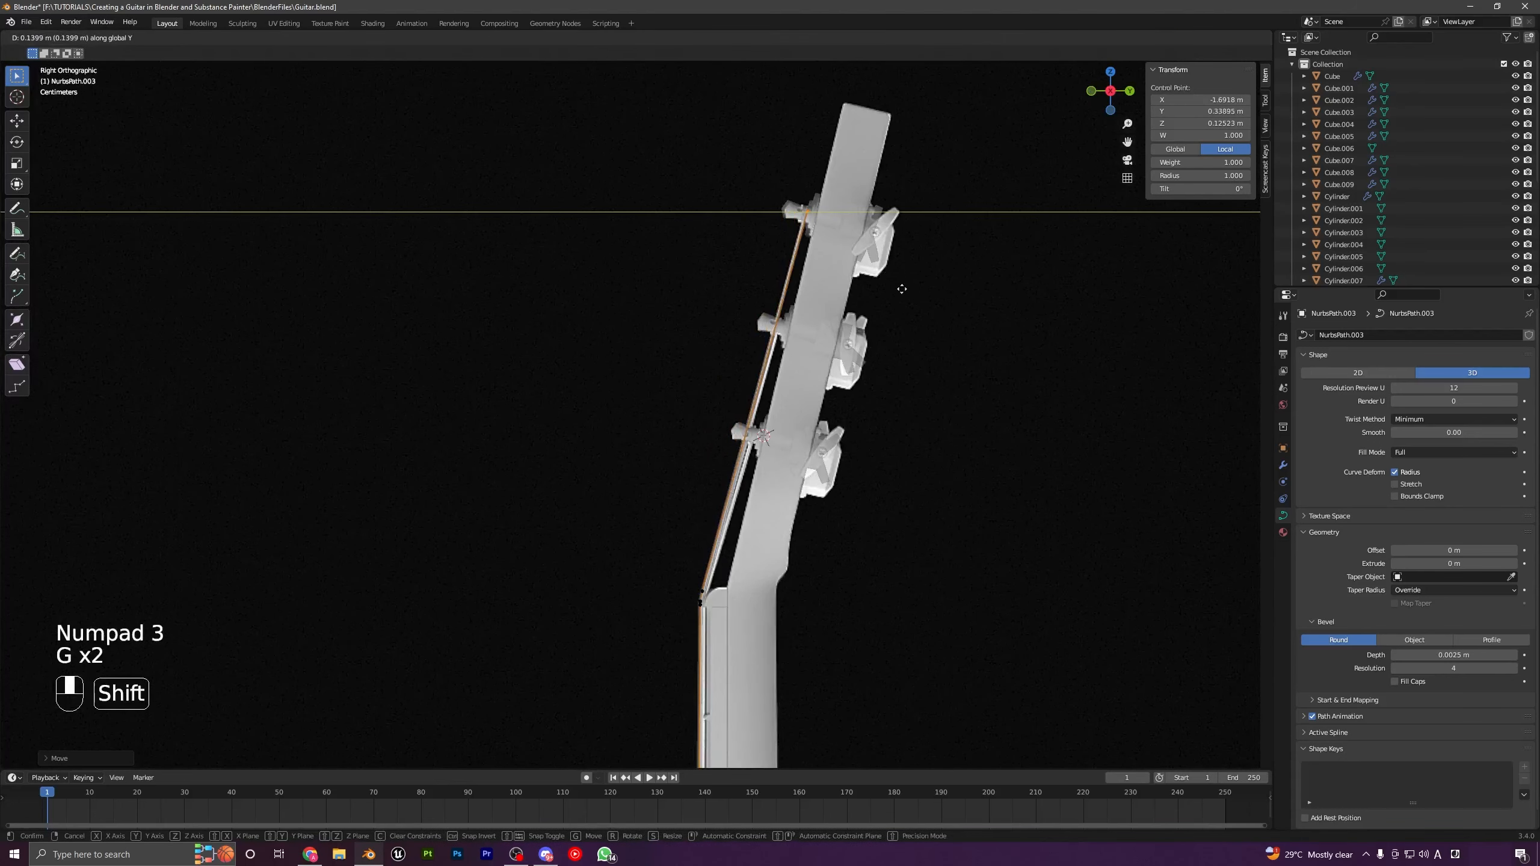
pyautogui.click(897, 284)
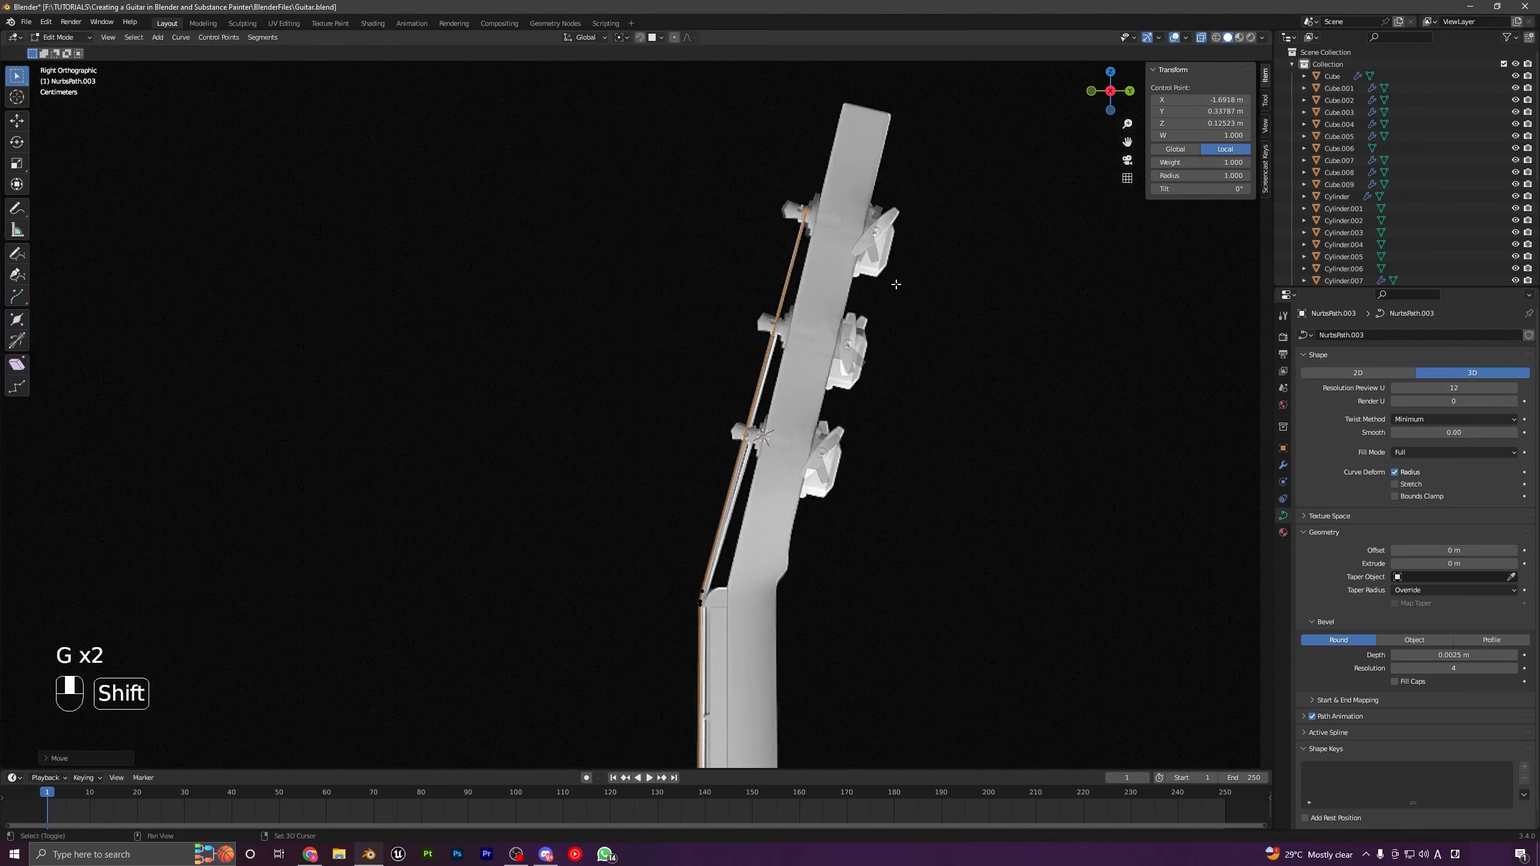
pyautogui.click(1202, 39)
# Step: Fine-tune the fourth string's end point along Y against the post in perspective, to about local Y 0.333 m
pyautogui.press('KP_1')
pyautogui.moveTo(765, 242); pyautogui.dragTo(731, 321, button='middle')
pyautogui.scroll(2, 795, 412)
pyautogui.press('g')
pyautogui.press('y')
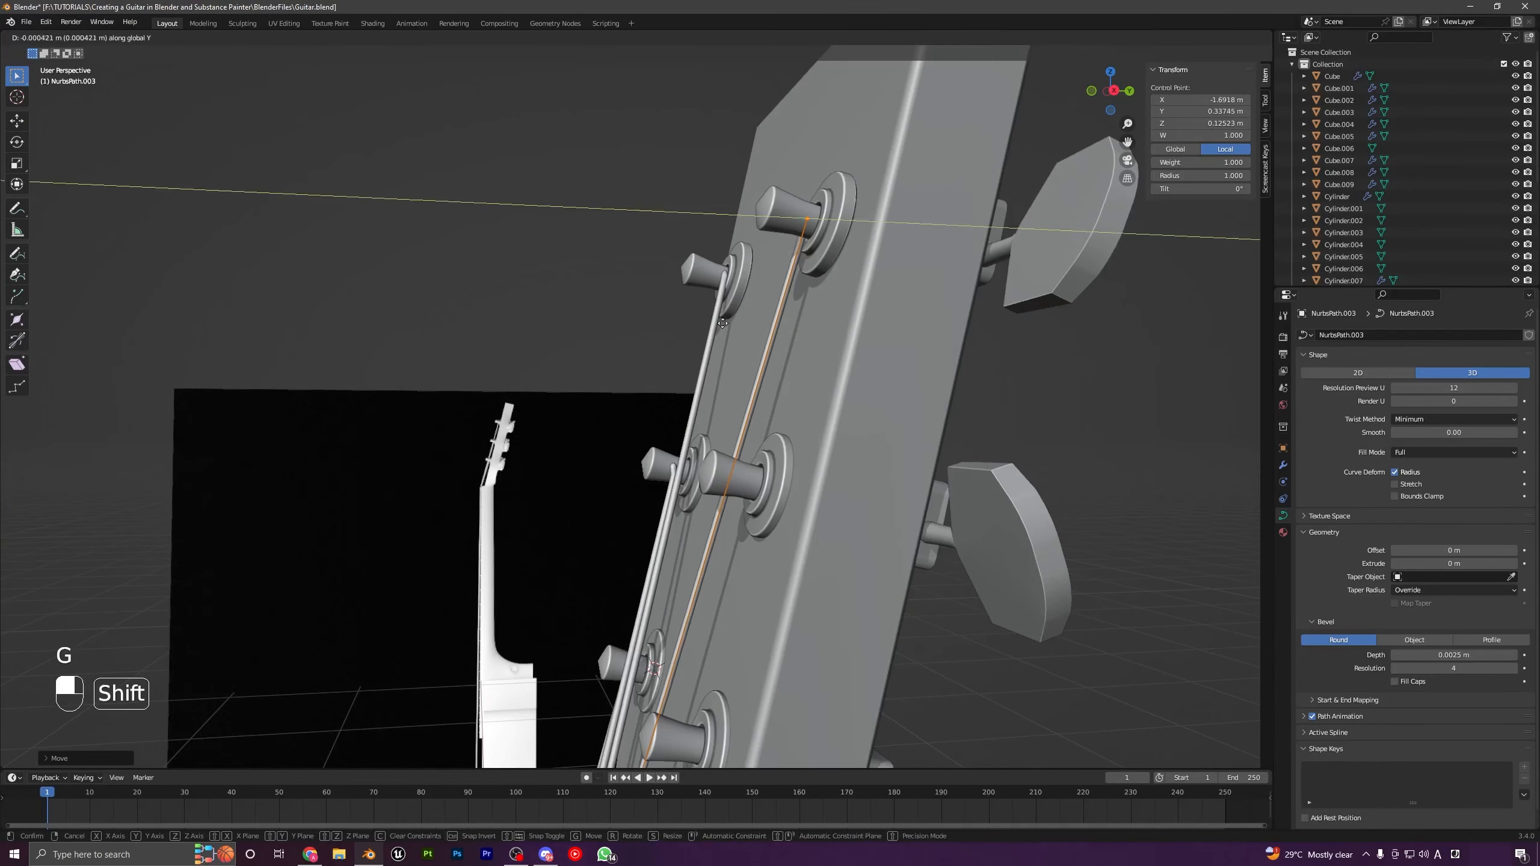
pyautogui.click(653, 285)
# Step: Shift the fourth string's end point along global X and Z into the post, to about local X -1.701 m and Z 0.130 m
pyautogui.moveTo(653, 286); pyautogui.dragTo(834, 282, button='middle')
pyautogui.press('g')
pyautogui.press('x')
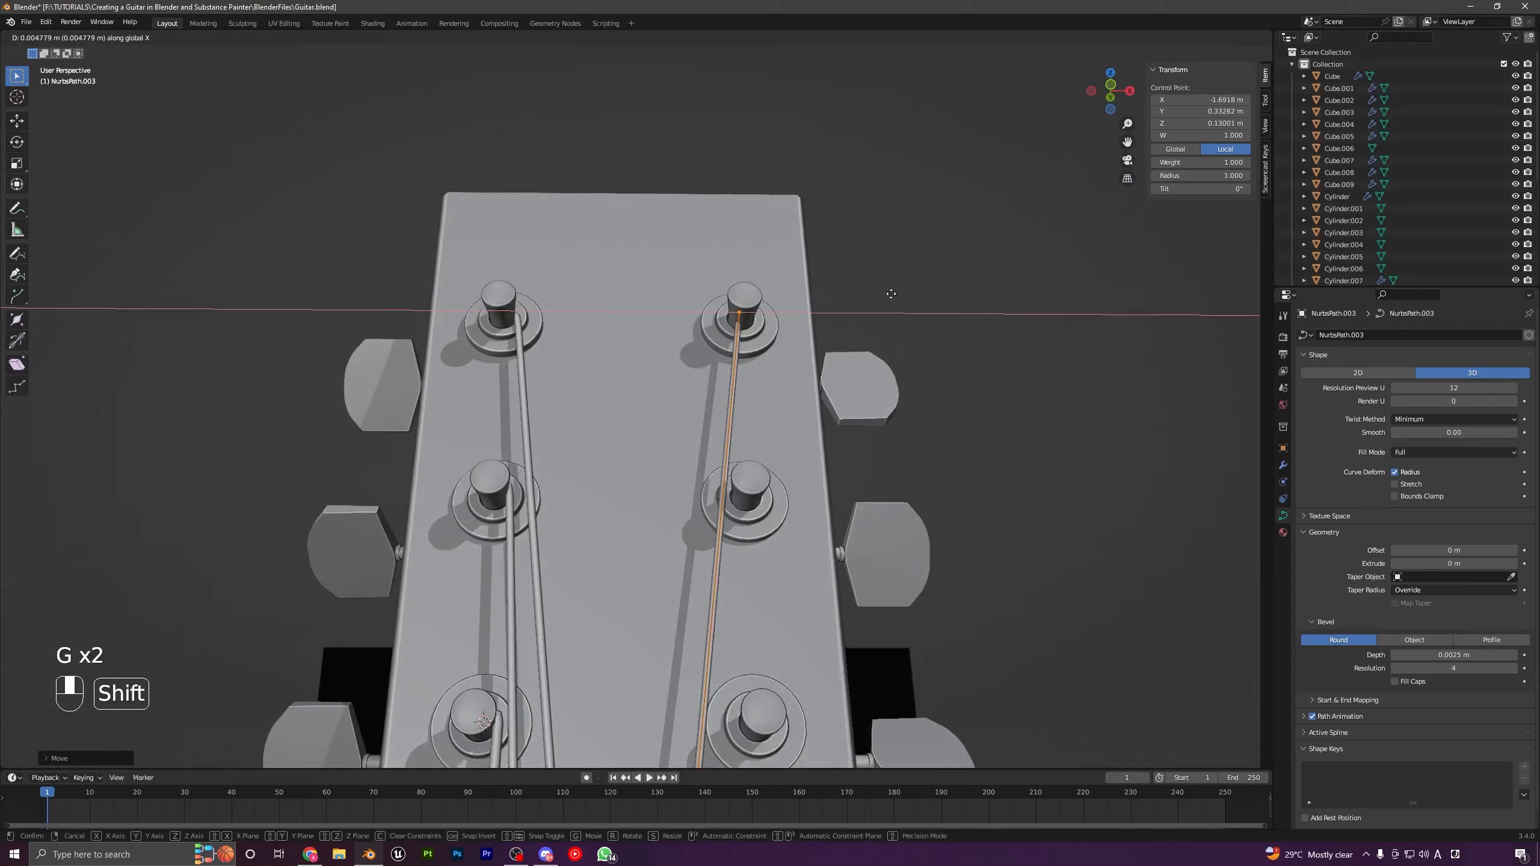
pyautogui.press('g')
pyautogui.press('z')
pyautogui.click(921, 198)
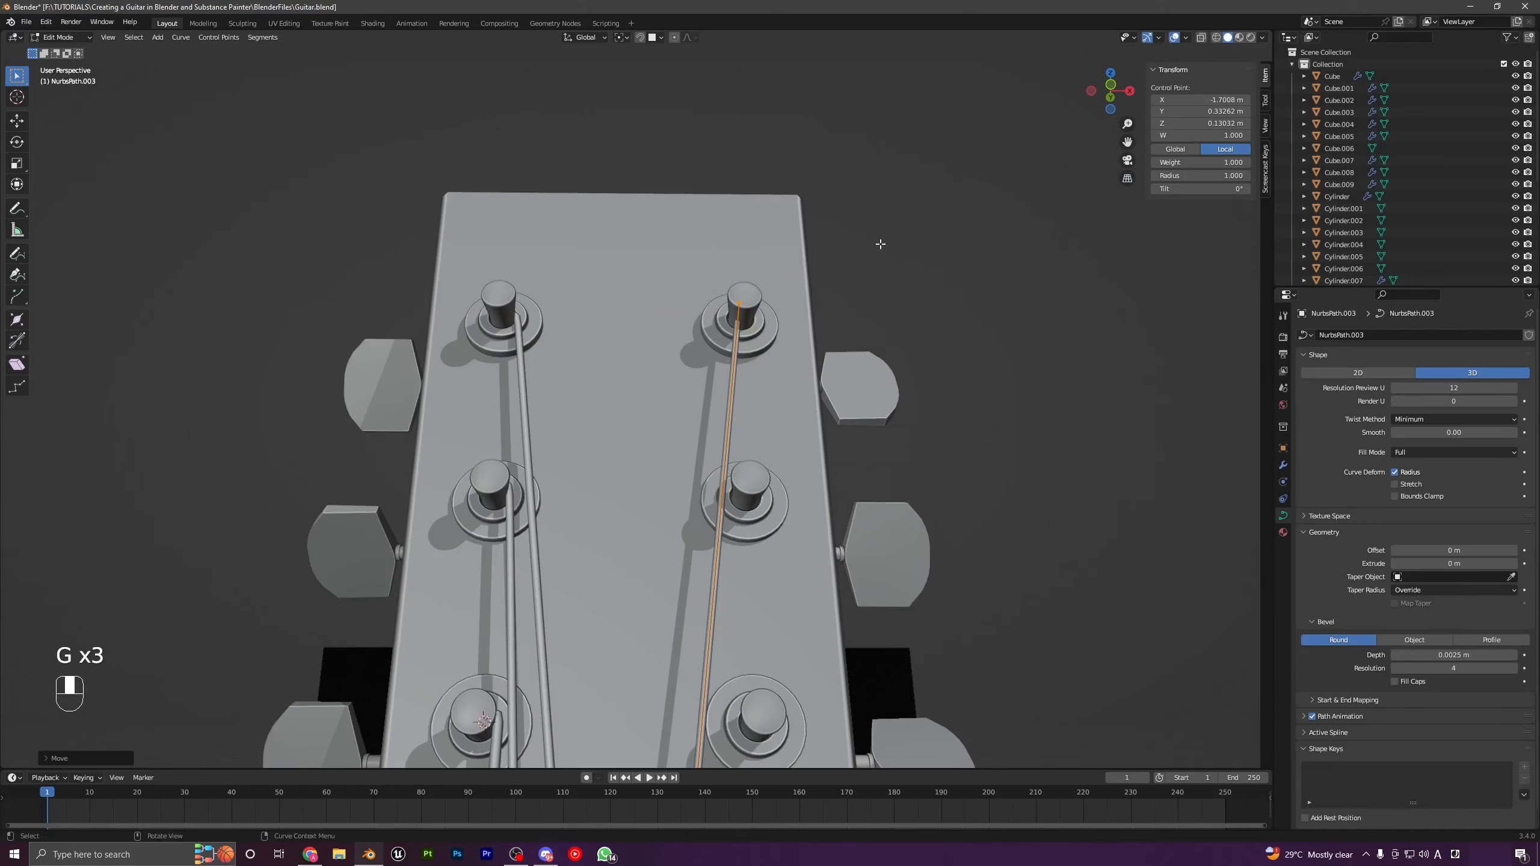
# Step: Lower the fourth string's end point along global Z on the post, to about local X -1.694 m
pyautogui.moveTo(884, 241); pyautogui.dragTo(694, 512, button='middle')
pyautogui.press('g')
pyautogui.middleClick(776, 300)
pyautogui.click(776, 296)
pyautogui.press('g')
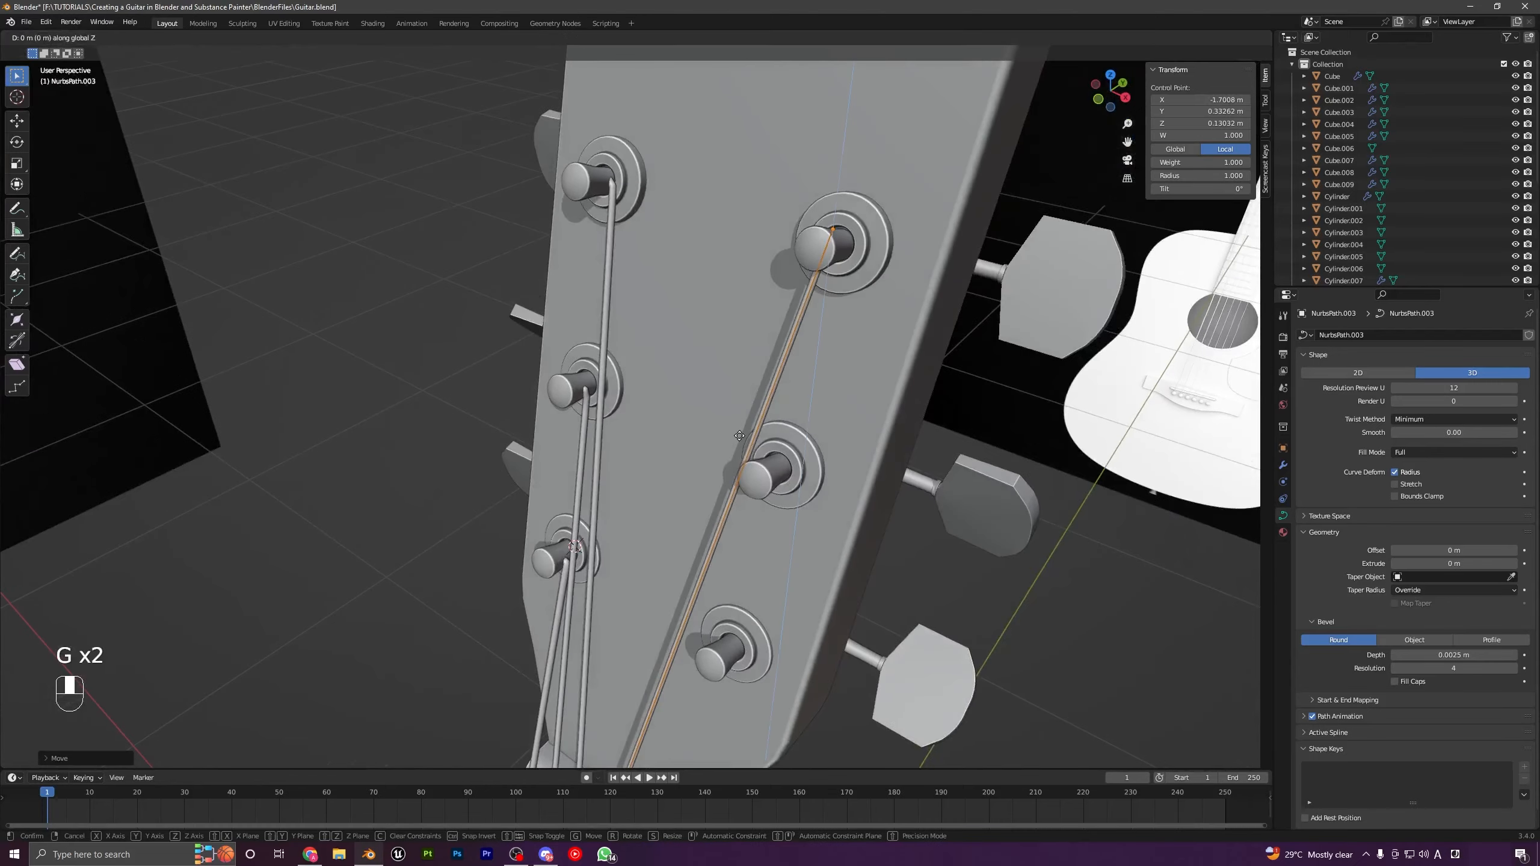
pyautogui.middleClick(703, 519)
pyautogui.click(711, 524)
# Step: Nudge the fourth string's end point slightly along Y on the post and return to Object Mode
pyautogui.press('g')
pyautogui.middleClick(707, 527)
pyautogui.rightClick(697, 533)
pyautogui.press('g')
pyautogui.middleClick(680, 547)
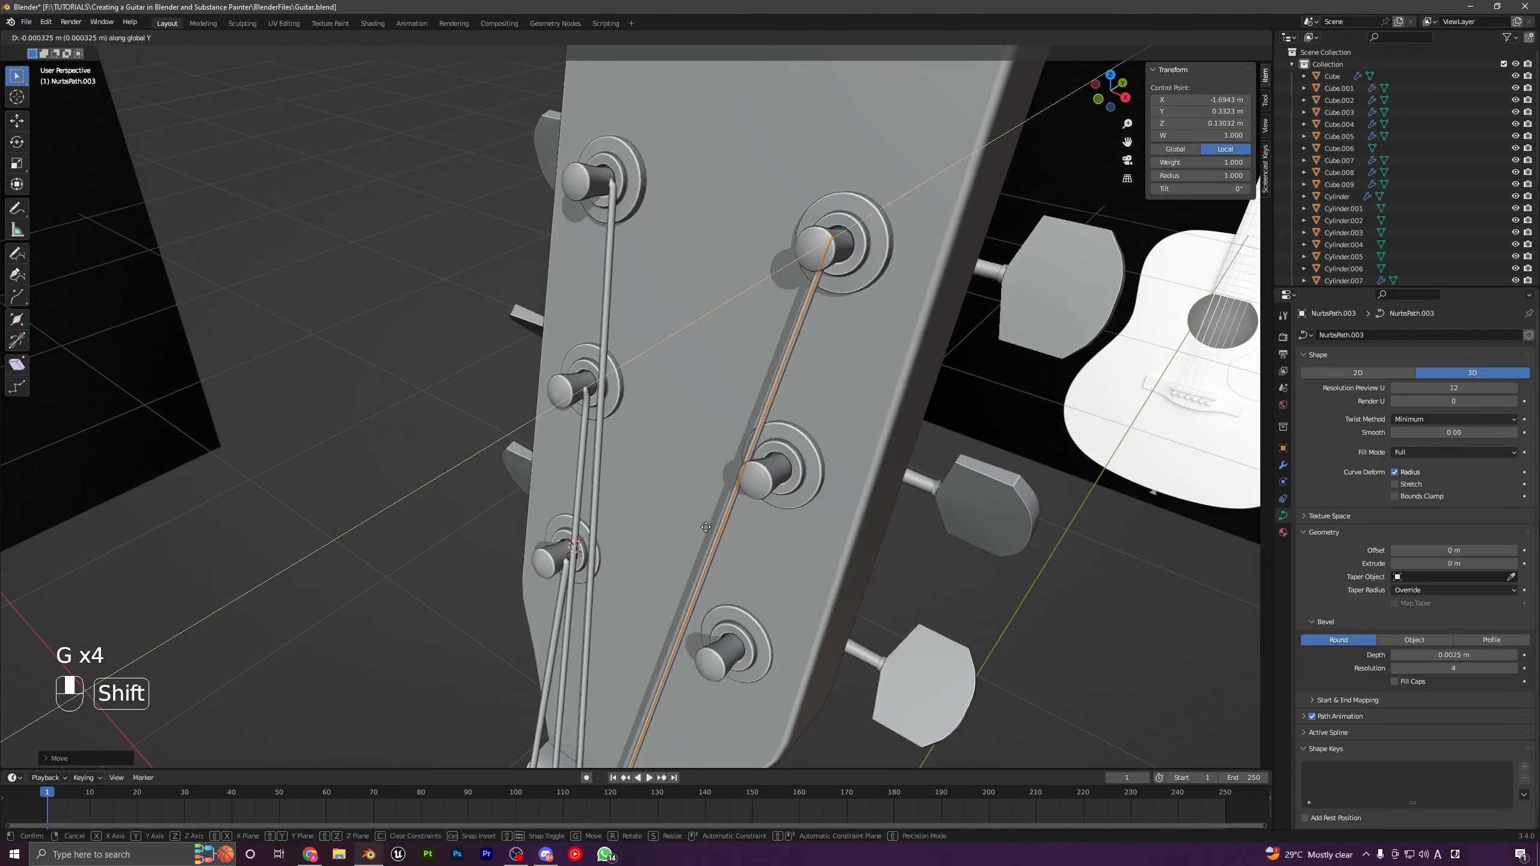
pyautogui.click(624, 579)
pyautogui.moveTo(628, 578); pyautogui.dragTo(705, 519, button='middle')
pyautogui.press('Tab')
pyautogui.scroll(-4, 713, 565)
pyautogui.keyDown('shift'); pyautogui.moveTo(717, 576); pyautogui.dragTo(744, 447, button='middle'); pyautogui.keyUp('shift')
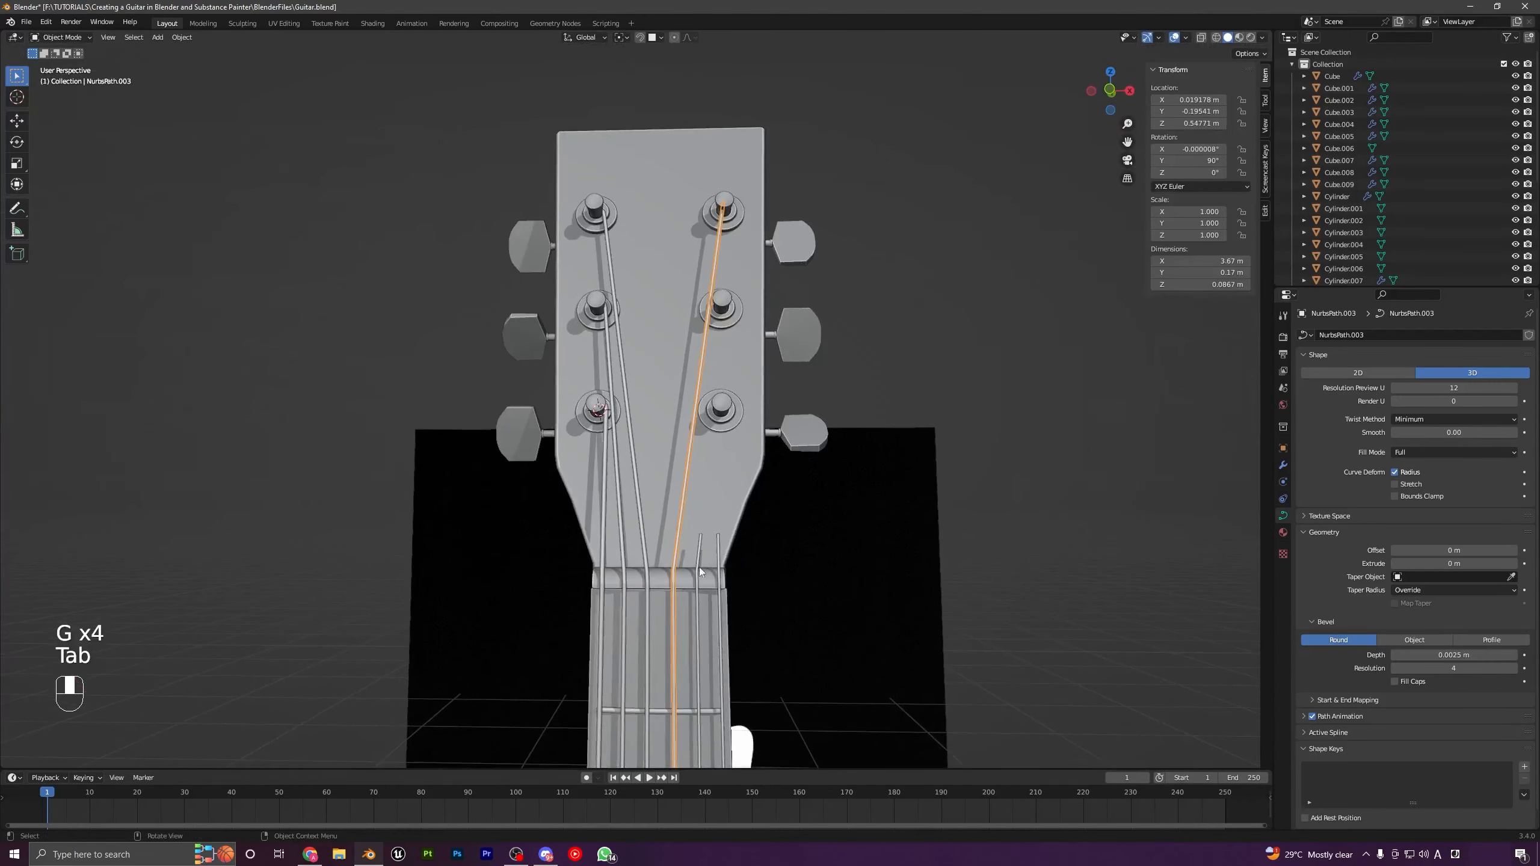
# Step: Move the fifth string's top control point up to the middle treble-side tuning post, at about local X -1.521 m and Z 0.087 m
pyautogui.click(700, 565)
pyautogui.press('KP_1')
pyautogui.press('Tab')
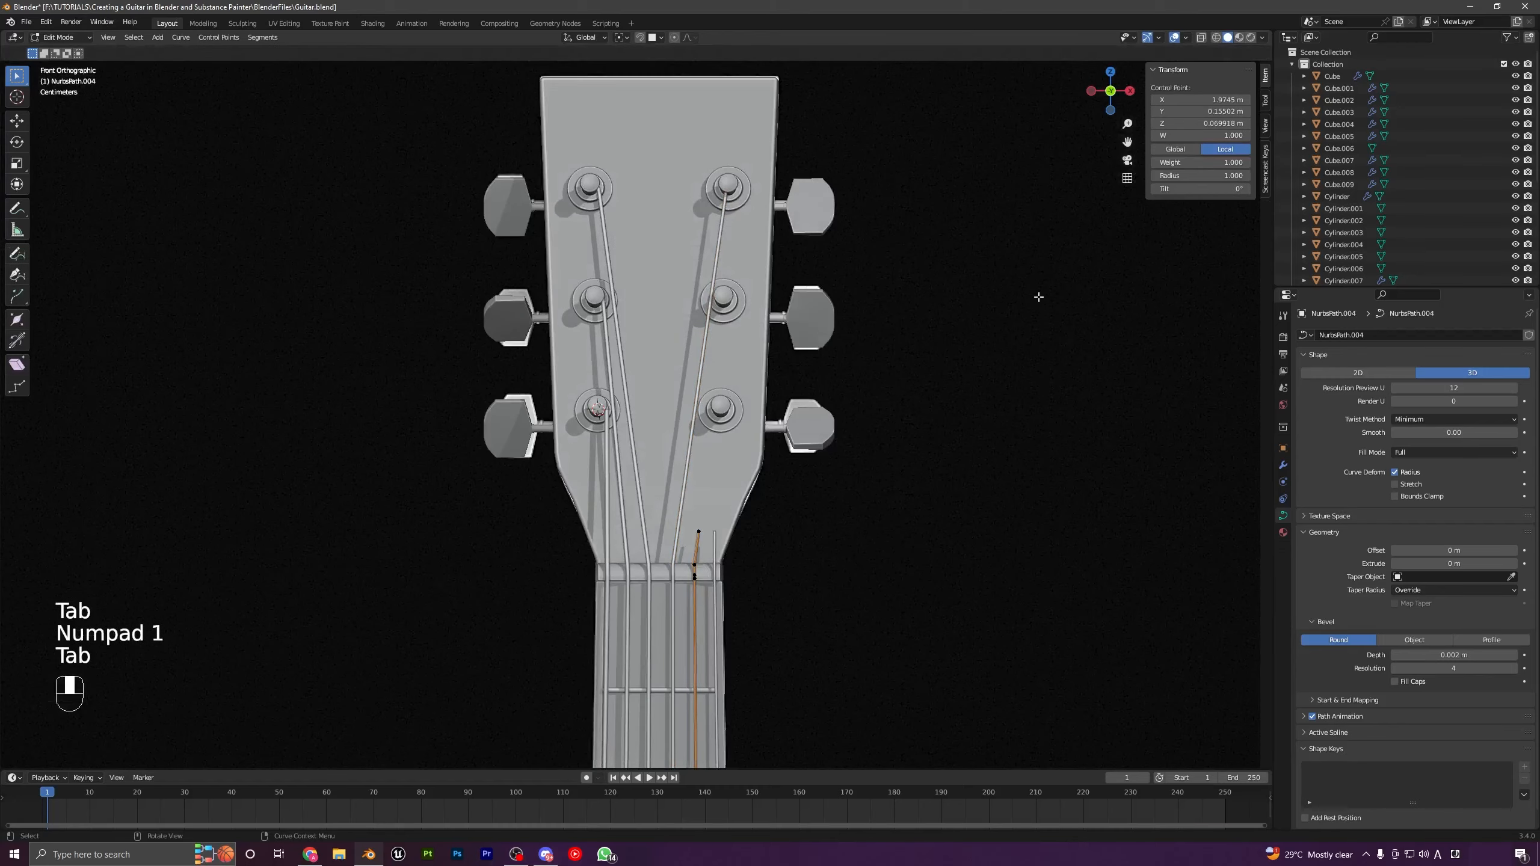
pyautogui.click(1201, 38)
pyautogui.scroll(1, 708, 511)
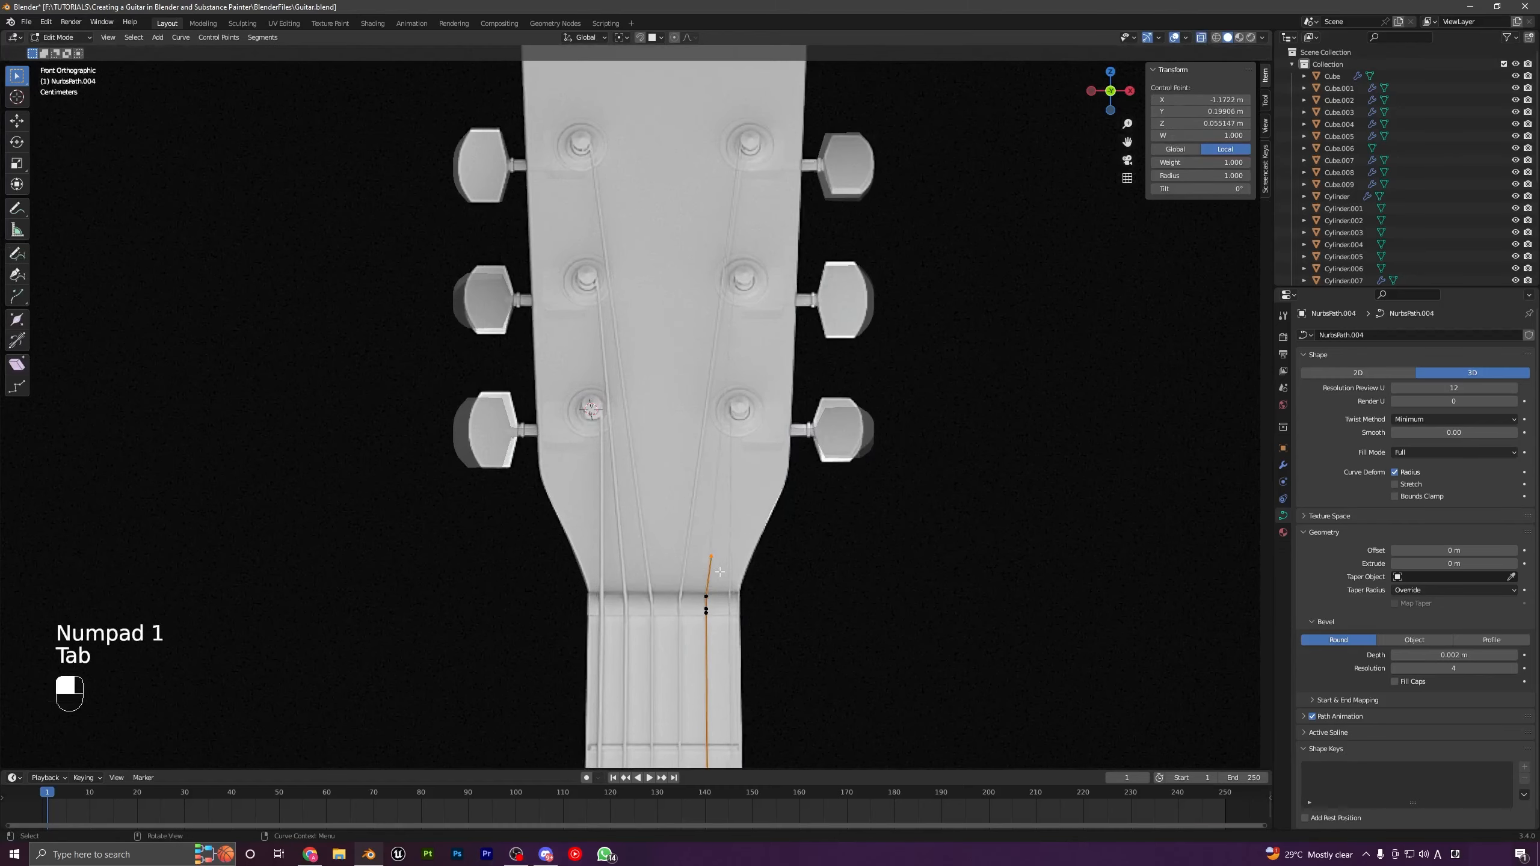
pyautogui.press('g')
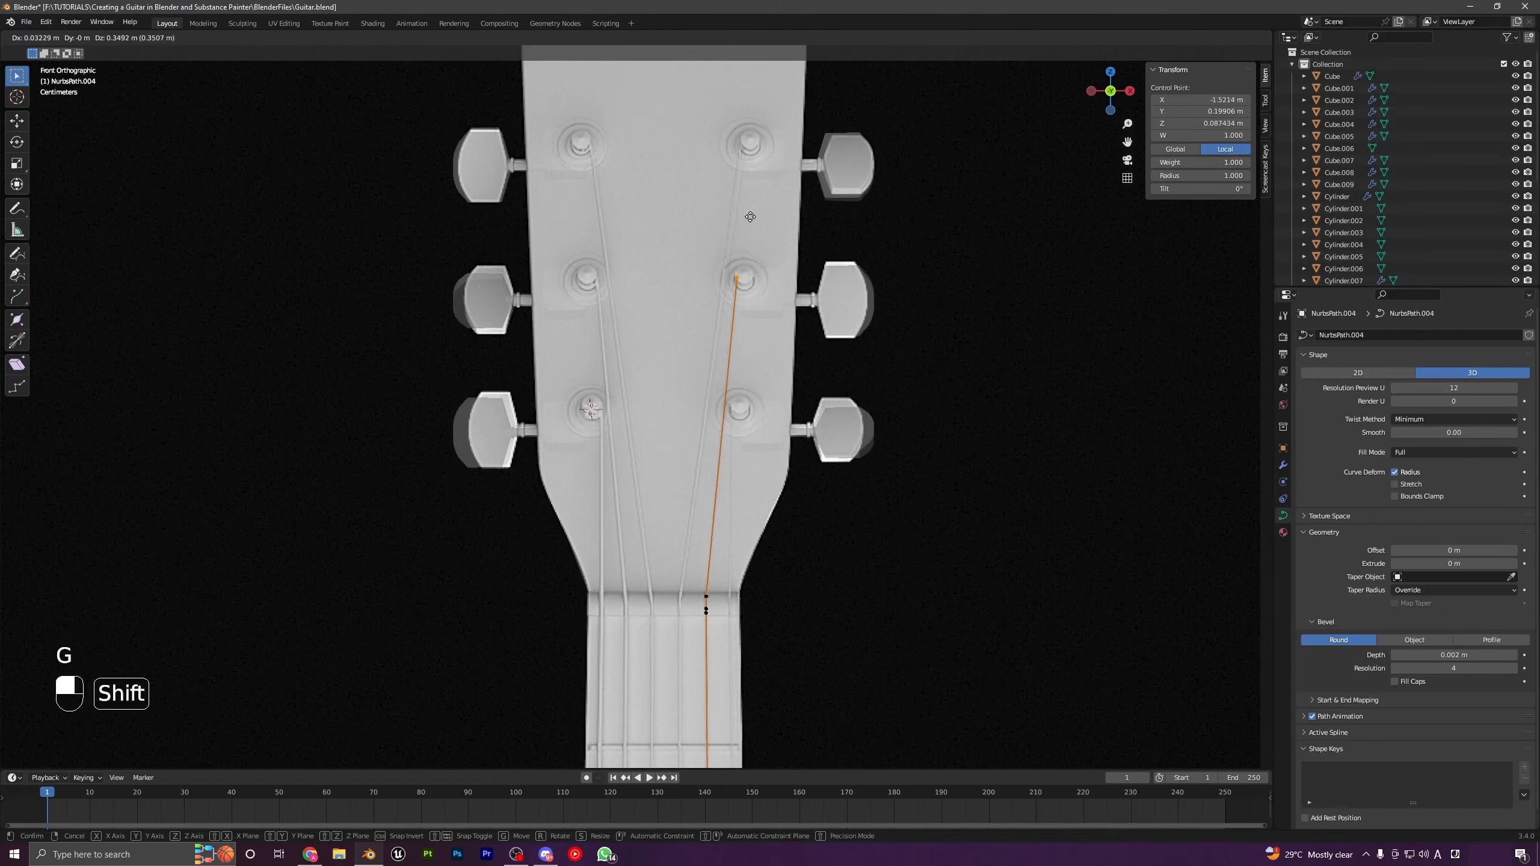
pyautogui.keyDown('shift'); pyautogui.click(750, 217); pyautogui.keyUp('shift')
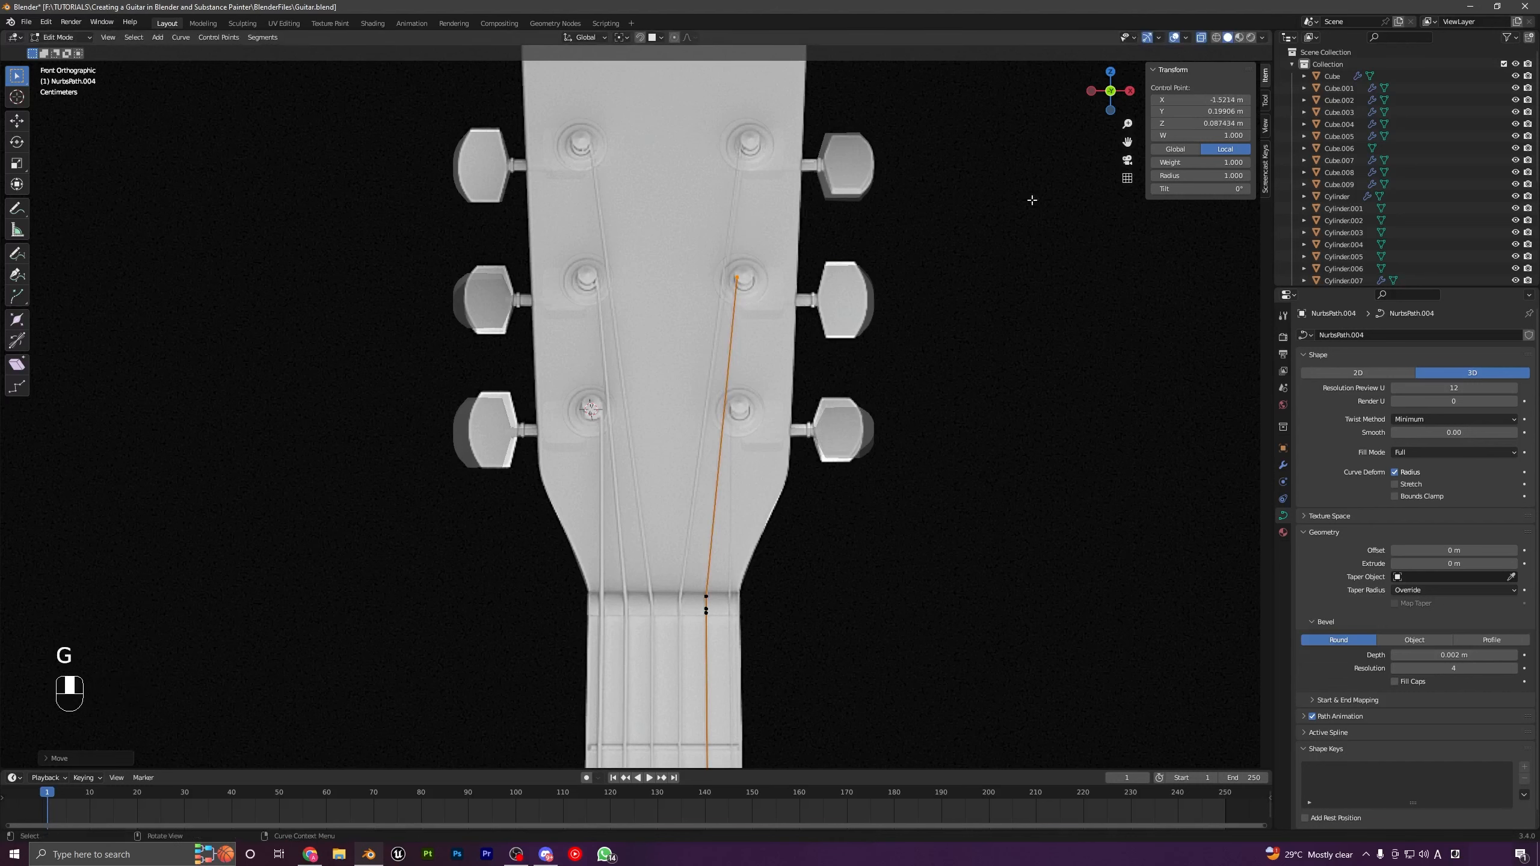
# Step: Move the fifth string's end point along Y into its tuning post, to about local Y 0.283 m, and return to Object Mode
pyautogui.click(1201, 38)
pyautogui.press('KP_3')
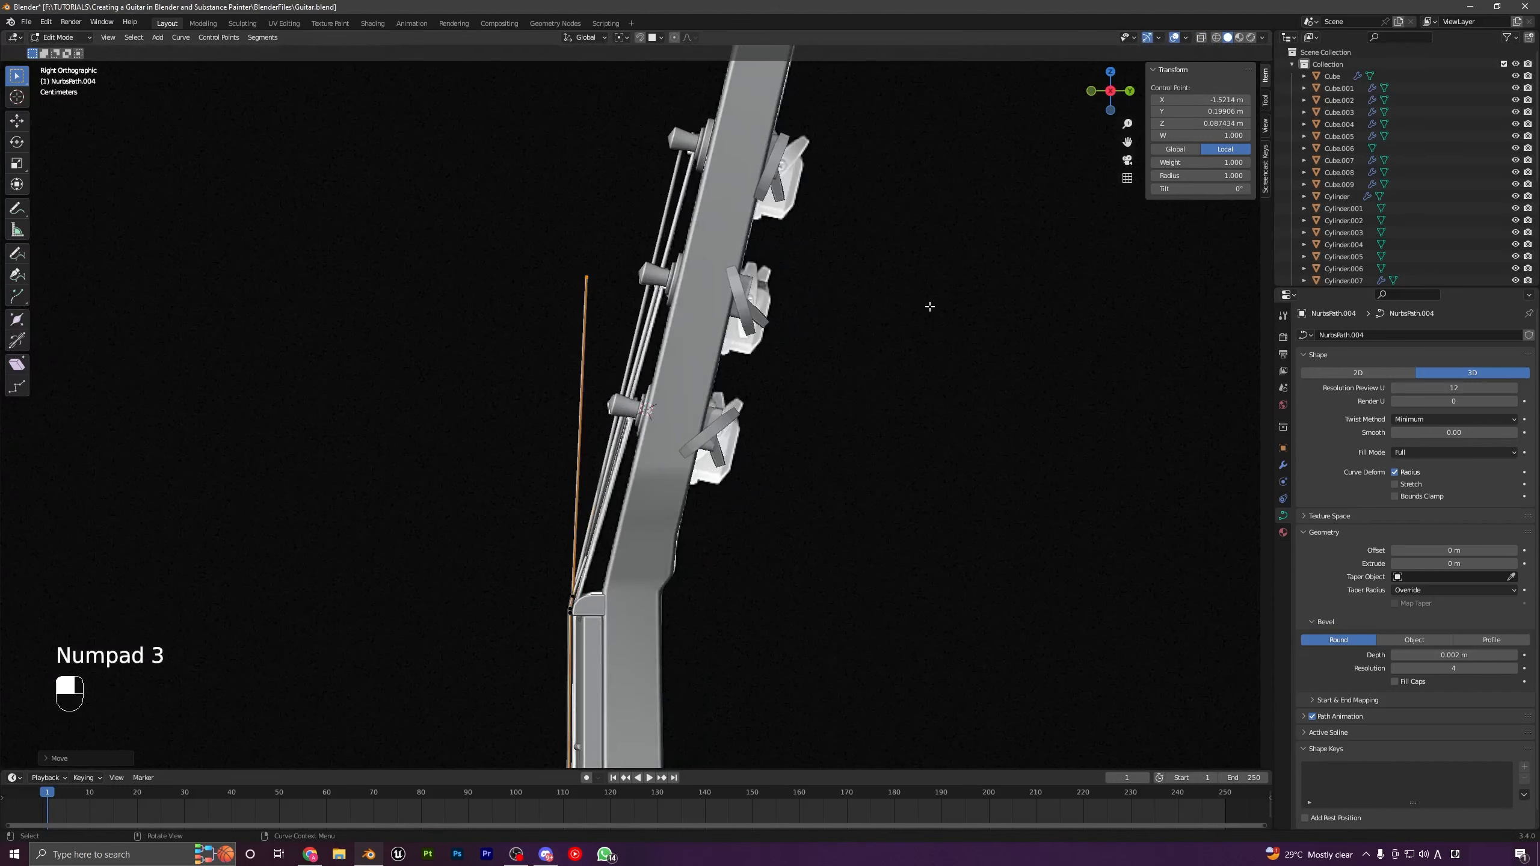
pyautogui.press('g')
pyautogui.press('g')
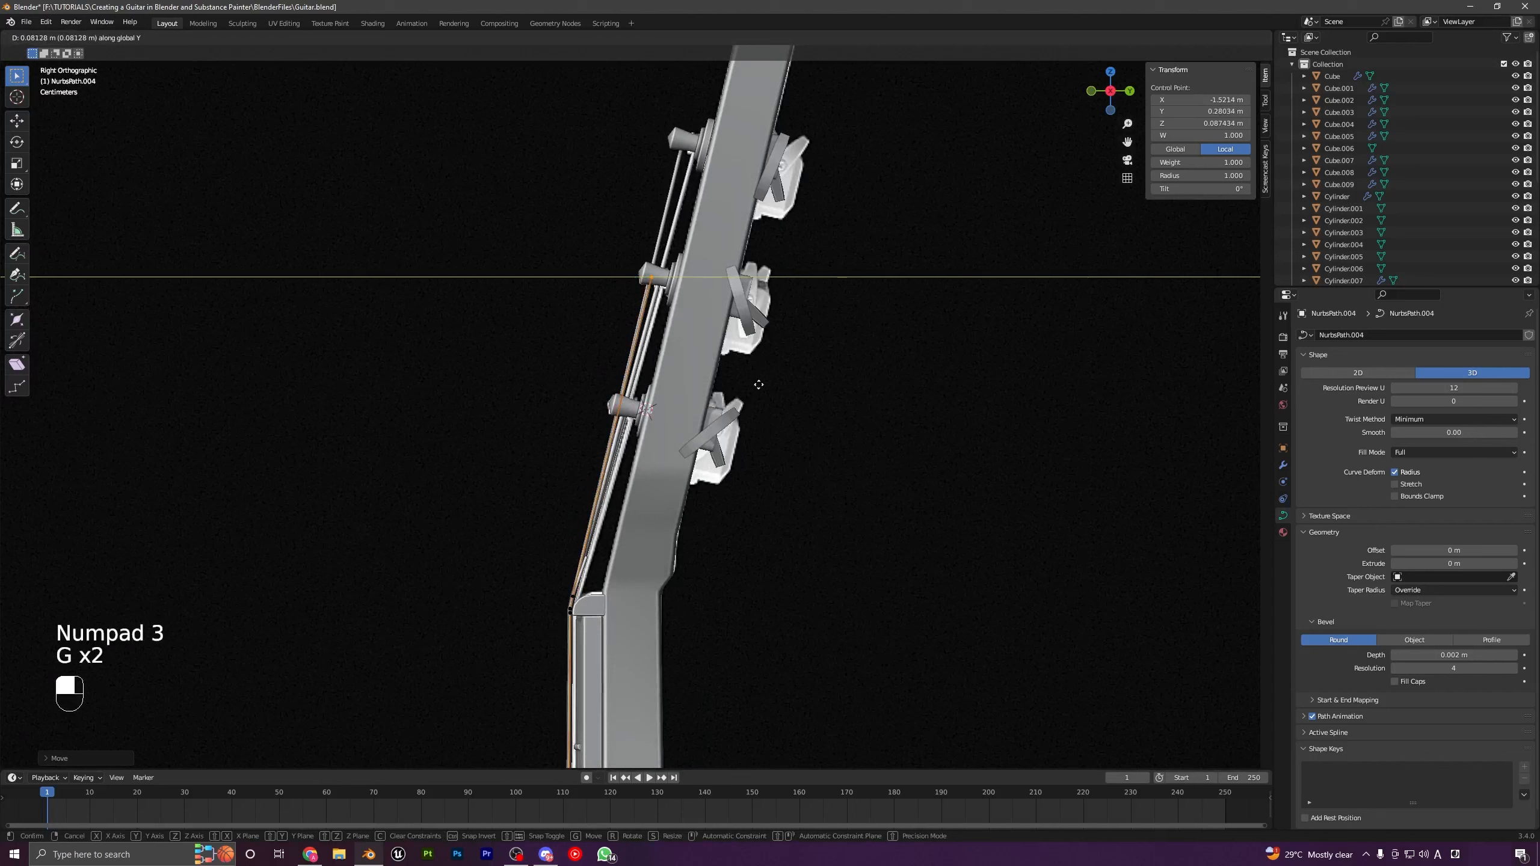
pyautogui.click(796, 408)
pyautogui.press('KP_1')
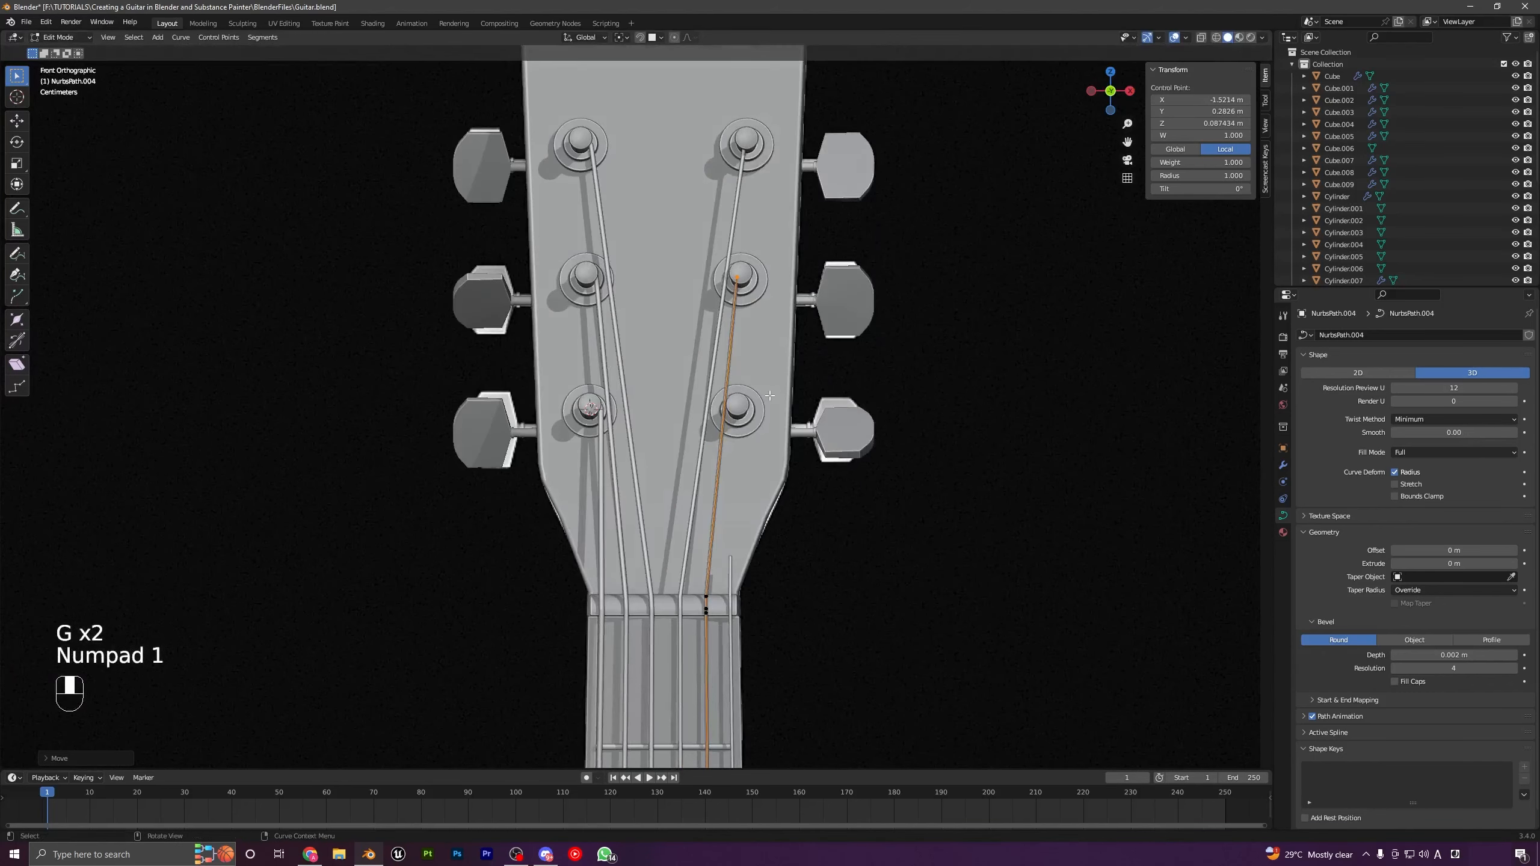
pyautogui.press('Tab')
pyautogui.press('a')
pyautogui.press('a')
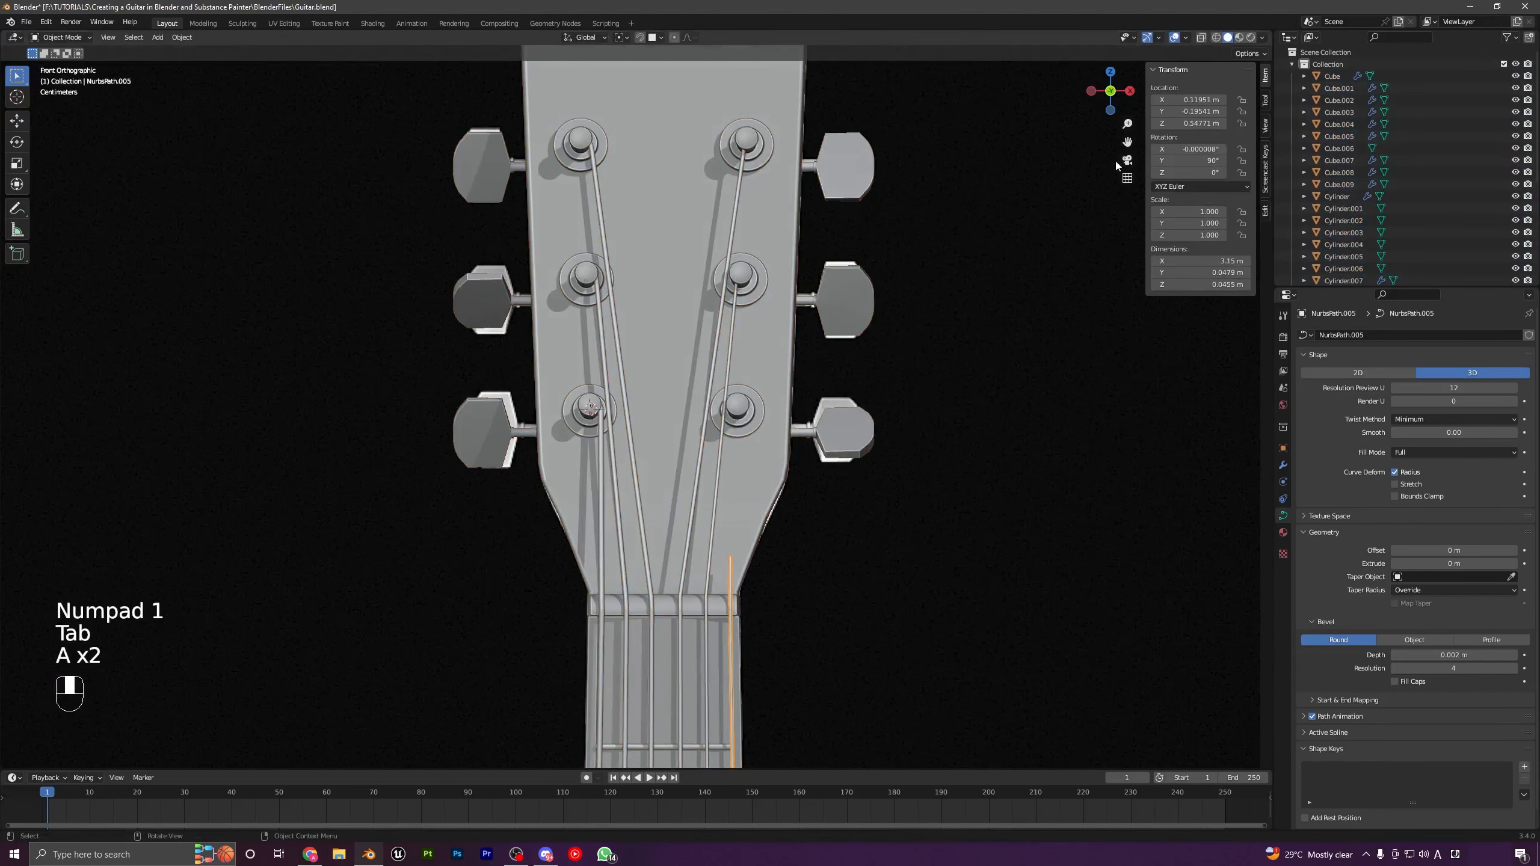
# Step: Move the sixth string's top control point up to the lowest treble-side tuning post, at about local X -1.358 m and Z 0.015 m
pyautogui.click(1201, 37)
pyautogui.press('Tab')
pyautogui.scroll(2, 787, 516)
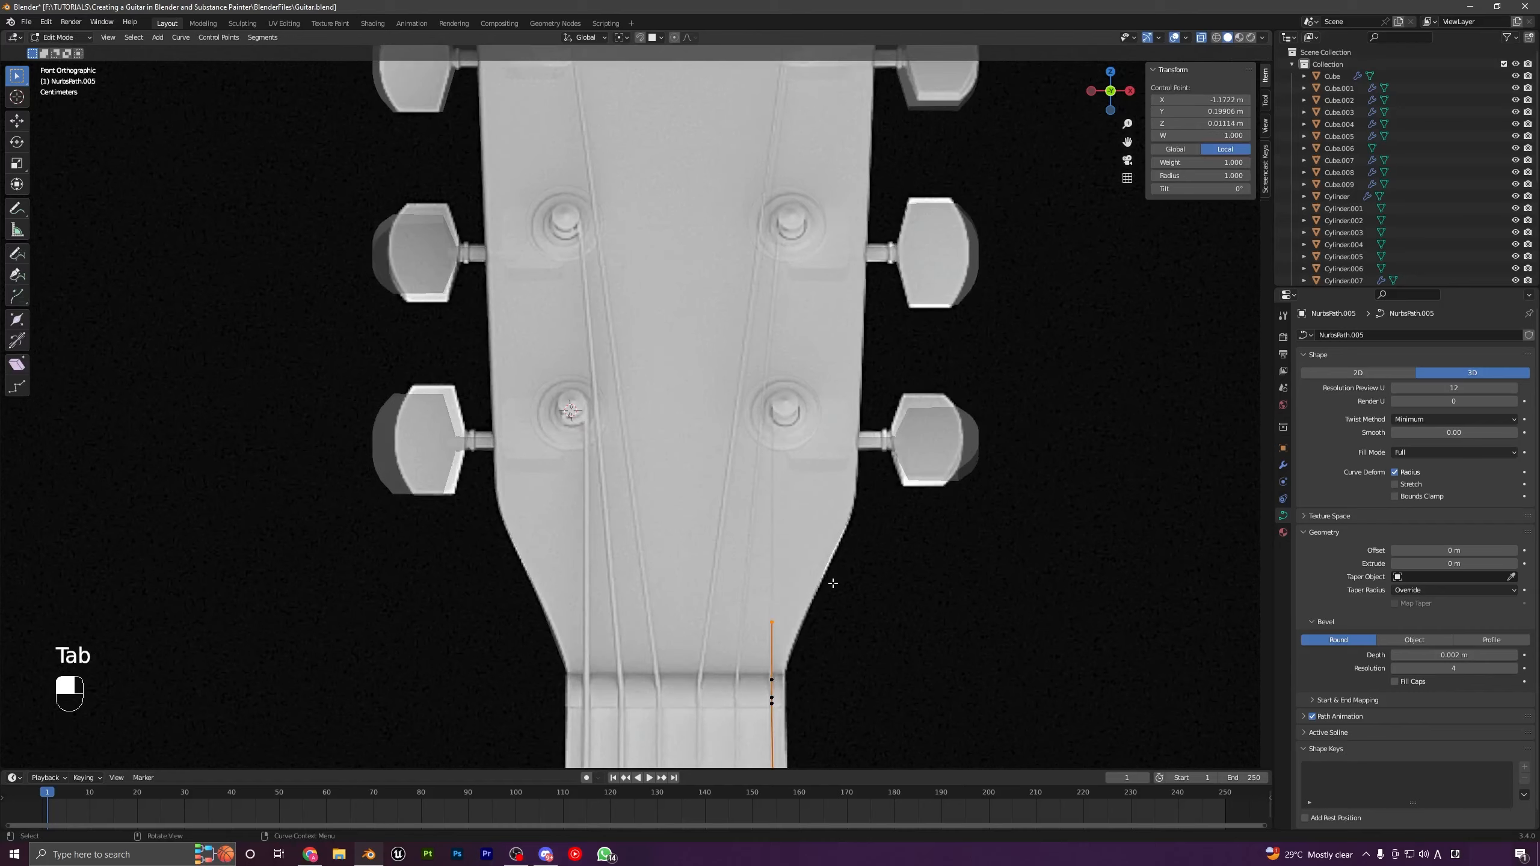
pyautogui.press('g')
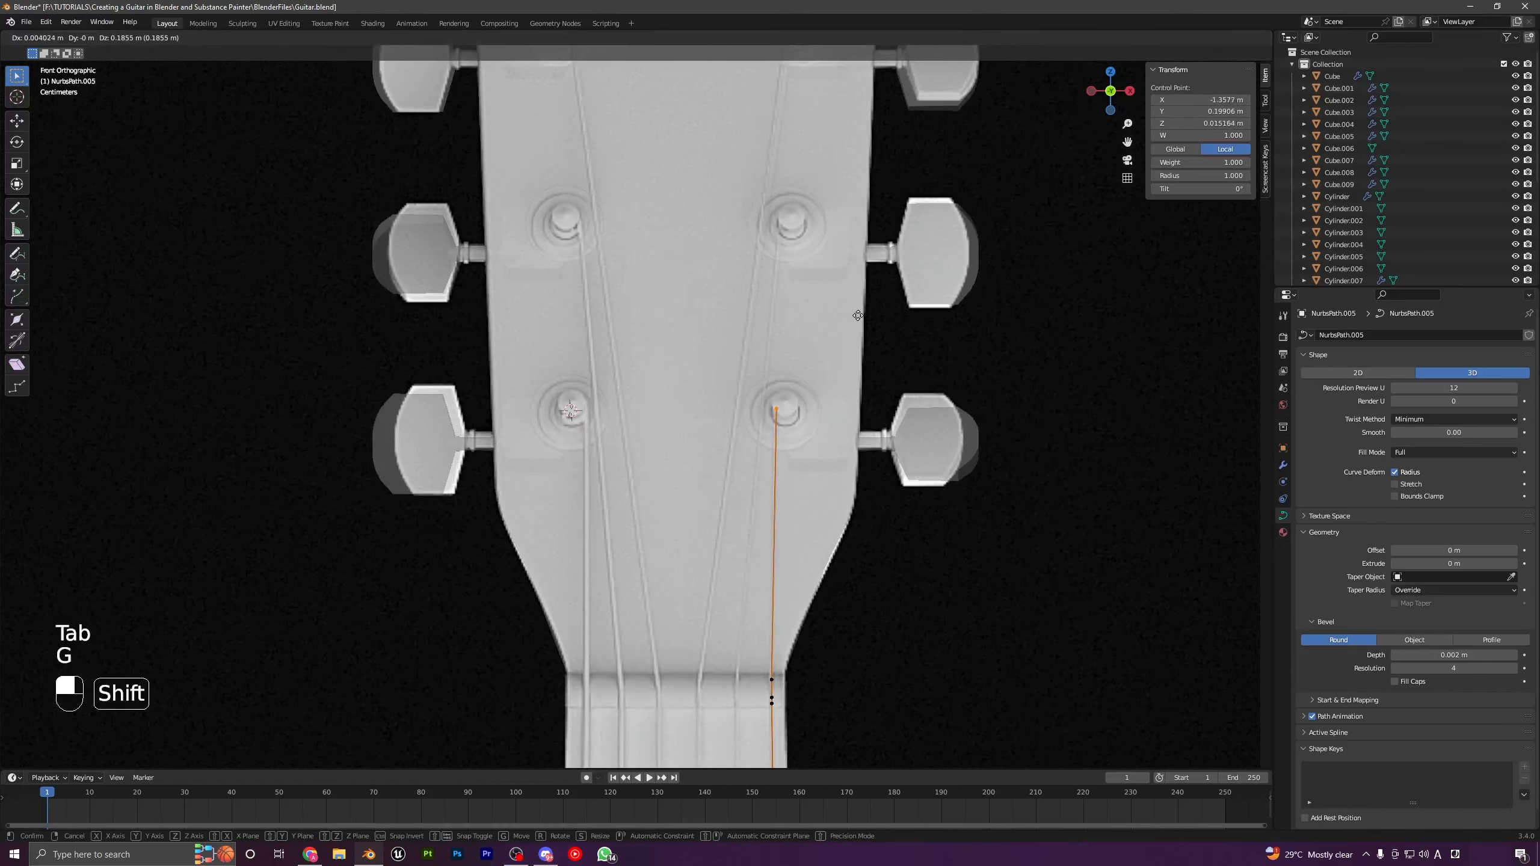
pyautogui.click(852, 313)
pyautogui.click(1201, 37)
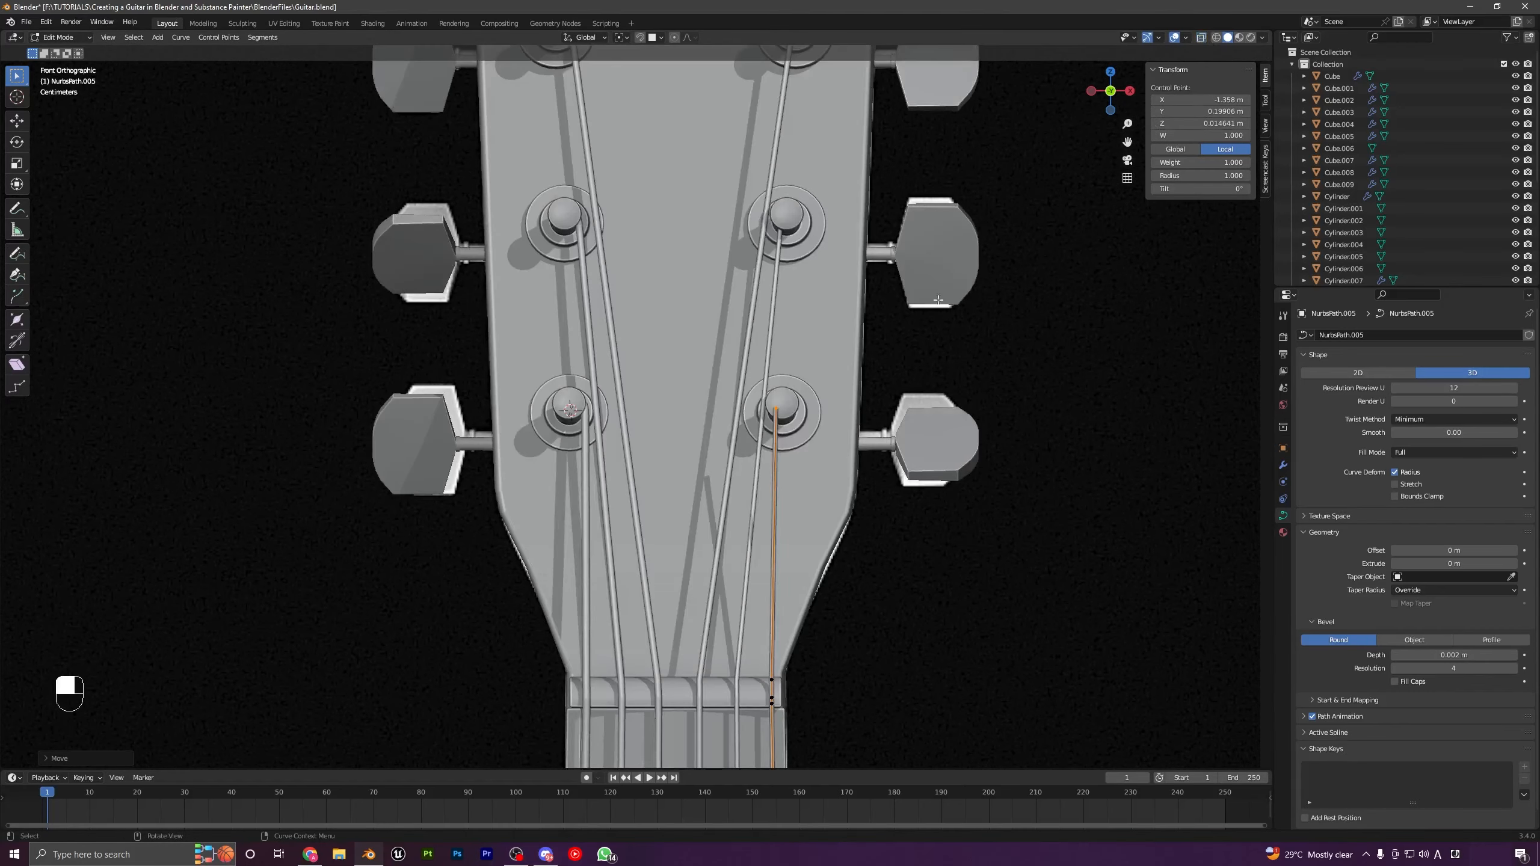
# Step: Move the sixth string's end point along Y into its tuning post, to about local Y 0.249 m, and return to Object Mode
pyautogui.moveTo(698, 425)
pyautogui.mouseDown(button='middle')
pyautogui.moveTo(685, 431)
pyautogui.moveTo(699, 444)
pyautogui.mouseUp(button='middle')
pyautogui.press('g')
pyautogui.press('x')
pyautogui.click(700, 443)
pyautogui.press('g')
pyautogui.press('y')
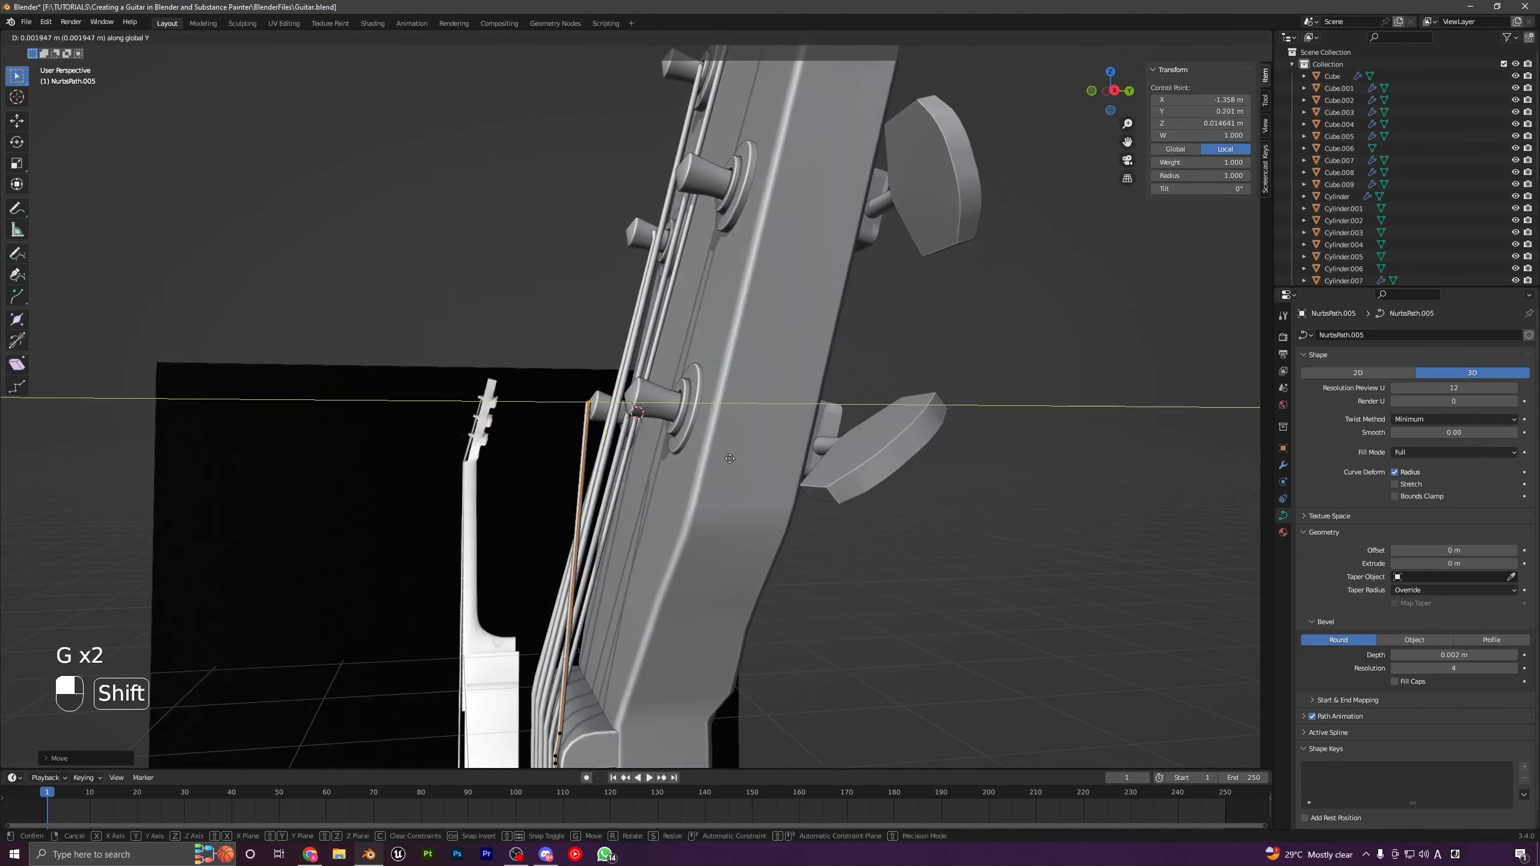
pyautogui.click(766, 445)
pyautogui.press('KP_3')
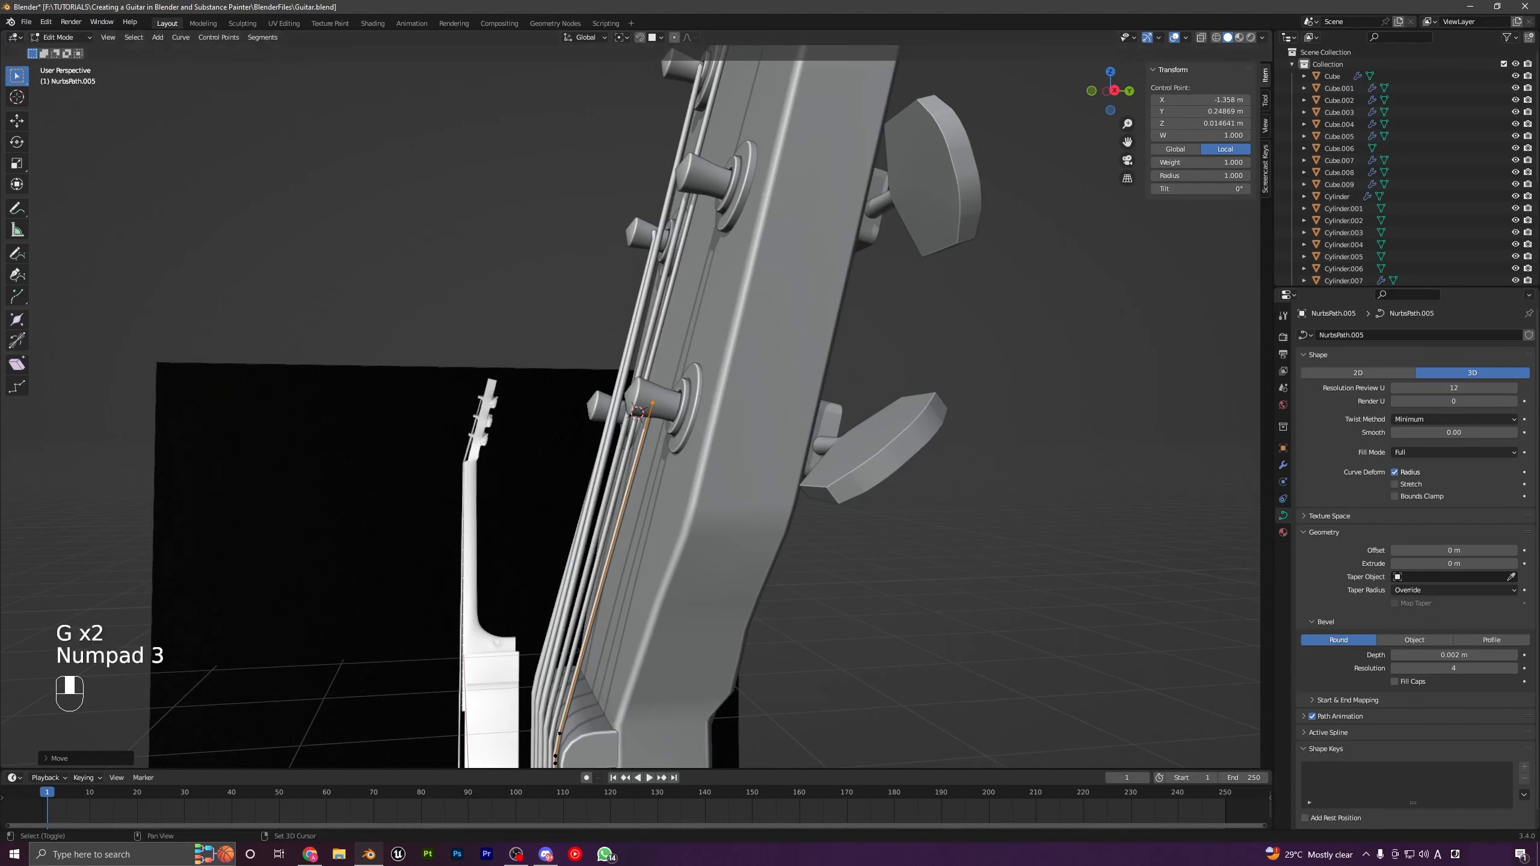
pyautogui.press('KP_3')
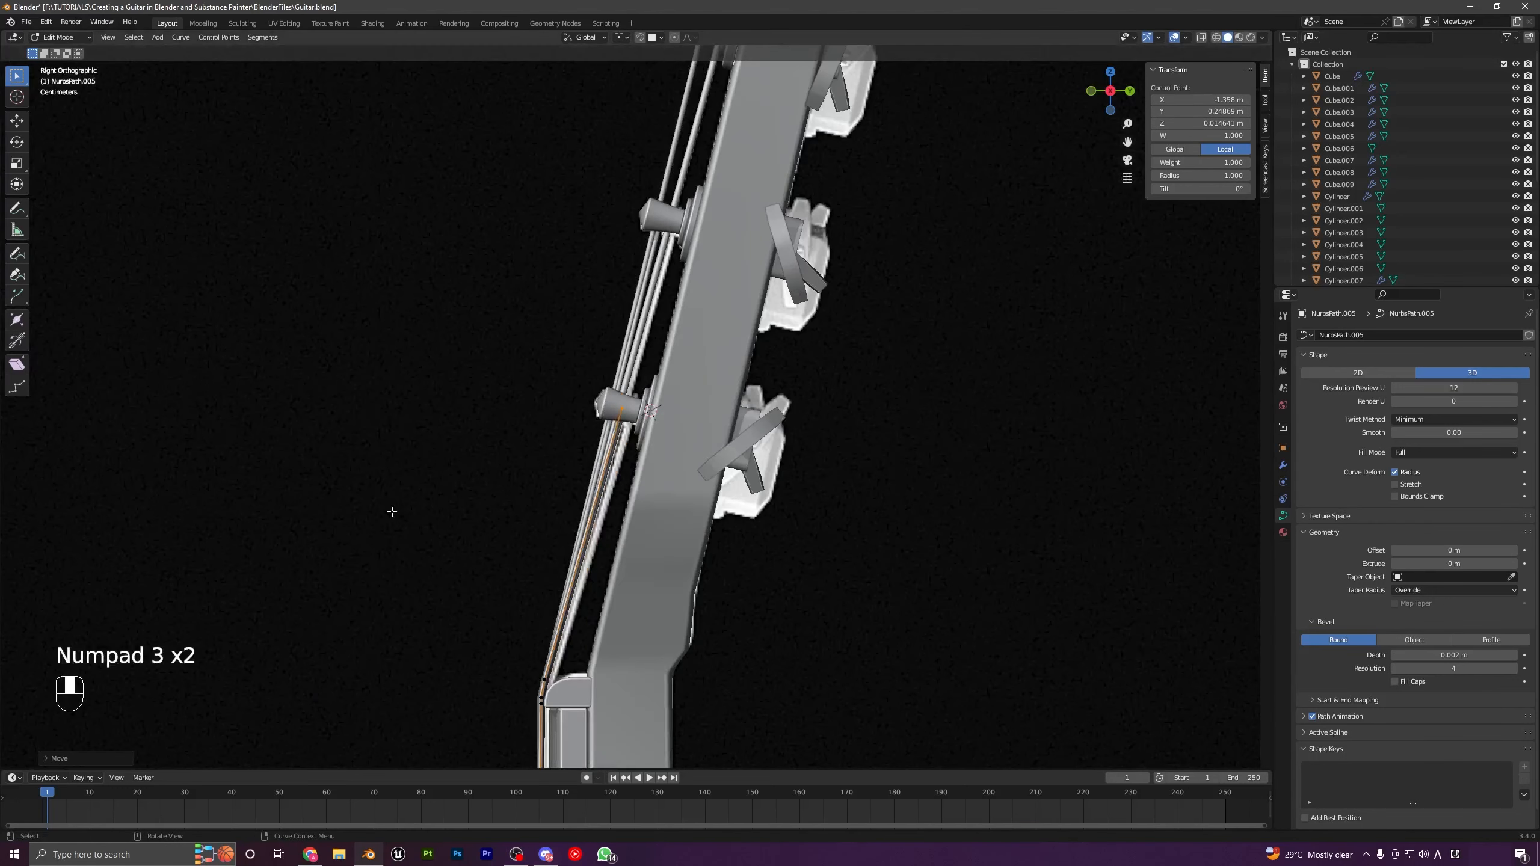
pyautogui.scroll(-10, 425, 540)
pyautogui.moveTo(478, 533); pyautogui.dragTo(738, 528, button='middle')
pyautogui.press('Tab')
# Step: Deselect everything and examine the finished strings from the headstock down the neck to the bridge pins
pyautogui.scroll(8, 667, 566)
pyautogui.press('a')
pyautogui.press('a')
pyautogui.scroll(-4, 719, 629)
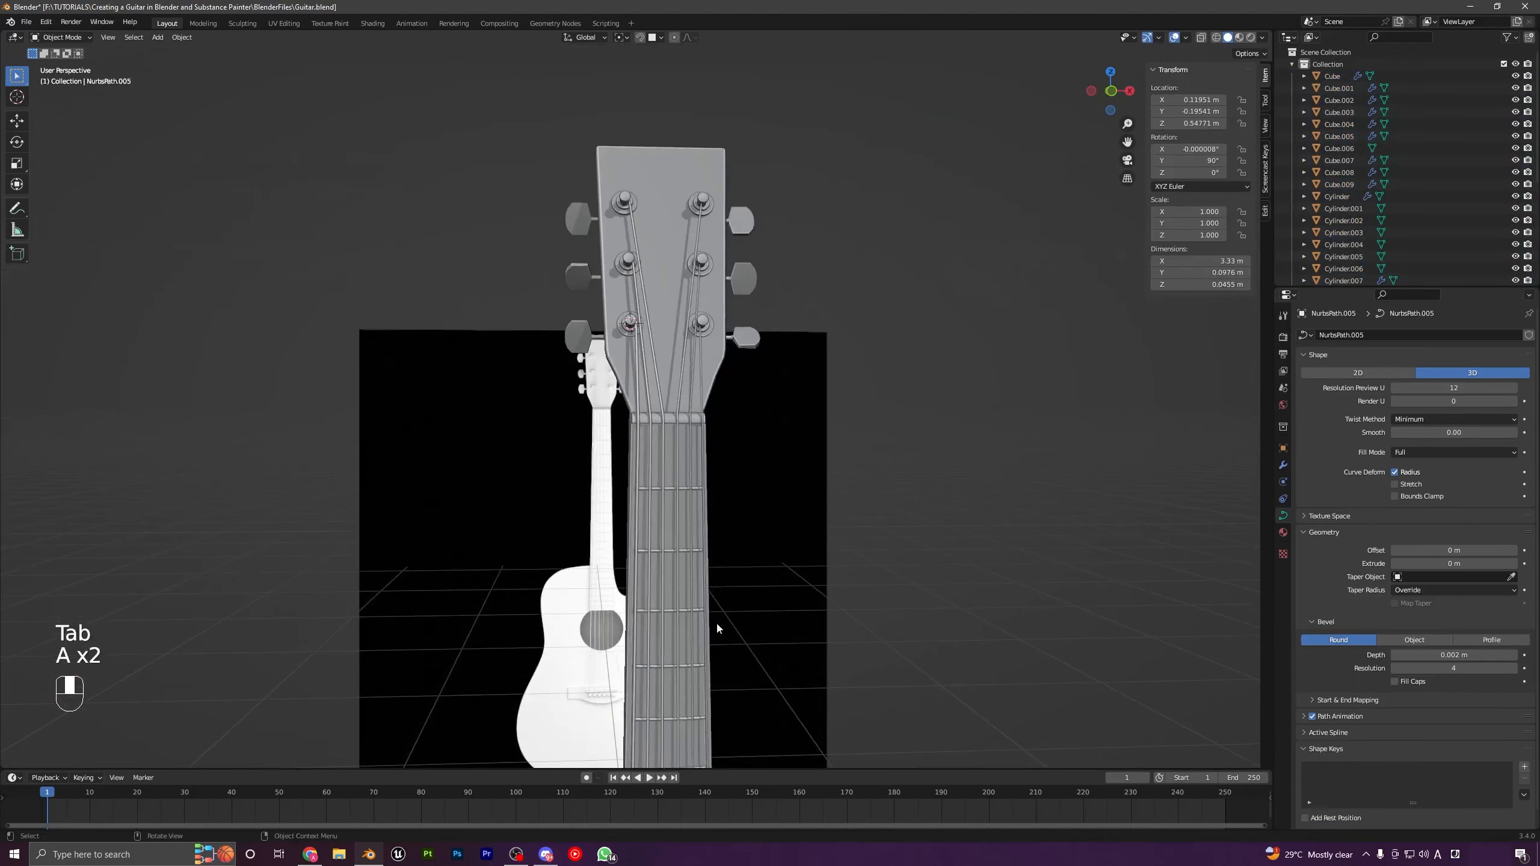
pyautogui.keyDown('shift'); pyautogui.moveTo(719, 630); pyautogui.dragTo(678, 466, button='middle'); pyautogui.keyUp('shift')
pyautogui.scroll(-5, 677, 464)
pyautogui.scroll(8, 674, 627)
pyautogui.moveTo(674, 626); pyautogui.dragTo(760, 595, button='middle')
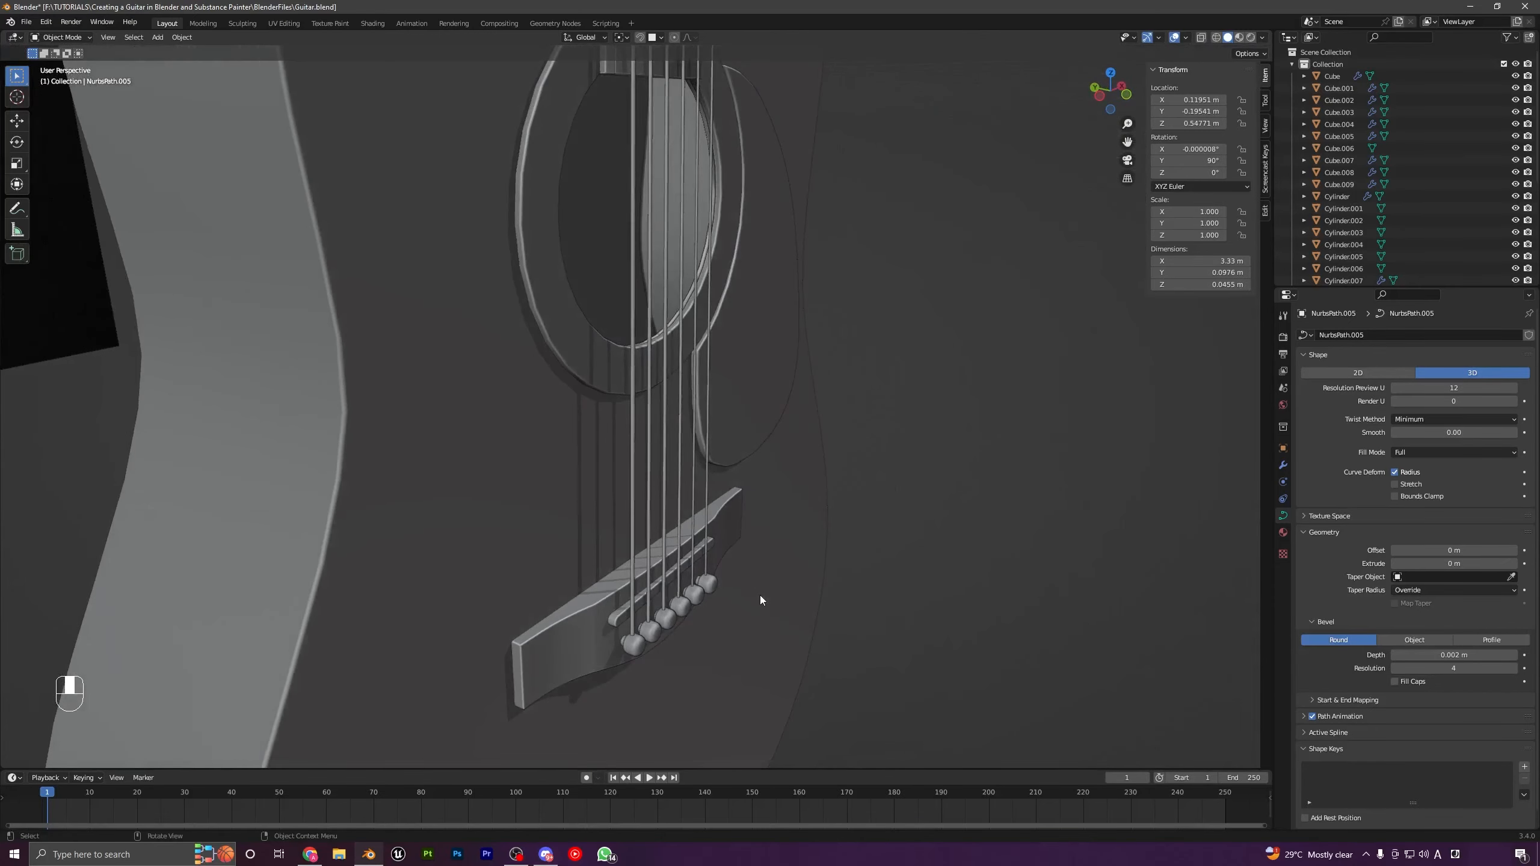
pyautogui.scroll(-3, 700, 542)
pyautogui.scroll(-5, 701, 546)
# Step: Hide the viewport overlays to view the complete guitar on its own and save the file
pyautogui.press('a')
pyautogui.press('a')
pyautogui.moveTo(679, 388); pyautogui.dragTo(604, 495, button='middle')
pyautogui.click(1174, 37)
pyautogui.scroll(3, 718, 438)
pyautogui.hotkey('ctrl', 's')
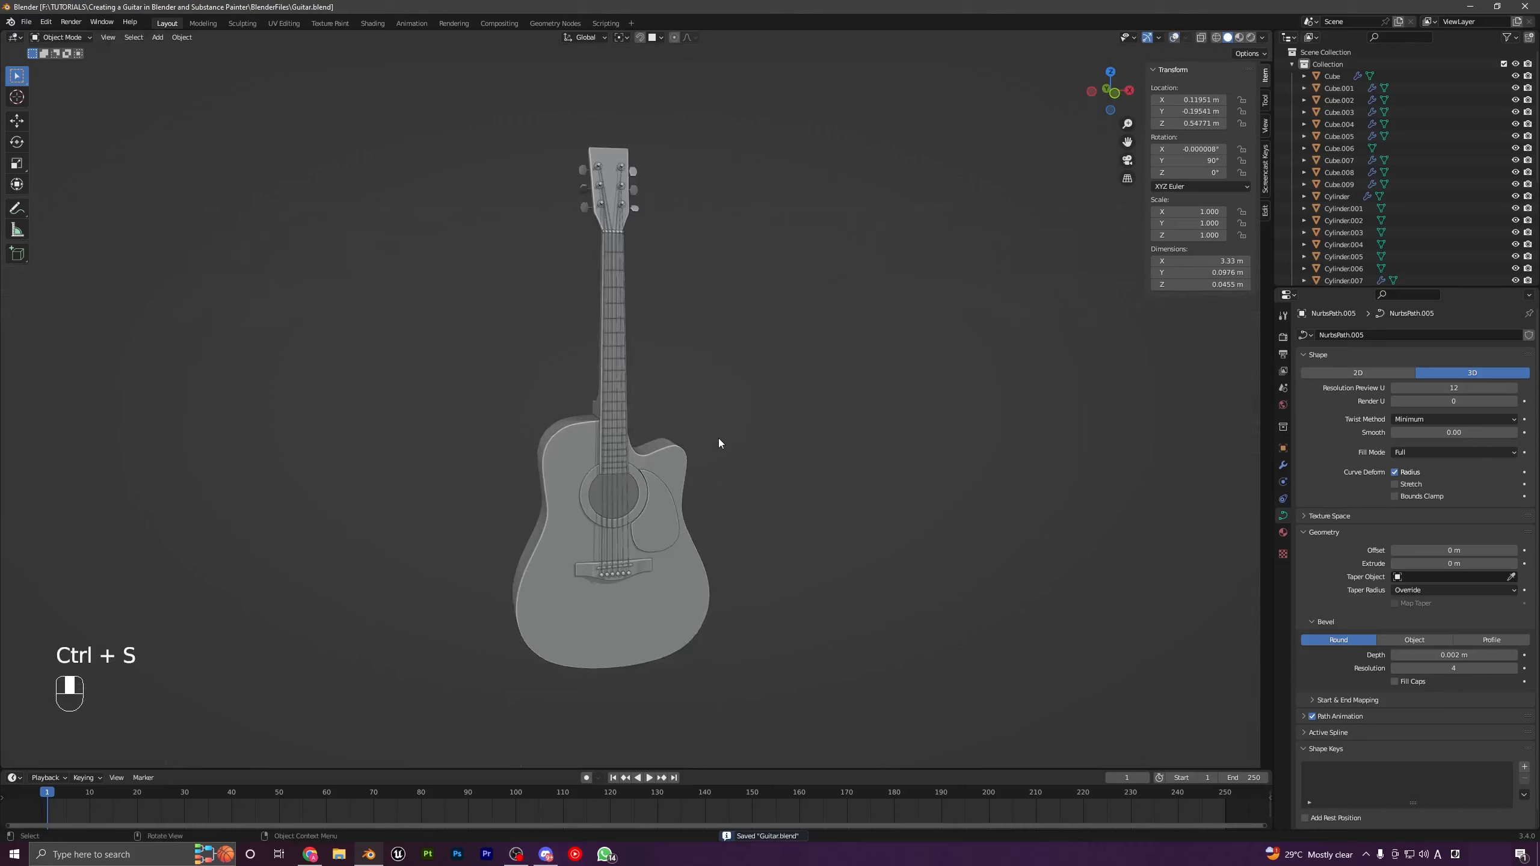
# Step: Turn the viewport overlays back on and check the whole guitar from the side and front beside its reference image
pyautogui.moveTo(718, 438); pyautogui.dragTo(831, 312, button='middle')
pyautogui.scroll(4, 671, 490)
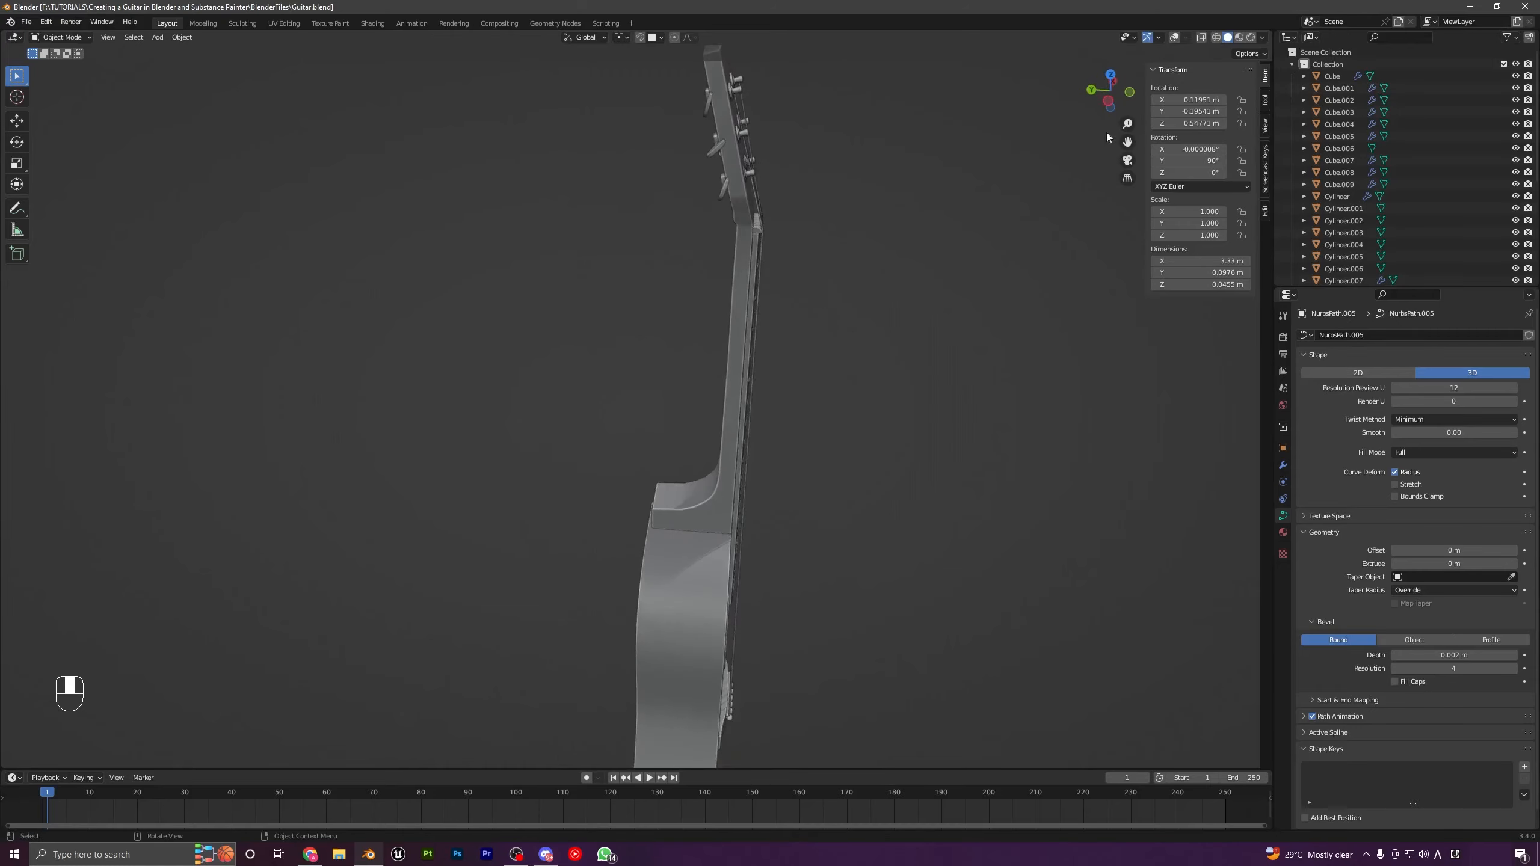
pyautogui.click(1175, 39)
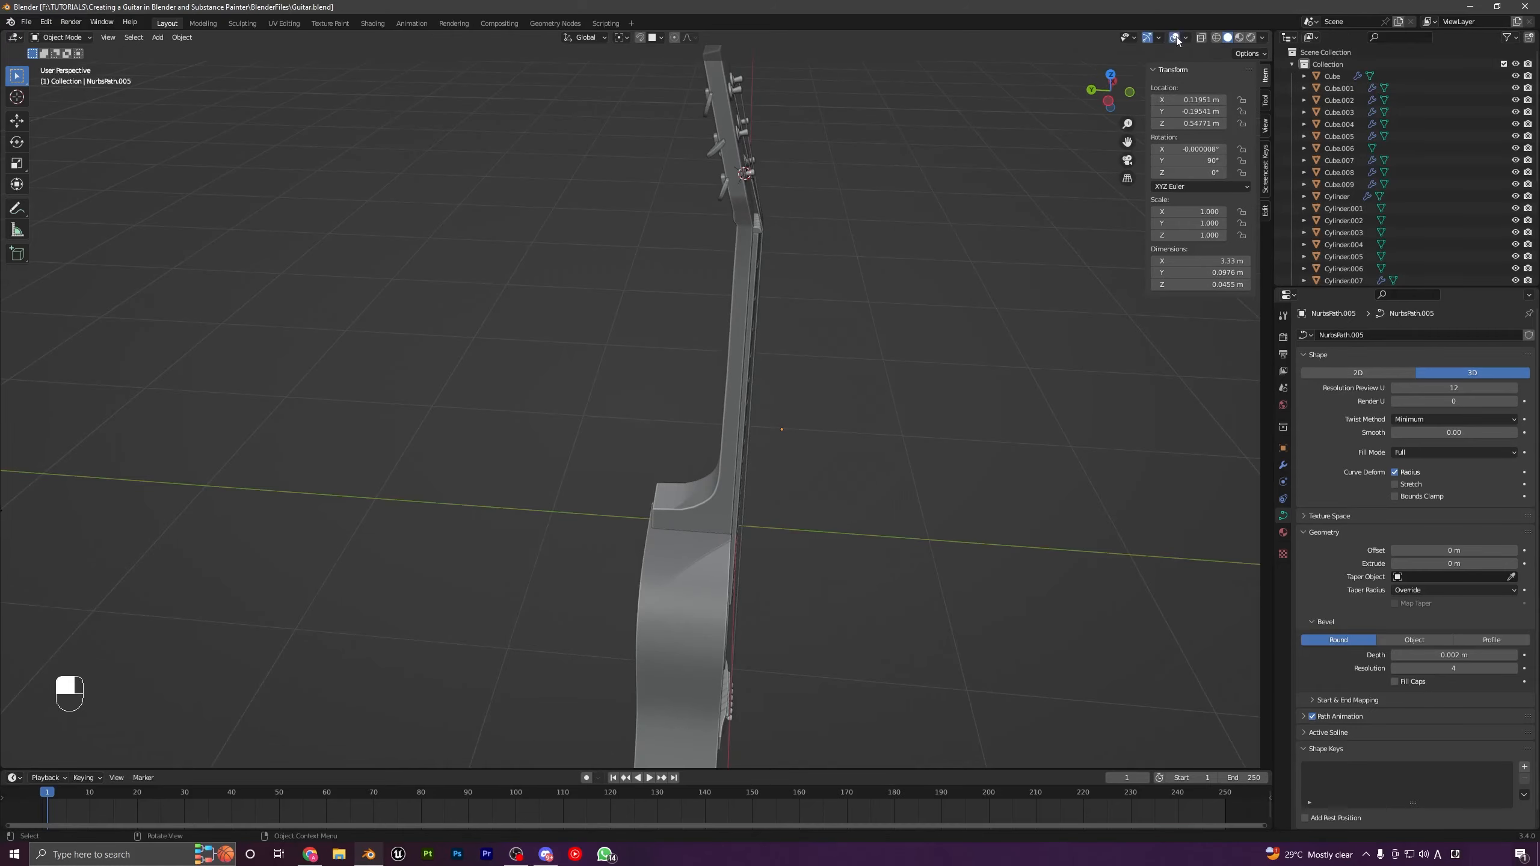
pyautogui.scroll(-3, 701, 364)
pyautogui.moveTo(700, 363); pyautogui.dragTo(944, 402, button='middle')
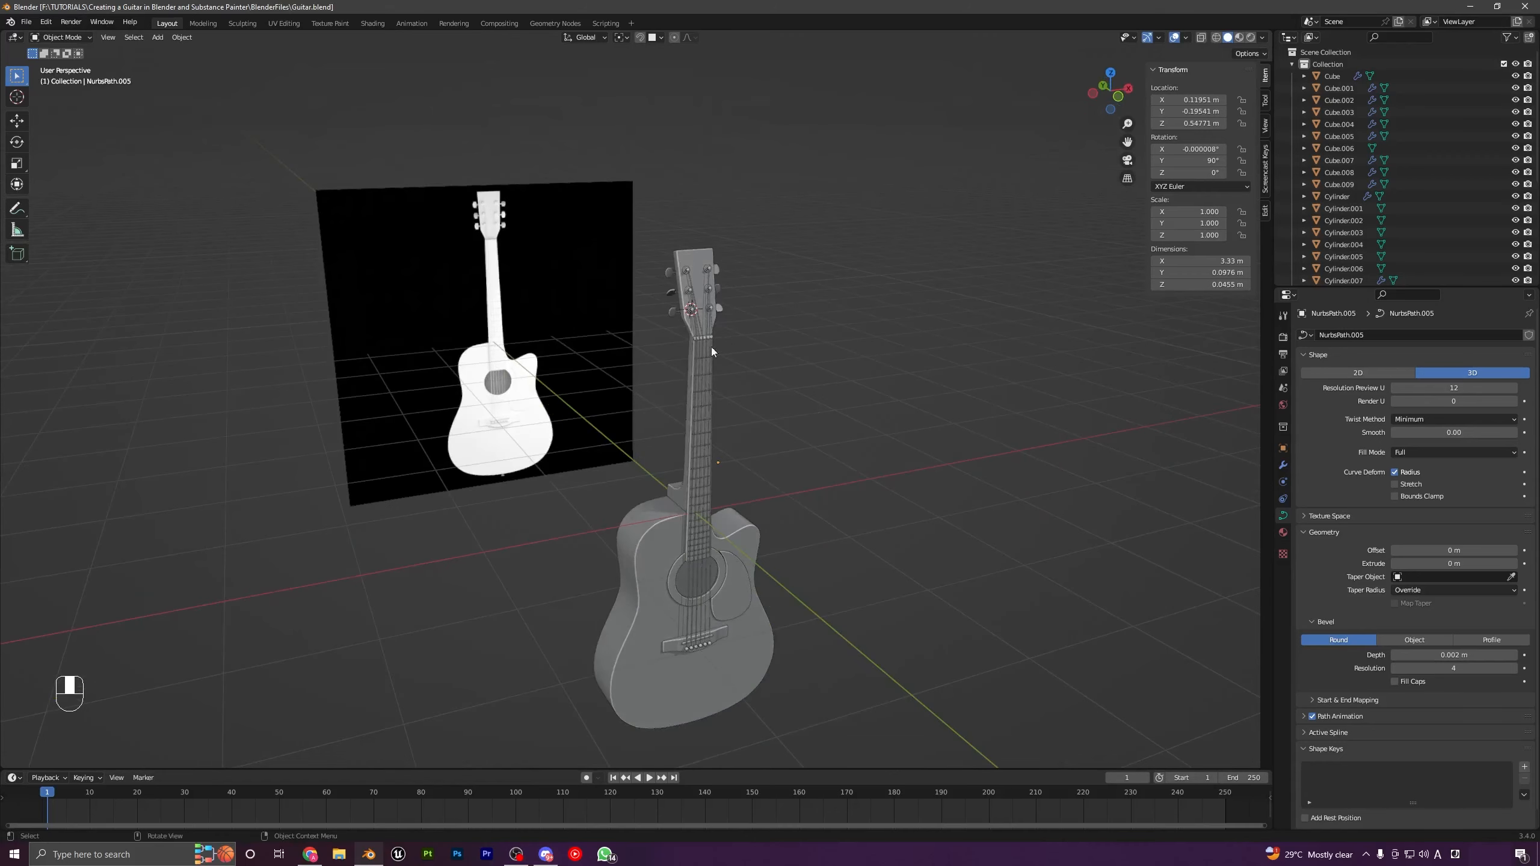
pyautogui.moveTo(711, 352); pyautogui.dragTo(745, 357, button='middle')
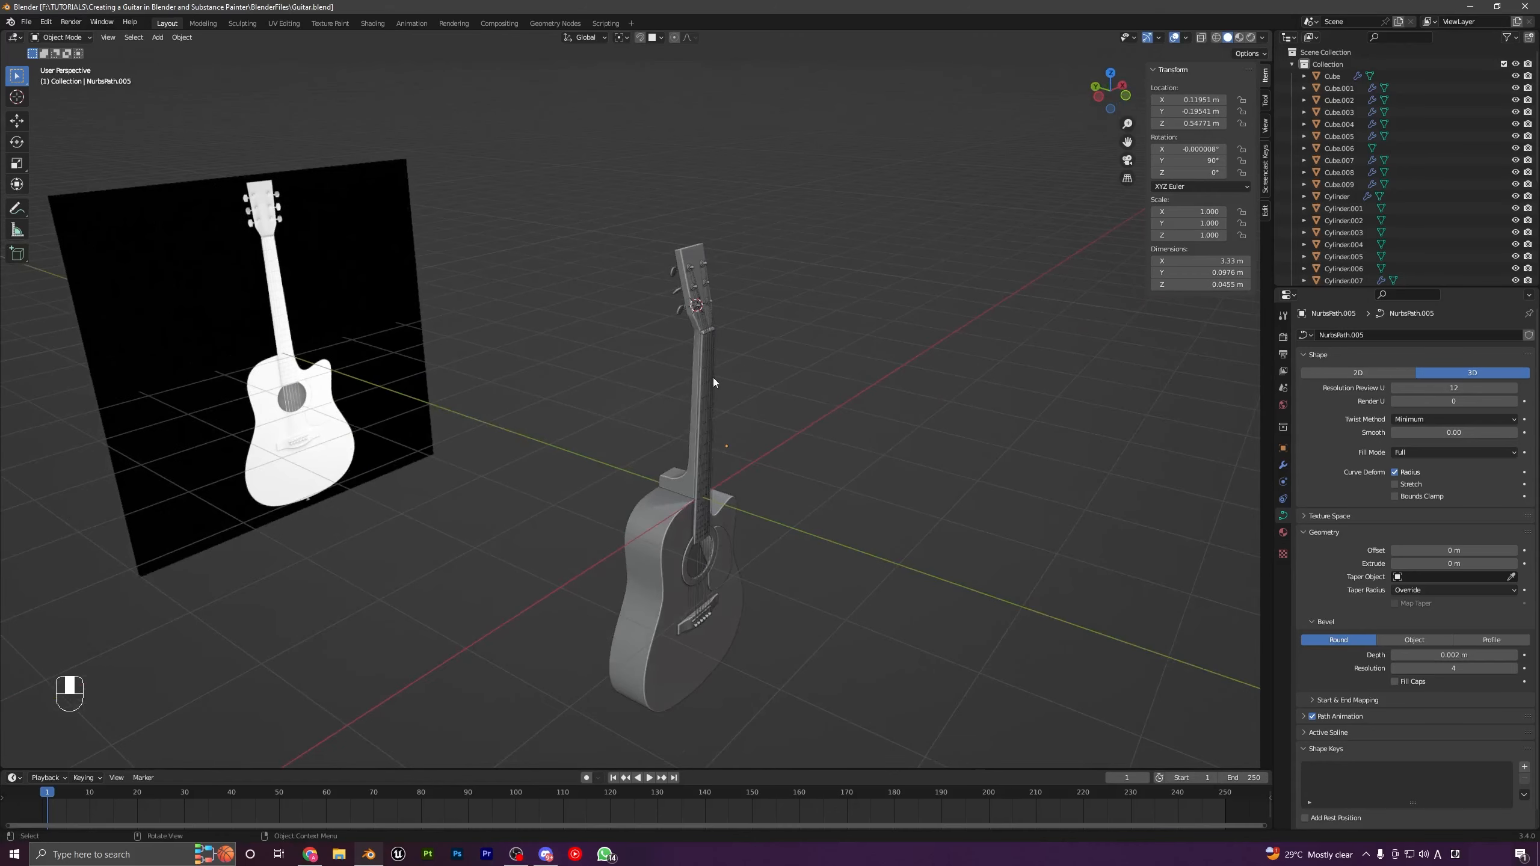